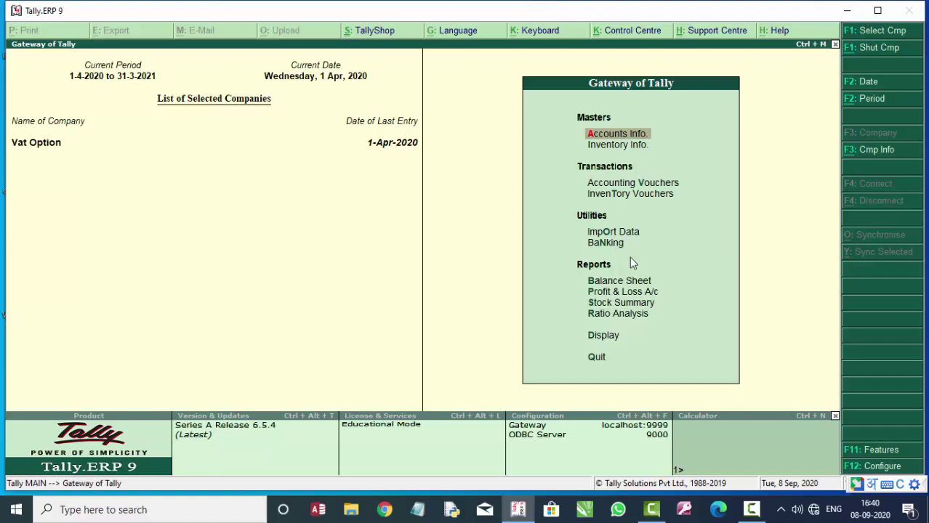
Open a blank Company Creation form from Company Info (Alt+F3).
key(alt+F3)
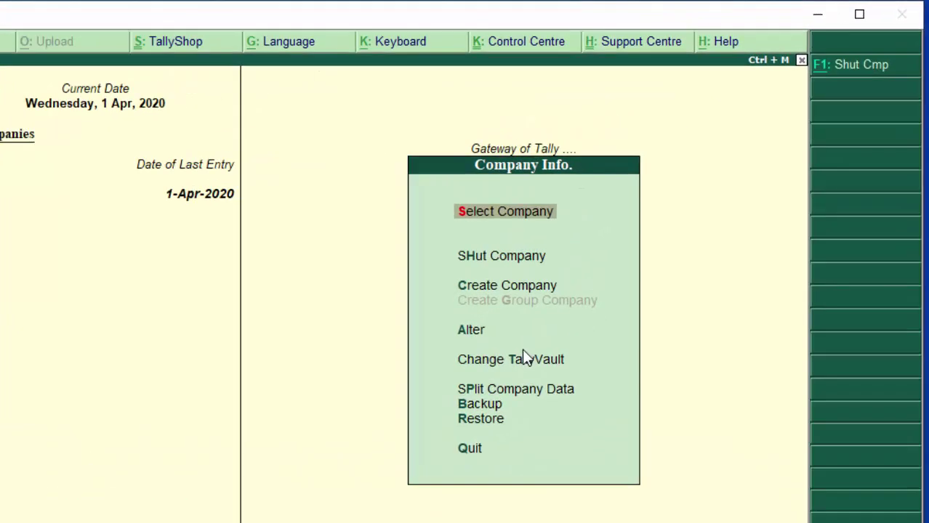
key(Down)
key(Down)
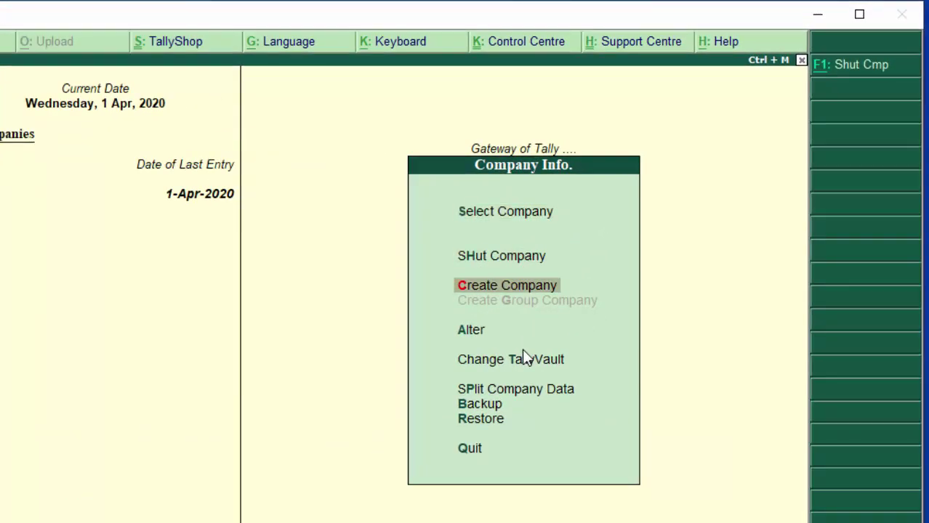
key(Return)
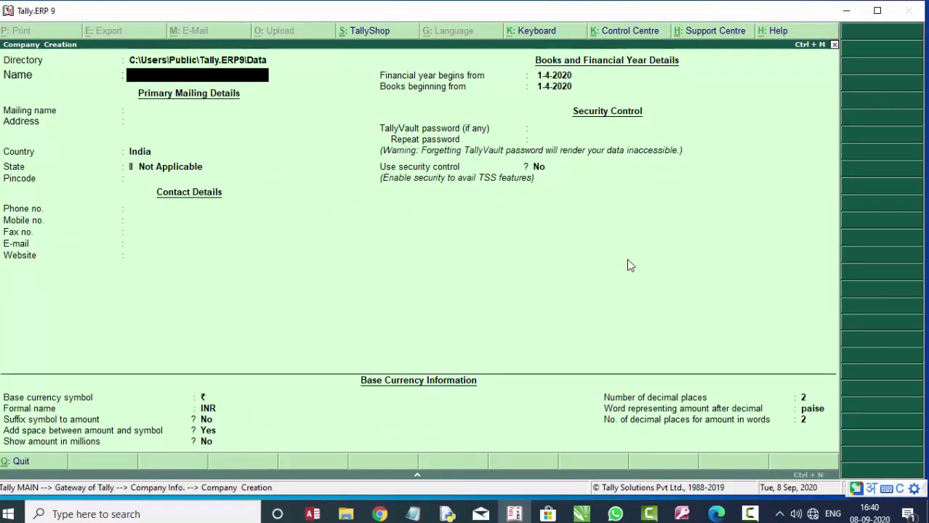
Enter company name 'The Brain Game', keep the matching mailing name, and begin the address line.
text(The )
text(Brai)
text(n)
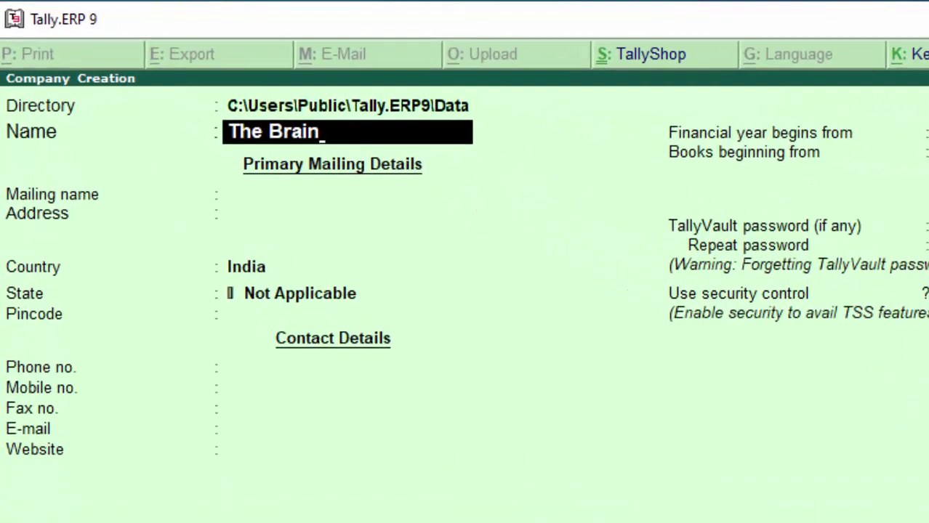
text( G)
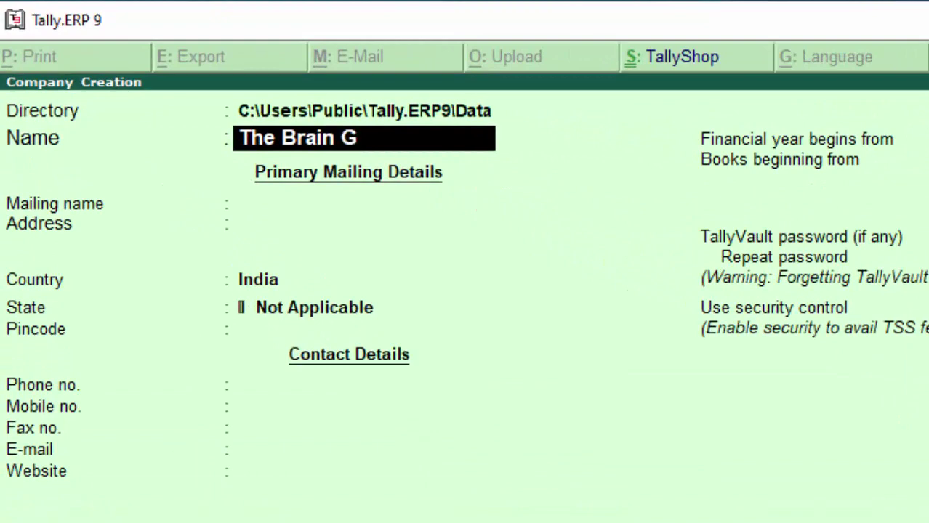
text(ame)
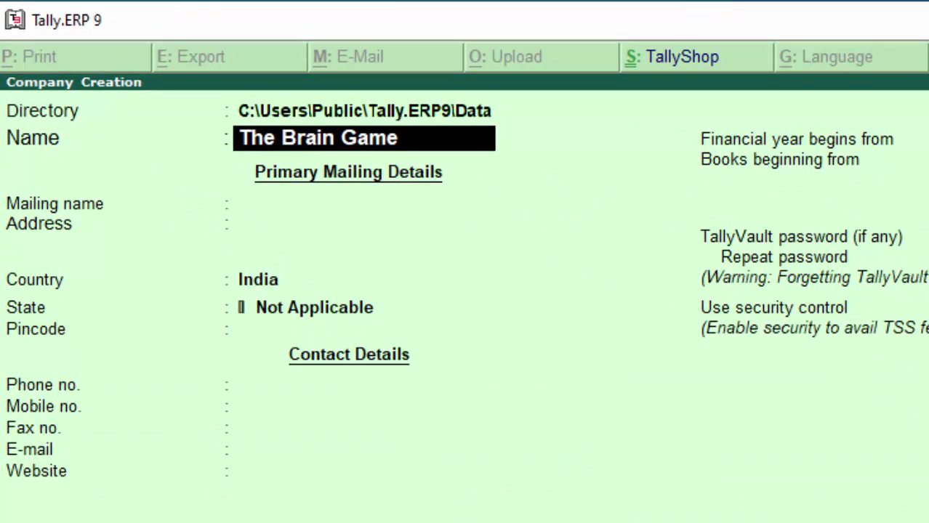
key(Return)
key(Return)
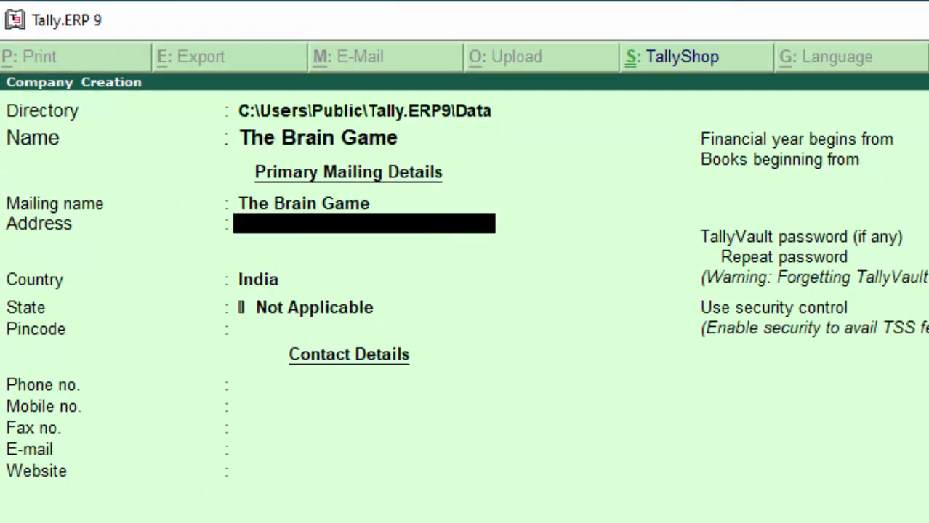
text(New)
text( Colon)
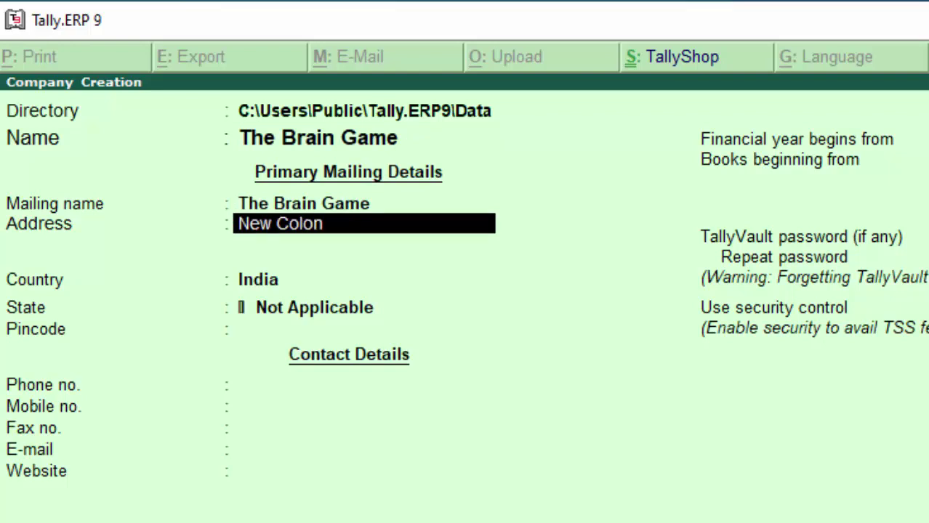
text(y De)
text(oe)
key(BackSpace)
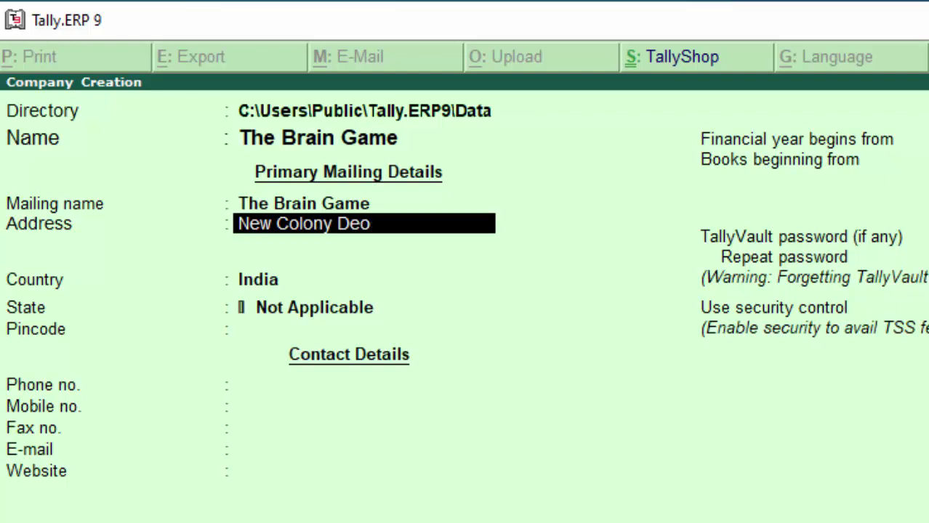
click(305, 145)
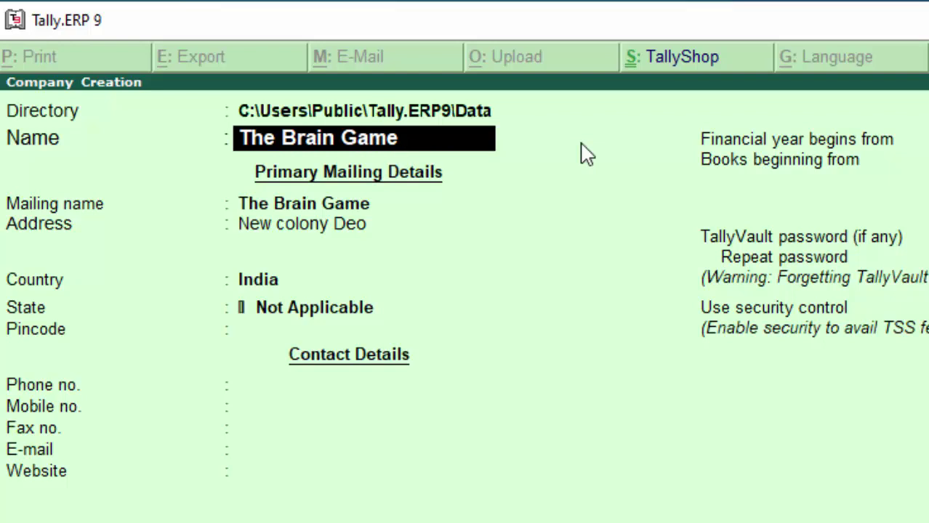
Rename the company to 'The Brain Game Whole Saler' and complete the first address line.
text(who)
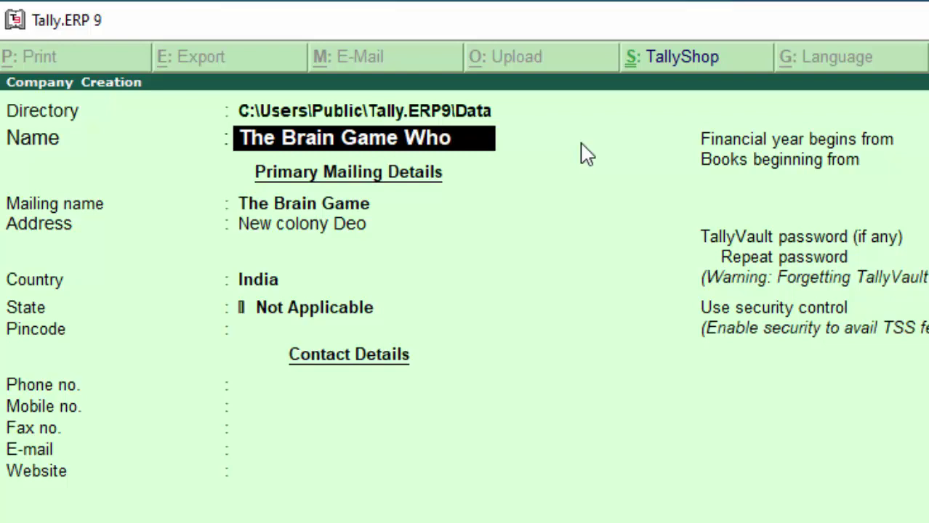
text(le Sa)
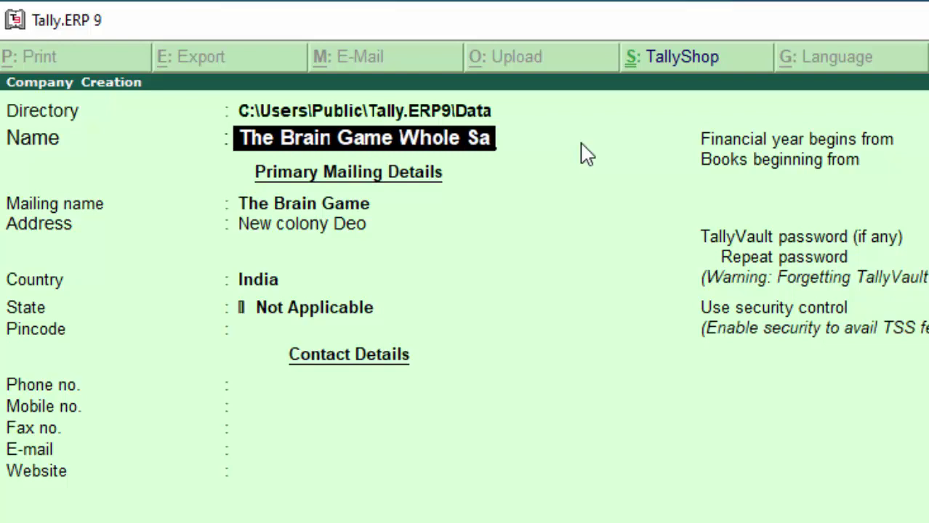
text(ler)
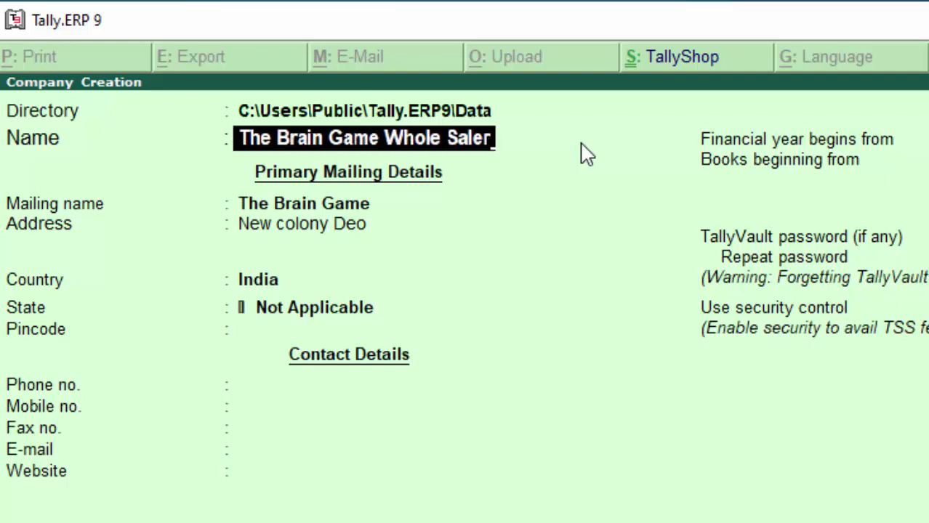
key(BackSpace)
key(BackSpace)
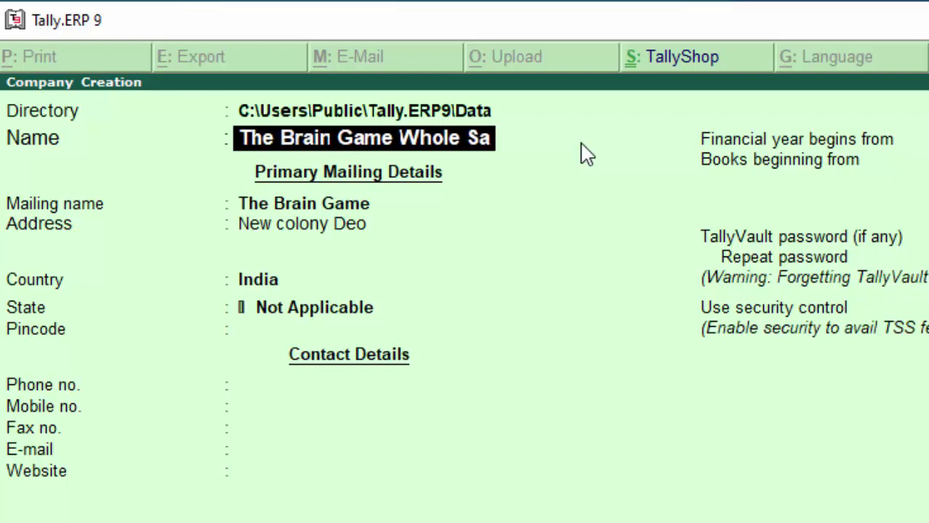
text(ler)
key(Return)
key(Return)
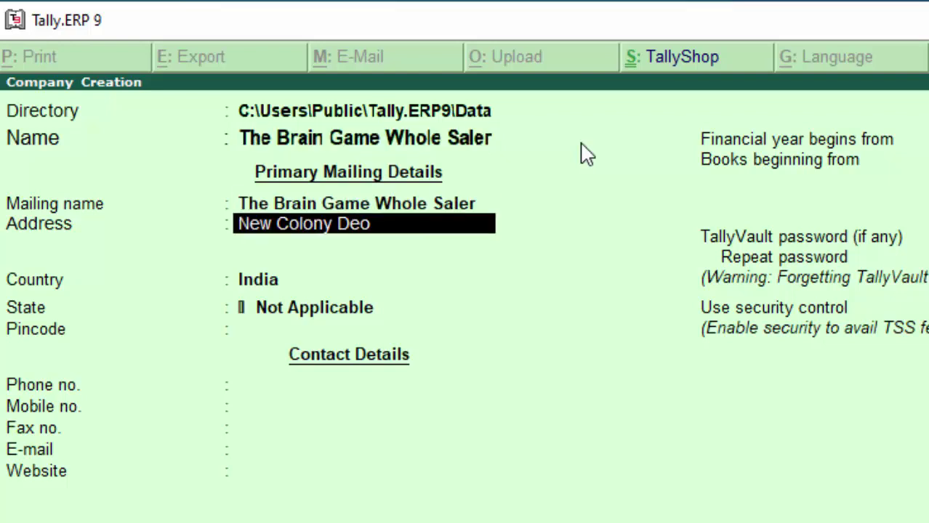
text(ri)
text(a)
key(Return)
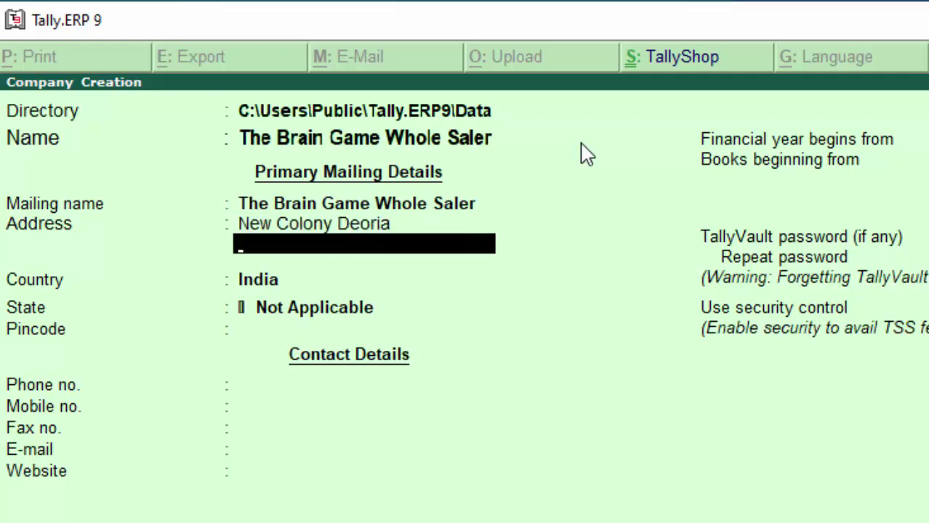
key(Return)
key(Return)
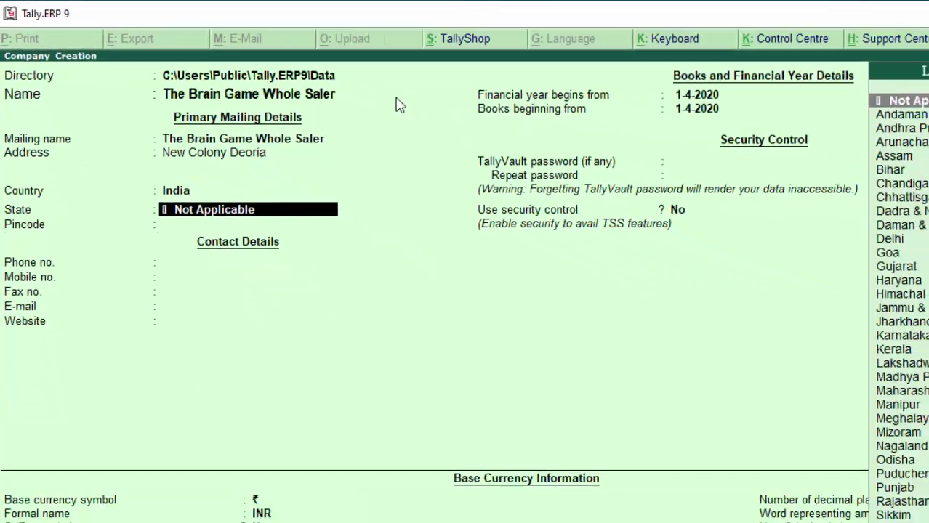
Set the state to Uttar Pradesh, enter the pincode, and accept the company.
text(U)
key(Down)
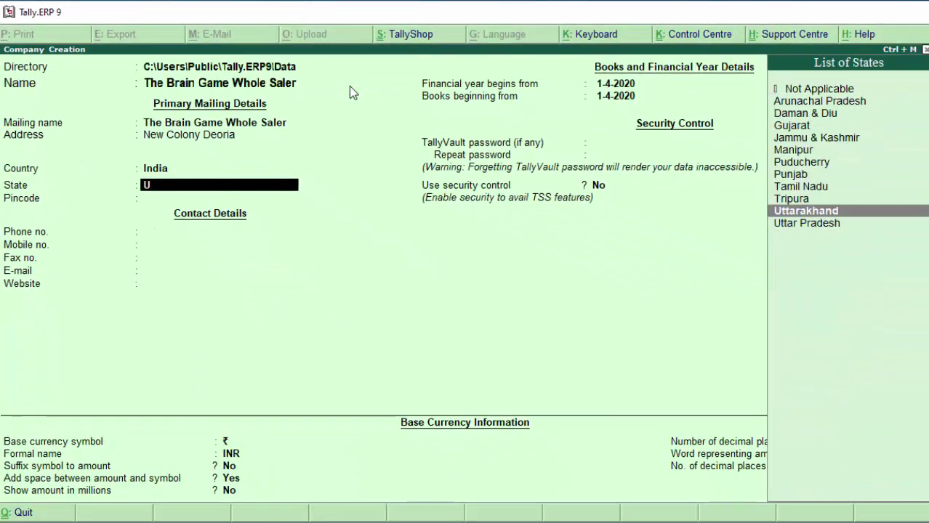
key(Down)
key(Return)
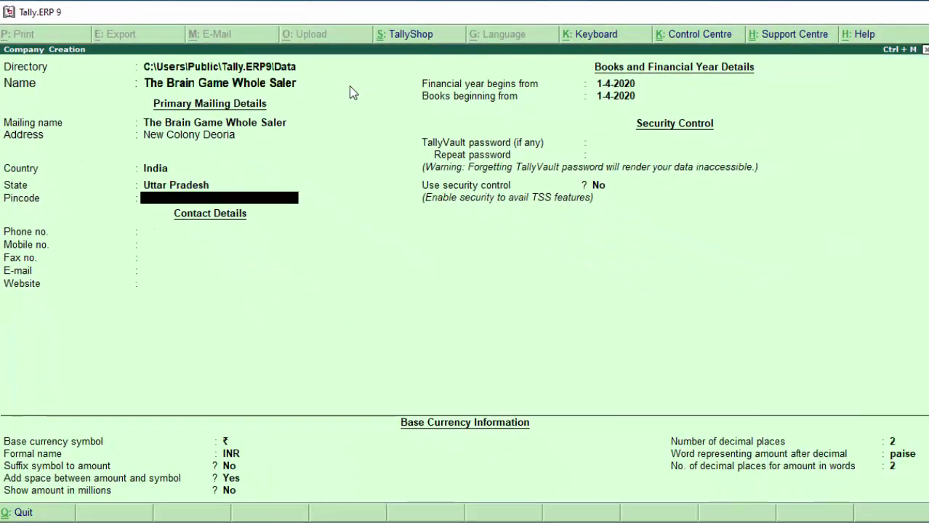
text(27)
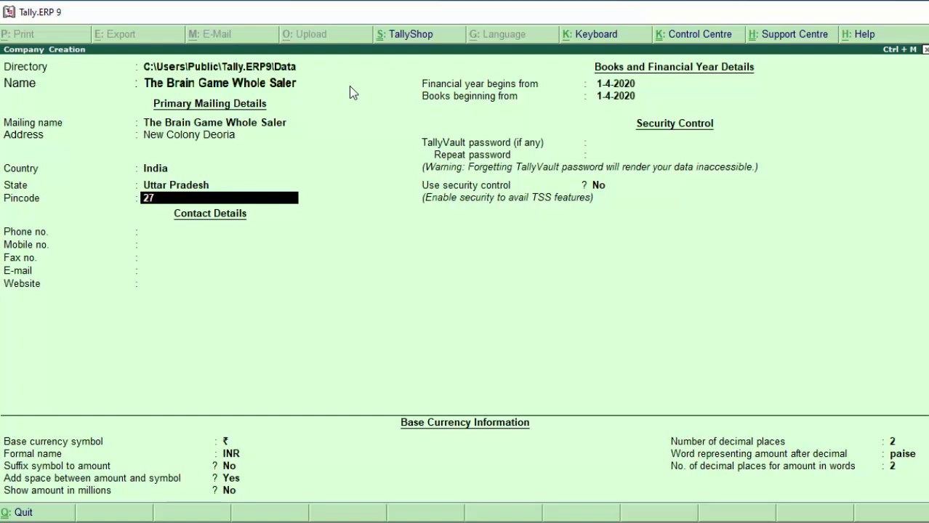
text(4001)
key(Return)
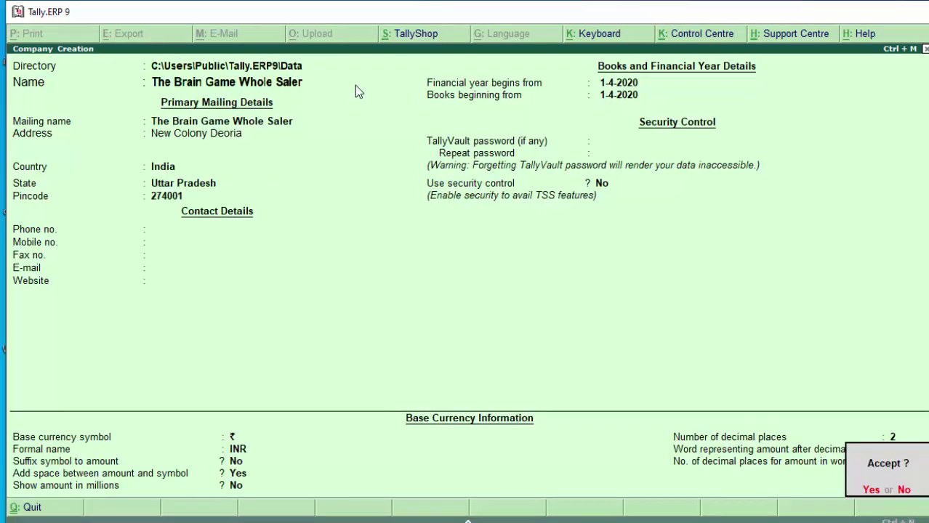
key(Return)
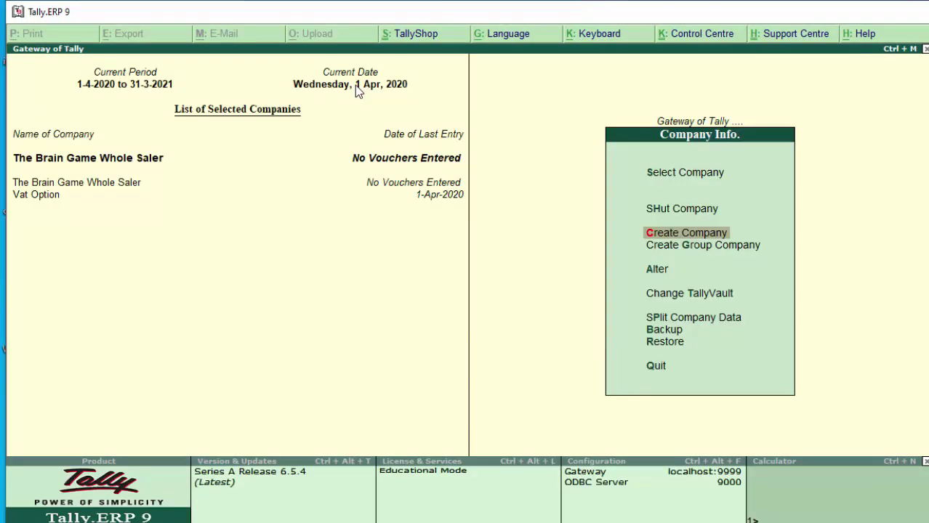
Shut the Vat Option company via Shut Company in Company Info.
click(51, 196)
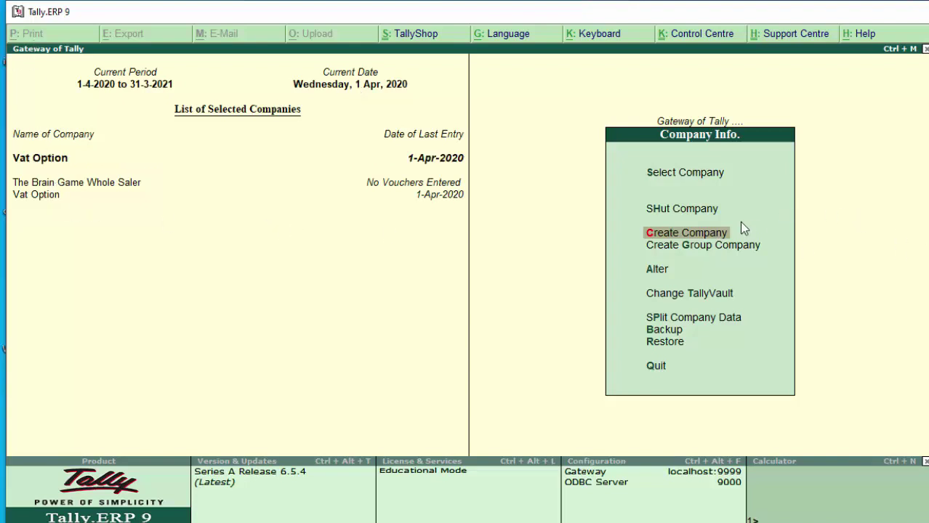
click(694, 207)
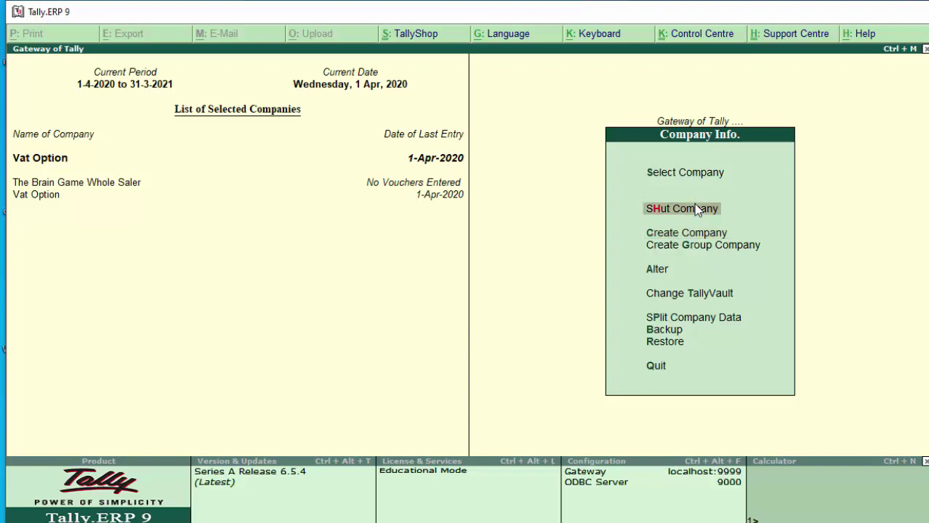
click(696, 209)
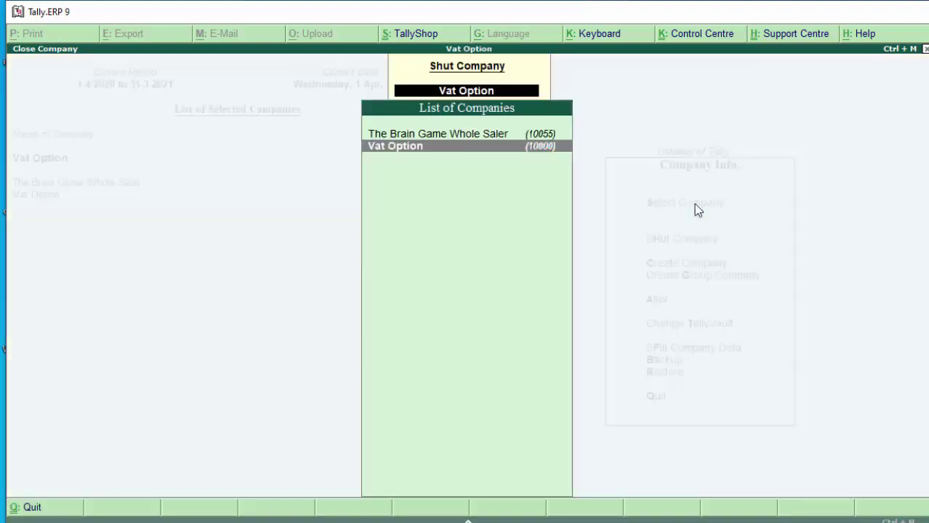
key(Return)
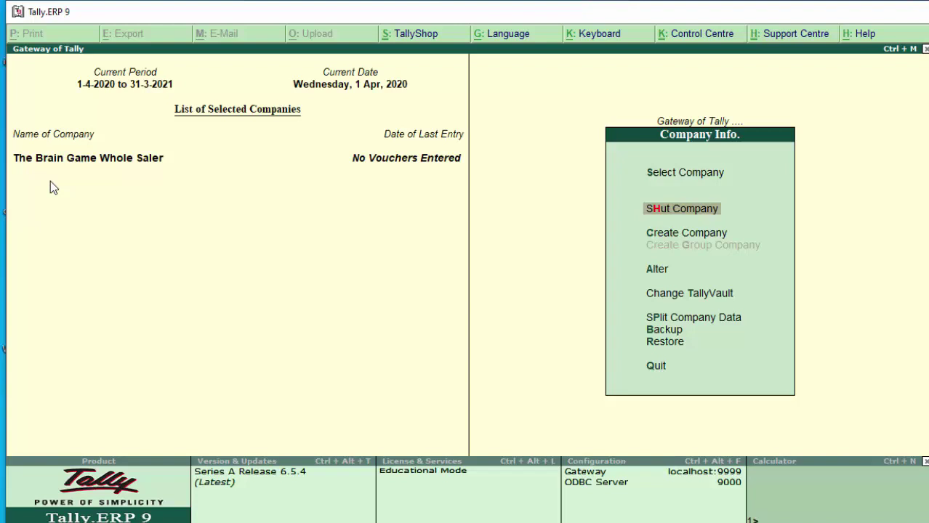
Start another company with the store's name as name and mailing name, plus one address line.
key(c)
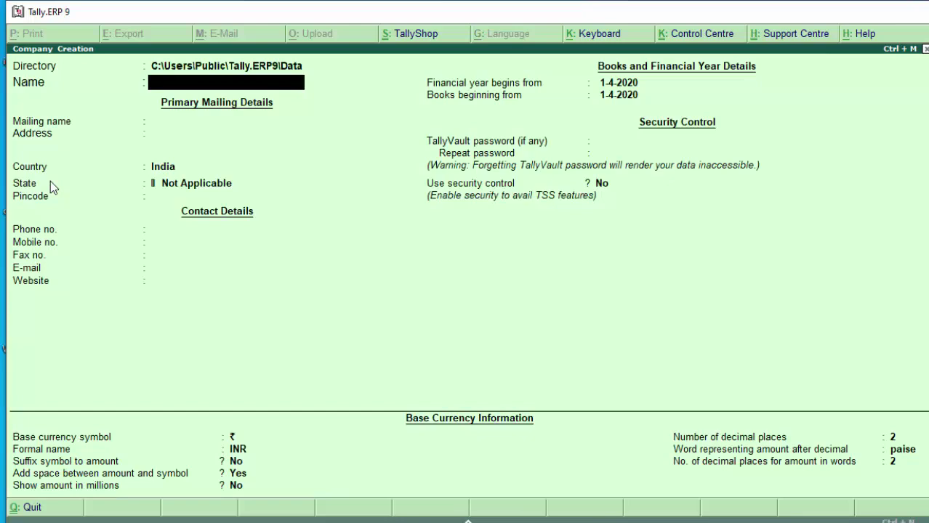
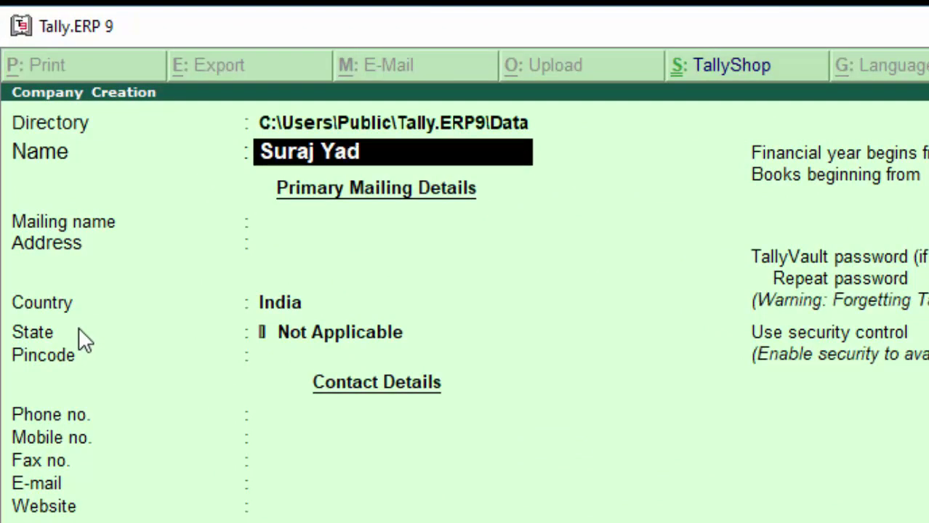
text(St)
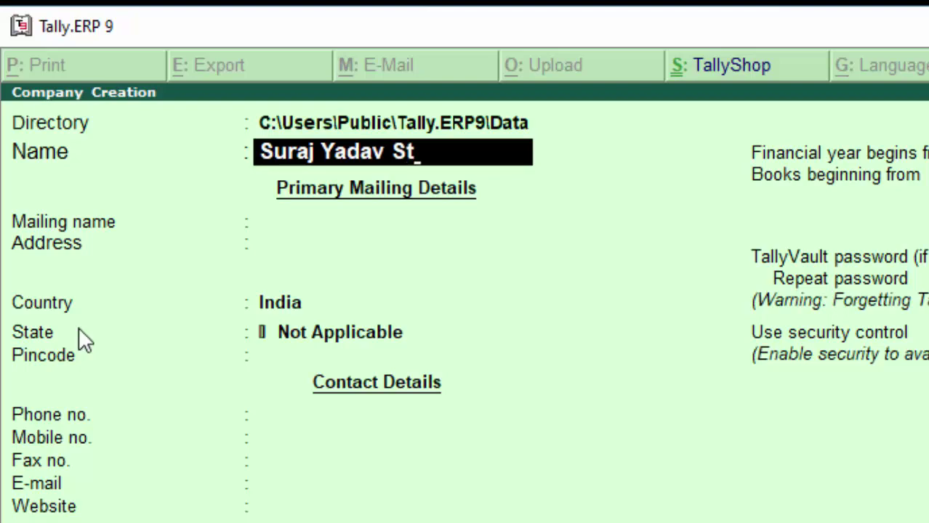
text(ore)
key(Return)
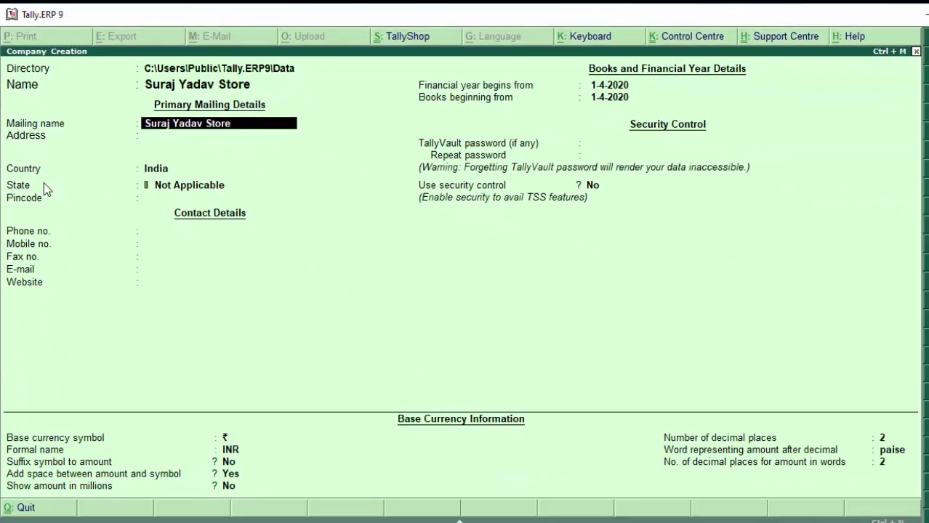
key(Return)
text(N)
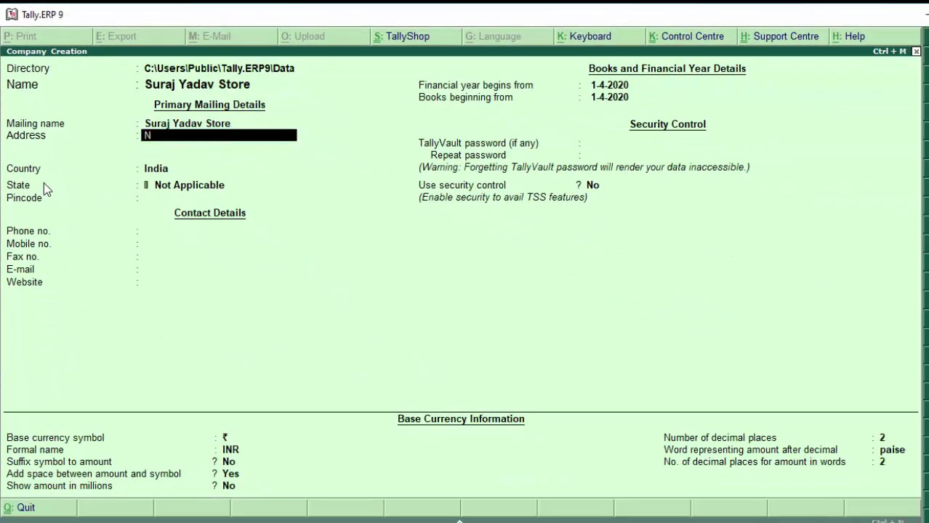
text(ew)
text( Colony)
text( Deor)
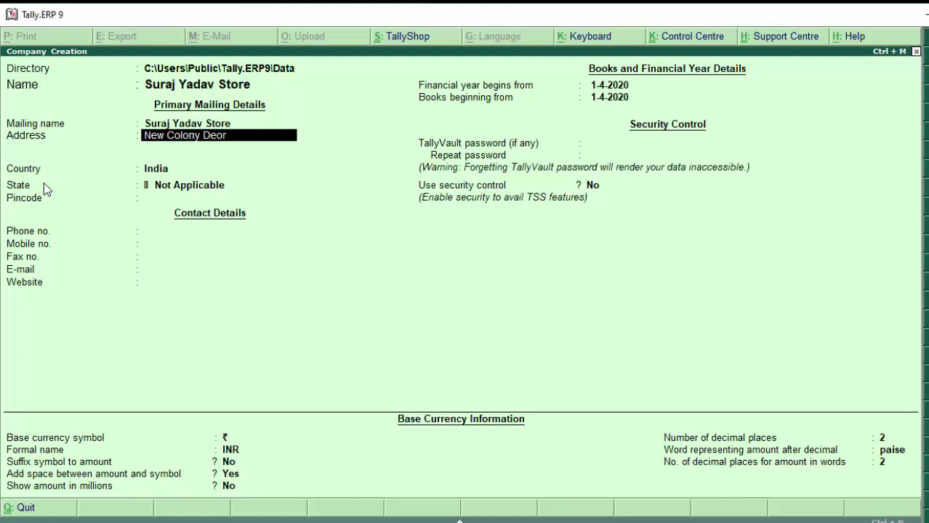
text(ia)
key(Return)
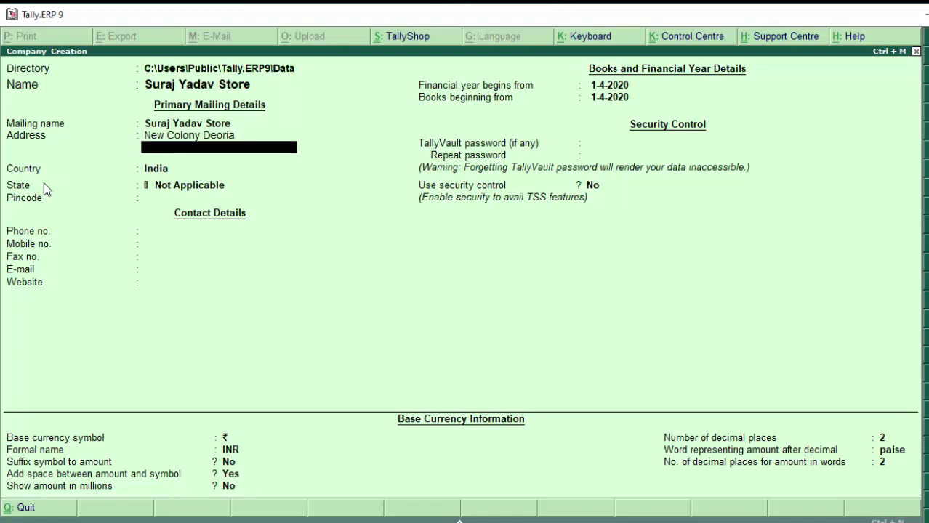
key(Return)
key(Return)
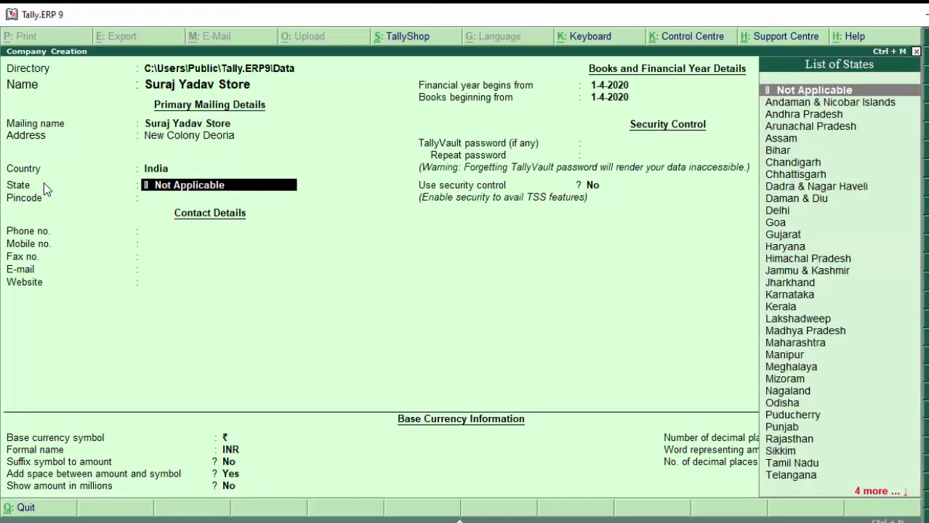
Choose Uttar Pradesh as state, enter the pincode, and save the new store company.
text(U)
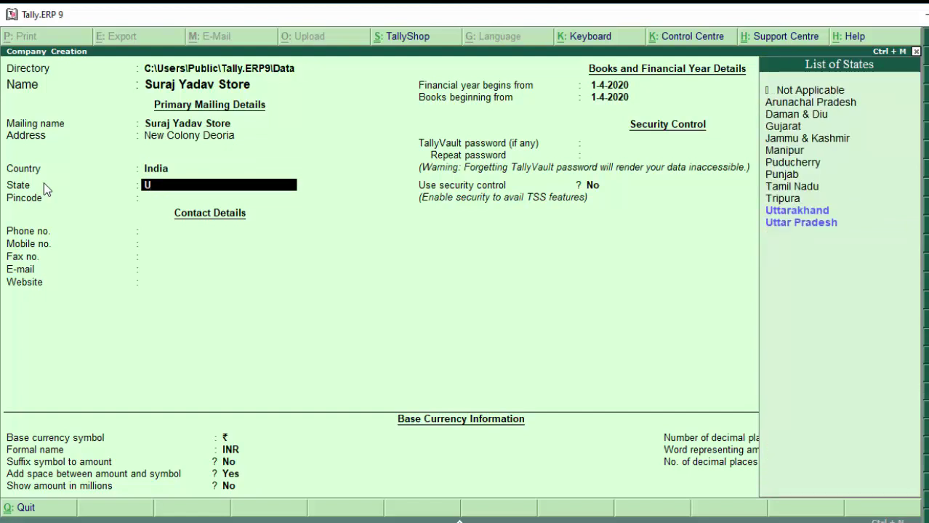
key(Down)
key(Return)
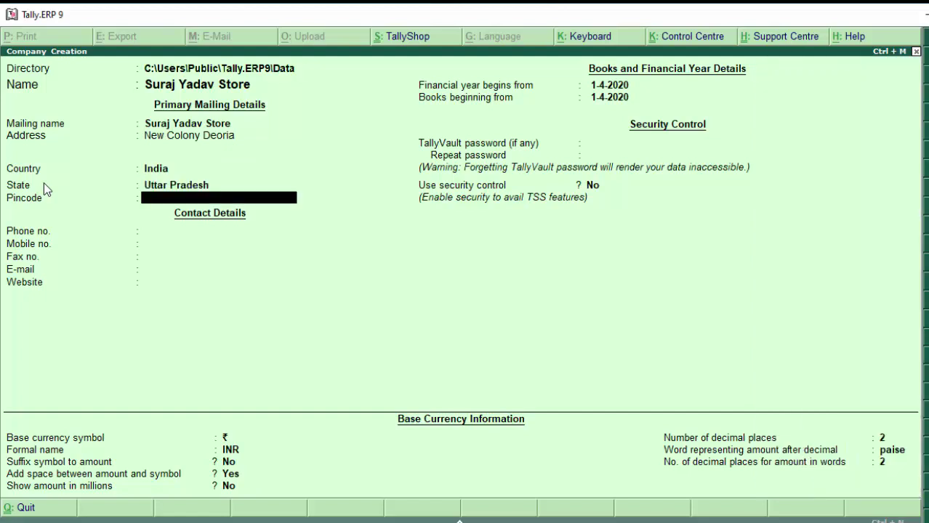
text(274001\)
key(Return)
key(Return)
key(Return)
key(Return)
key(Return)
key(Return)
key(Return)
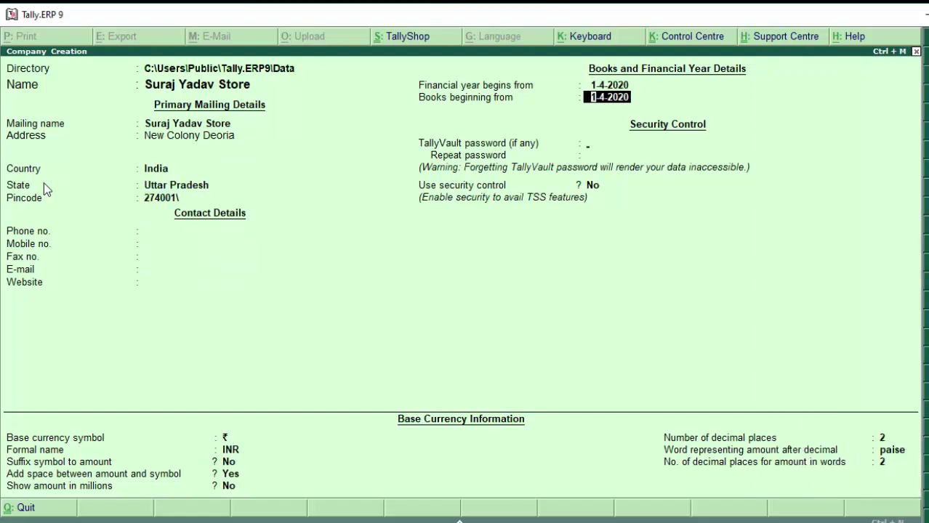
key(Return)
key(Return)
key(Return)
key(Return)
key(Return)
key(Return)
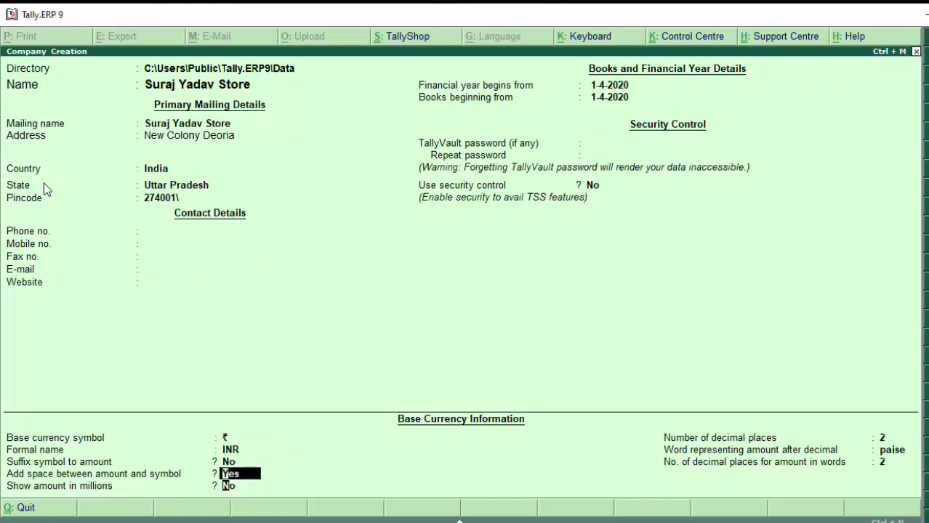
key(Return)
key(Return)
key(Return)
key(Return)
key(Return)
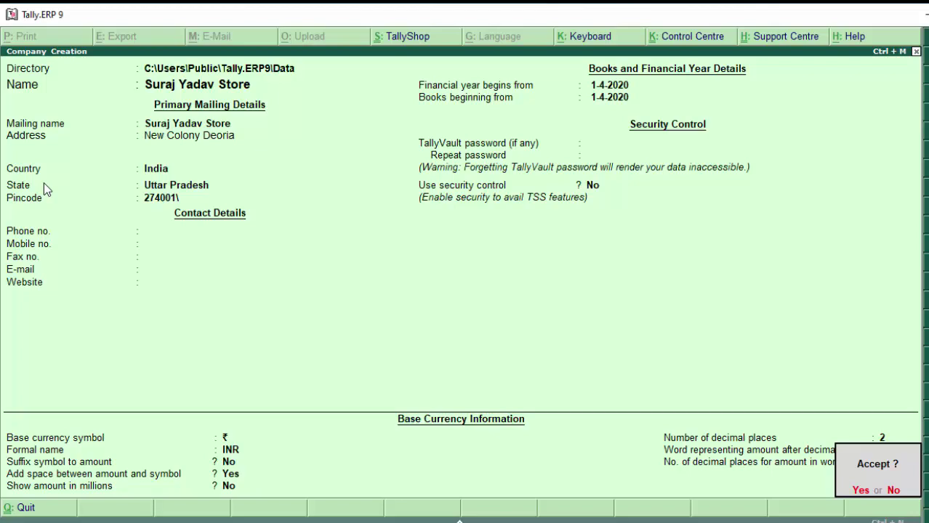
key(Return)
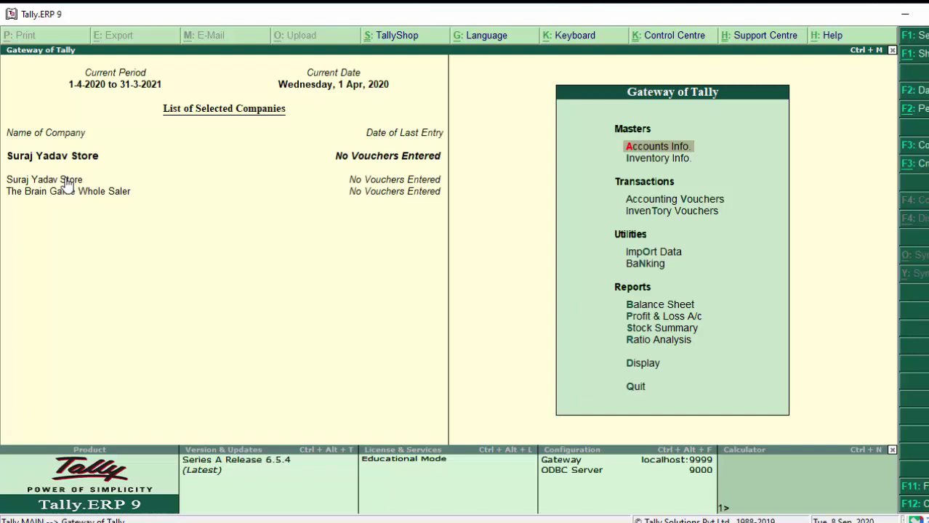
Select The Brain Game Whole Saler in Selected Companies and open Accounting Vouchers.
key(Down)
key(Down)
key(Down)
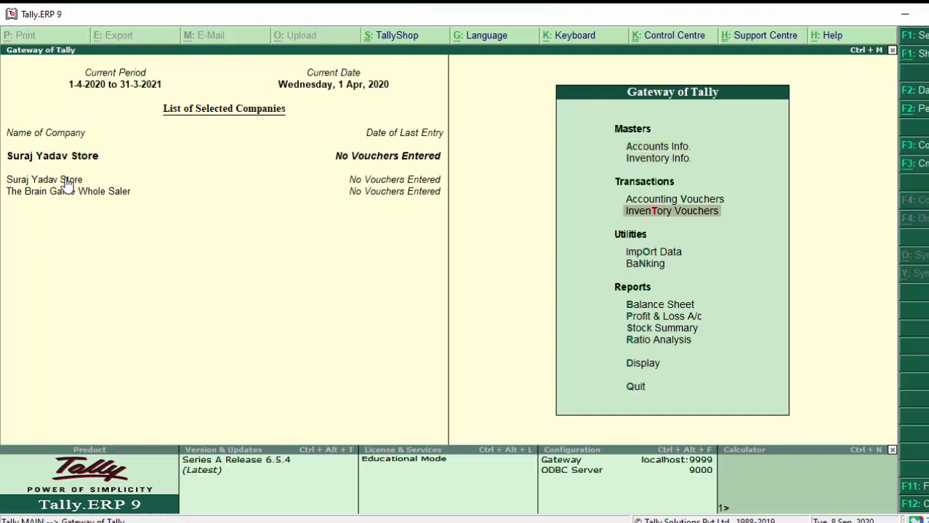
key(Up)
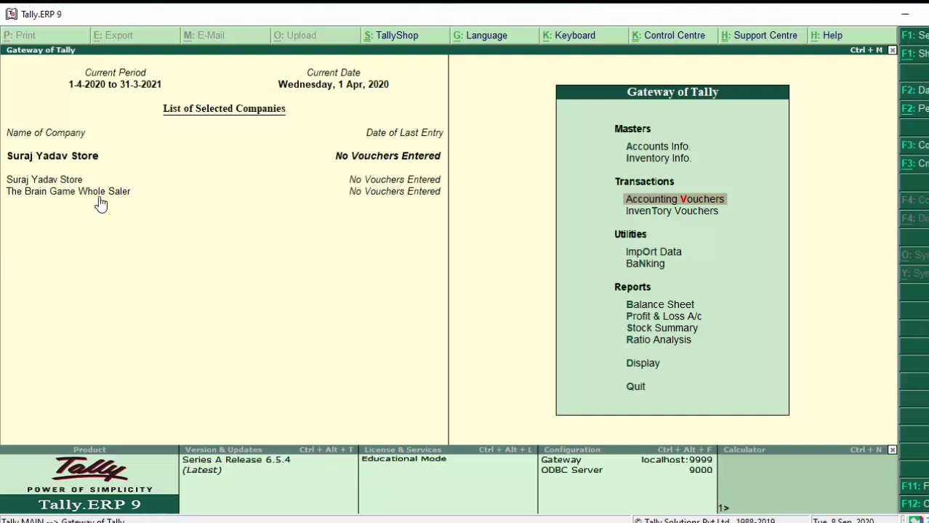
click(100, 194)
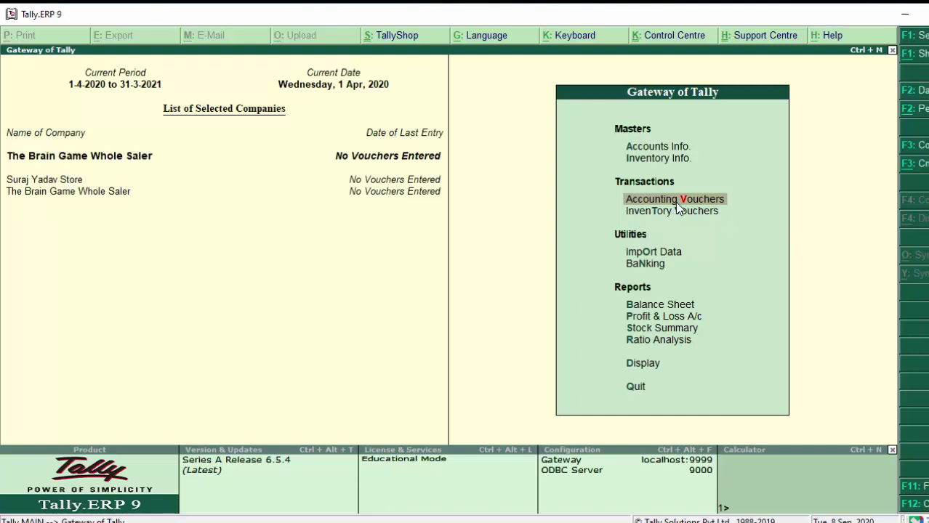
click(675, 200)
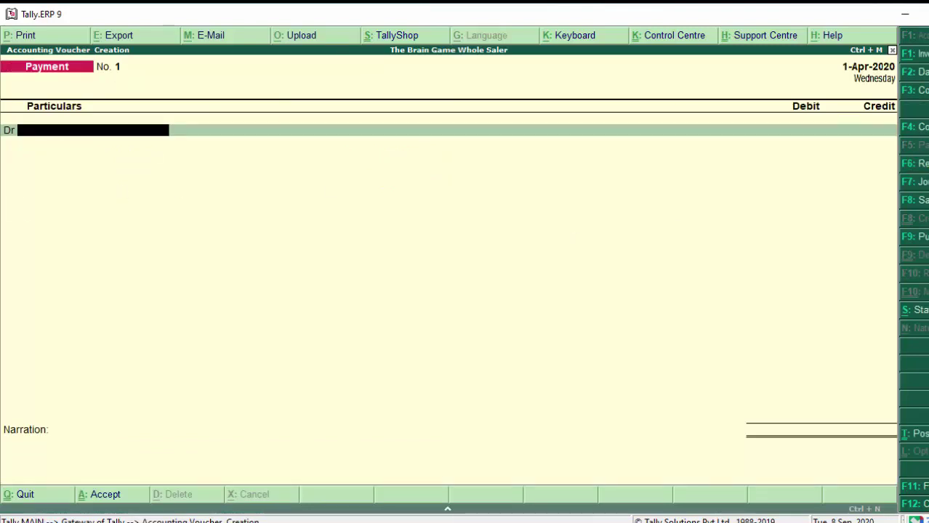
Switch to a Receipt voucher and create ledger 'Capital A/c' under Capital Account.
key(F6)
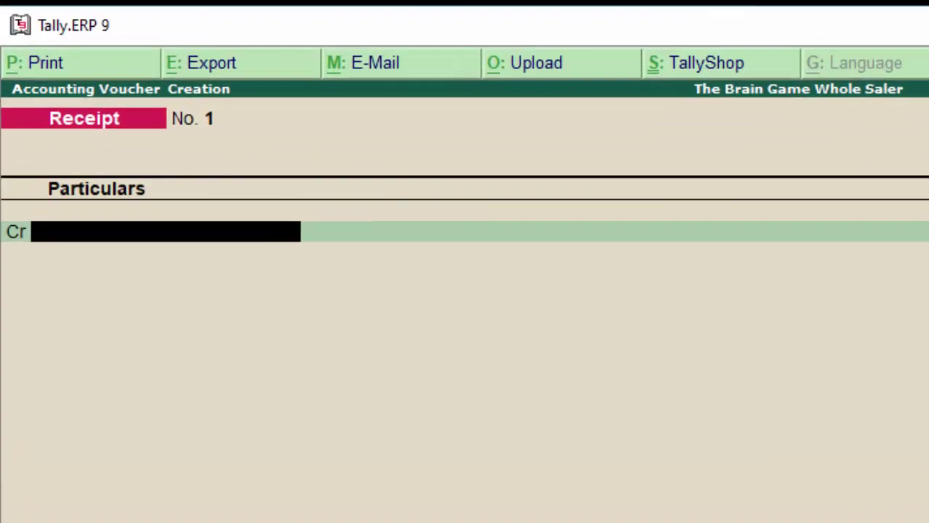
key(alt+c)
text(Ca)
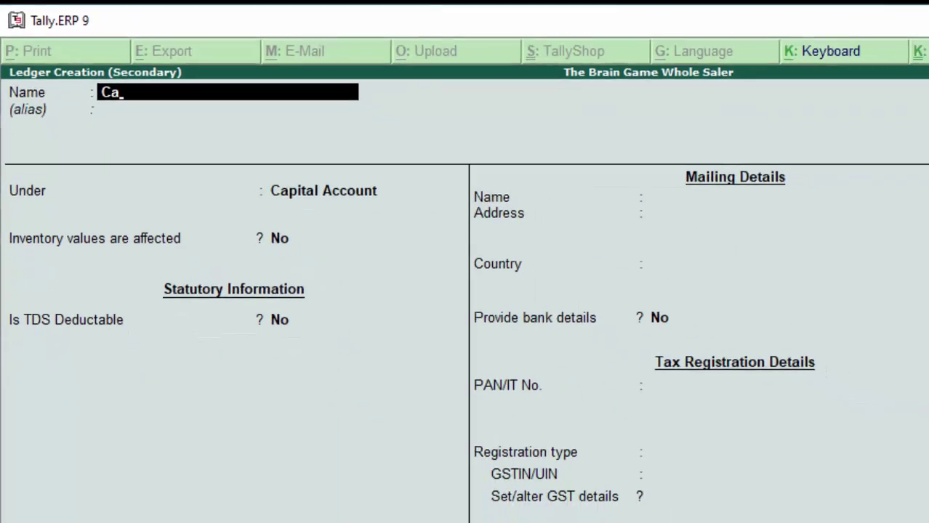
text(pi)
text(ta)
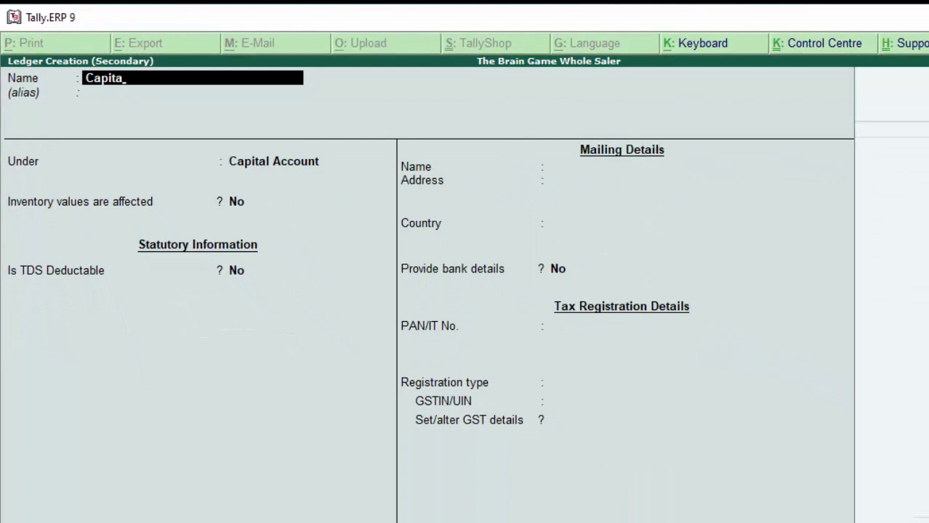
text(l )
text(A/c)
key(Return)
key(Return)
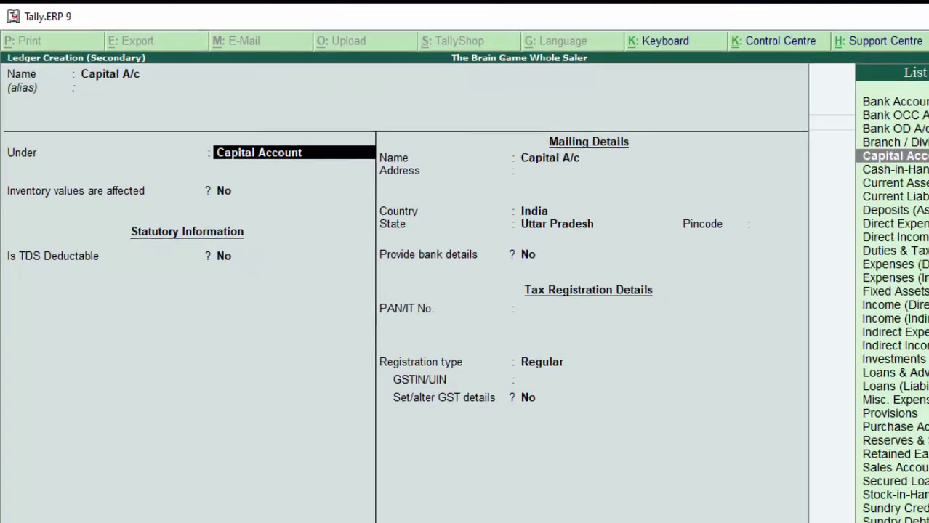
key(Return)
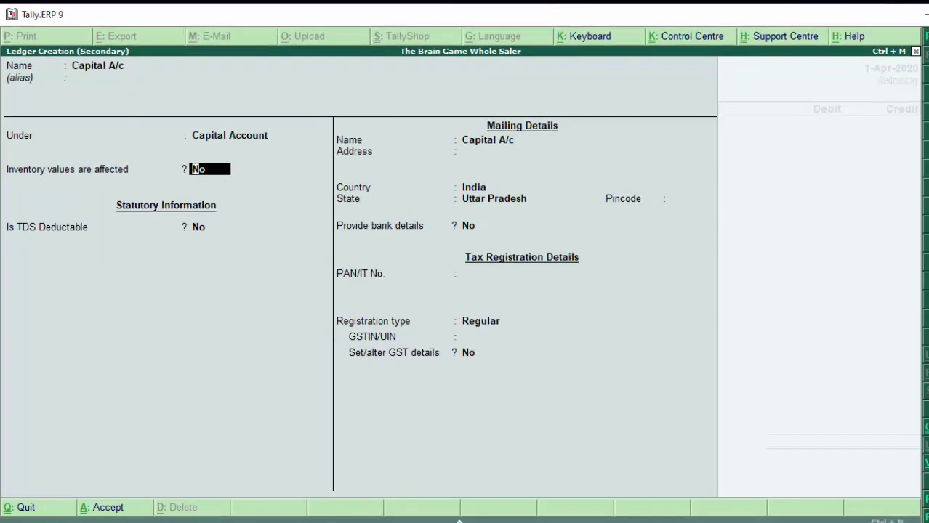
key(Return)
key(Return)
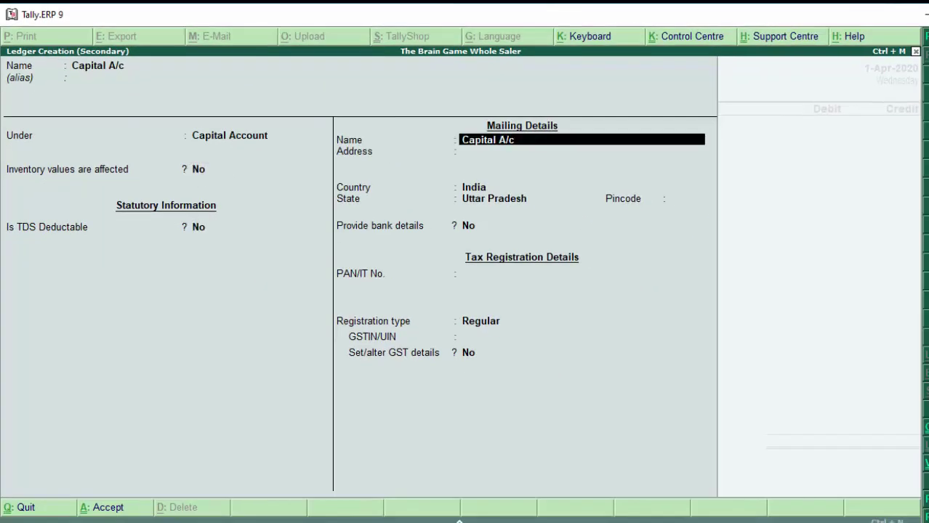
key(Return)
key(Return)
key(Return)
key(Return)
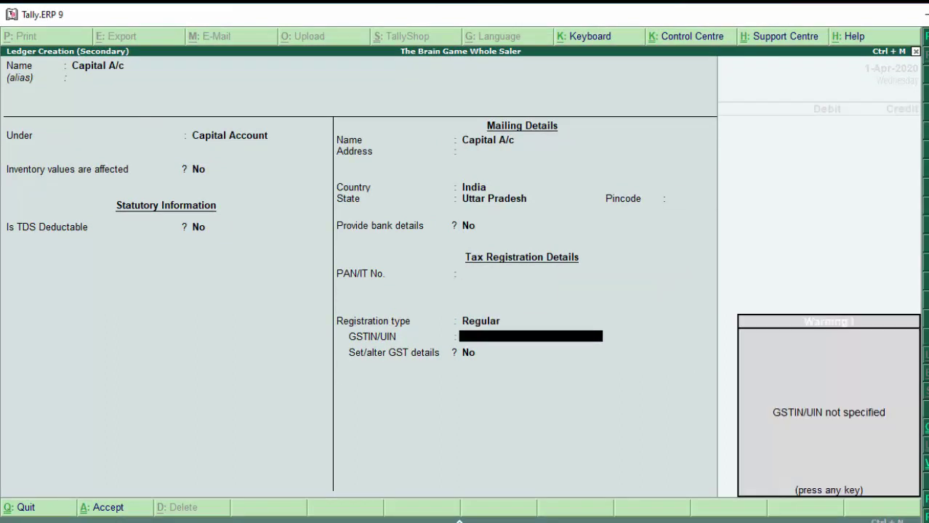
key(Return)
key(Return)
Credit Capital A/c 70000000, debit Cash 7,00,00,000.00, and save the receipt.
key(Return)
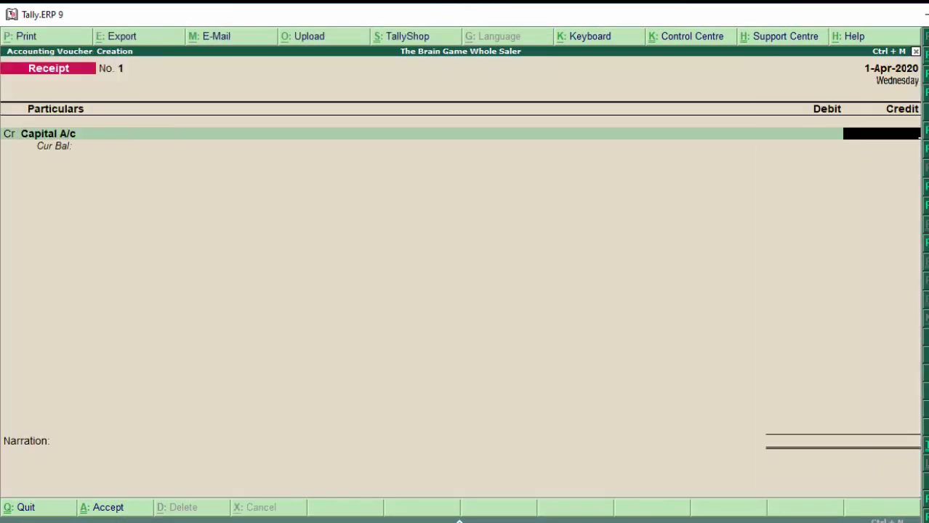
text(70)
text(000000)
key(Return)
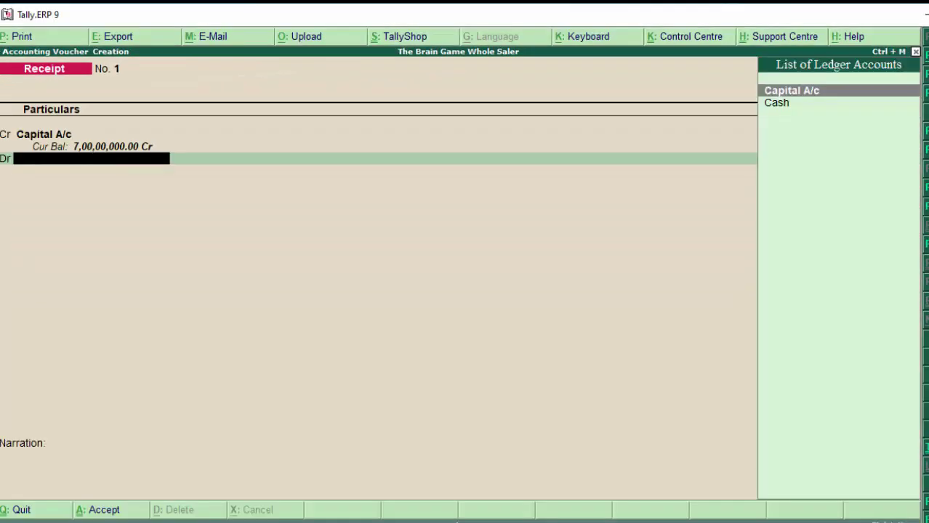
click(776, 102)
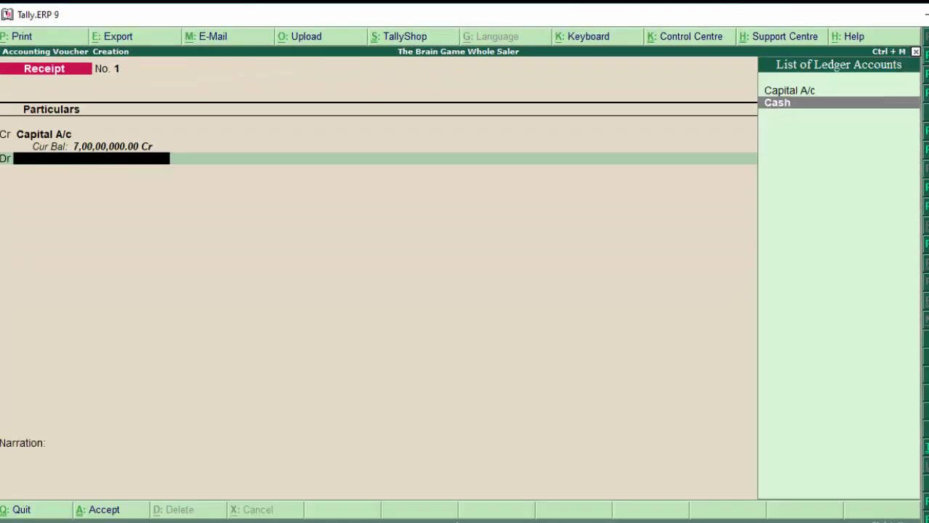
key(Return)
key(Return)
key(Return)
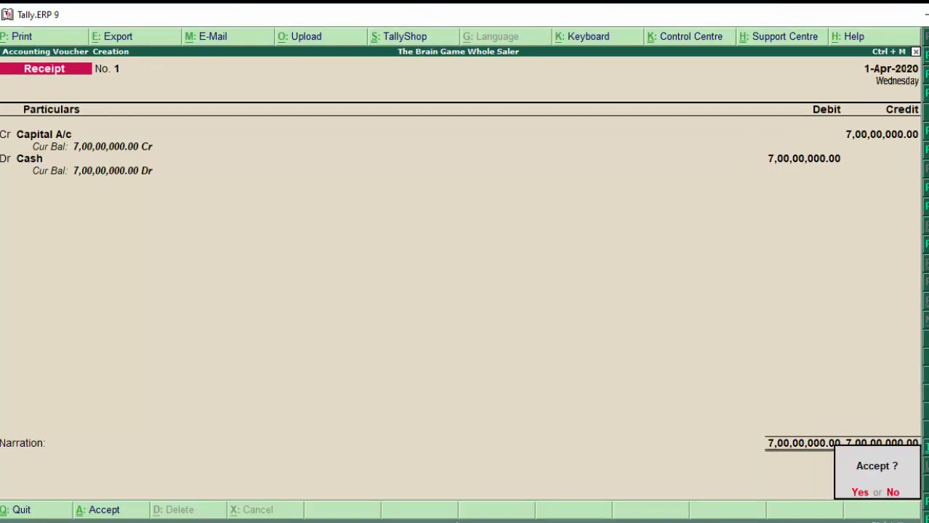
key(Return)
key(Escape)
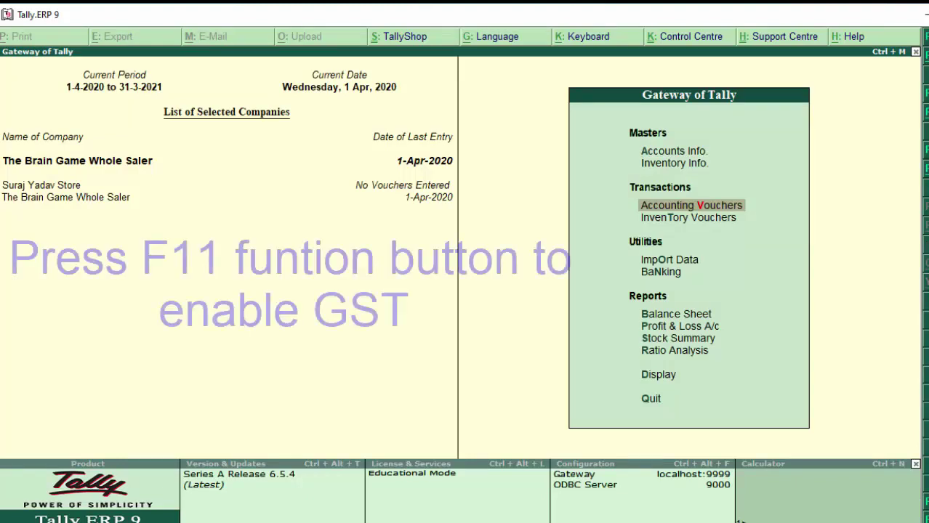
Open Statutory & Taxation features (F11) for the company and enable Set/alter GST details.
key(F12)
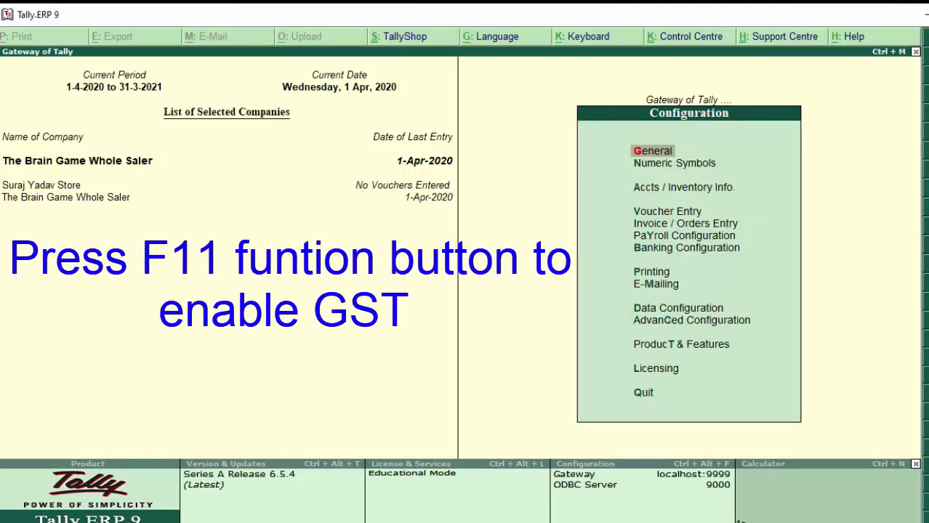
key(Escape)
key(F11)
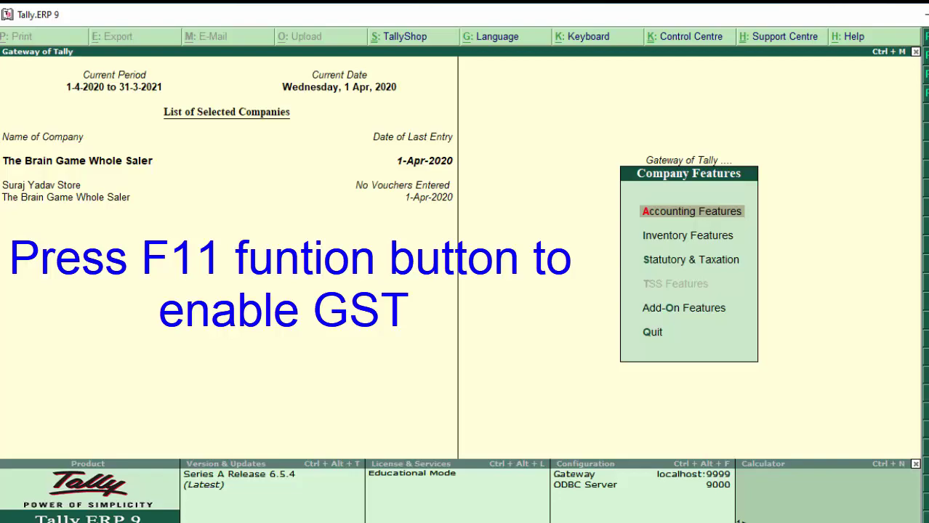
key(Down)
key(Down)
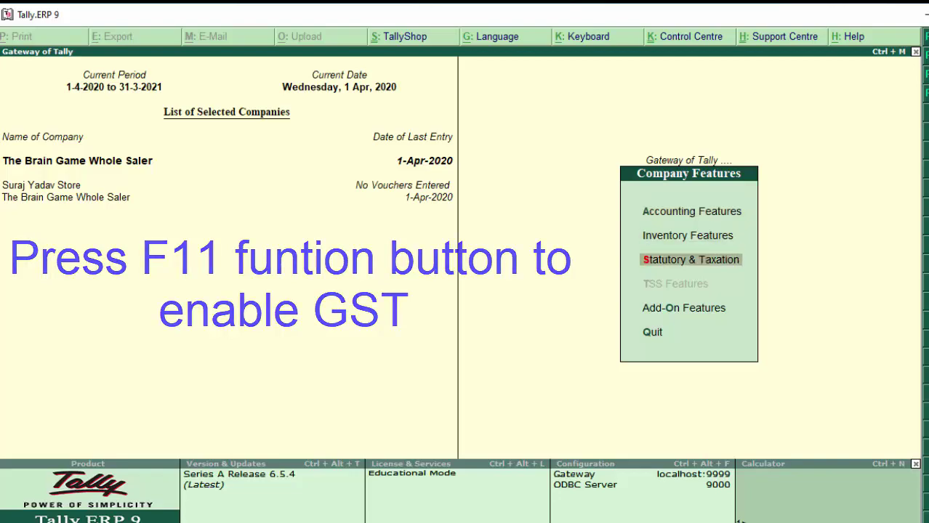
key(Return)
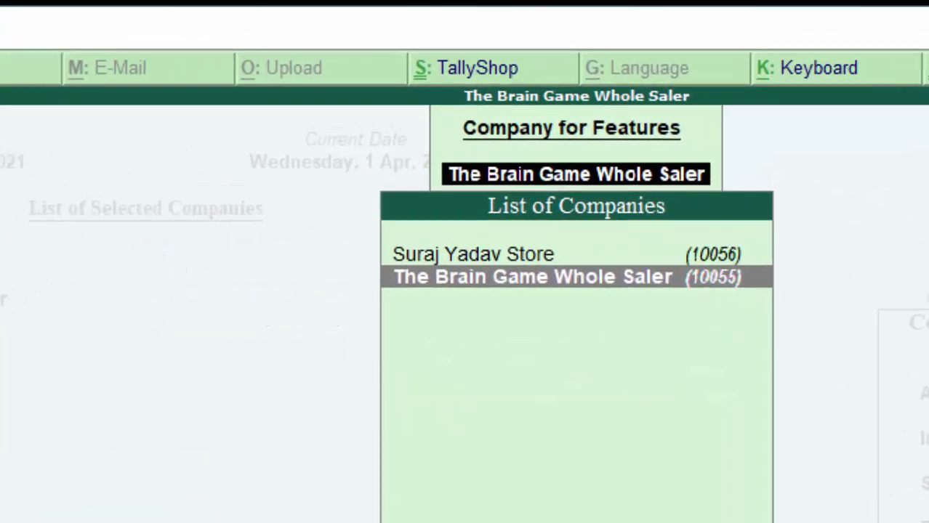
key(Return)
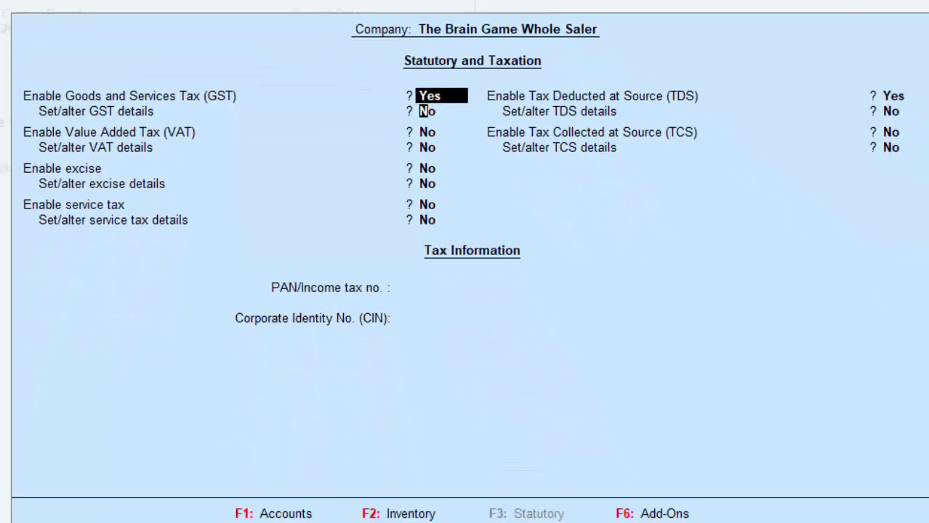
key(Return)
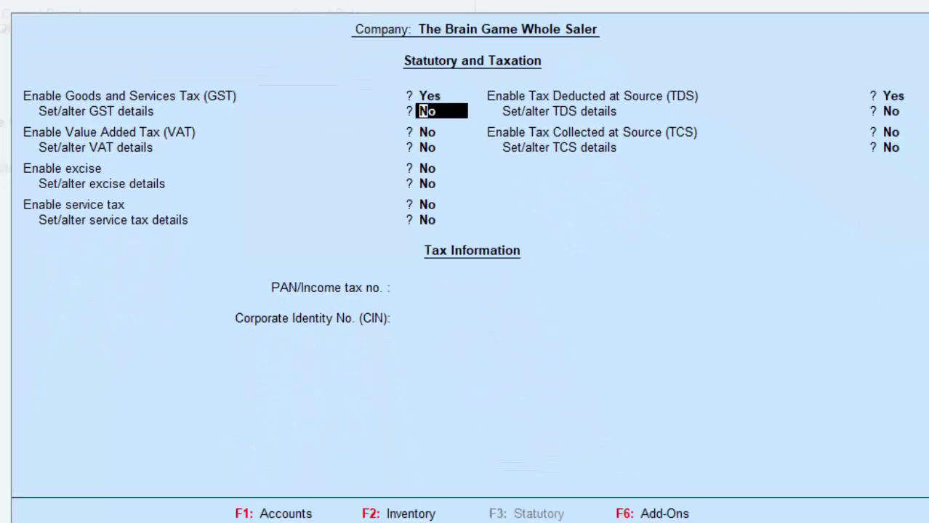
text(y)
key(Return)
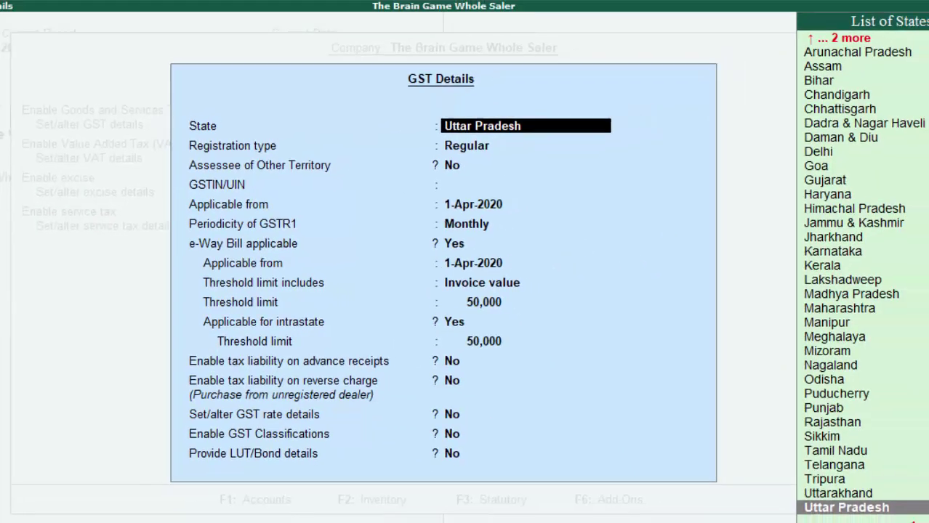
Set state Uttar Pradesh, Regular registration, the company GSTIN, monthly GSTR1, and e-Way Bill off.
key(Return)
key(Return)
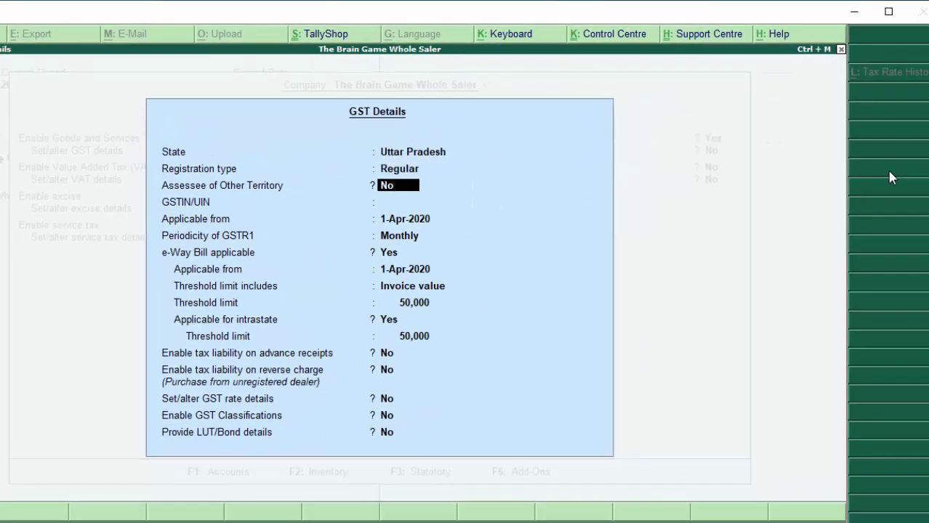
key(Return)
text(A)
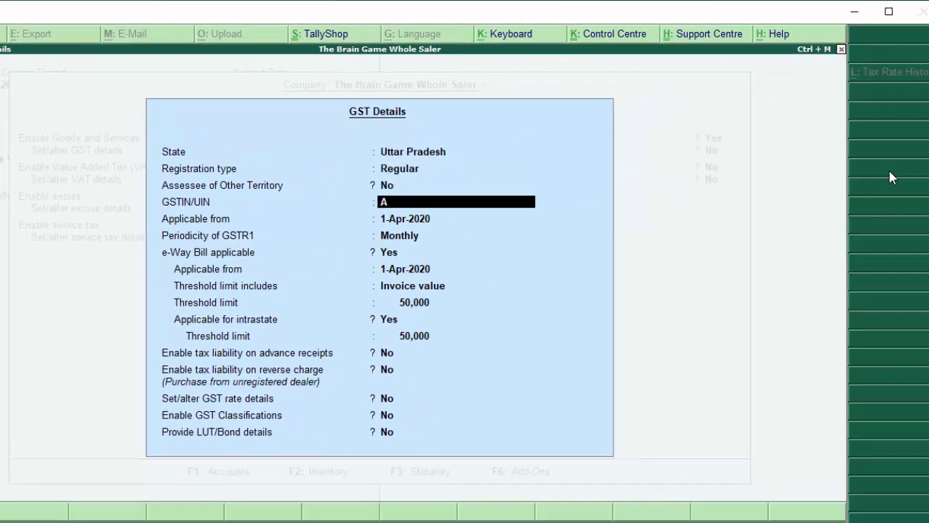
text(ISPT789G)
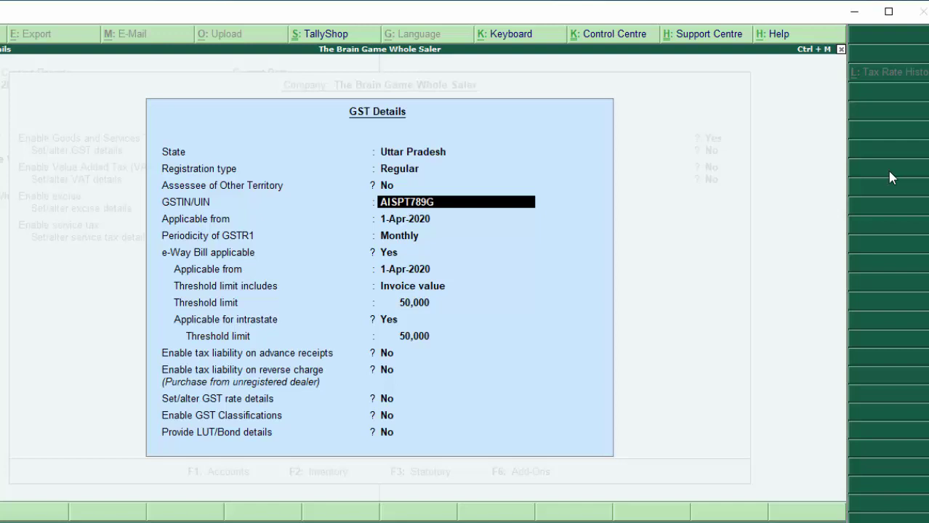
key(Return)
key(Return)
key(Return)
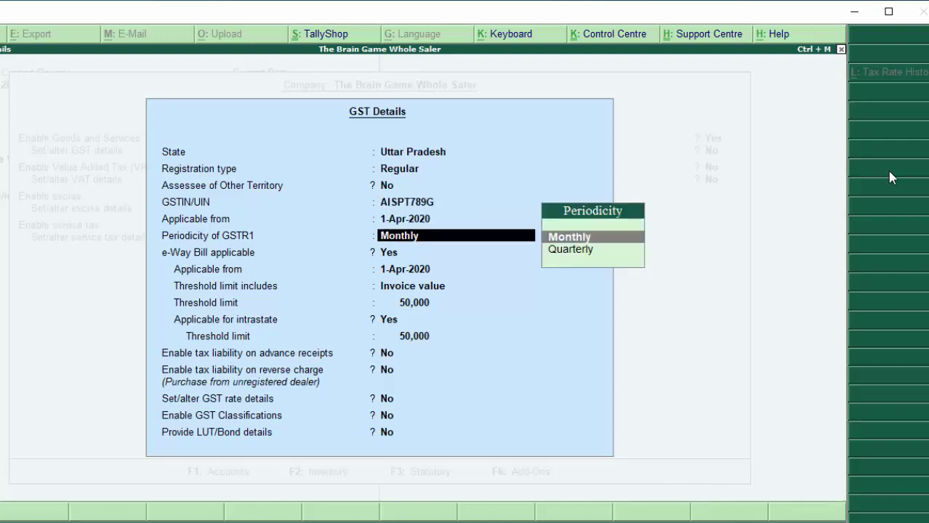
key(Return)
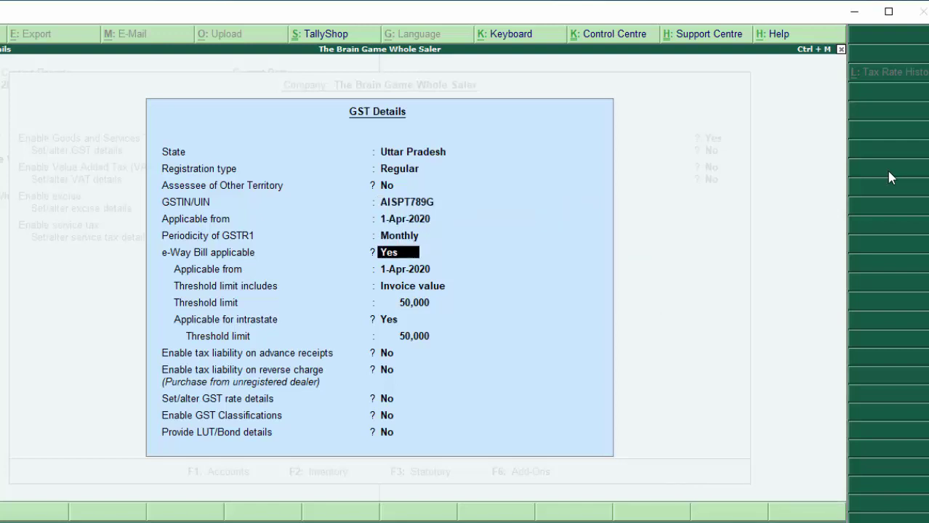
key(Return)
key(BackSpace)
text(n)
key(Return)
key(Return)
key(Return)
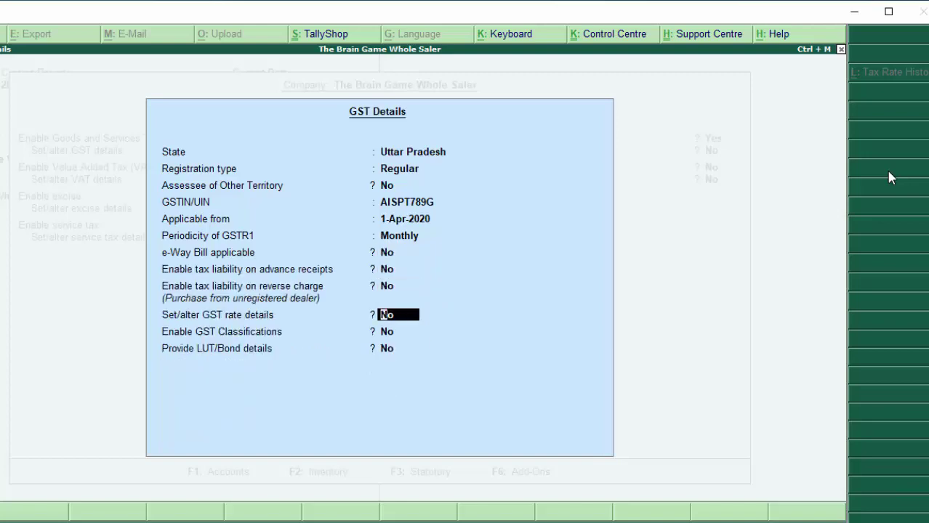
text(y)
key(Return)
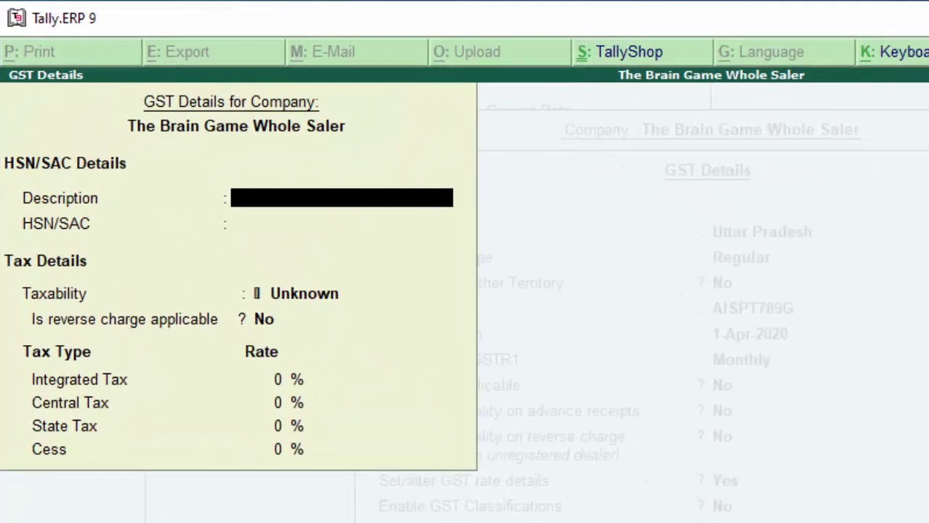
Make a first GST rate entry with description Items and HSN 866789790.
text(Ite)
text(ms)
key(Return)
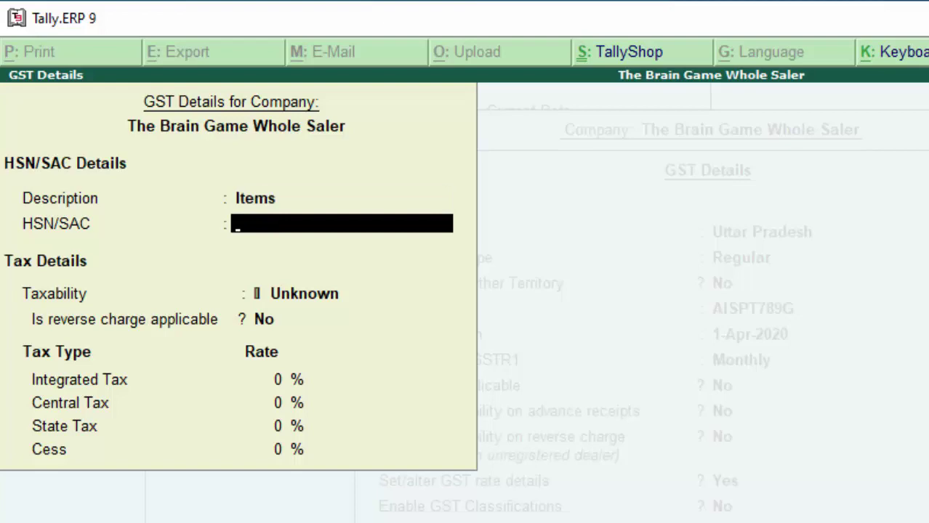
text(866789790)
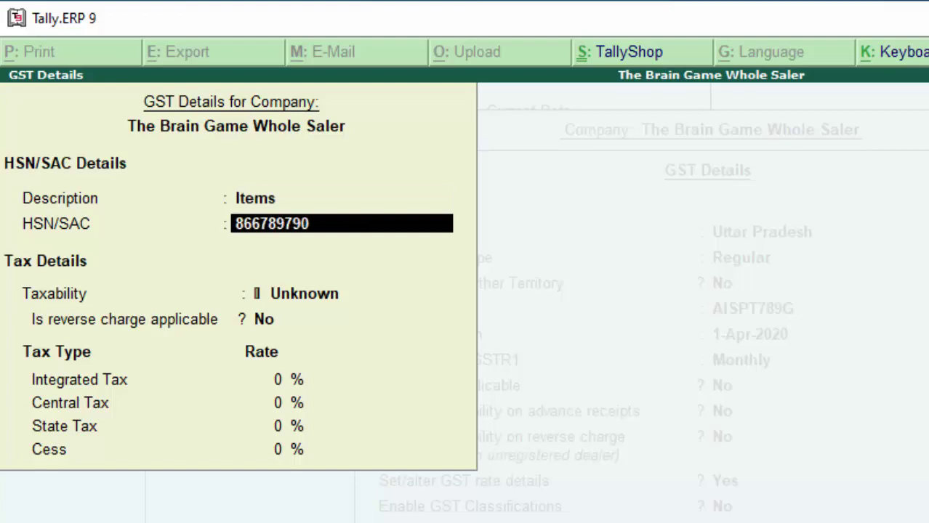
key(Return)
key(Return)
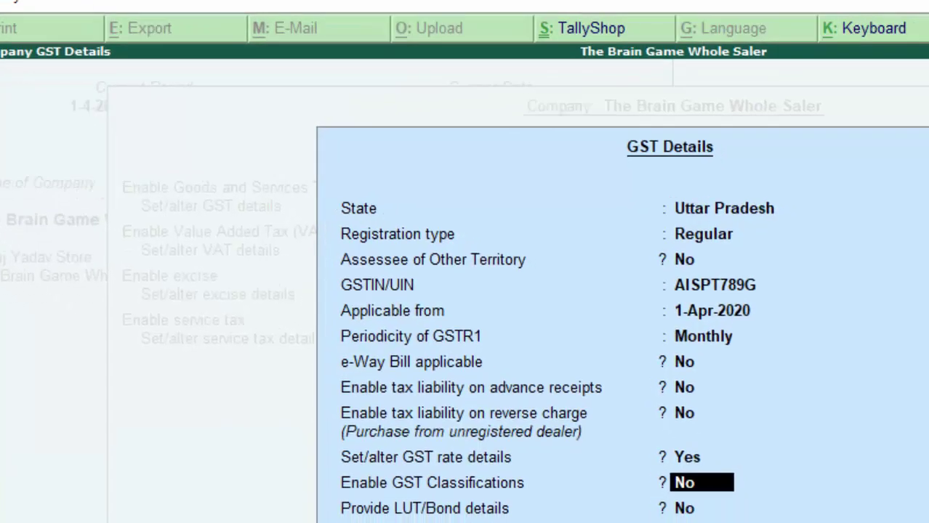
key(Up)
key(Return)
key(Return)
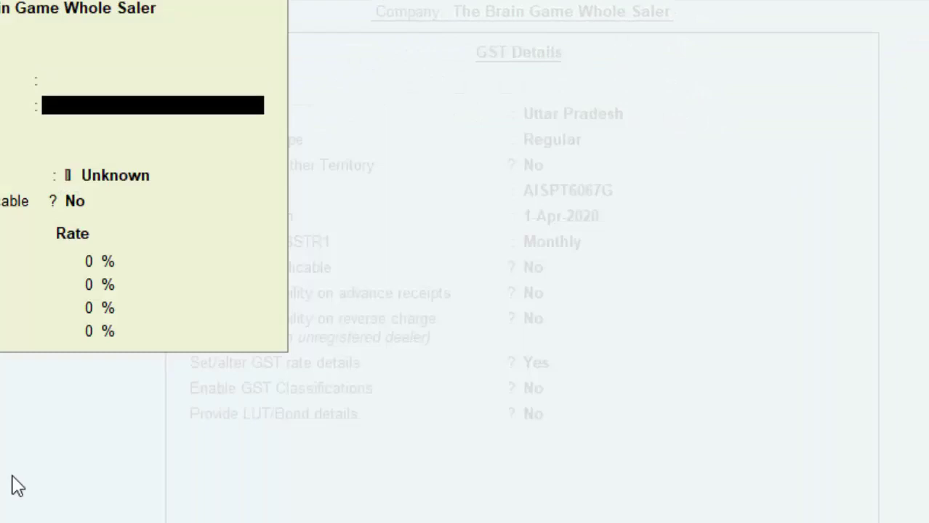
Re-enter the rate details as description Items, HSN 668999, taxability Taxable.
text(Items)
key(BackSpace)
key(BackSpace)
key(BackSpace)
key(BackSpace)
key(BackSpace)
key(BackSpace)
text(I)
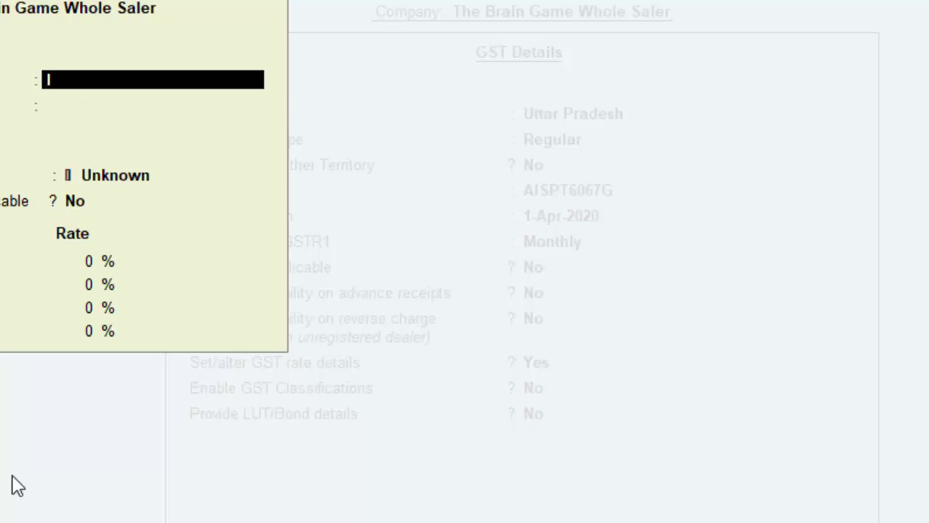
text(tems)
key(Return)
text(66899)
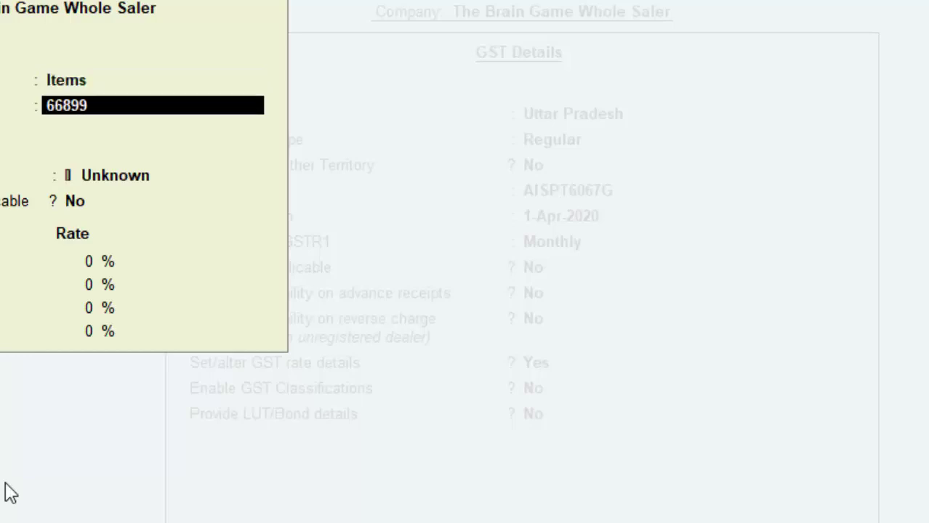
text(9)
key(Return)
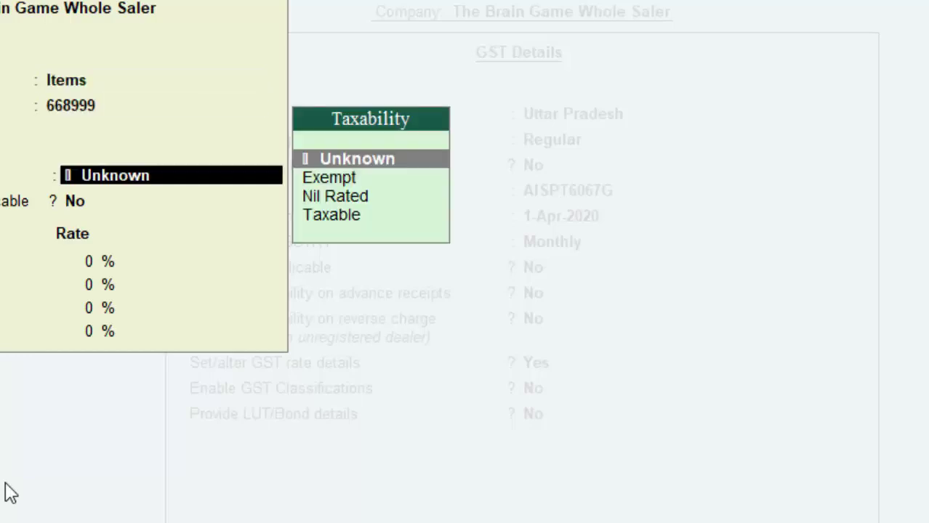
key(Down)
key(Down)
key(Down)
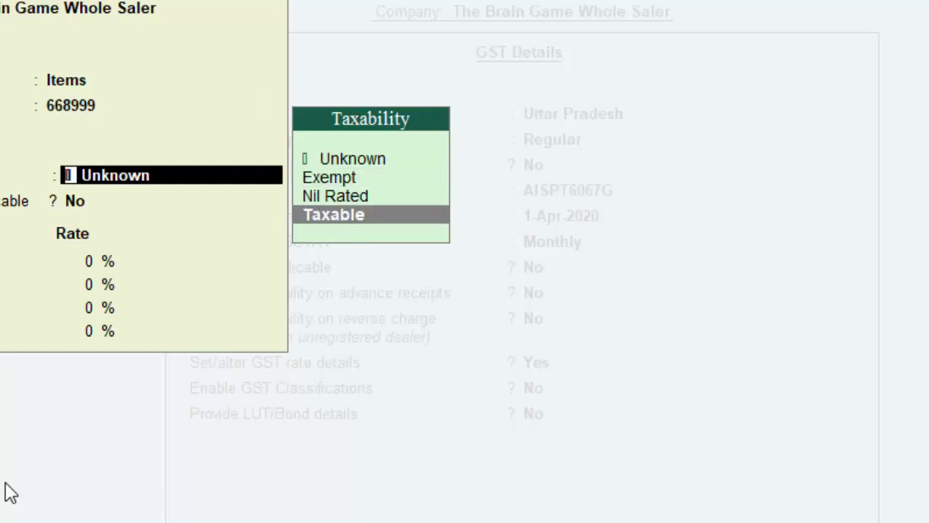
key(Return)
key(Return)
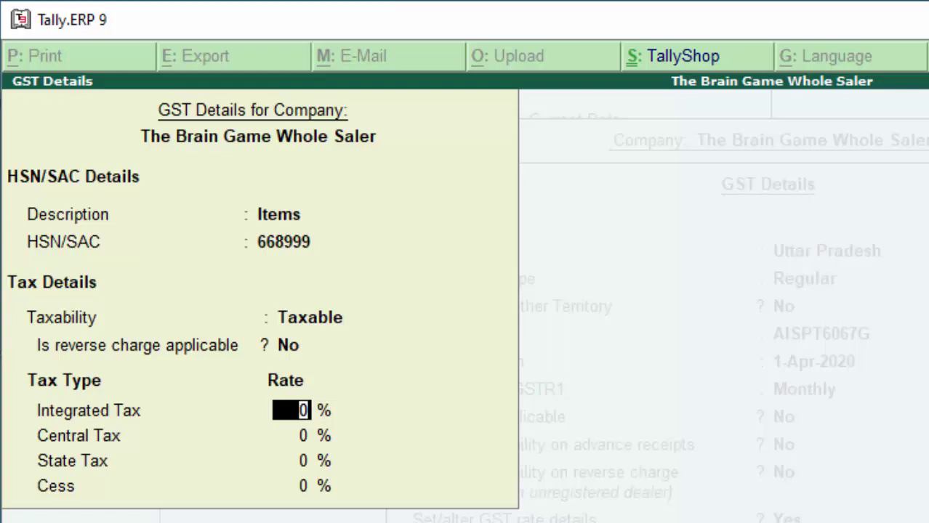
Enter 18% integrated tax, accept 9% central and state tax, and close back to Statutory and Taxation.
text(18)
key(Return)
key(Return)
key(Return)
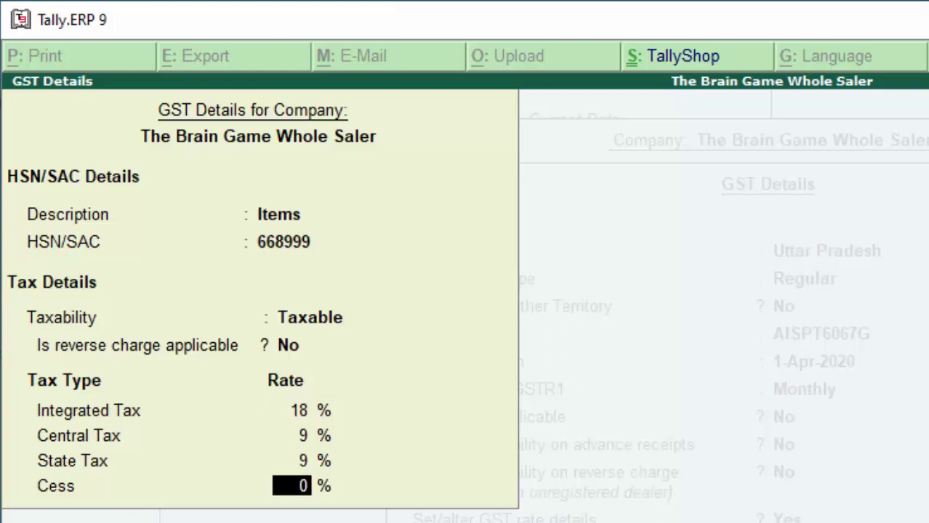
key(Return)
key(Return)
key(Return)
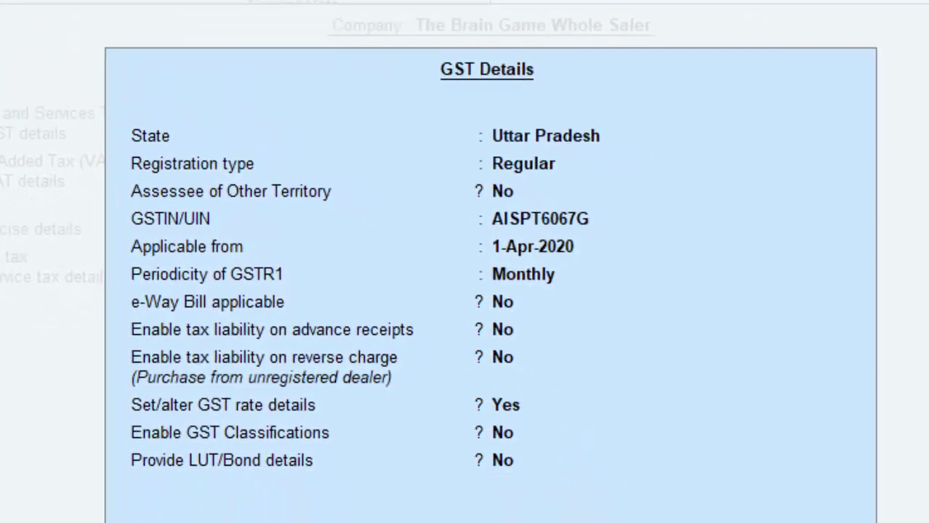
key(Return)
key(Return)
key(Return)
key(Return)
key(Return)
Accept the statutory and taxation settings and open a new Purchase voucher, No. 1.
text(y)
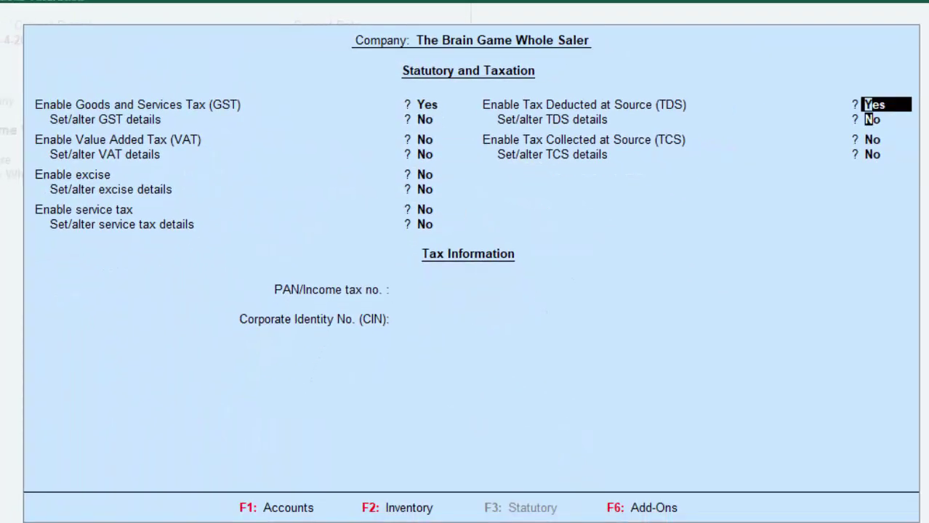
key(Return)
key(Return)
key(Return)
key(Return)
key(Return)
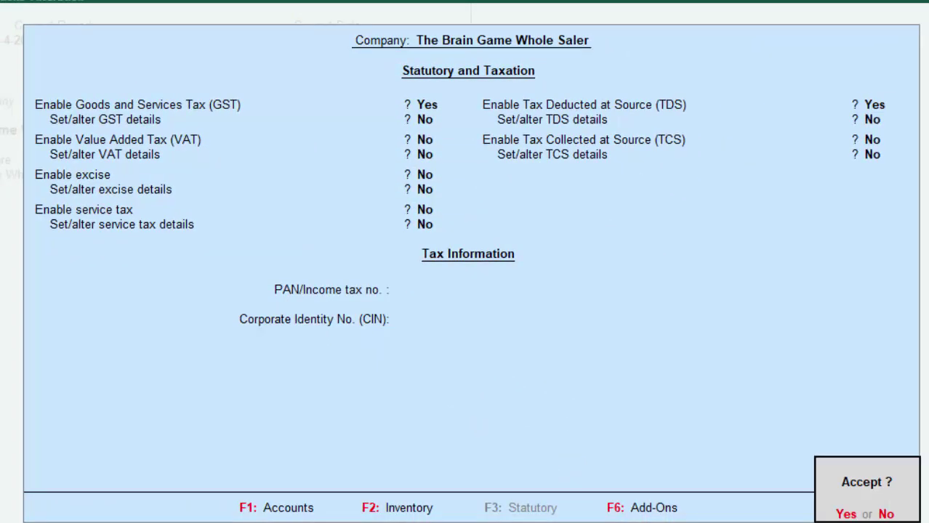
key(Return)
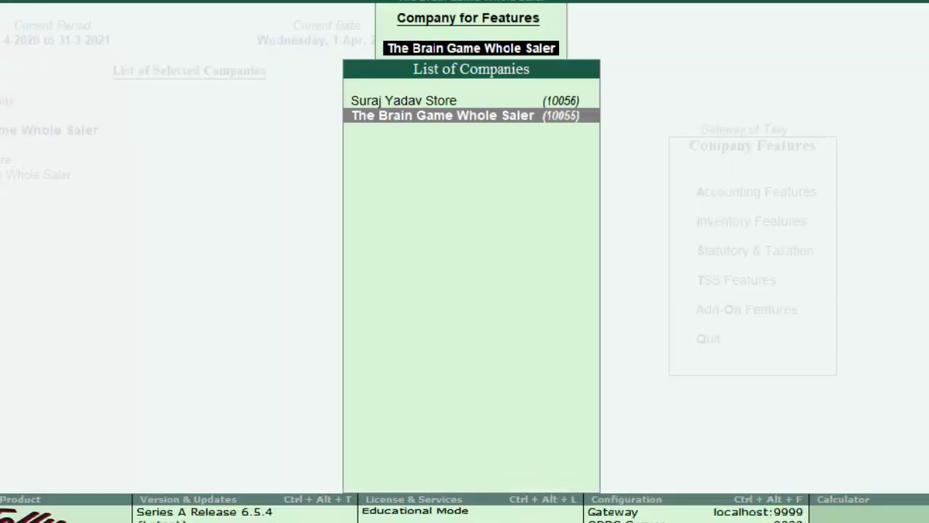
key(BackSpace)
key(Escape)
key(Escape)
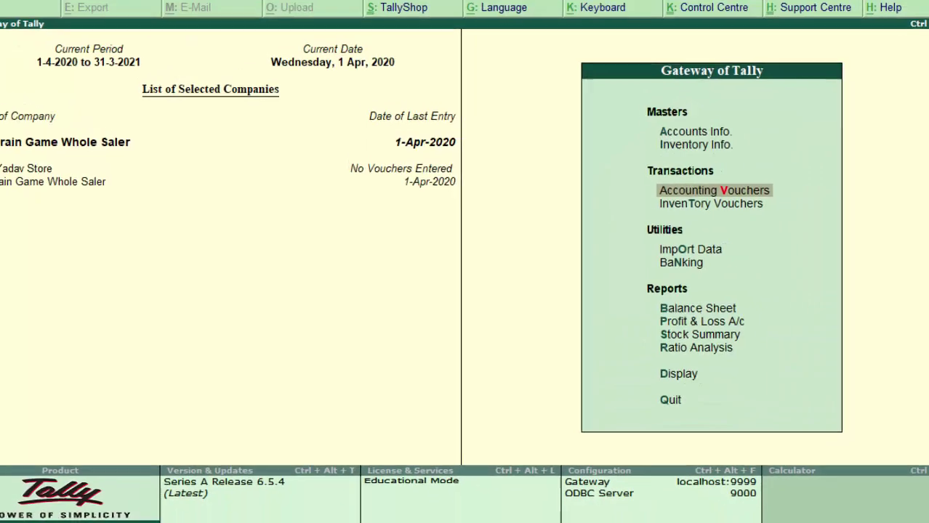
key(Return)
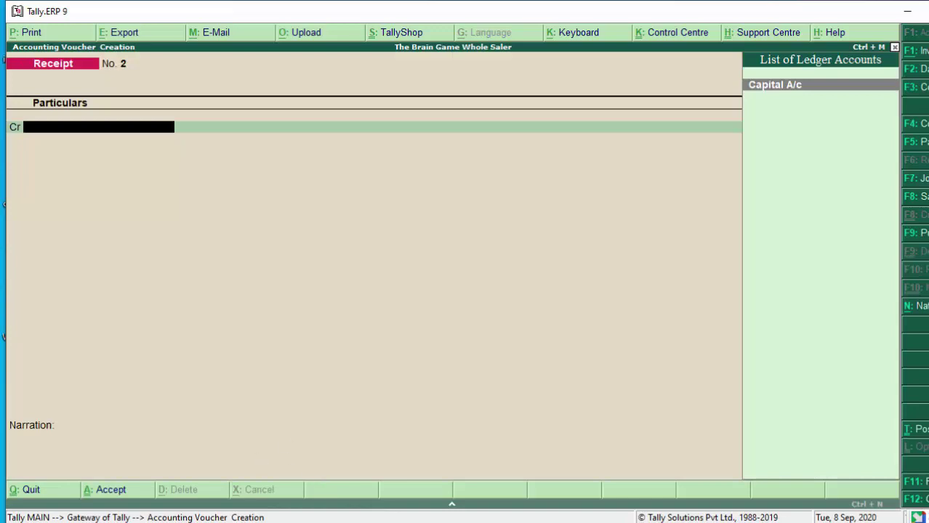
key(F9)
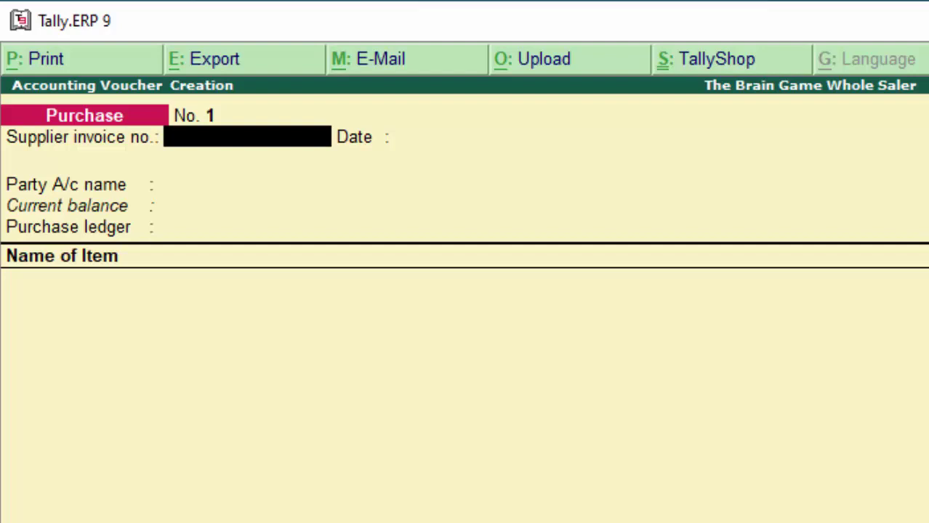
Enter supplier invoice number 700 and begin a new party ledger with the supplier's name.
text(700)
key(Return)
key(Return)
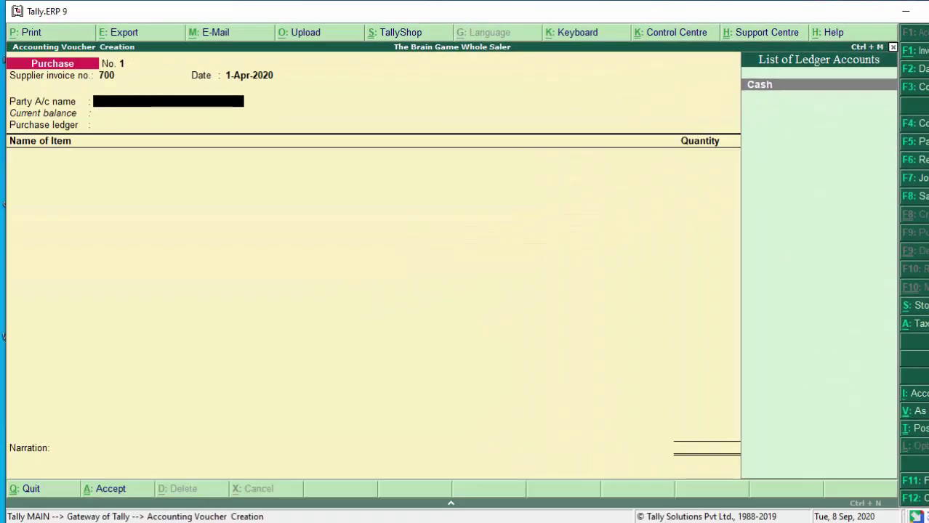
key(alt+c)
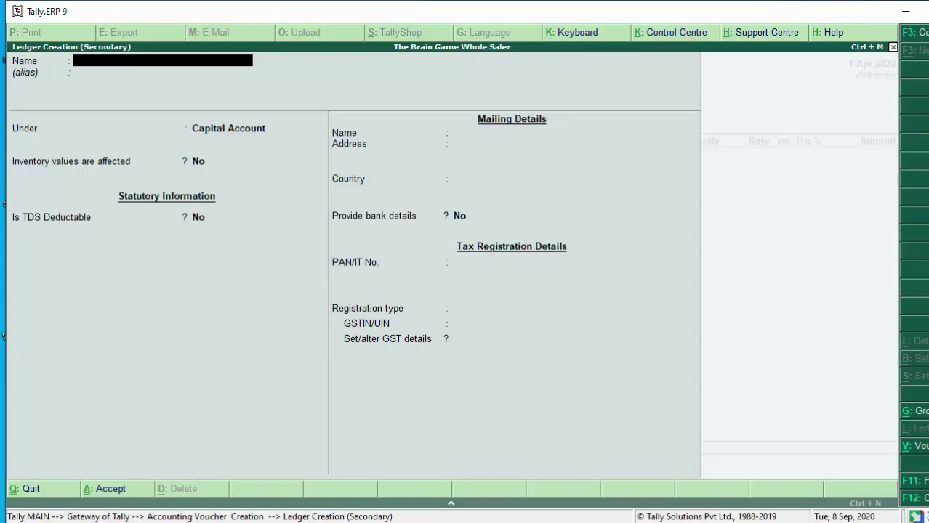
text(Pu)
text(neet )
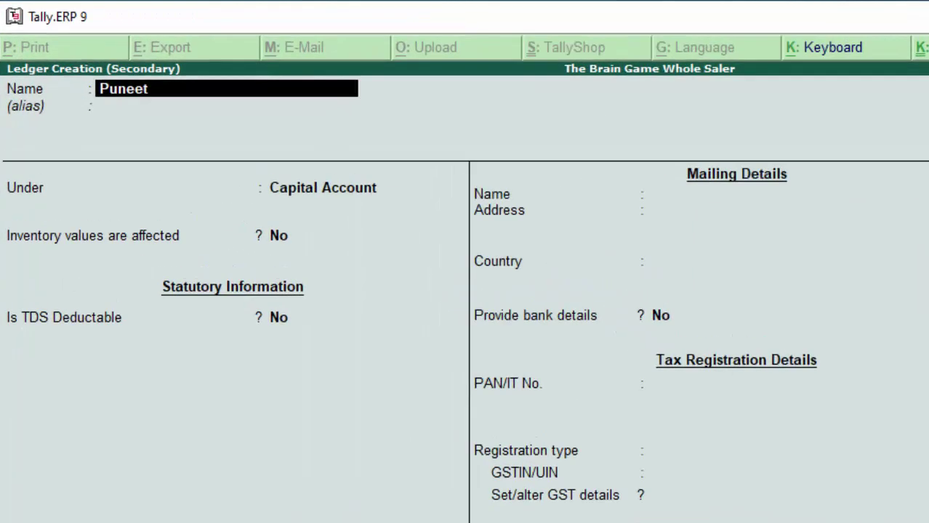
text(C)
text(redit)
text(or)
key(Return)
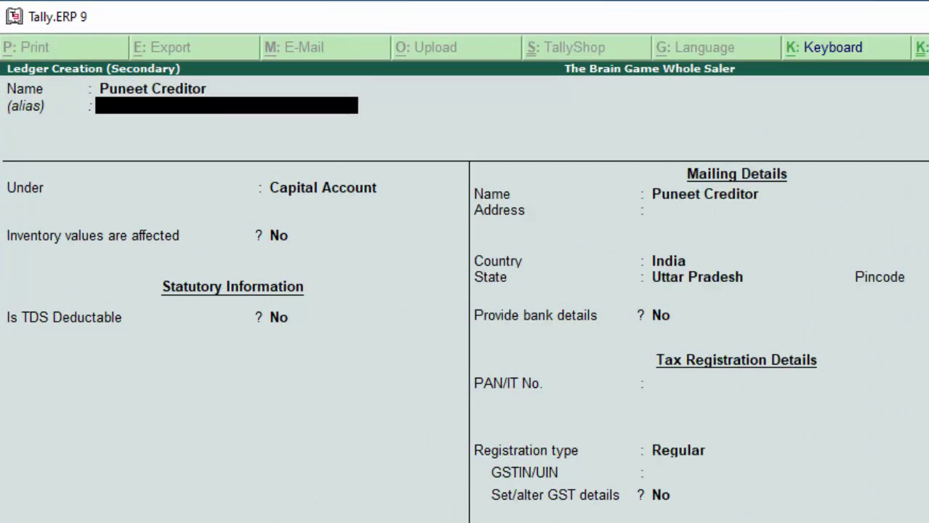
key(Return)
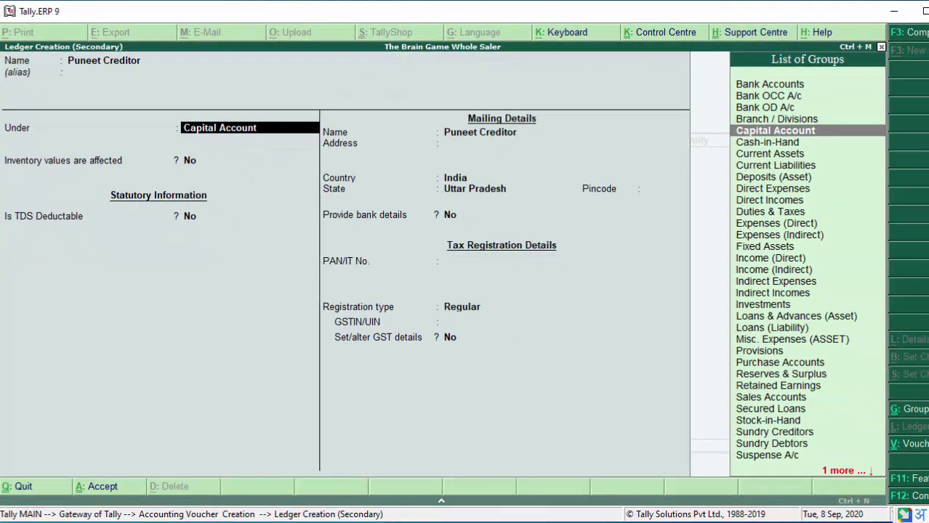
Place the ledger under Sundry Creditors with bill-by-bill balances and Regular GST registration.
text(S)
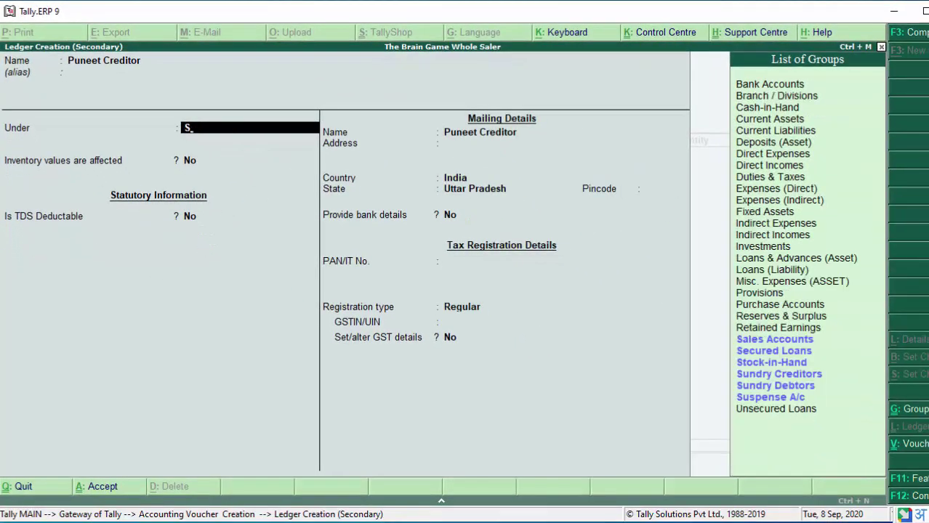
click(774, 351)
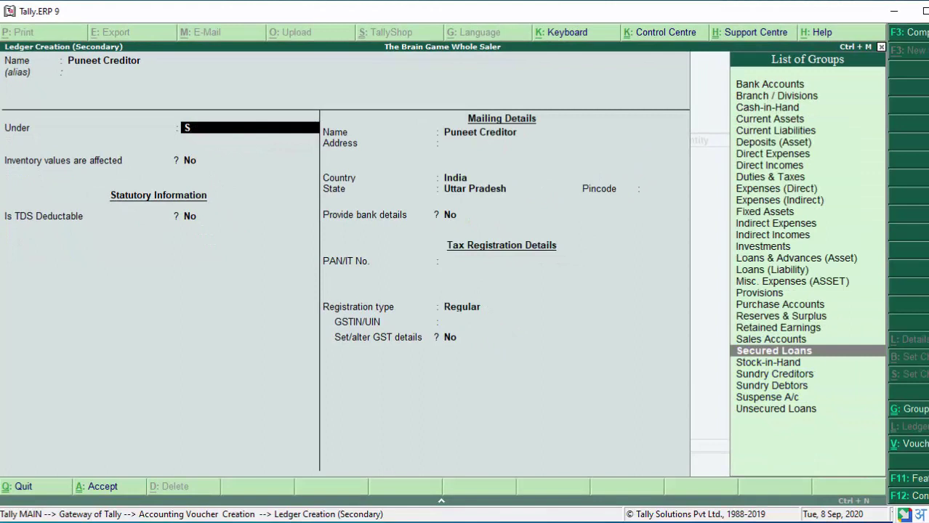
key(Down)
key(Down)
key(Return)
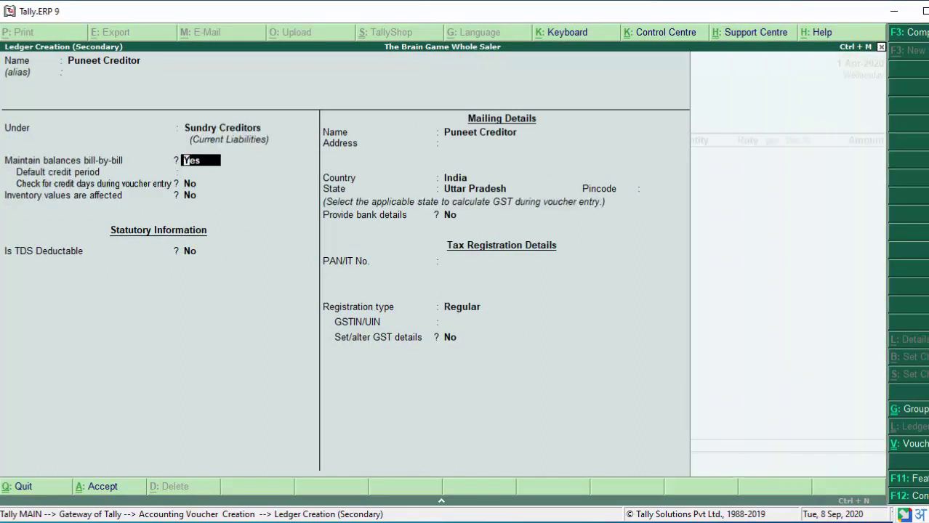
key(Return)
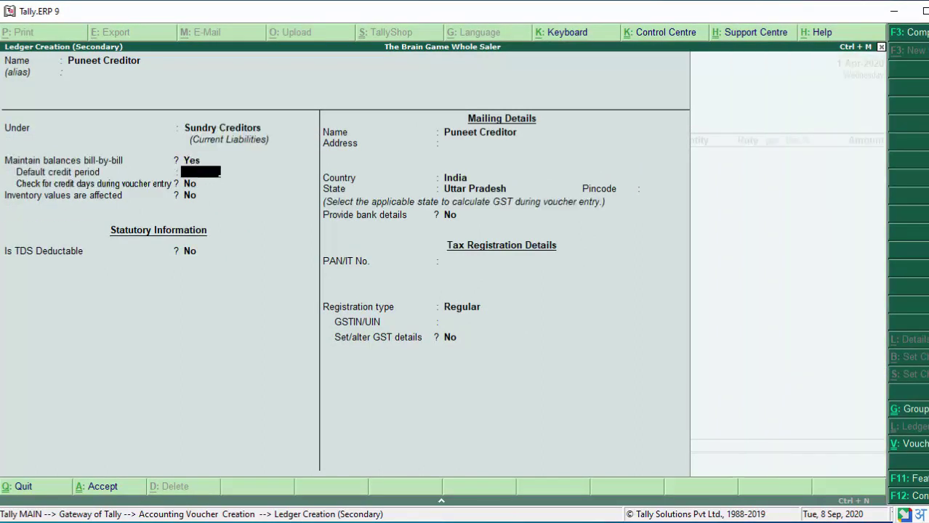
key(Return)
key(Return)
key(Return)
key(Return)
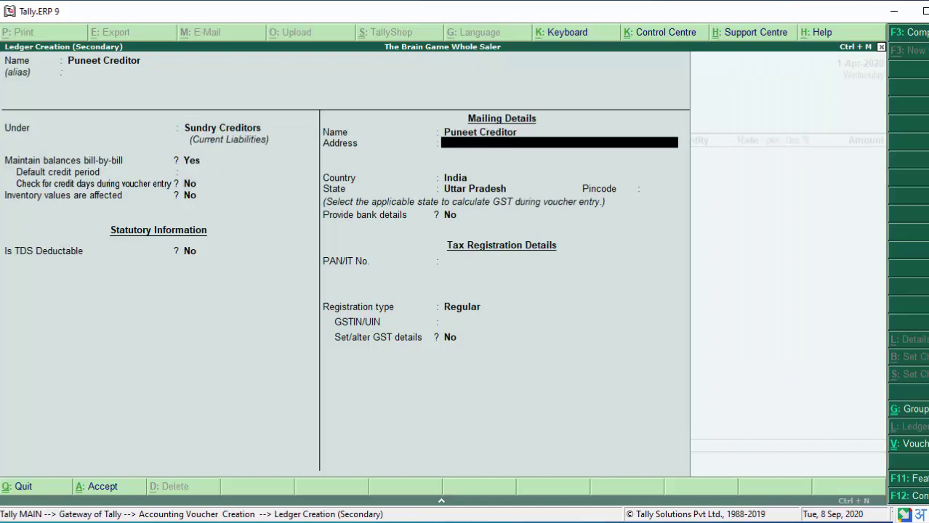
key(Return)
key(Return)
key(Return)
key(Return)
key(Return)
key(Return)
key(Return)
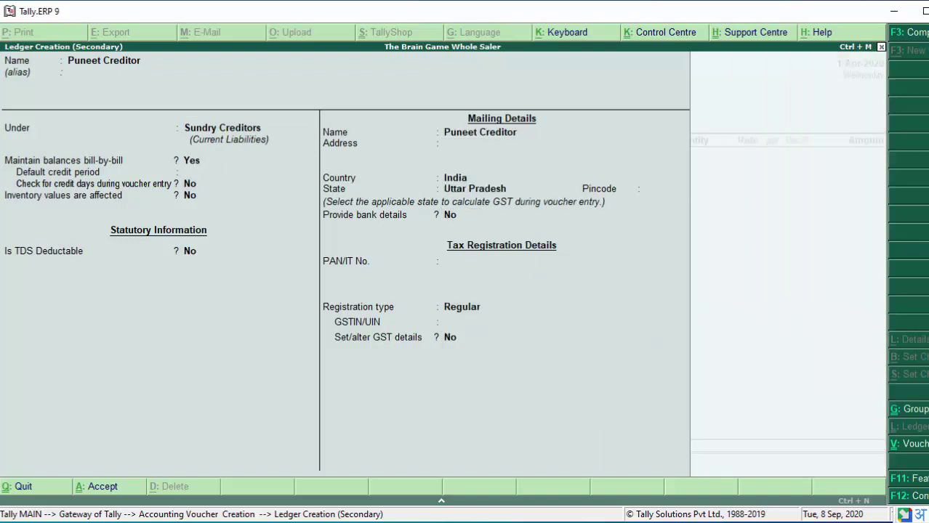
key(Return)
key(Return)
key(Return)
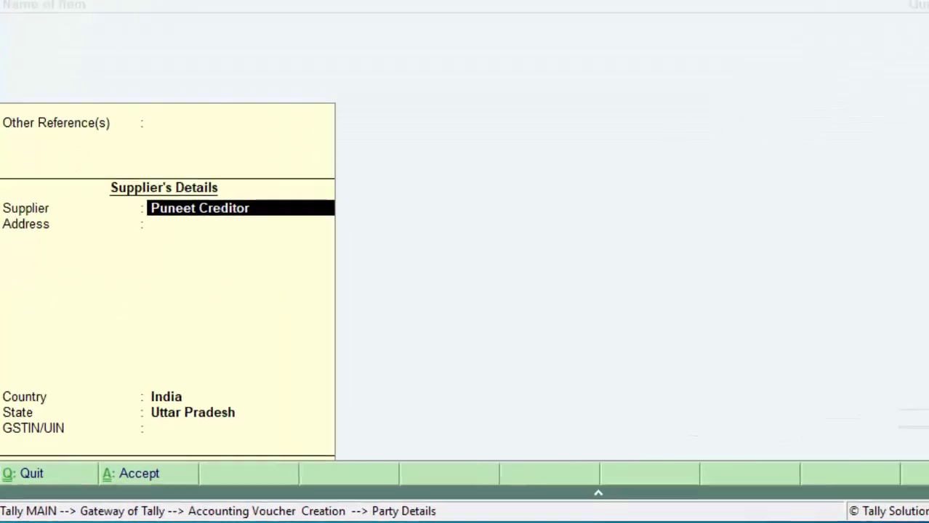
key(Return)
Enter the supplier's address in Party Details and return to the voucher.
text(N)
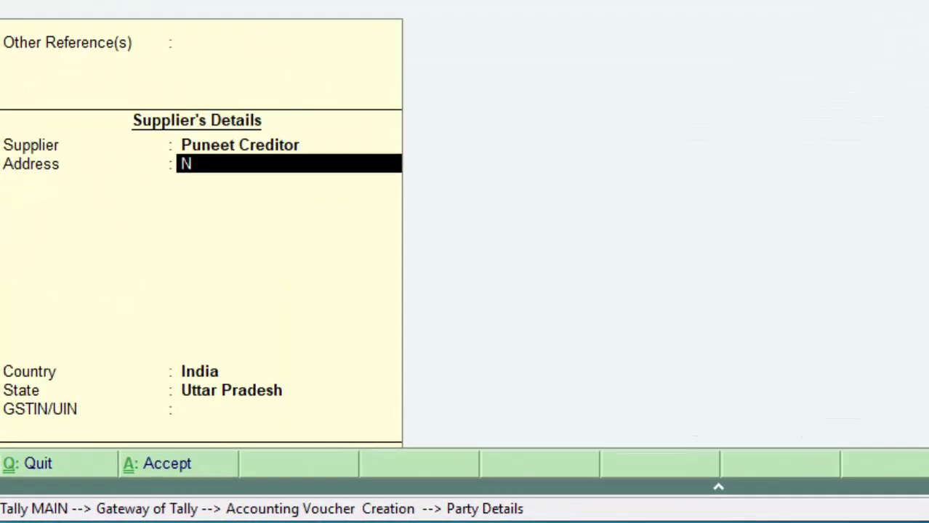
text(ew Col)
text(ony Deoria)
key(Return)
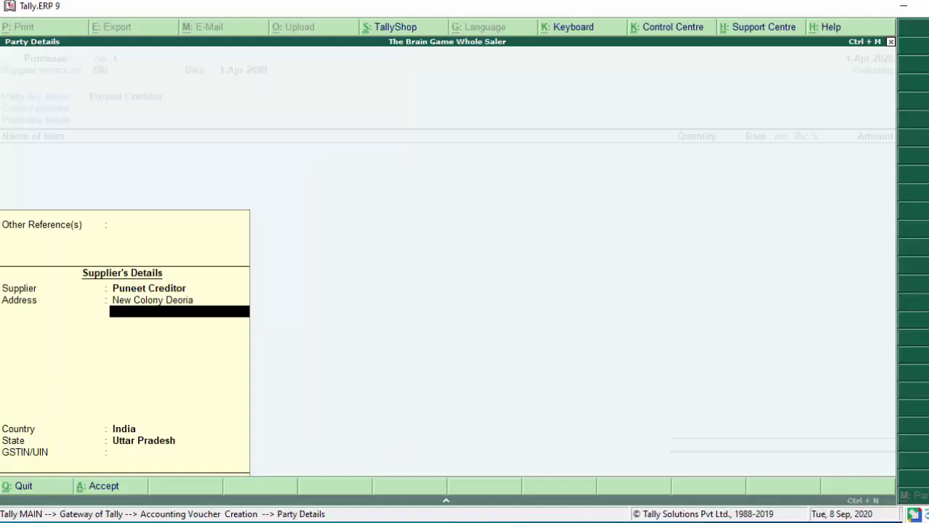
key(Return)
key(Return)
key(Return)
key(Return)
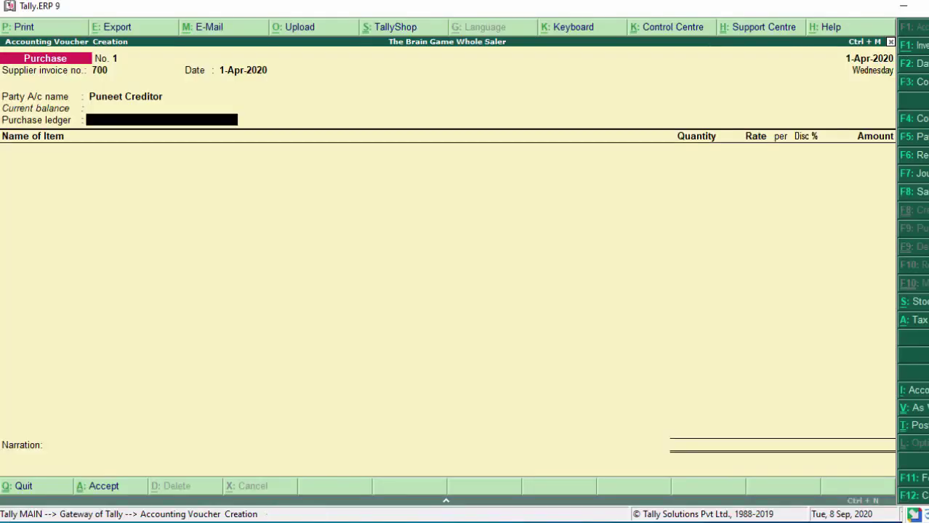
Create a new purchase ledger named Purchase A/c.
key(alt+c)
text(P)
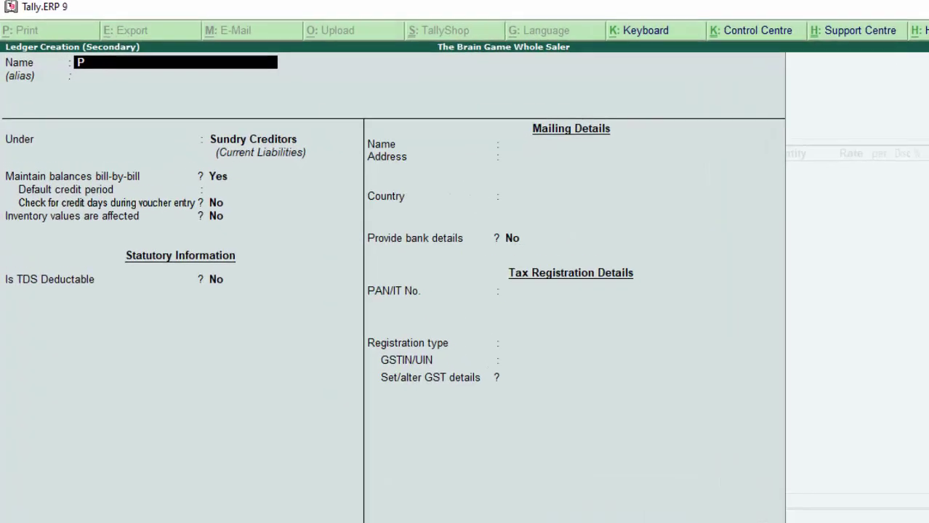
text(urcha)
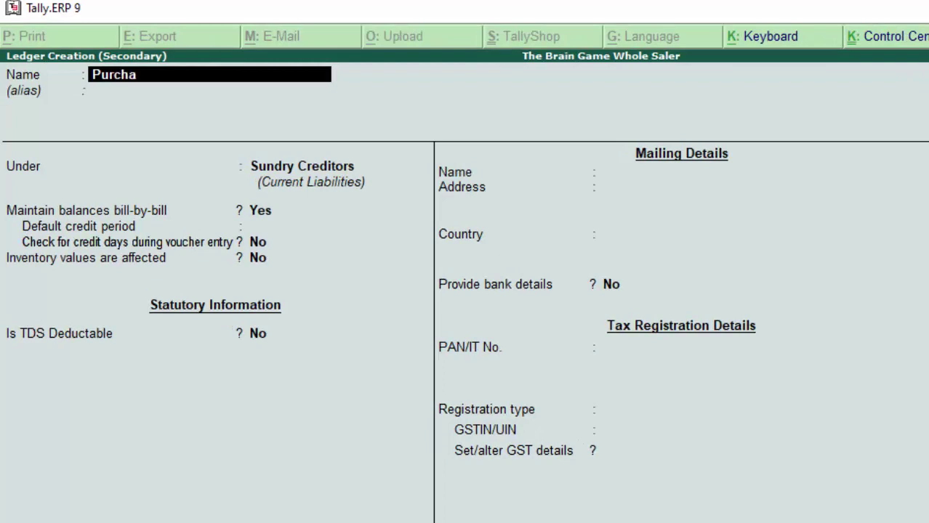
text(AS)
key(BackSpace)
key(BackSpace)
text(se)
text( a/v)
key(BackSpace)
text(c)
key(Return)
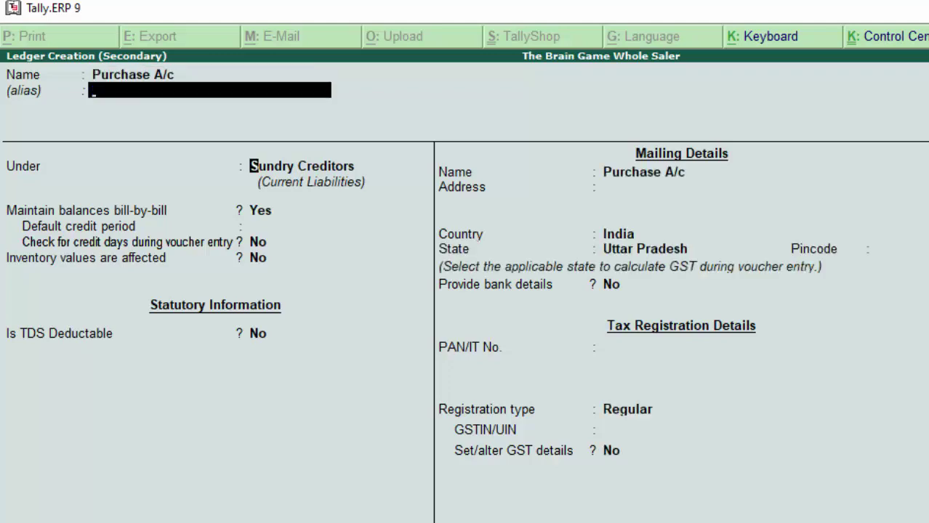
key(Return)
Put Purchase A/c under Purchase Accounts, affecting inventory, GST applicable, supply type Goods.
text(P)
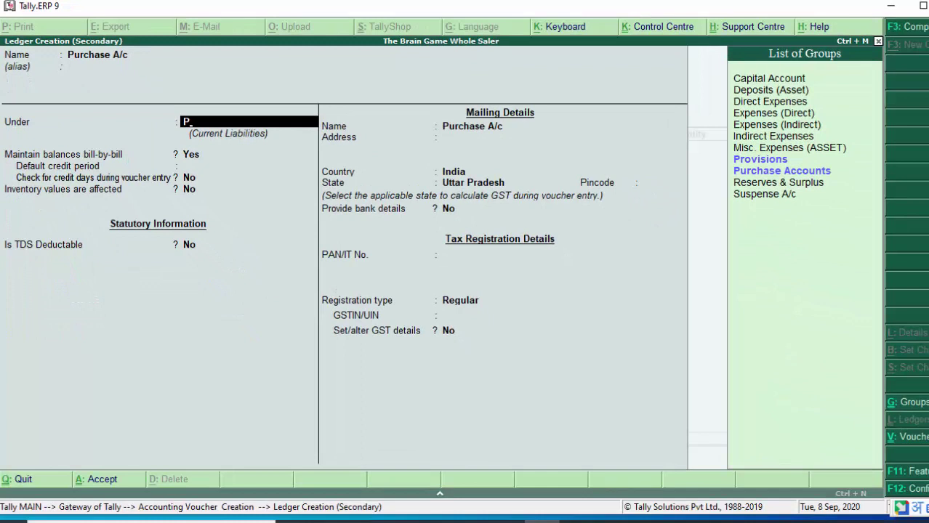
key(Down)
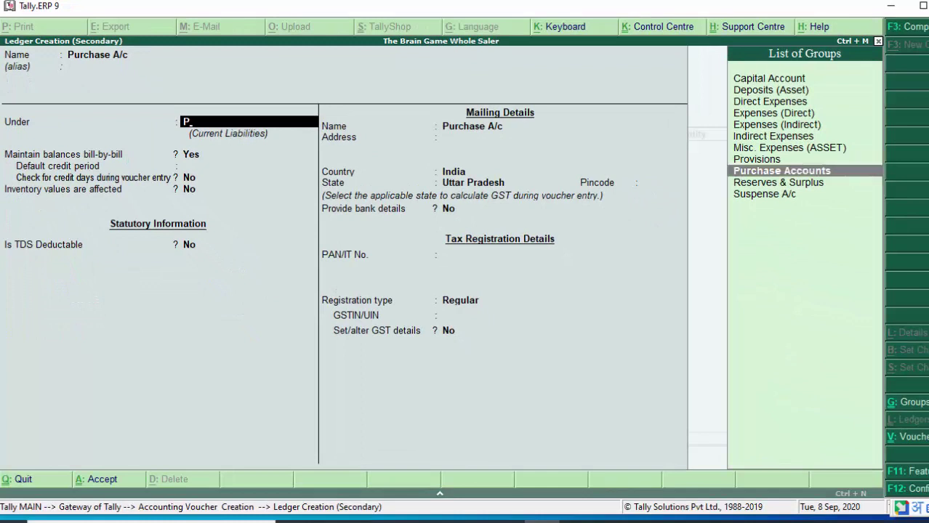
key(Return)
key(Return)
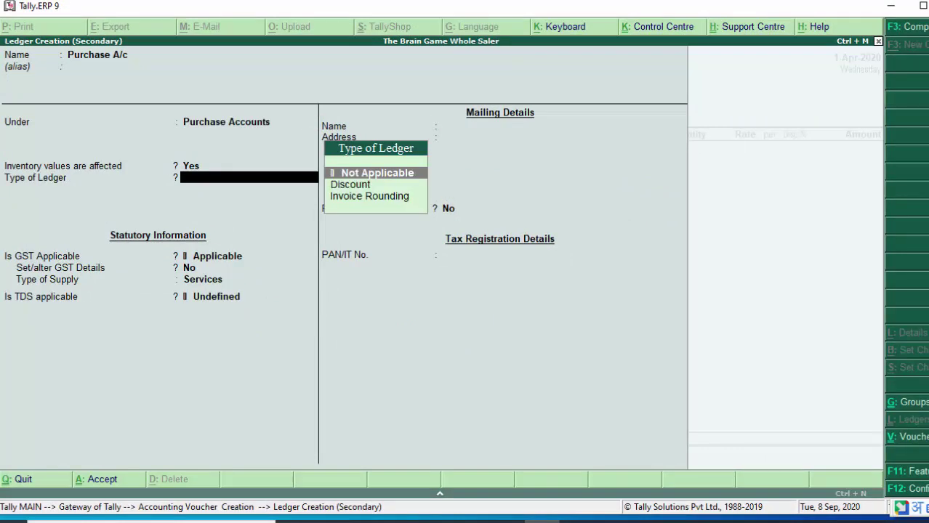
key(Return)
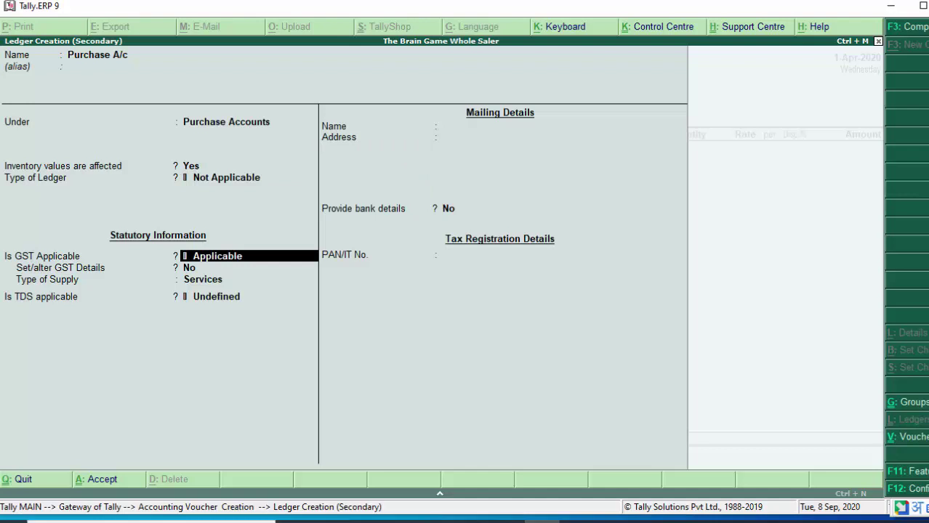
key(Return)
key(Return)
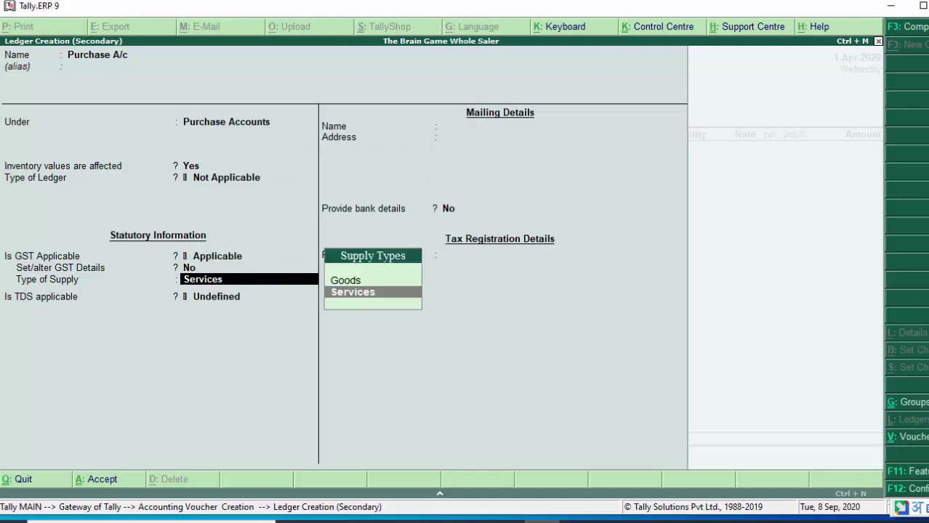
key(Up)
key(Return)
key(Return)
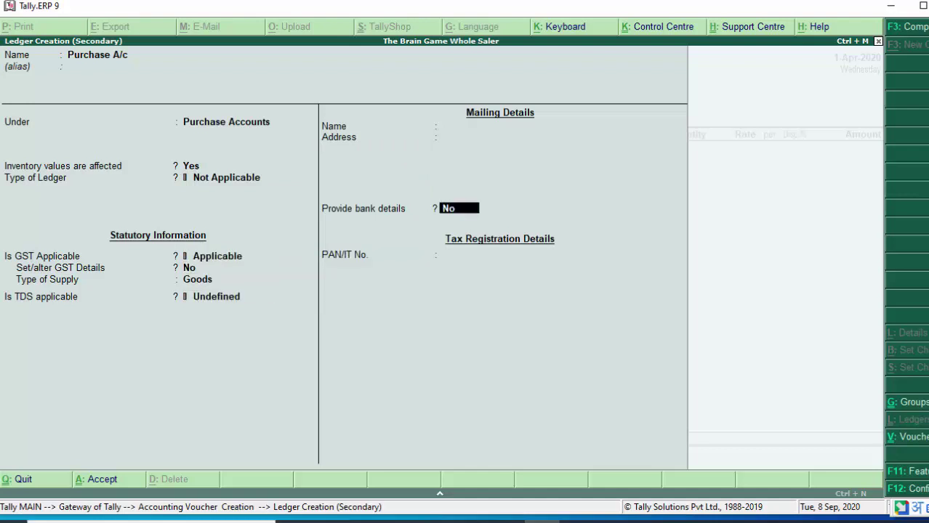
key(Return)
key(Return)
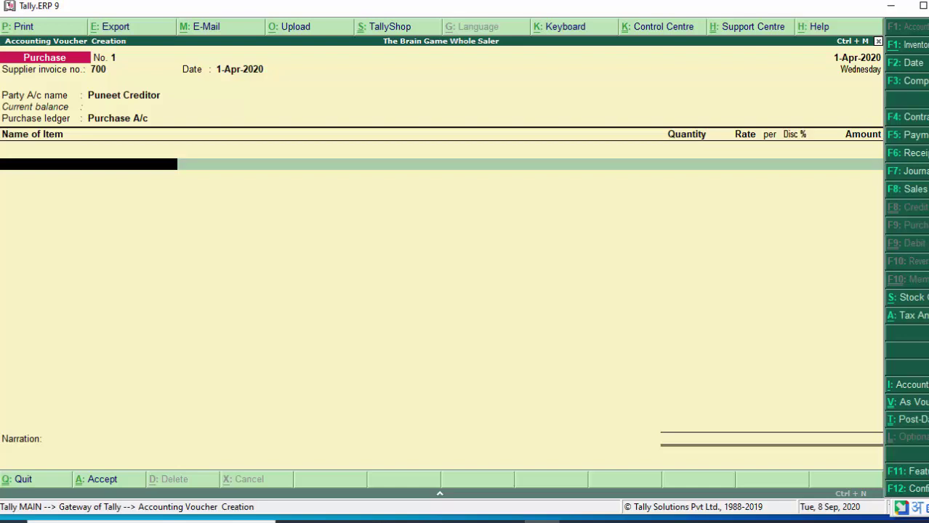
Begin a new stock item named Book of Tally Erp-9.
key(alt+c)
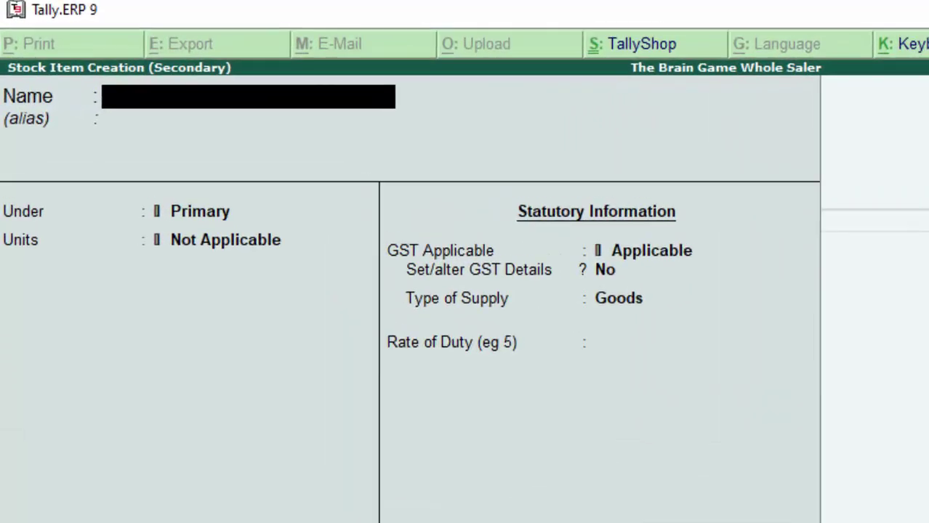
text(Book o)
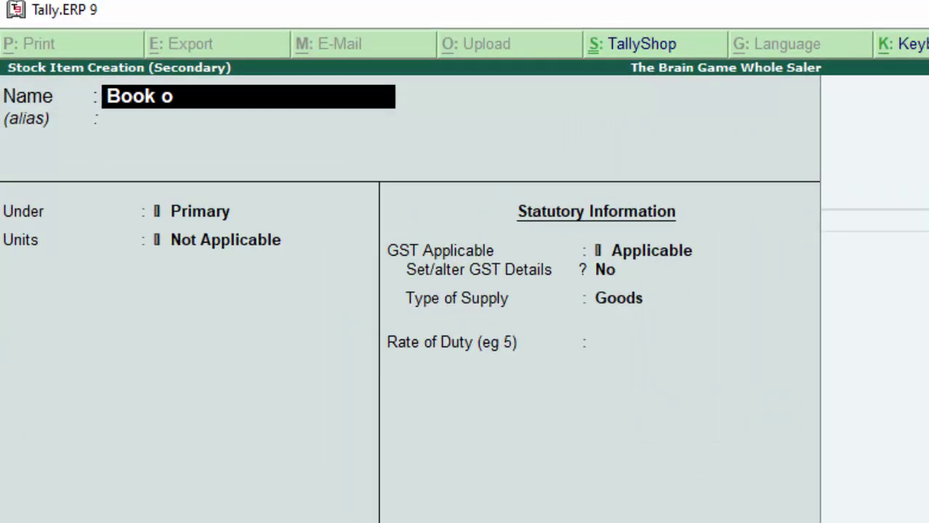
text(f Tal)
text(ly Erp)
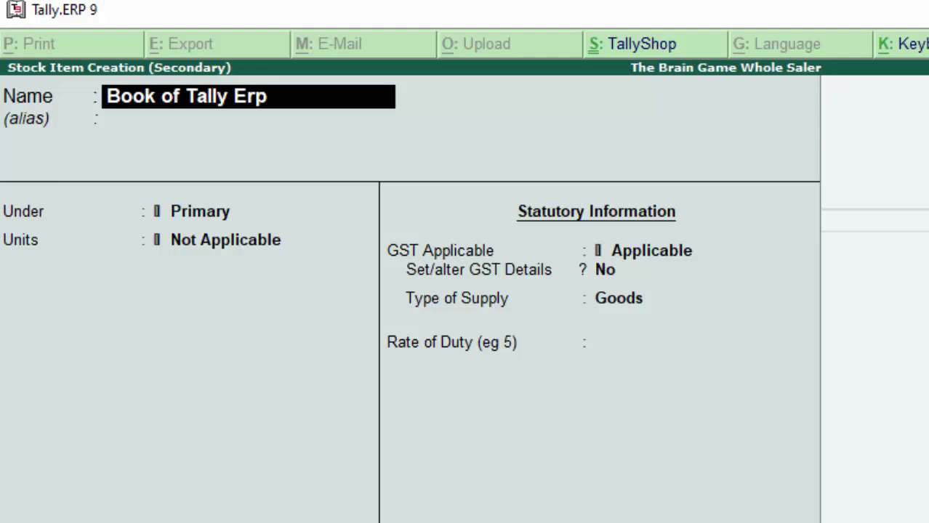
text(-9)
key(Return)
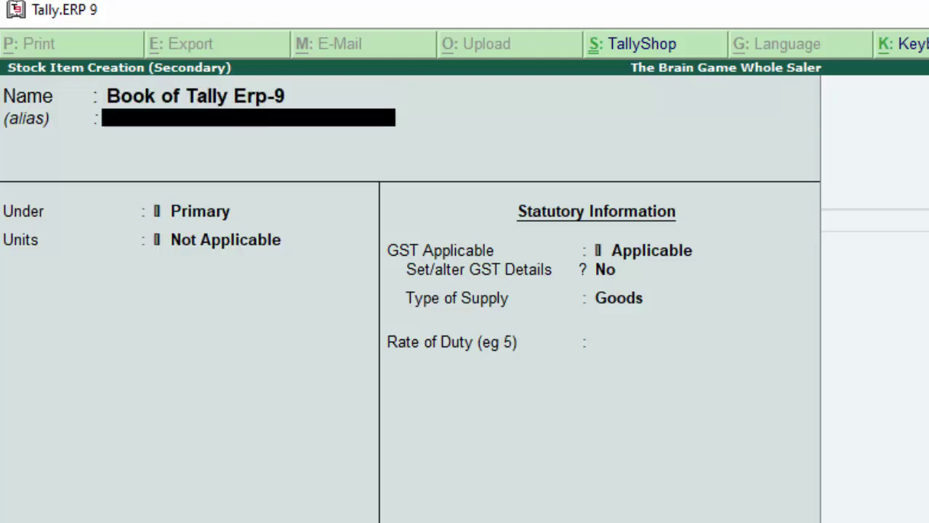
key(Return)
key(Return)
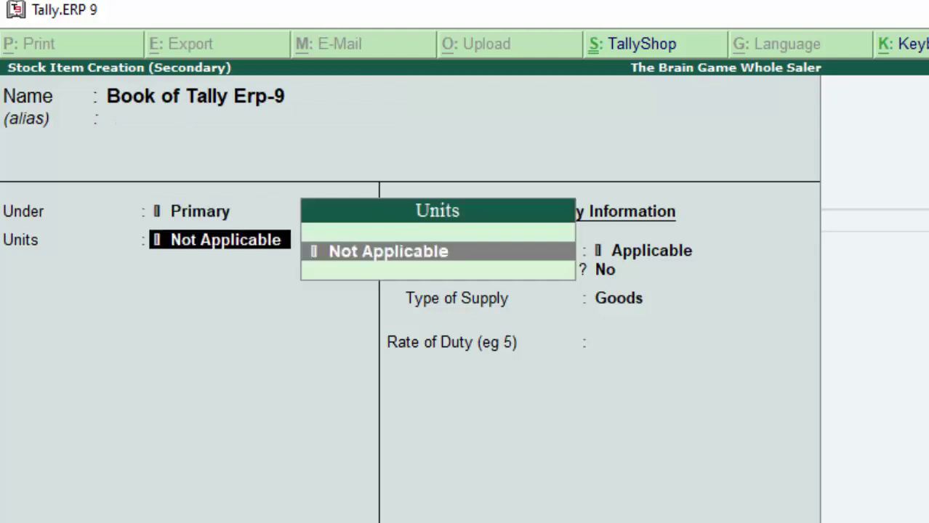
Create unit itm with formal name Ittem, UQC PAC-PACKS and 0 decimal places.
key(alt+c)
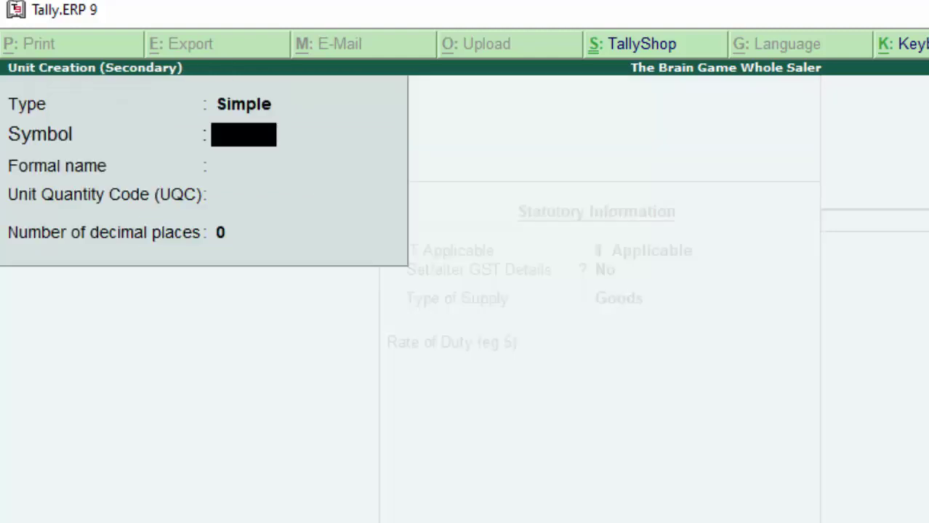
text(itm)
key(Return)
text(I)
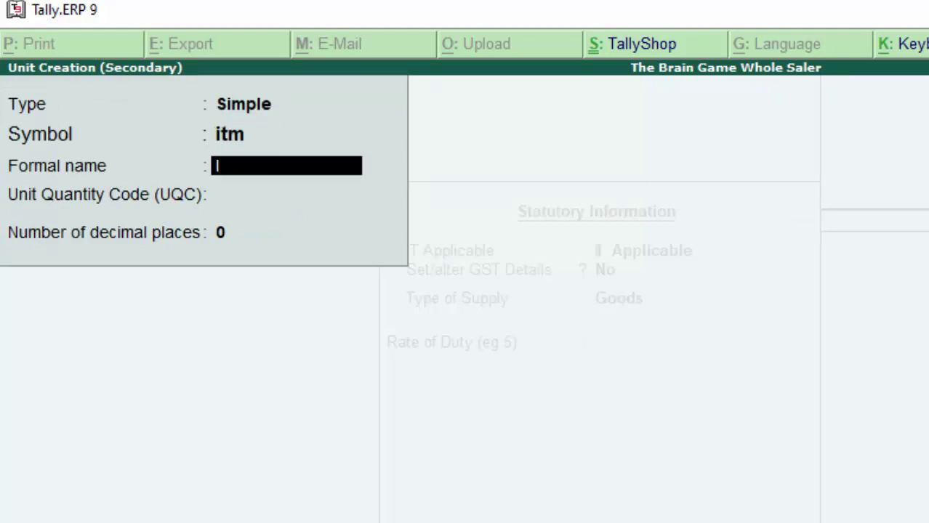
text(ttem)
key(Return)
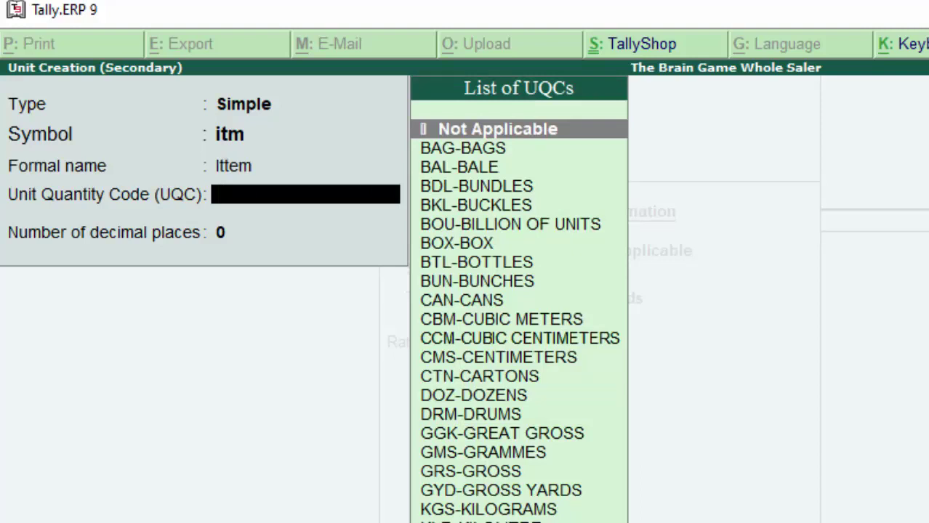
text(p)
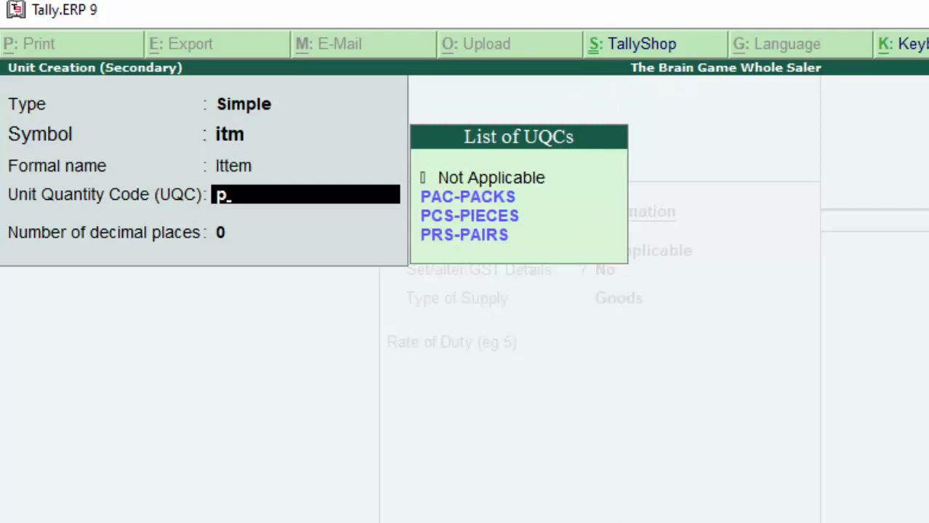
key(Return)
key(Return)
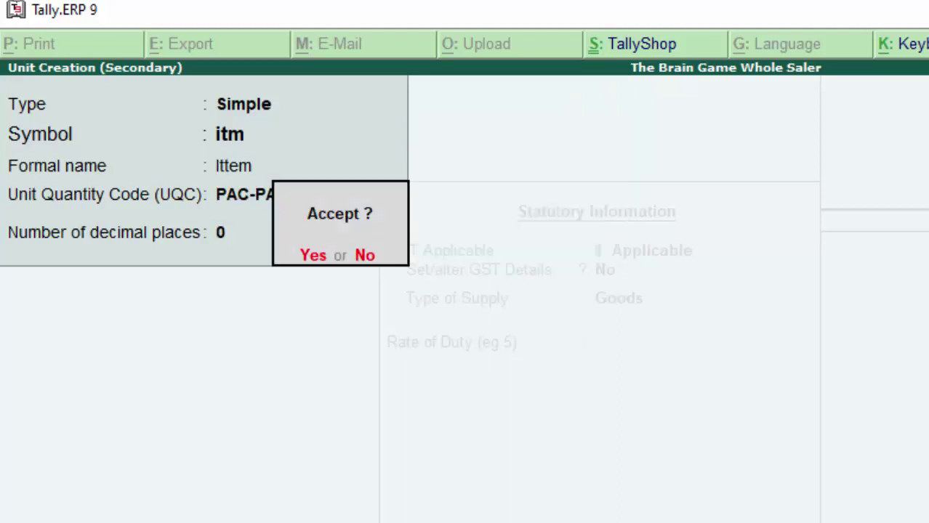
key(Return)
key(Return)
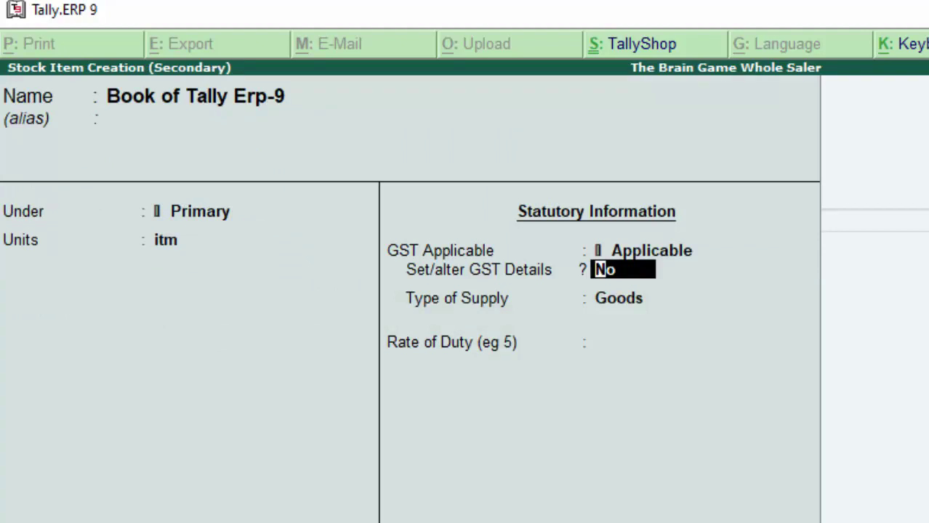
Keep the stock item's supply type as Goods with rate of duty 0.
key(Return)
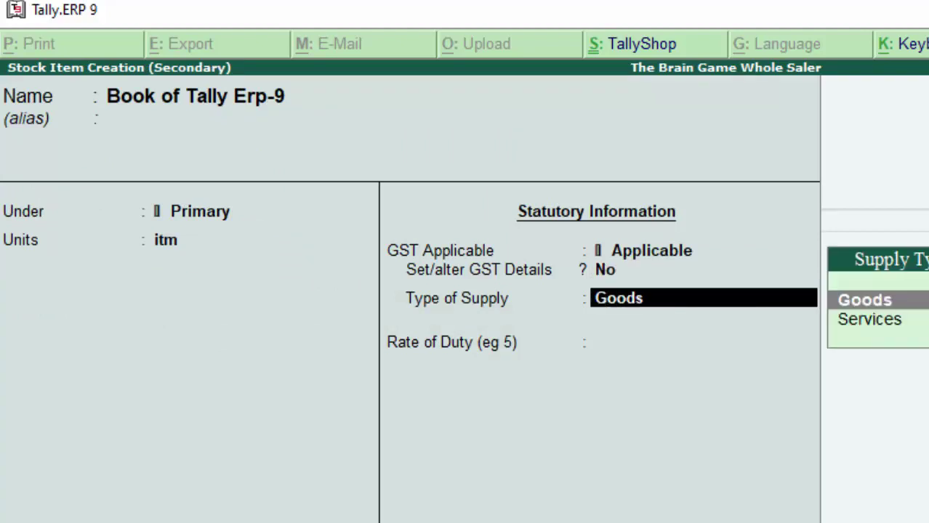
key(Return)
key(Return)
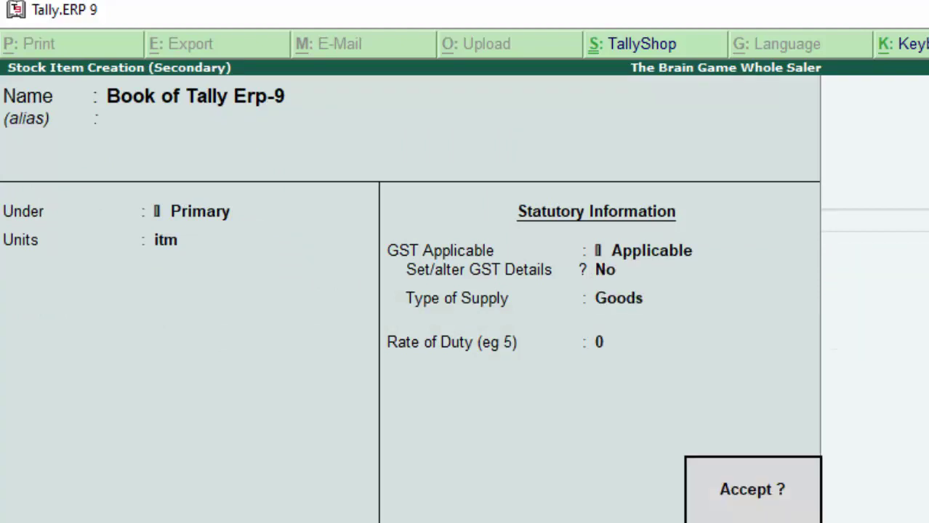
key(Return)
key(Return)
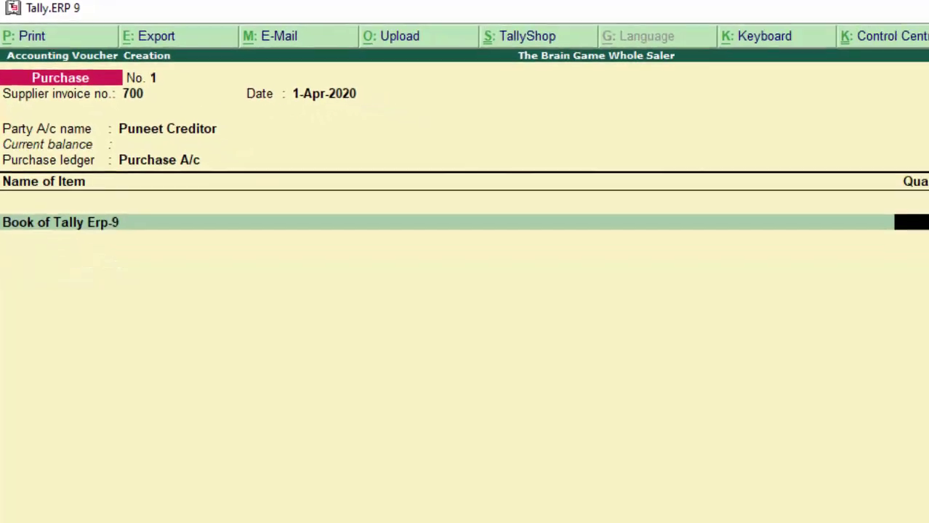
Enter the current item line as 100 units at a rate of 780.
text(1)
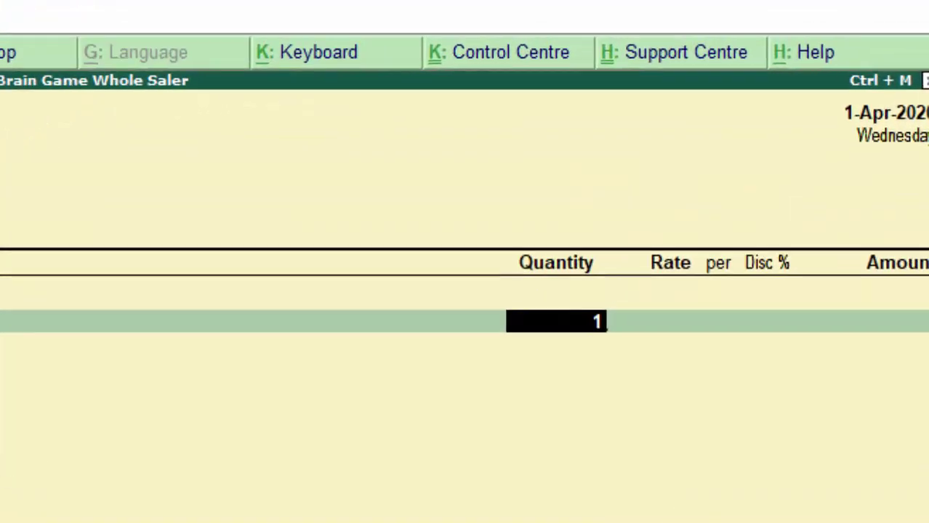
text(00)
key(Return)
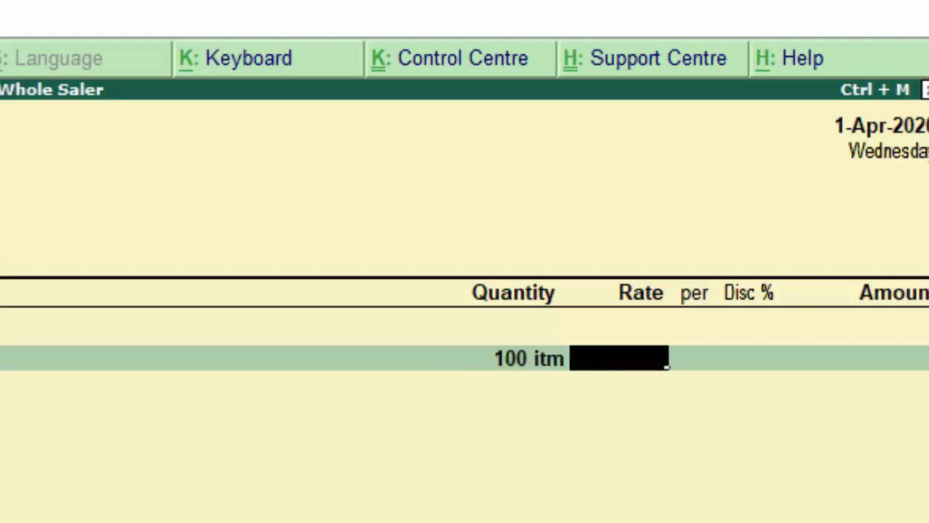
text(780)
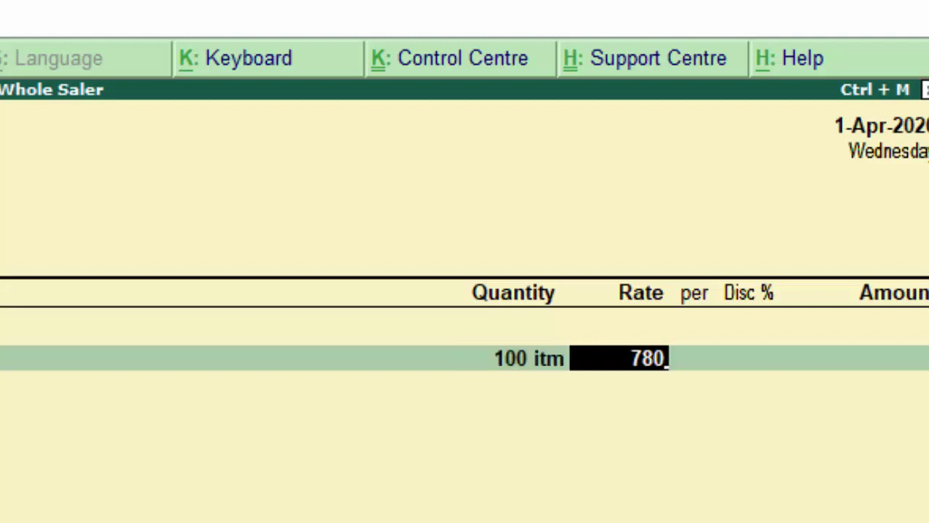
key(Return)
key(Return)
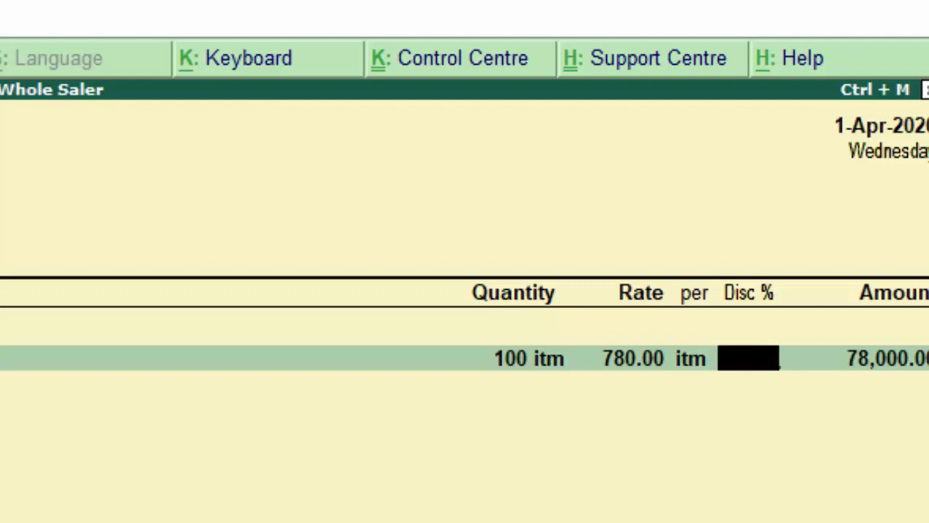
key(Return)
key(Return)
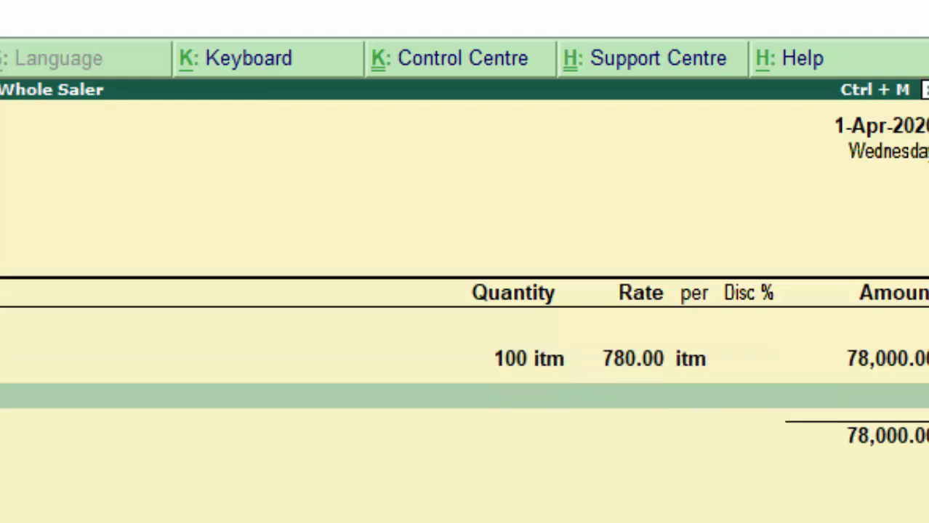
Create stock item Python Book under Primary with unit itm.
key(alt+c)
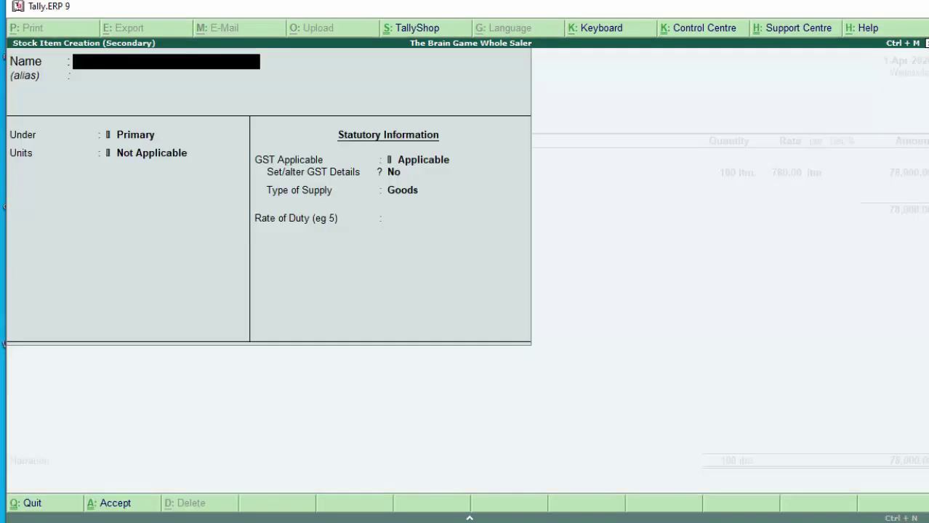
text(Py)
text(thon B)
text(ook)
key(Return)
key(Return)
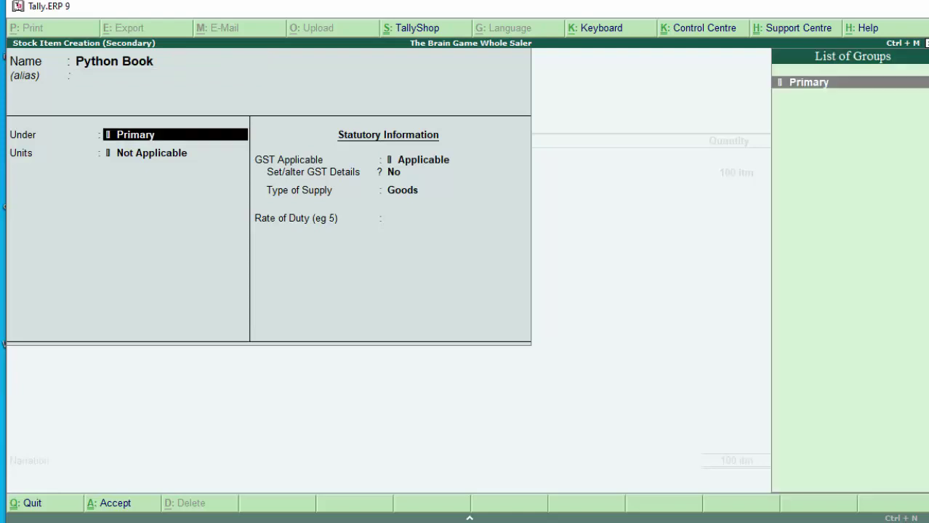
key(Return)
key(Down)
key(Return)
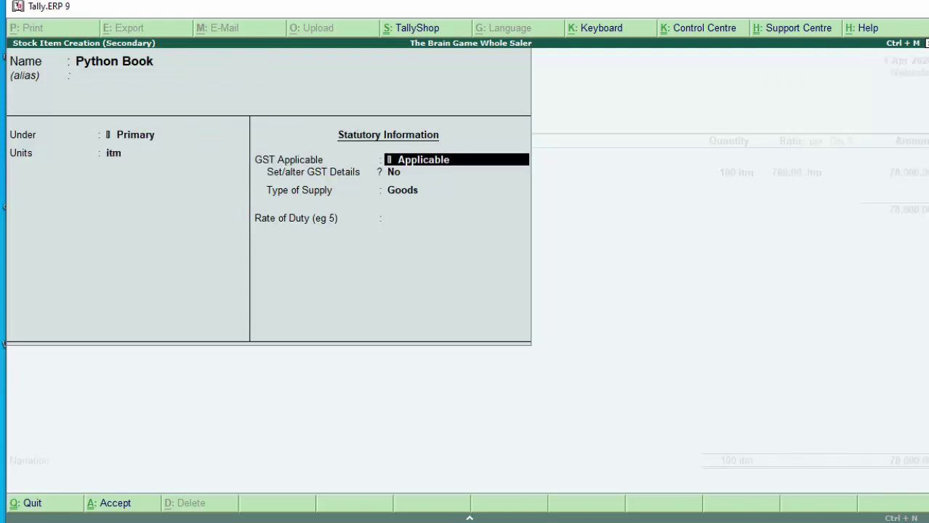
key(Return)
Save Python Book at GST rate 0 and enter 120 itm at 1,200.
key(Return)
key(Return)
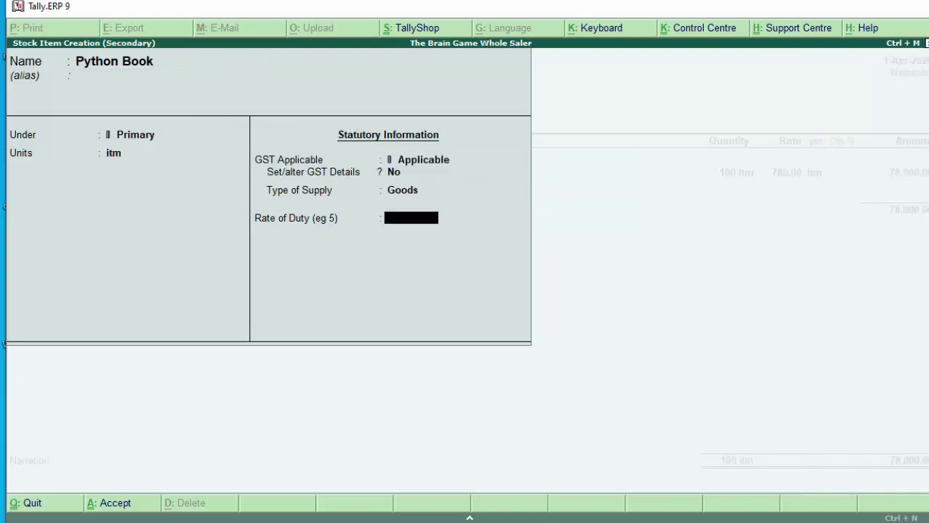
key(Return)
key(Return)
key(Return)
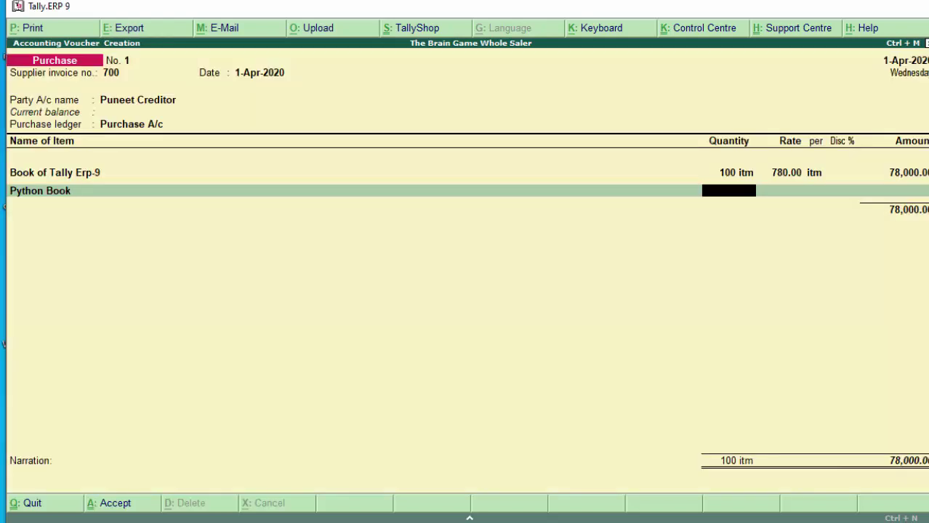
text(12)
text(0)
key(Return)
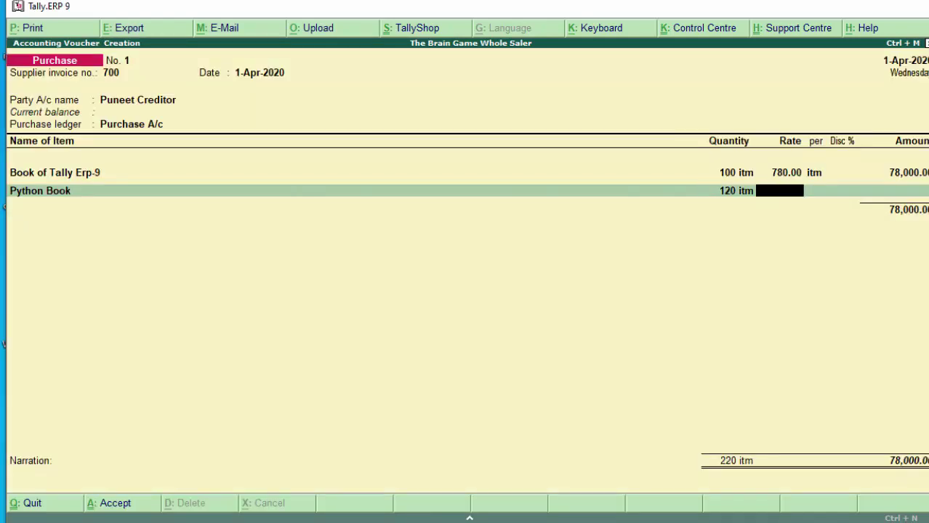
text(1)
text(200)
key(Return)
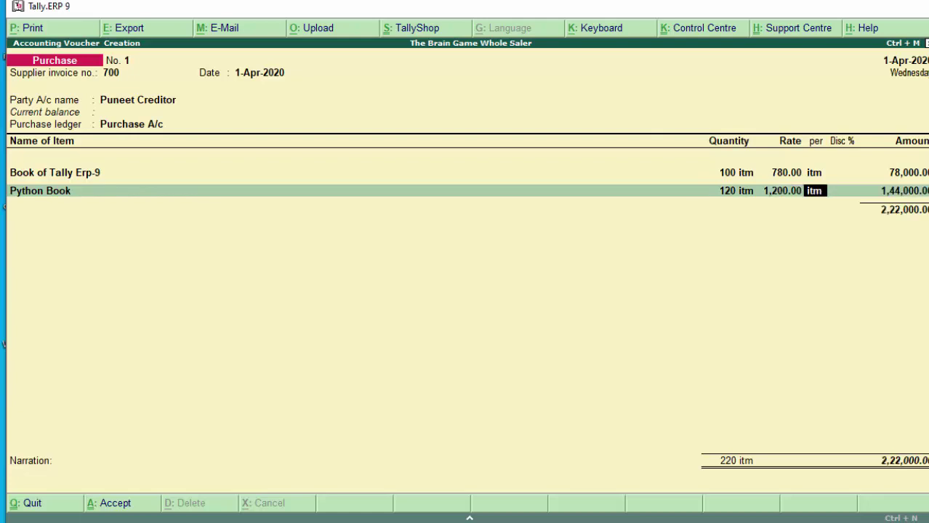
key(Return)
key(alt+c)
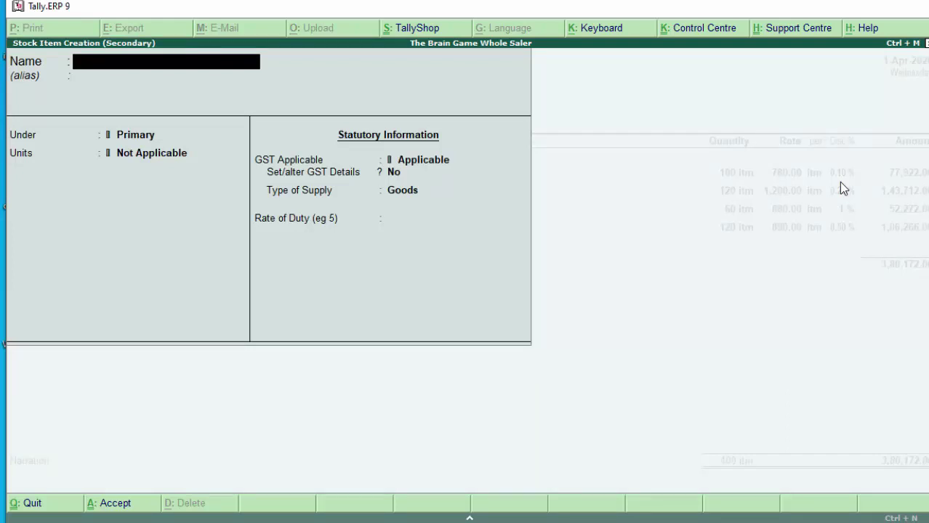
Create stock item Networking in itm units, Goods, rate 0, on the fifth line.
text(Netwo)
text(rking)
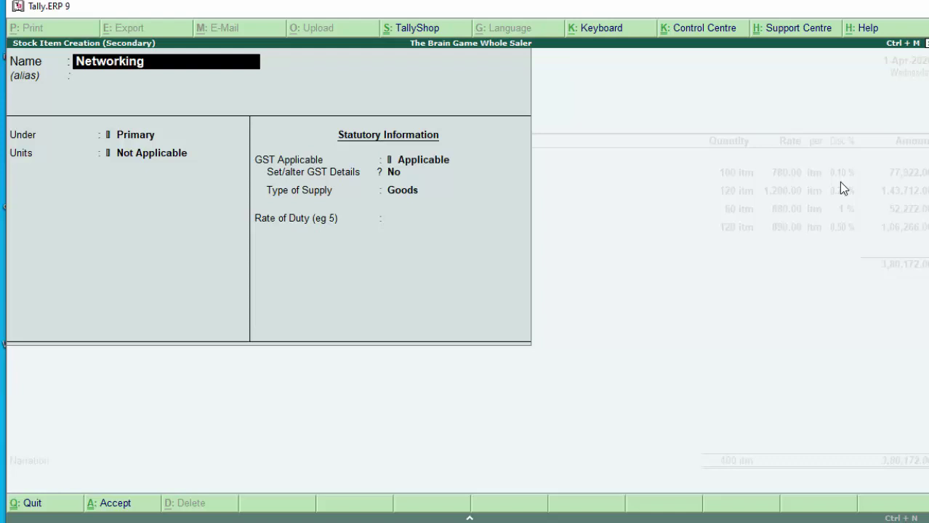
key(Return)
key(Return)
key(Return)
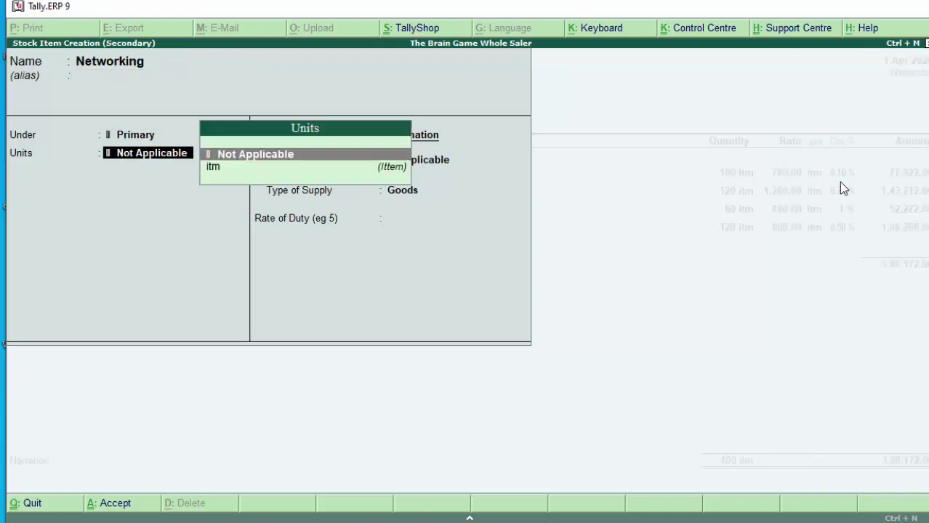
key(Down)
key(Return)
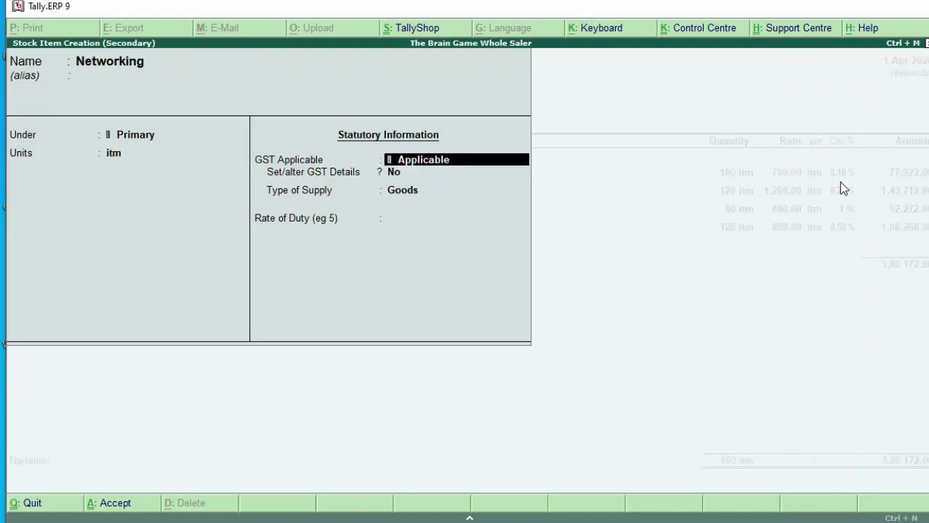
key(Return)
key(Return)
key(Return)
key(Return)
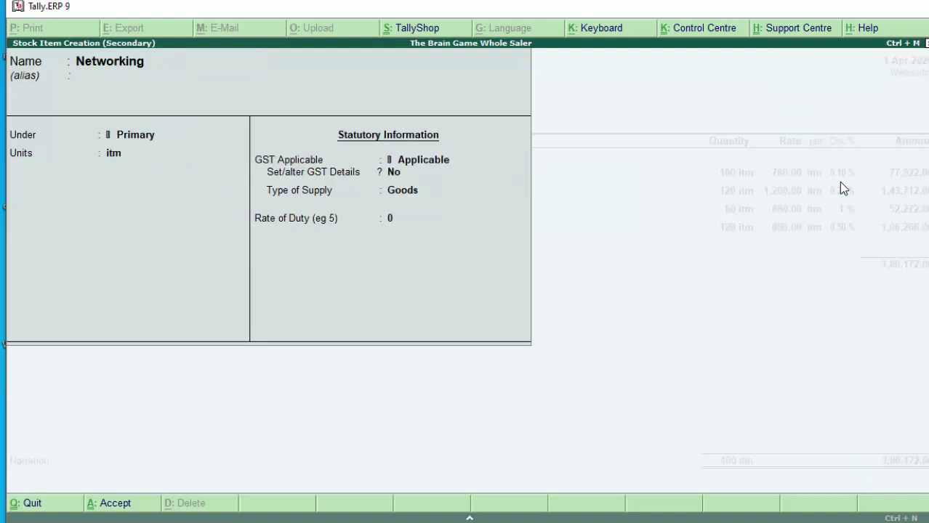
key(Return)
key(Return)
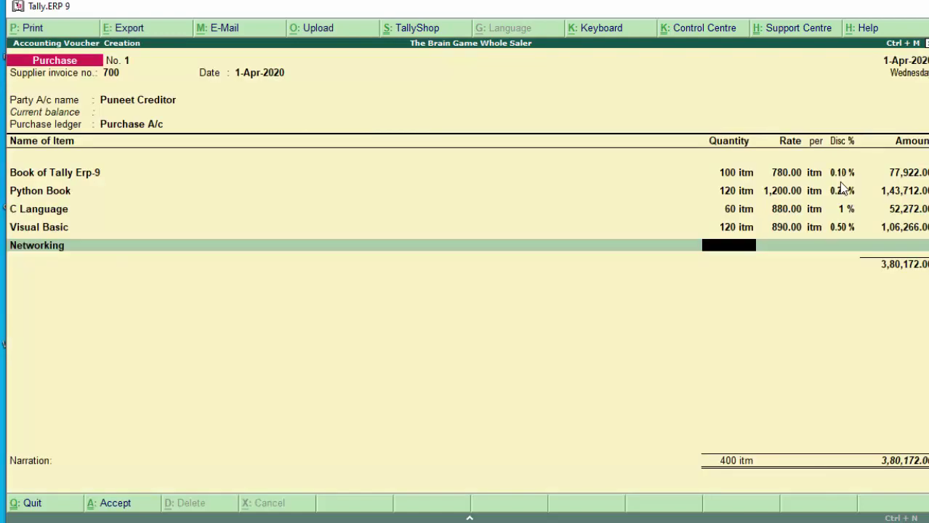
Enter Networking as 130 itm at 700 with a 0.25% discount, totalling 90,772.50.
text(1)
text(30)
key(Return)
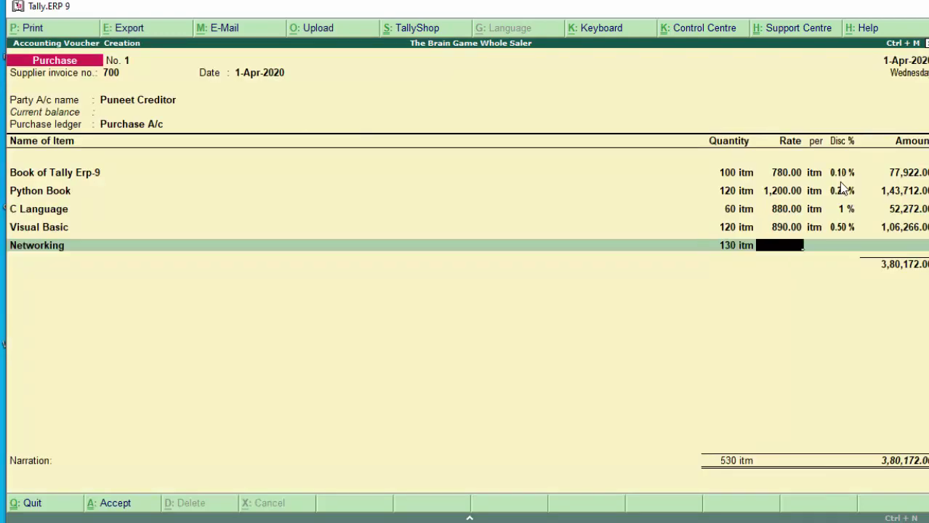
text(700)
key(Return)
key(Return)
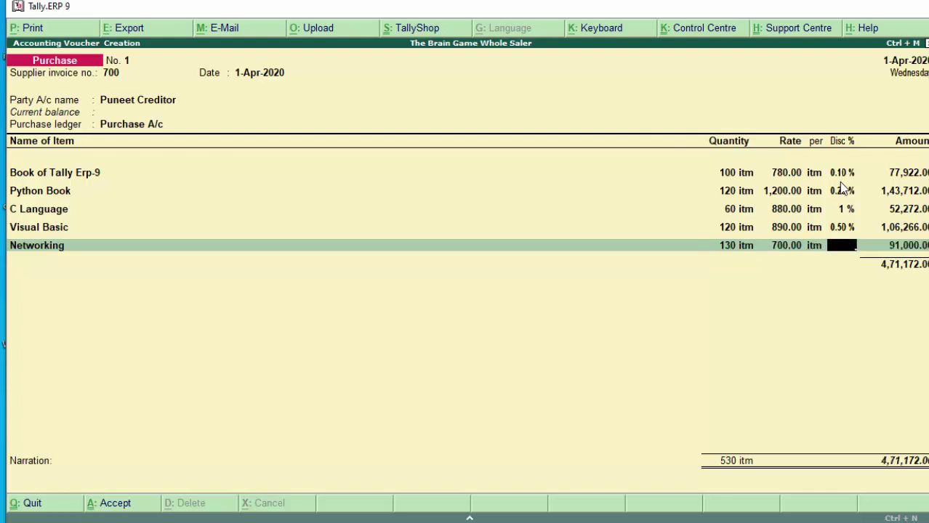
text(.2)
text(5)
key(Return)
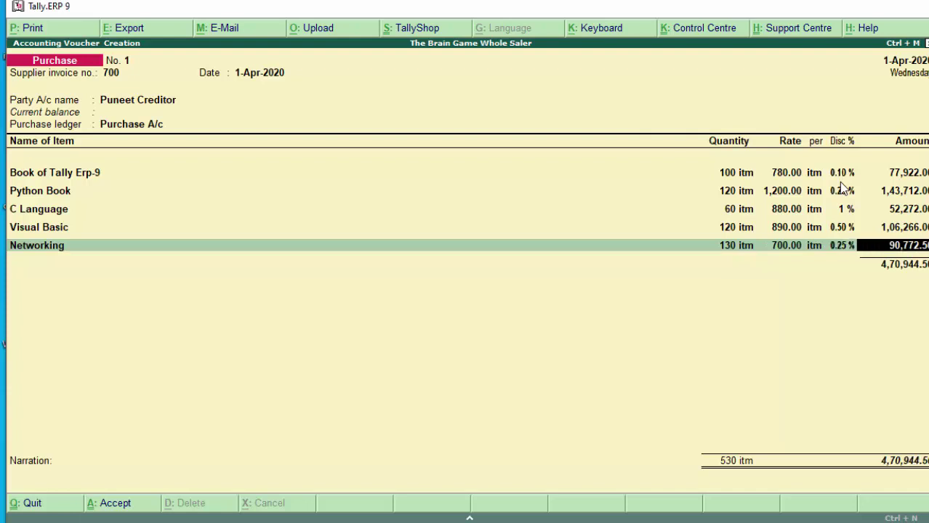
key(Return)
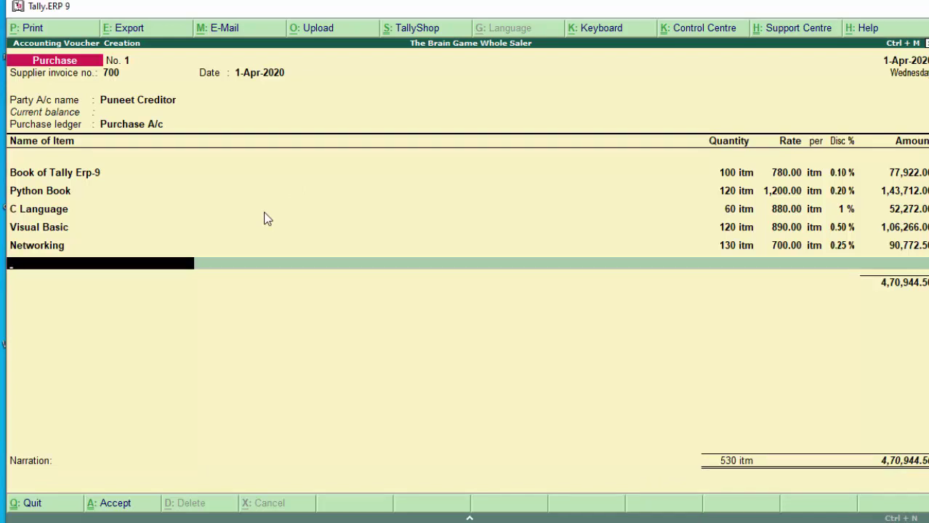
Create stock item Dot Net measured in itm and place it on the sixth line.
text(Do)
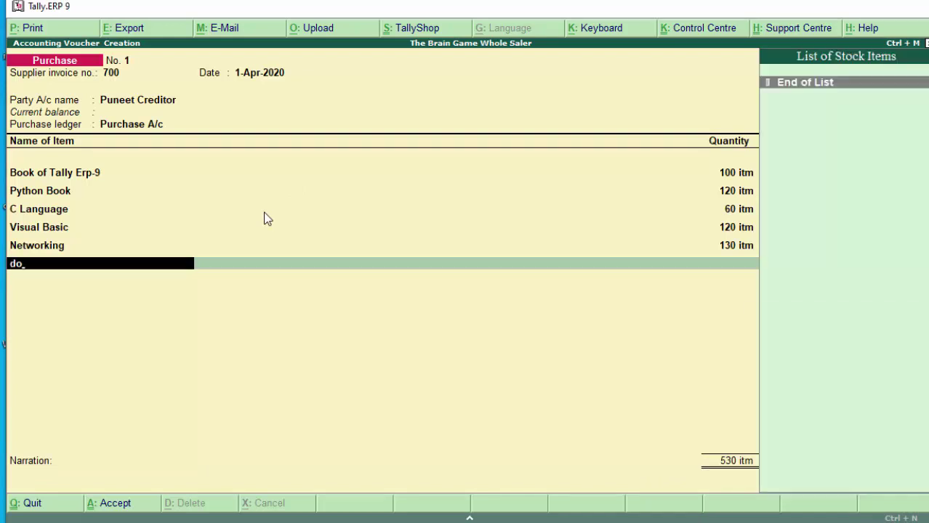
key(Return)
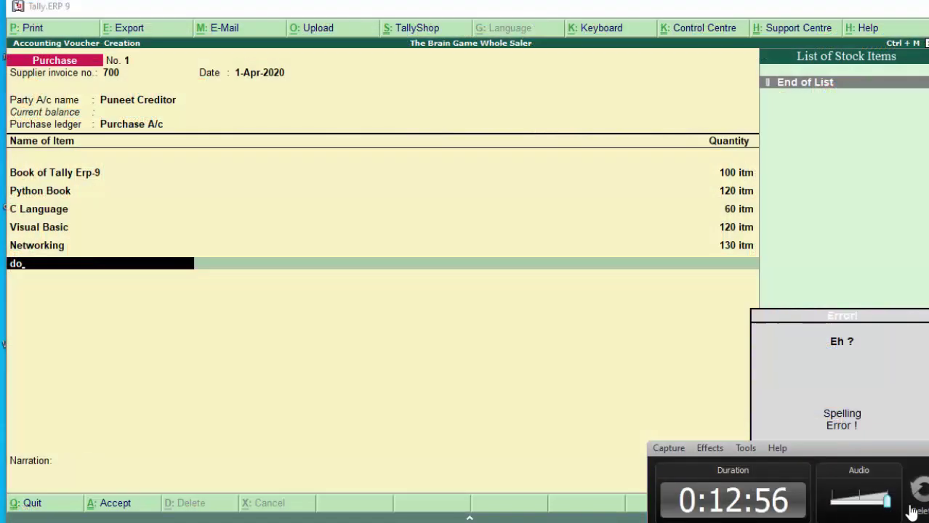
key(BackSpace)
key(BackSpace)
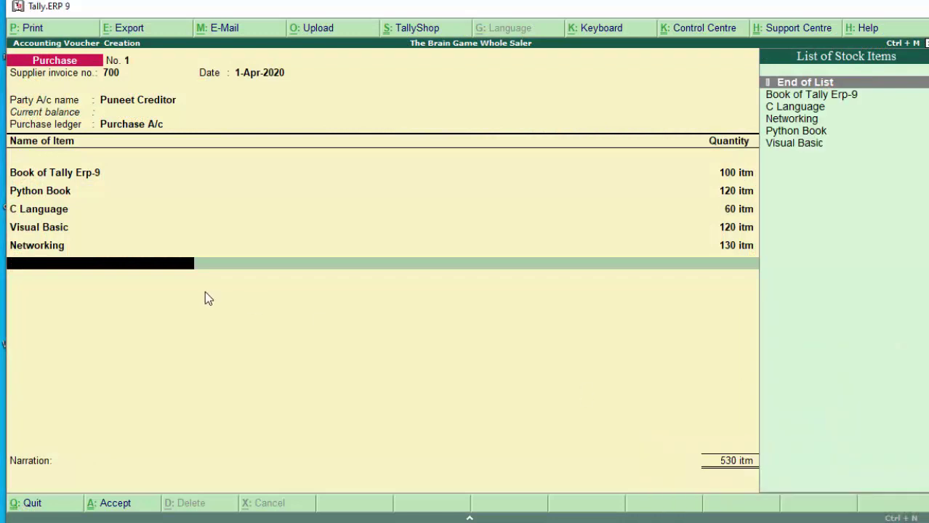
key(alt+c)
text(D)
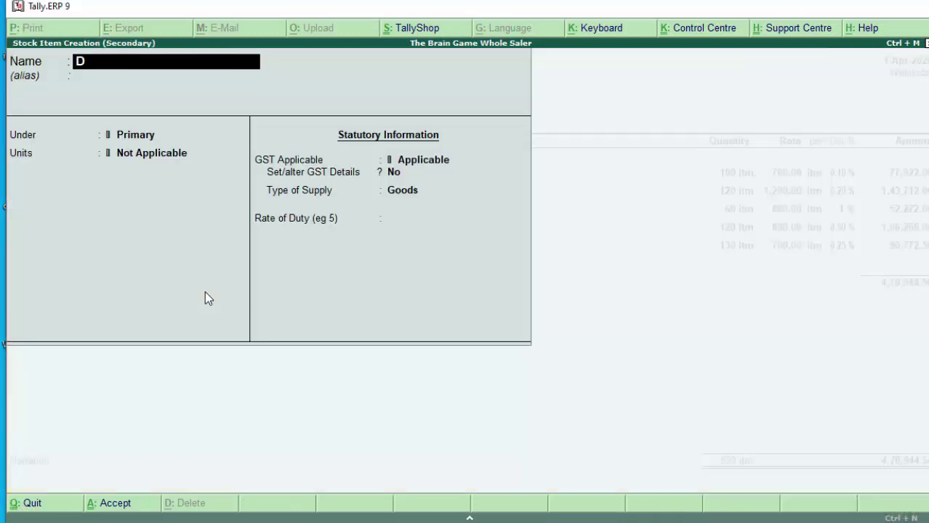
text(ot Net)
key(Return)
key(Return)
key(Return)
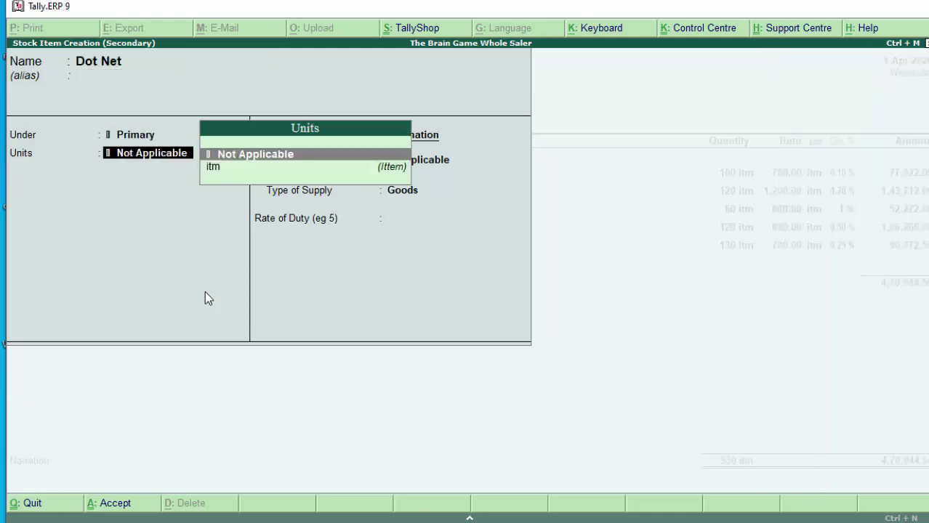
key(Down)
key(Return)
key(Return)
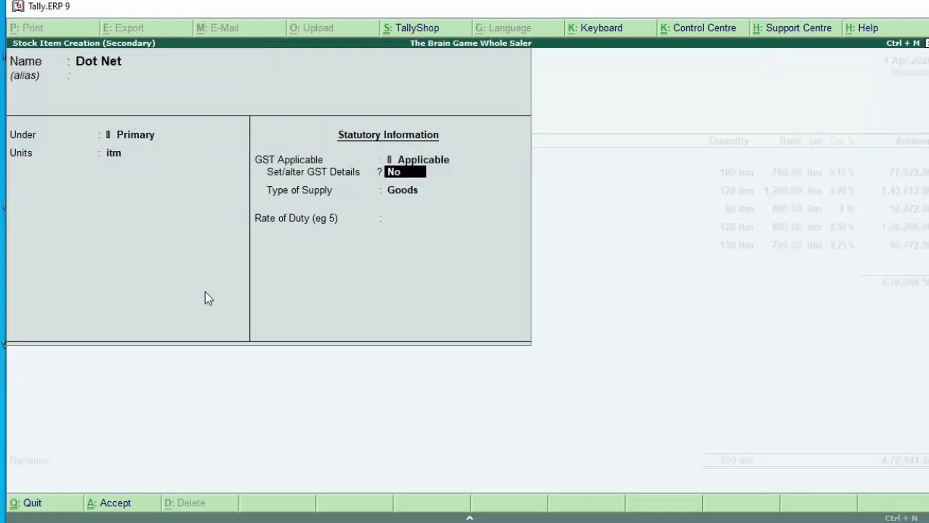
key(Return)
key(Return)
key(Return)
key(Return)
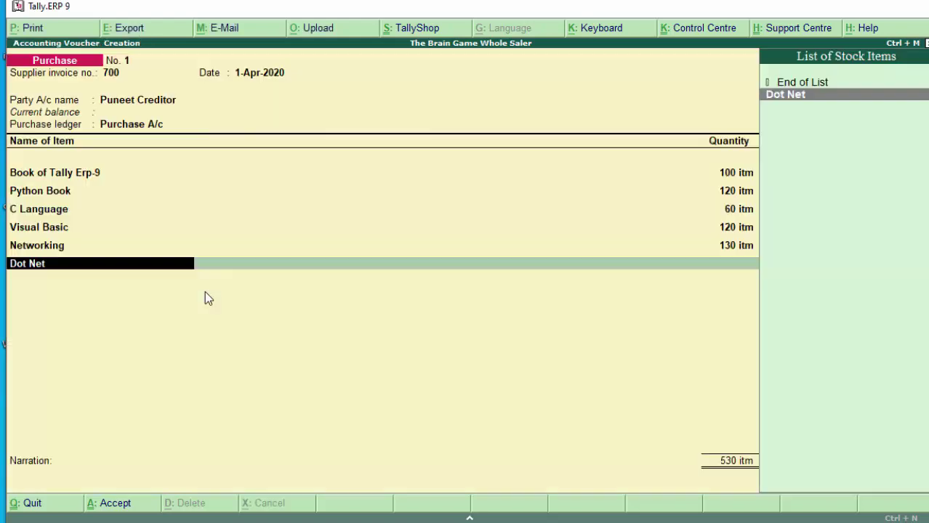
key(Return)
Enter Dot Net as 10 itm at 1,100 with a 0.10% discount, giving 10,989.00.
key(Return)
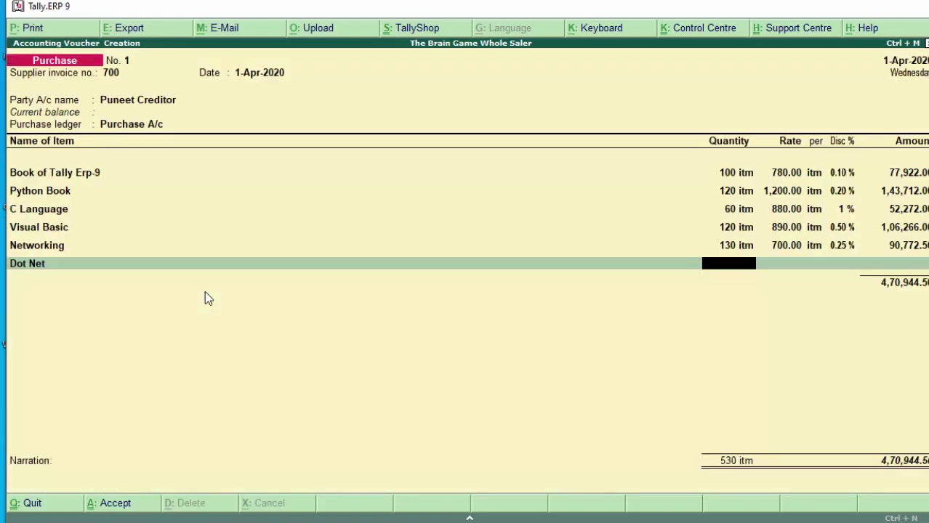
text(1)
text(0)
key(Return)
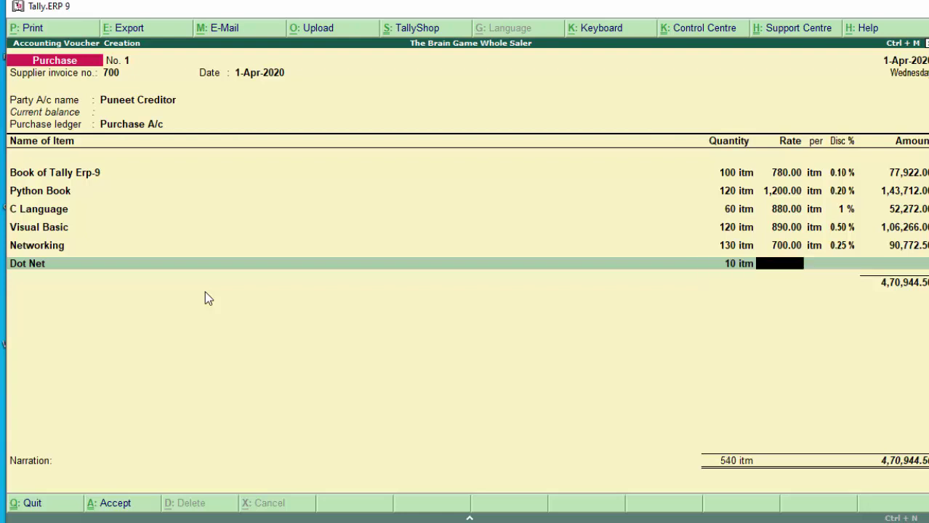
text(1,1)
text(00)
key(Return)
key(Return)
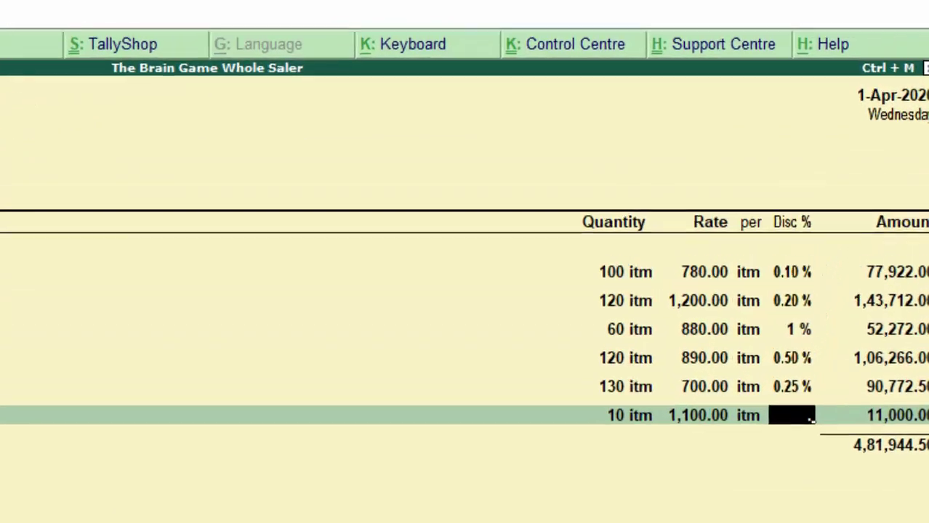
text(.10)
key(Return)
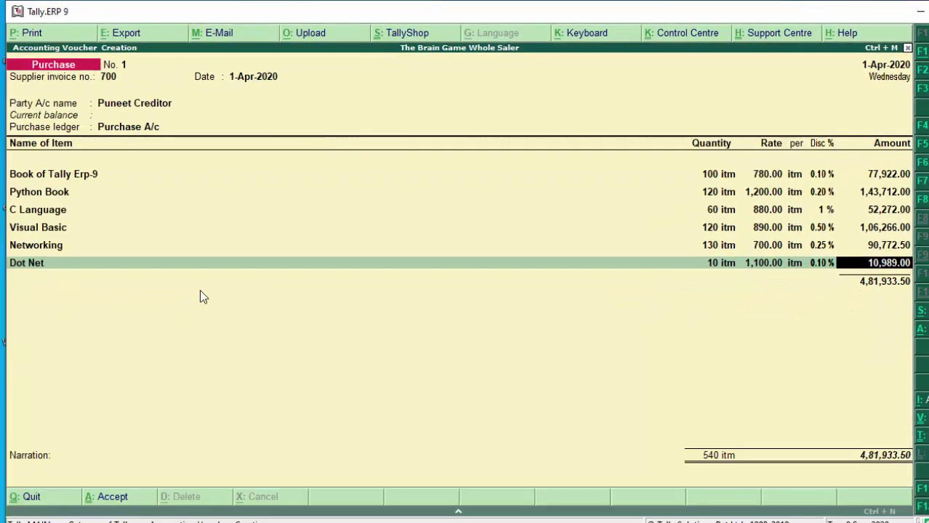
key(Return)
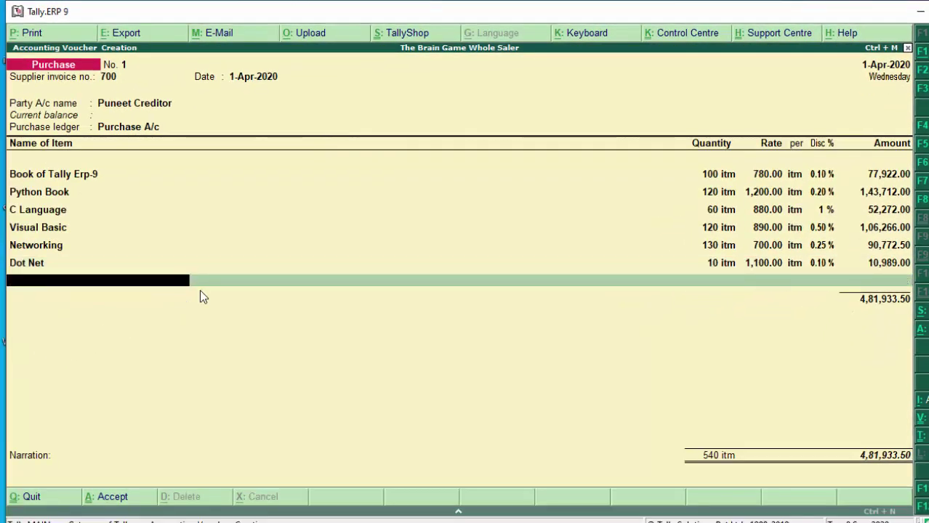
Start stock item Advance Excel under Primary with unit itm.
key(alt+c)
text(A)
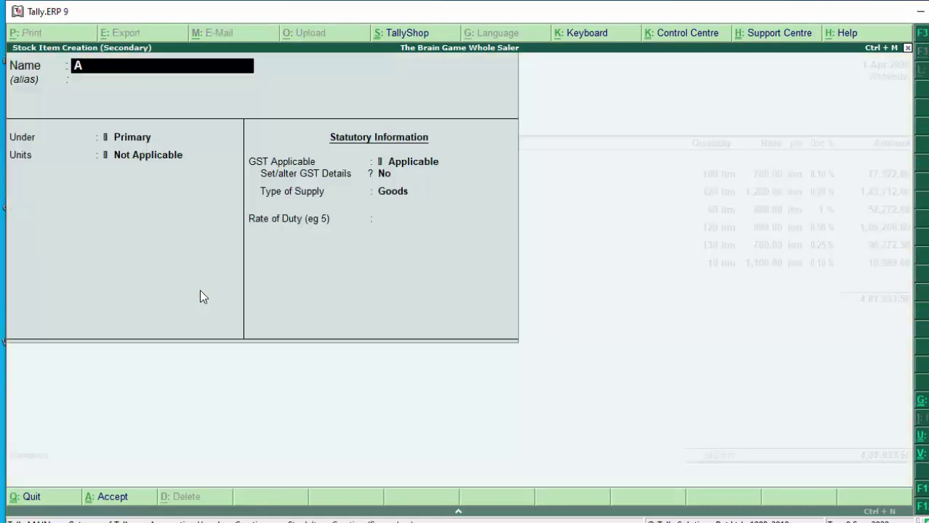
text(dvanc)
text(e Exc)
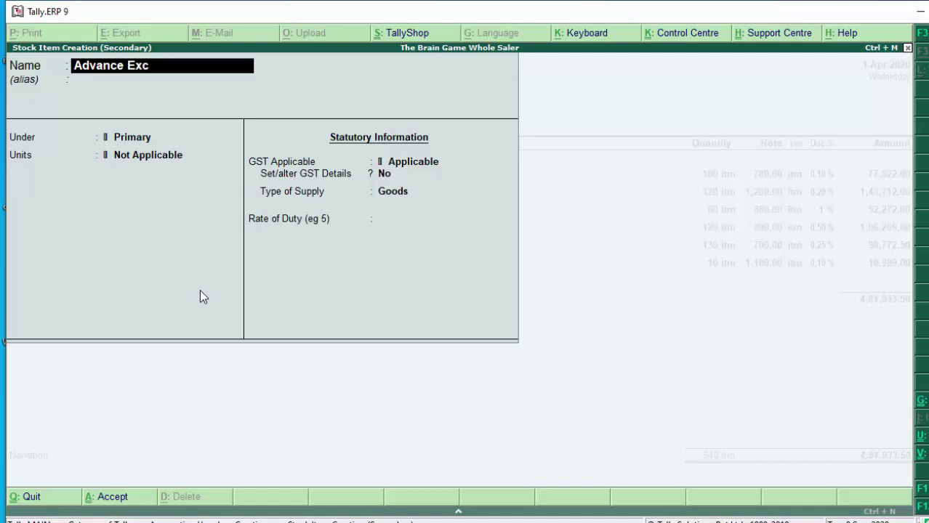
text(el)
key(Return)
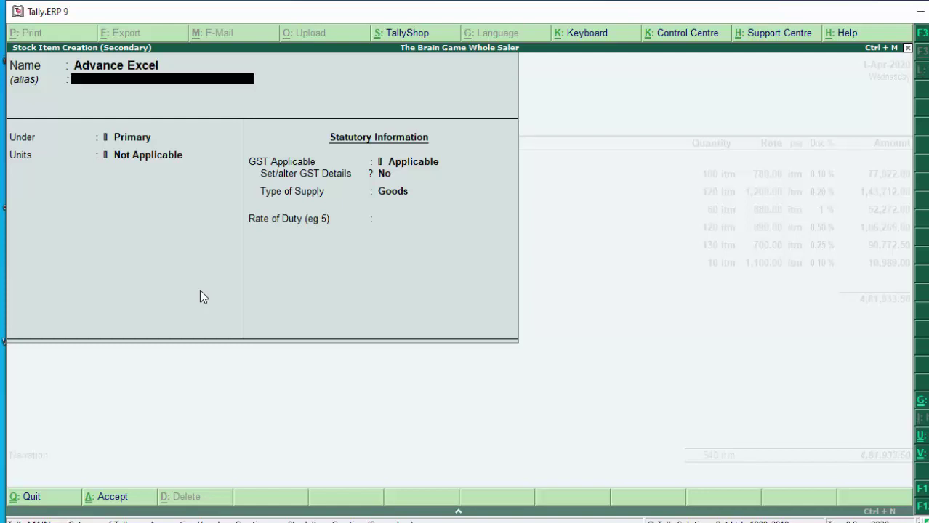
key(Return)
key(Return)
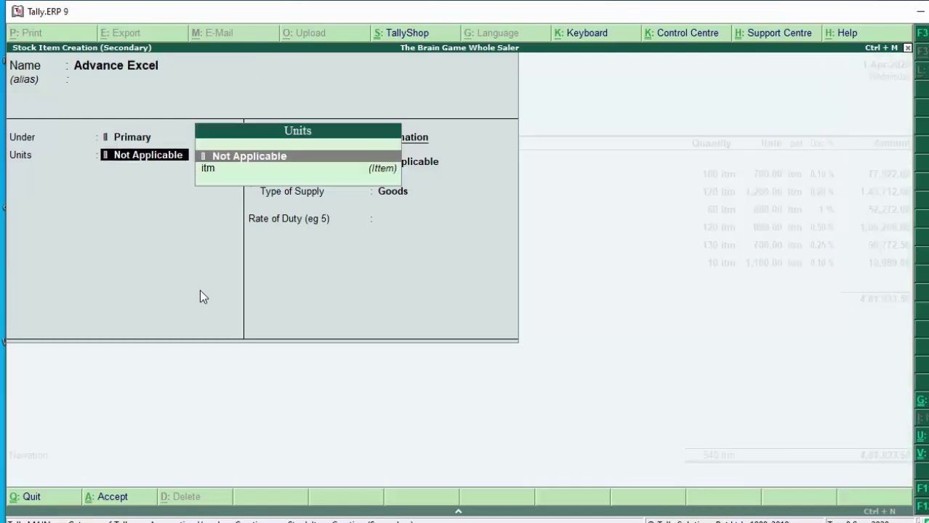
key(Down)
key(Return)
key(Return)
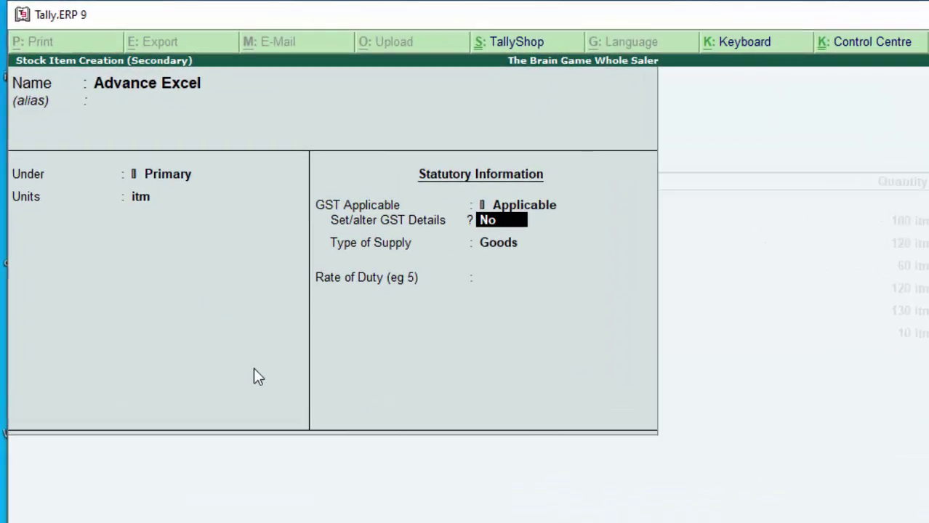
Enable GST details with description Excel, HSN 575858, goods, On Value calculation.
text(y)
key(Return)
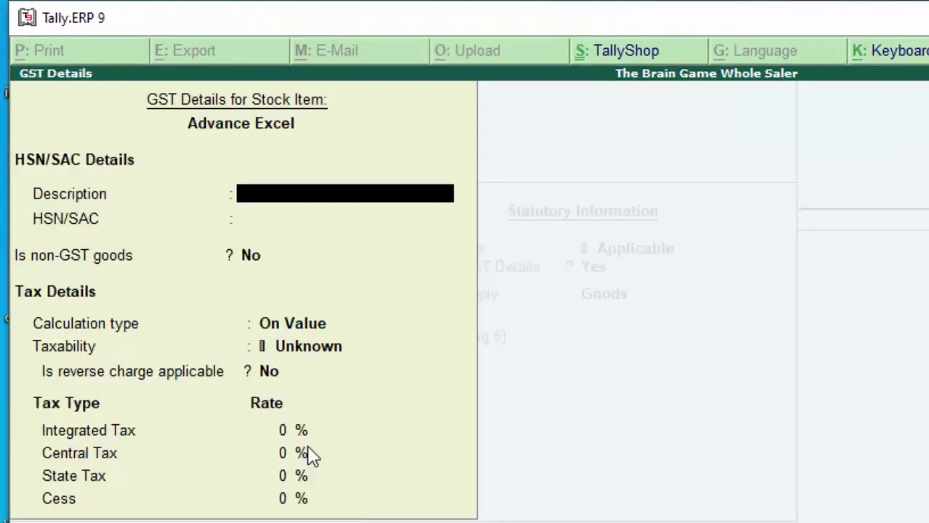
text(E)
text(xcel)
key(Return)
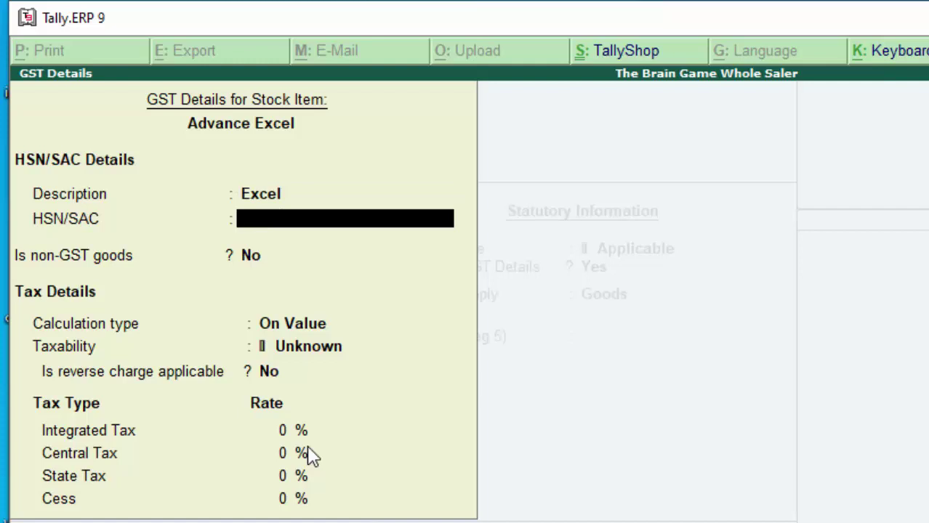
text(575858)
key(Return)
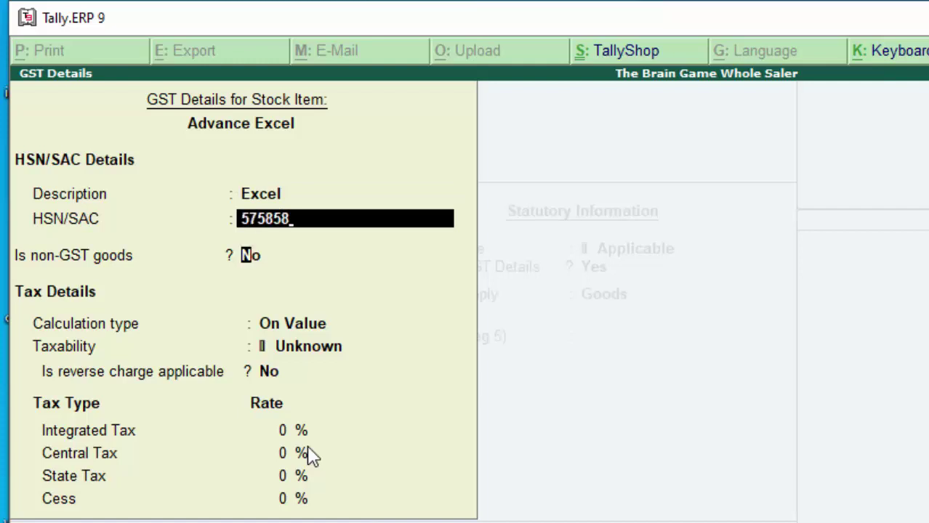
key(Return)
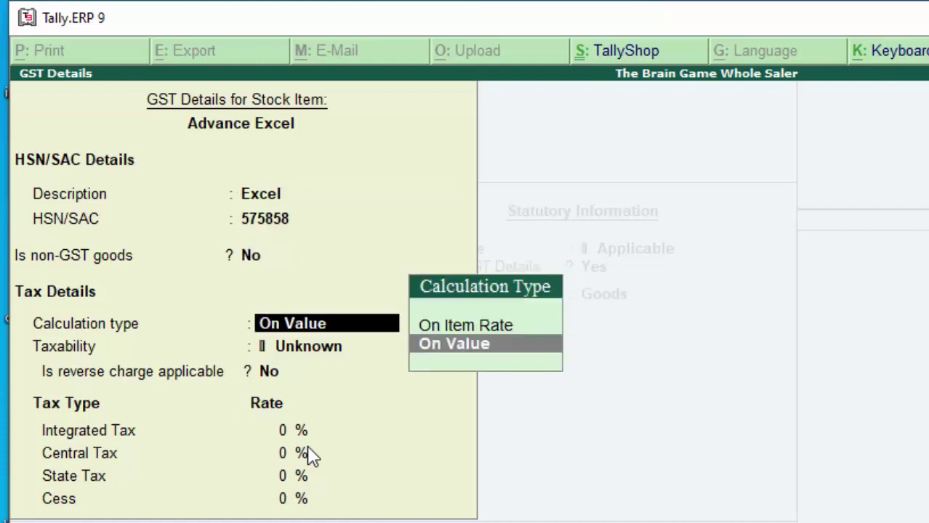
key(Return)
Mark it Taxable at 5% integrated tax with 2.50% central and state tax.
key(Down)
key(Down)
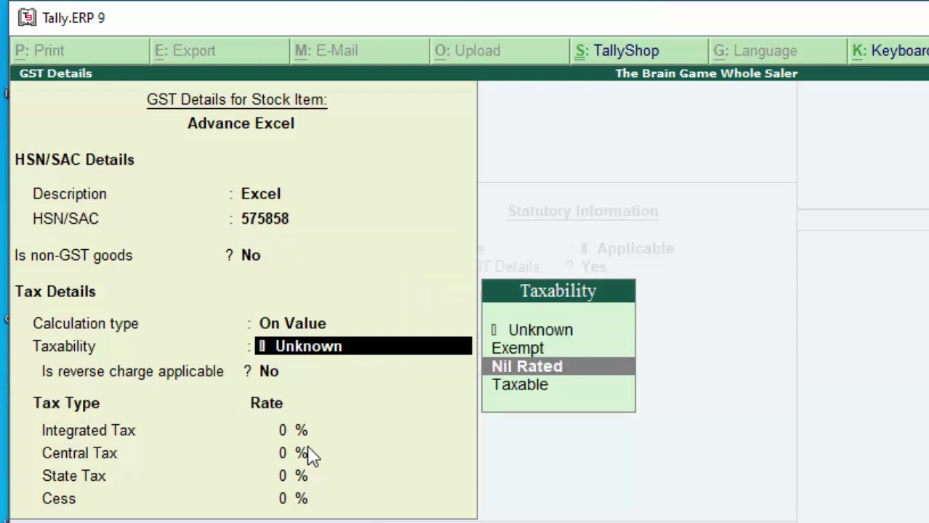
key(Down)
key(Return)
key(Return)
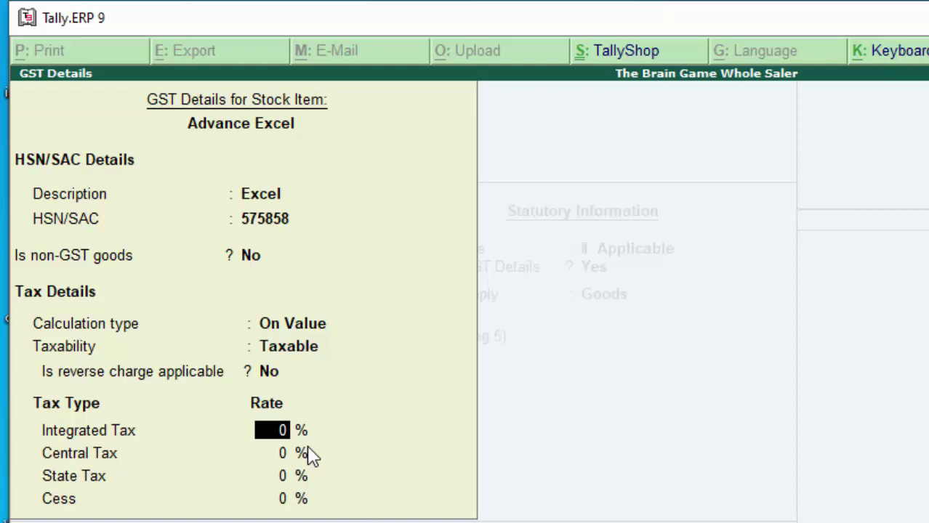
text(5)
key(Return)
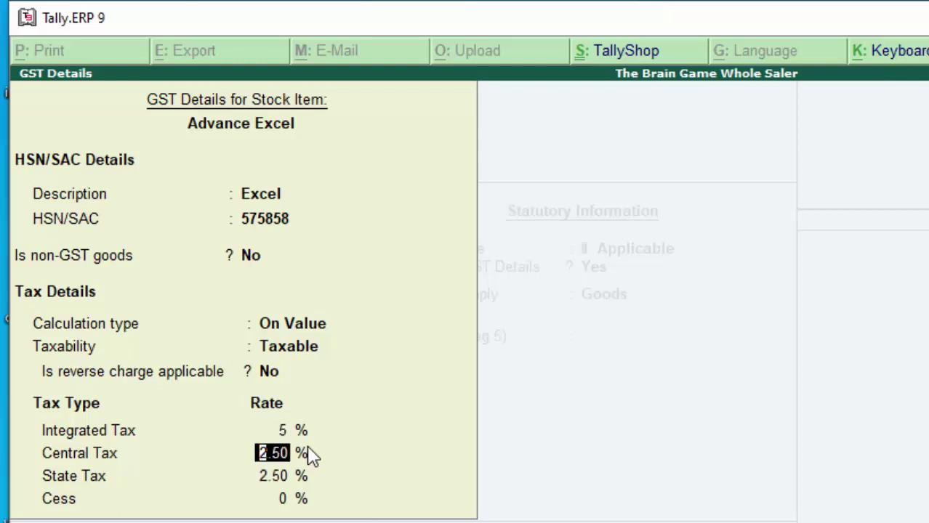
key(Return)
key(Return)
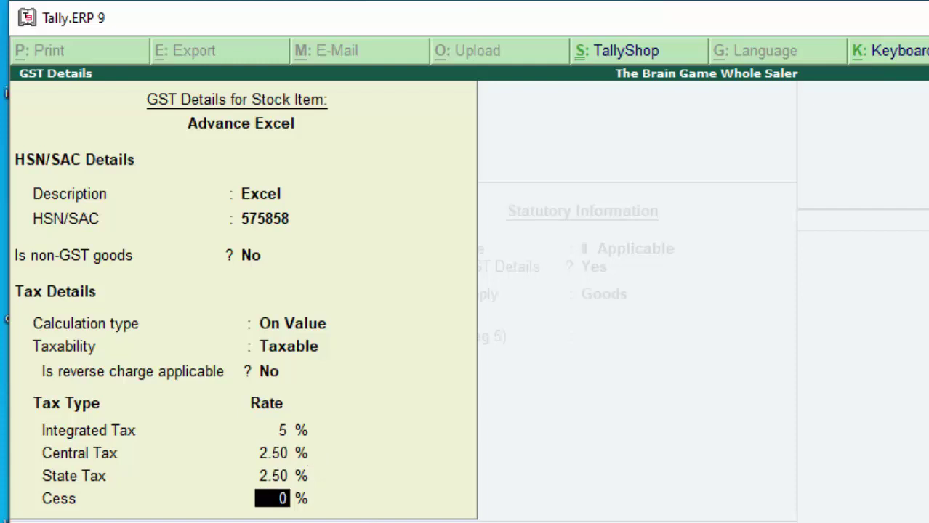
key(Return)
key(Return)
key(Return)
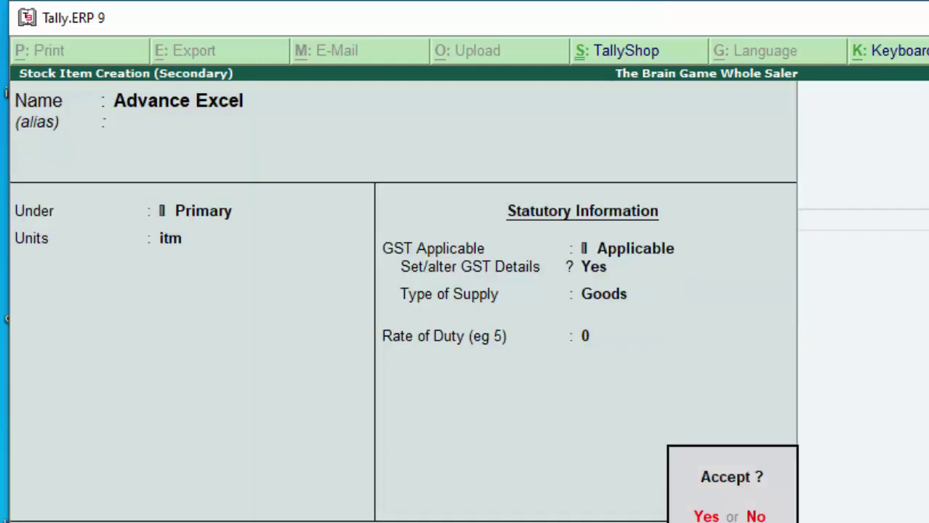
key(Return)
key(Return)
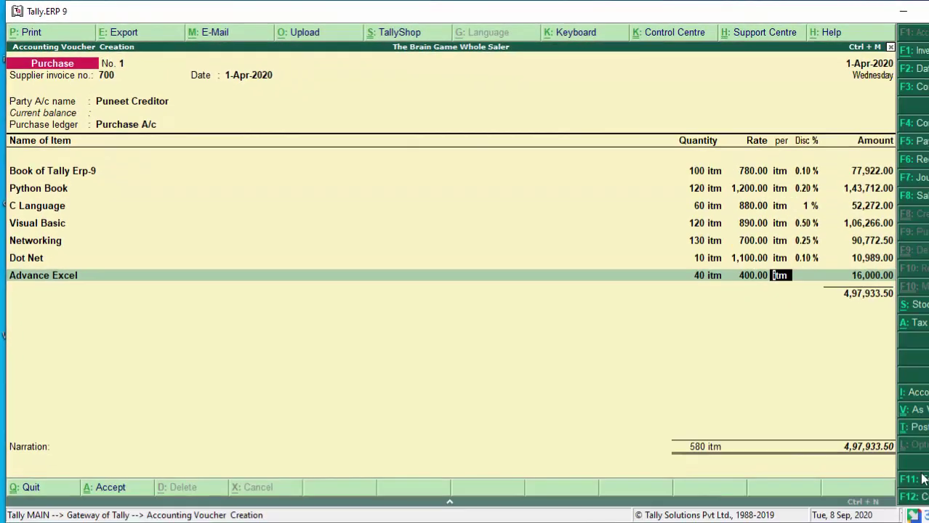
Give Advance Excel a 0.10% discount, making its line 15,984.00, and start a new item line.
key(Return)
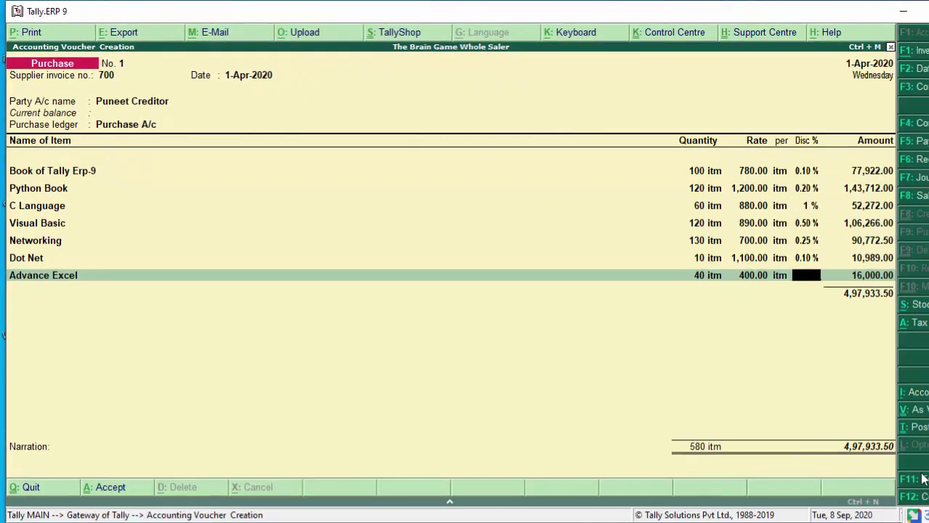
text(10)
key(Return)
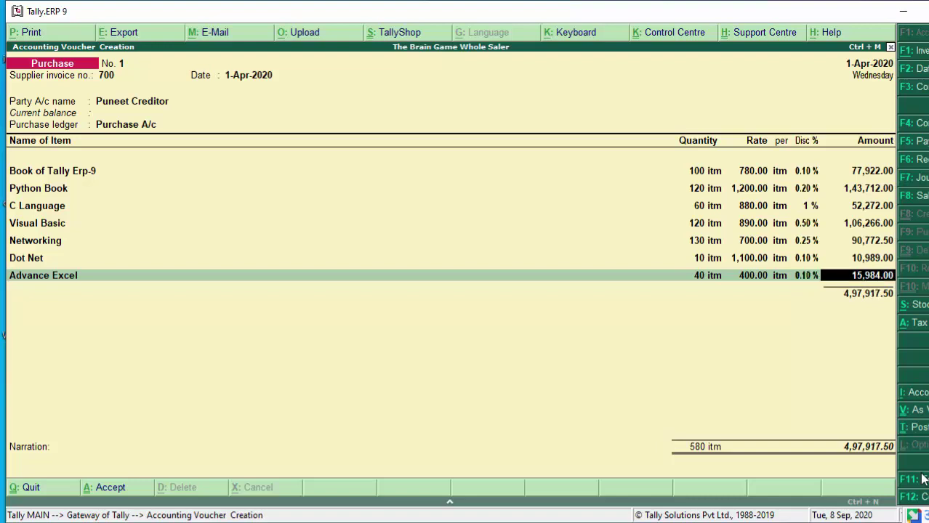
key(Return)
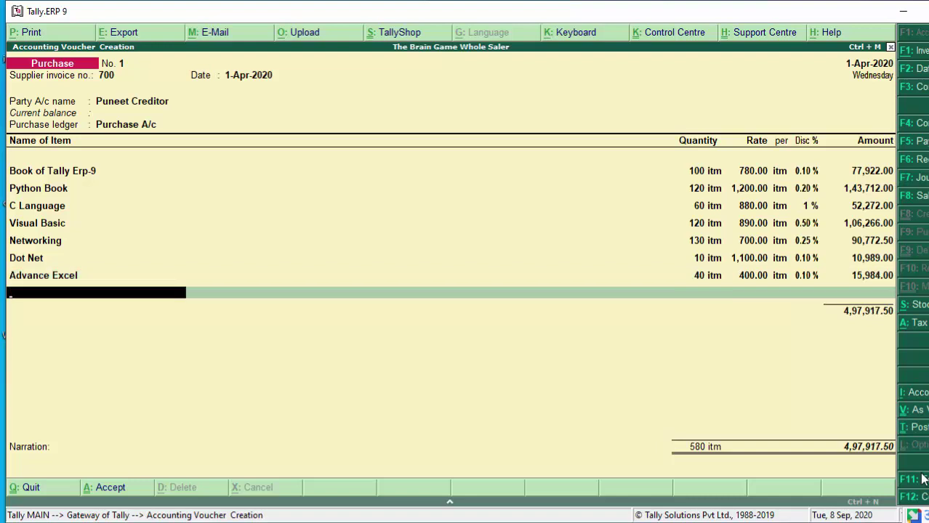
Create stock item Libre Calc under Primary in itm units, with Goods as type of supply.
key(alt+c)
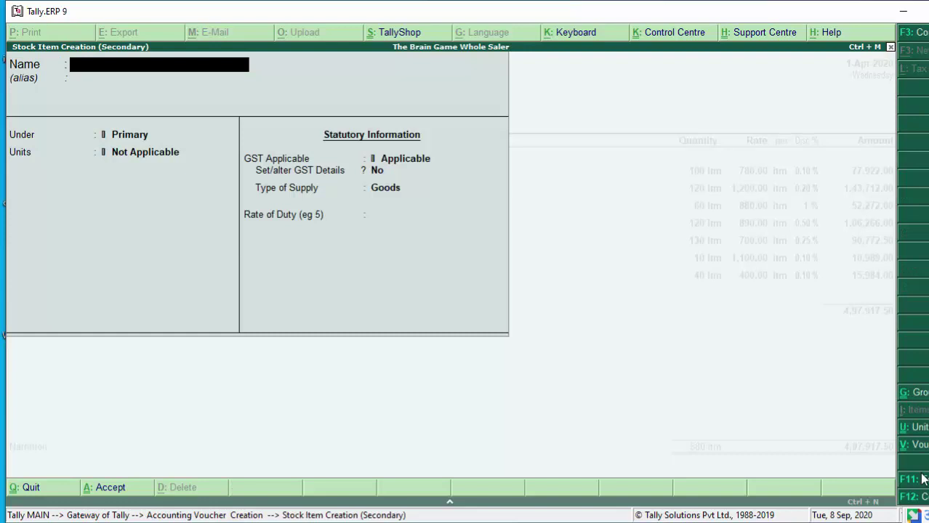
text(Lib)
text(re Ca)
text(lc)
key(Return)
key(Return)
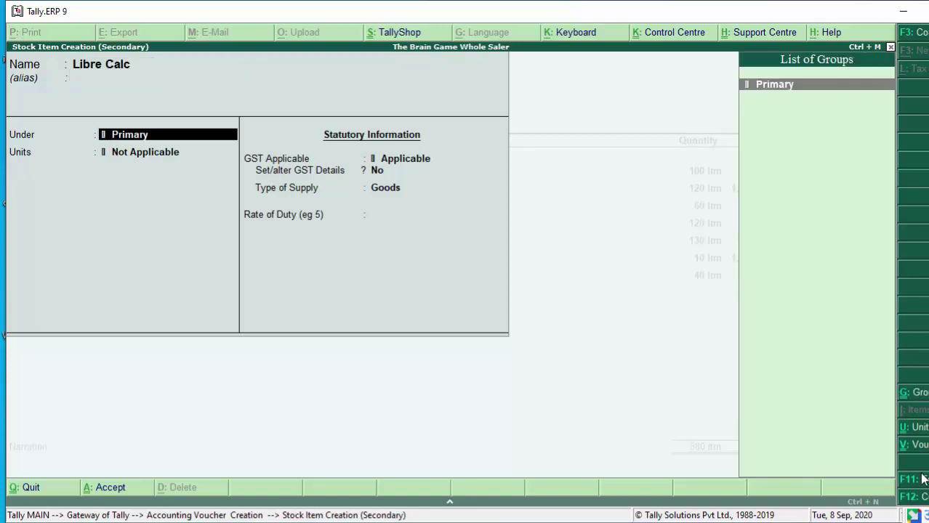
key(Return)
key(Down)
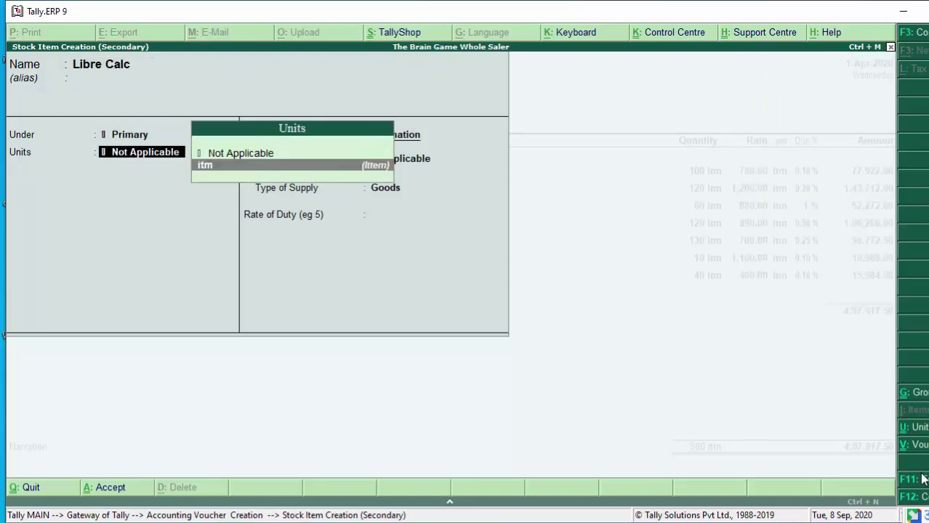
key(Return)
key(Return)
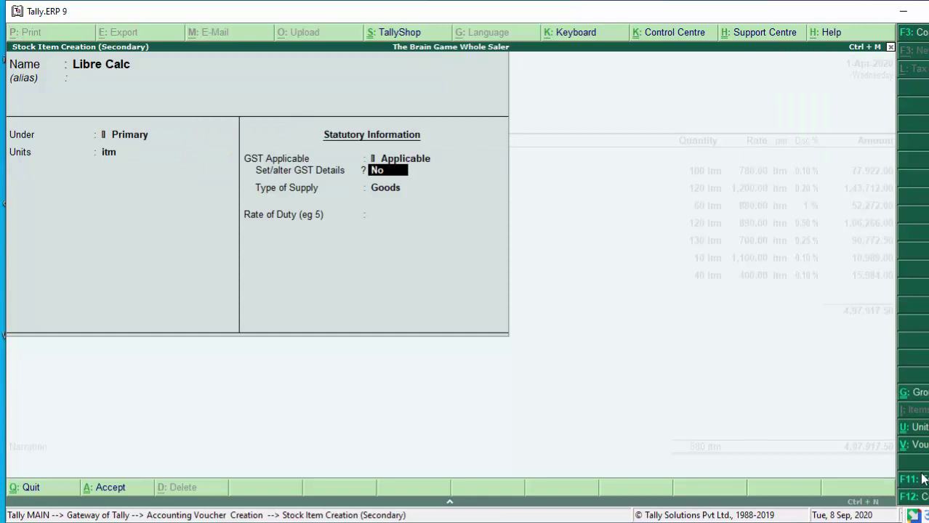
key(Return)
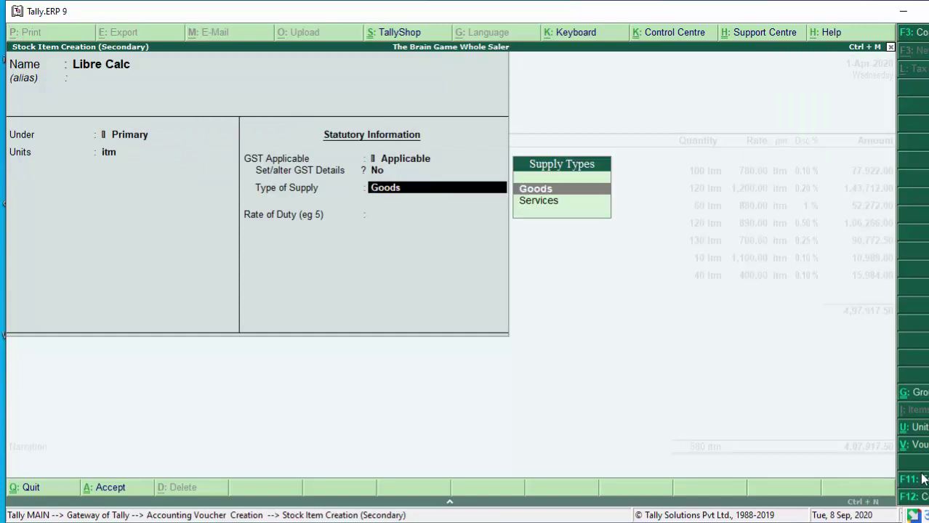
key(Return)
key(Return)
key(Return)
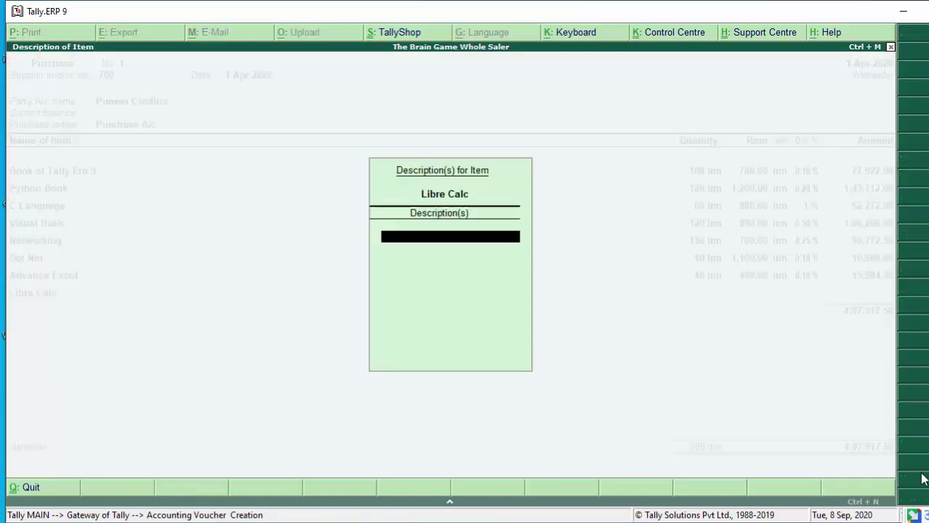
key(Return)
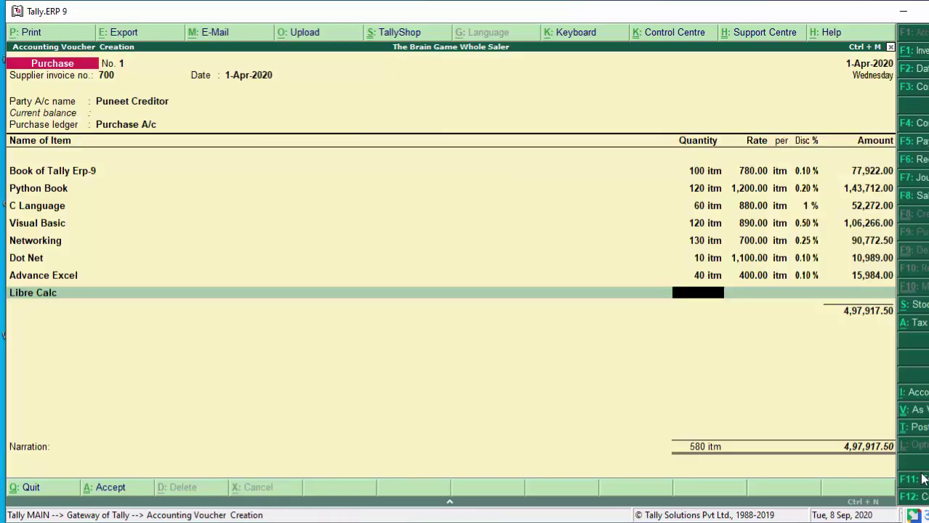
Enter Libre Calc as 56 itm at 800.00 with a 0.20% discount (44,710.40).
text(56)
key(Return)
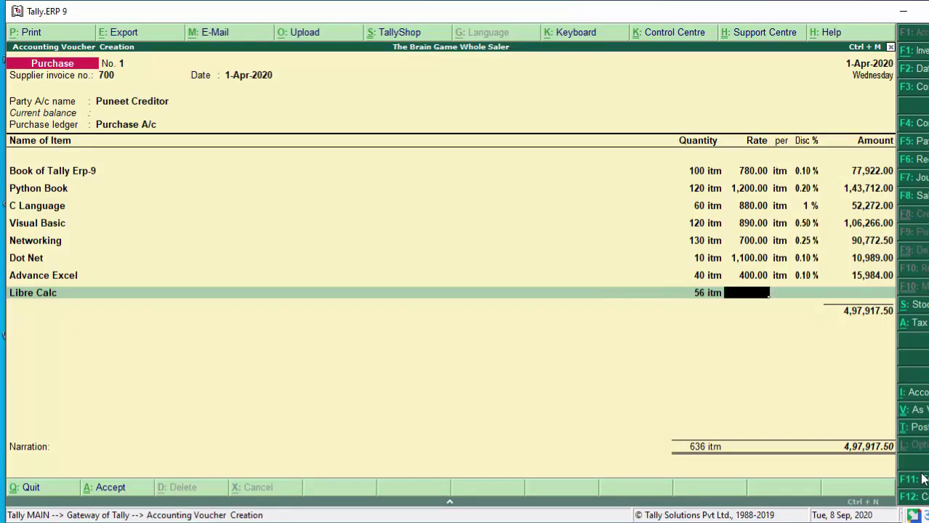
text(800)
key(Return)
key(Return)
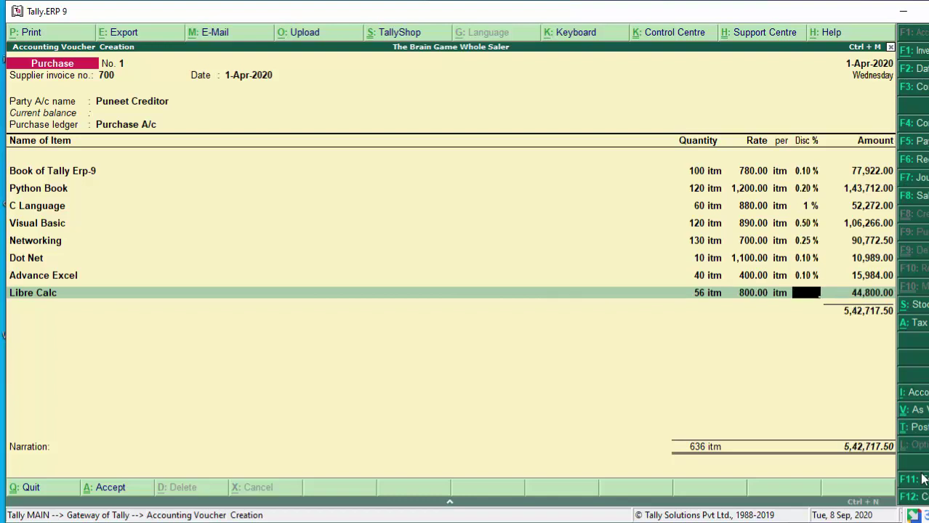
text(0.)
text(20)
key(Return)
key(Return)
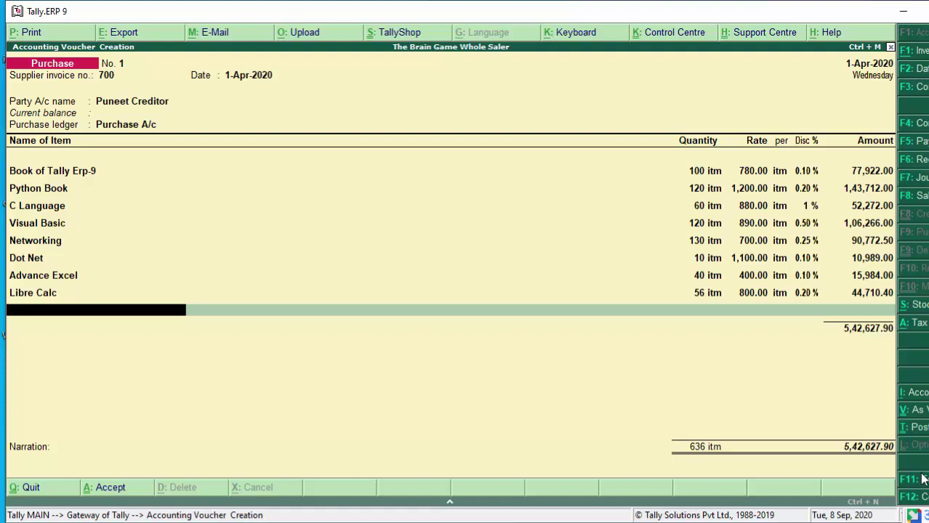
Create stock item C++ under Primary in itm units, with GST details to be set.
key(alt+c)
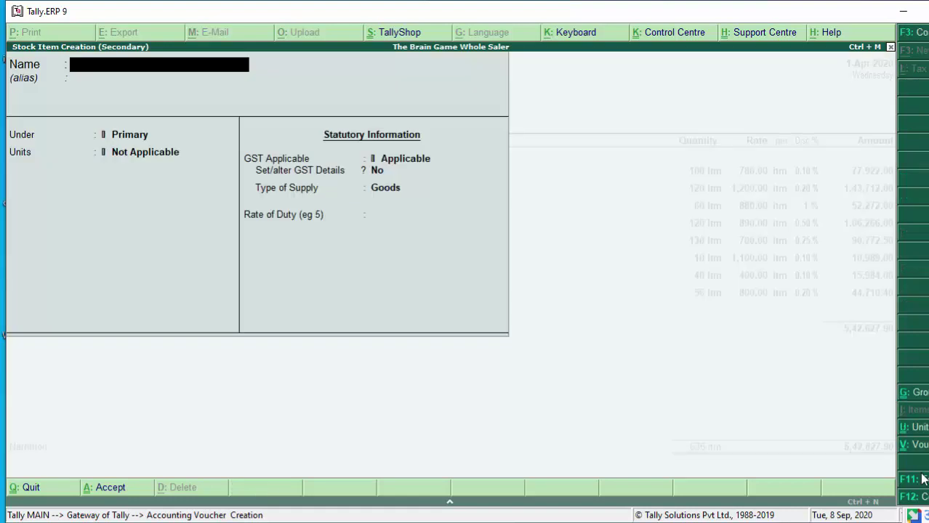
text(C)
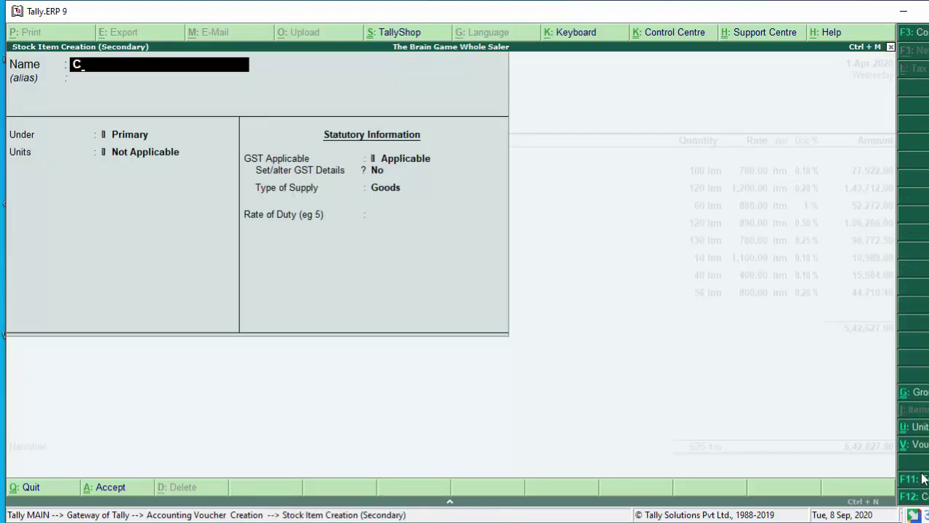
text(++)
key(Return)
key(Return)
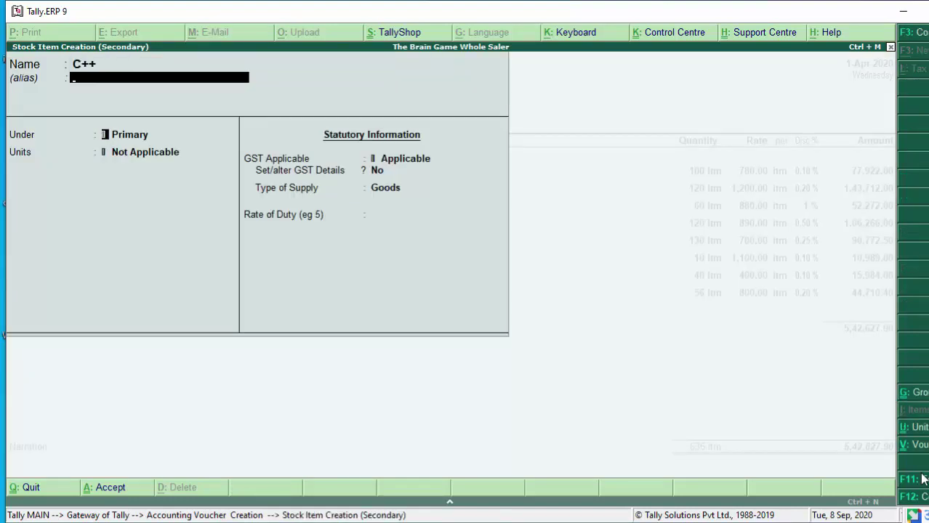
key(Return)
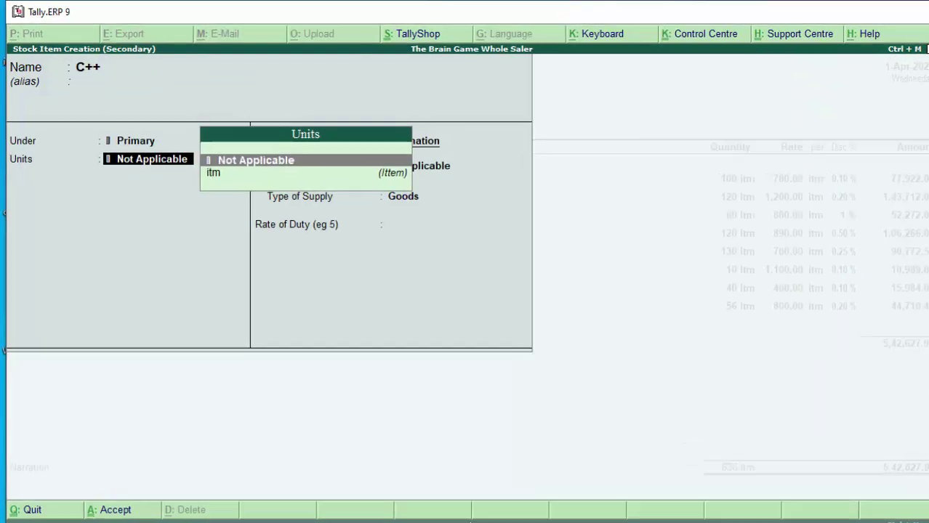
key(Down)
key(Return)
key(Return)
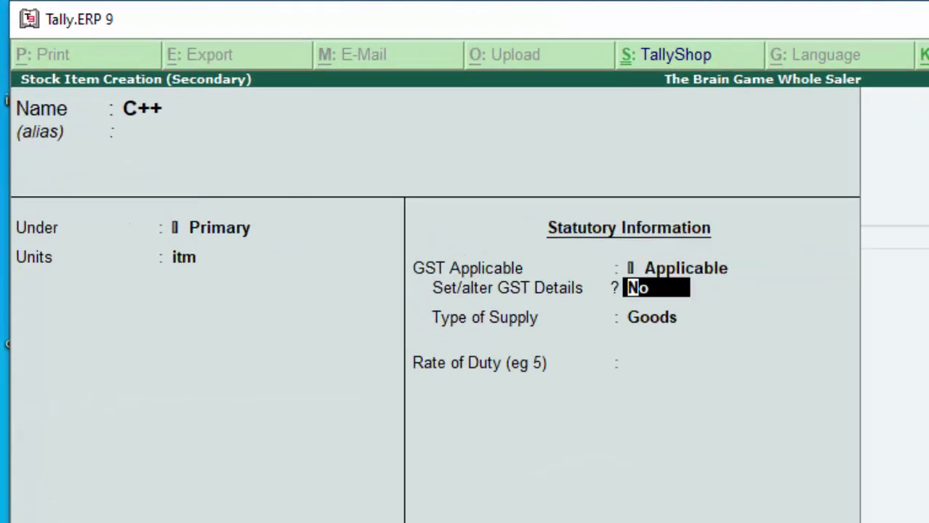
text(y)
key(Return)
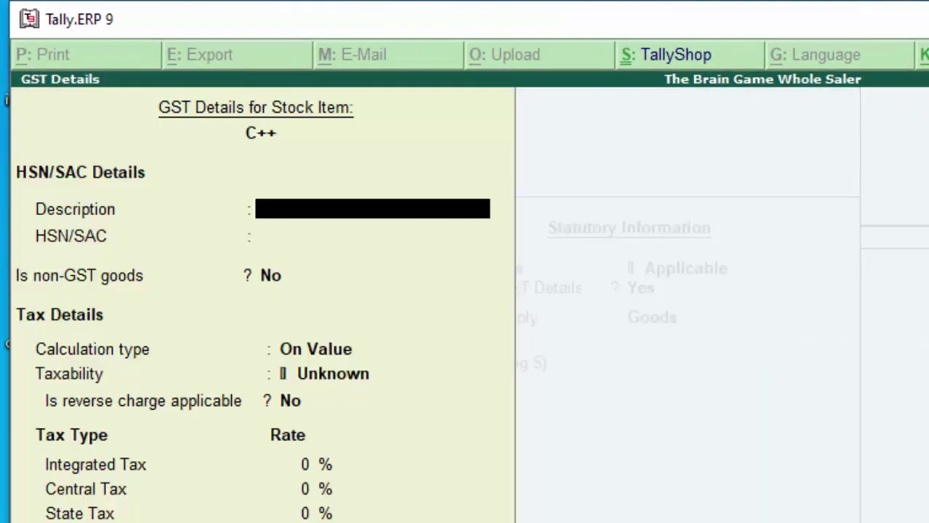
Give C++ description 'C Plus Plus', HSN 4778, Taxable at 12% IGST, and save it.
text(C)
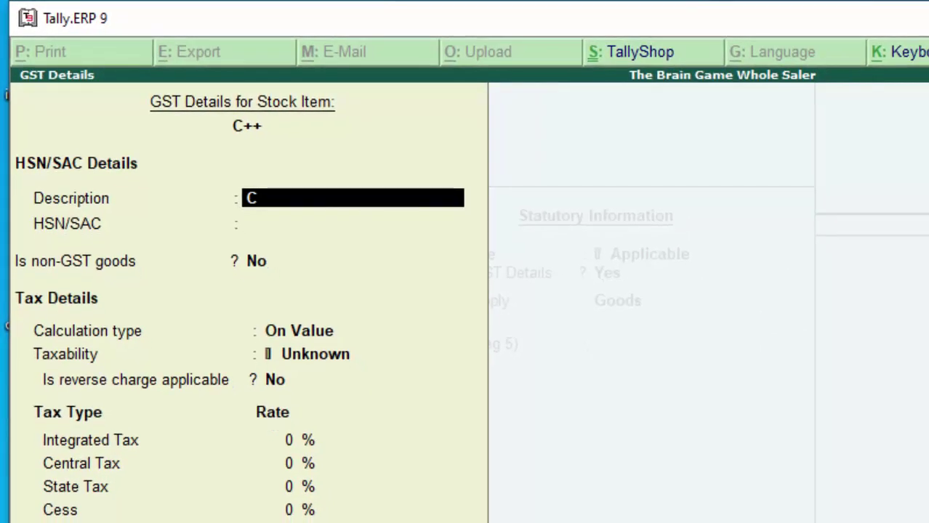
text( Plus)
text( Plus)
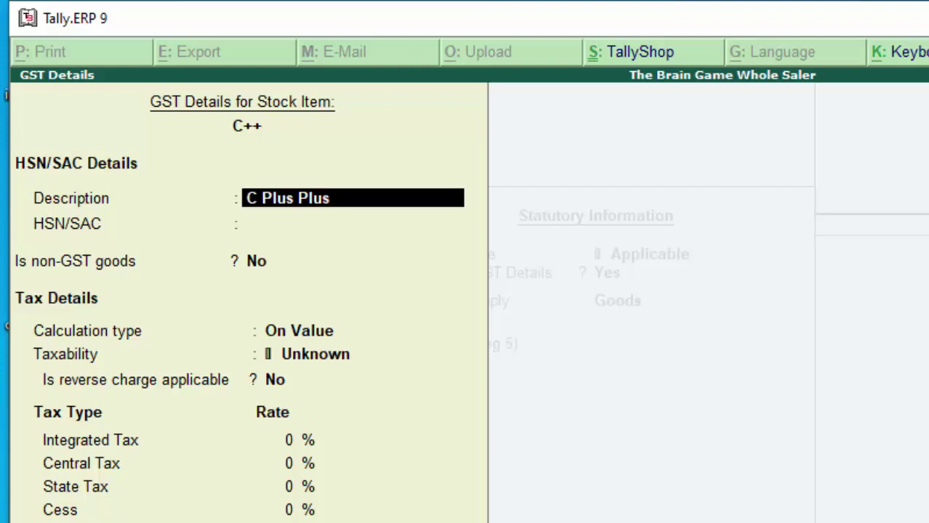
key(Return)
text(4778)
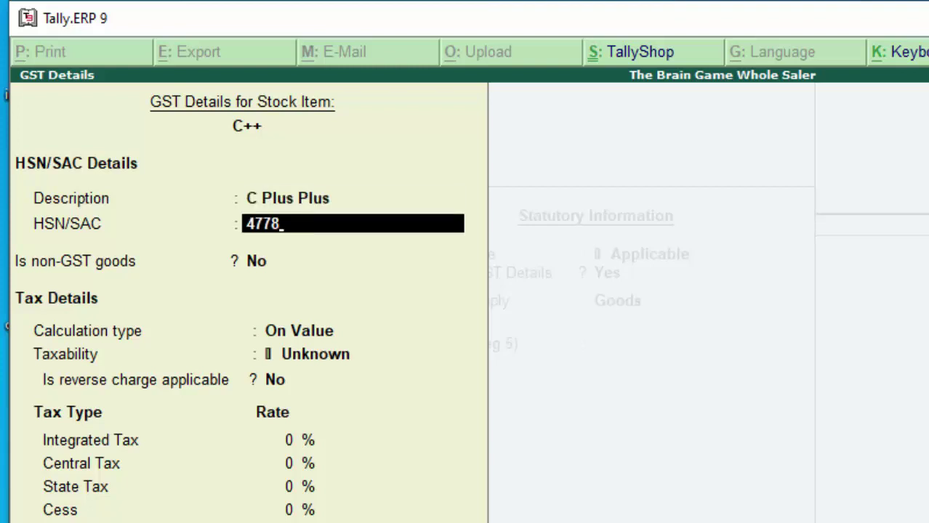
key(Return)
key(Return)
key(Return)
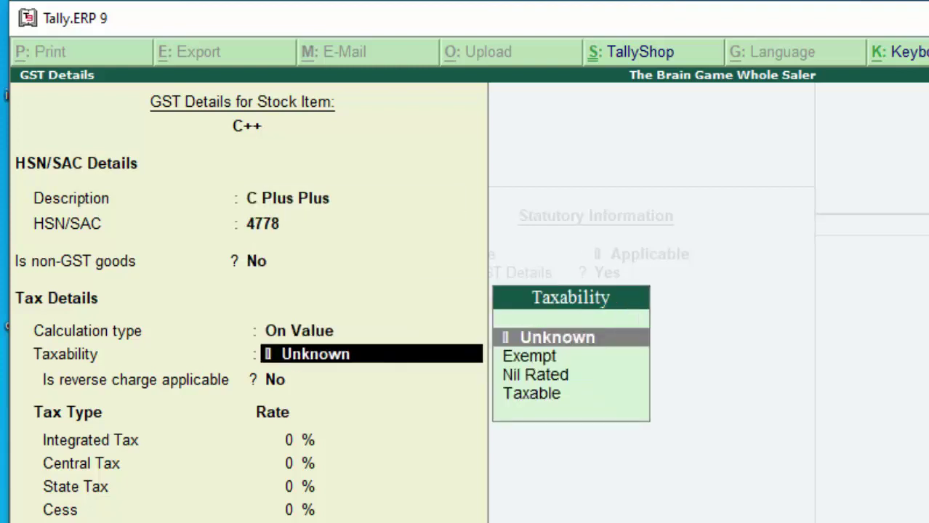
key(Down)
key(Down)
key(Down)
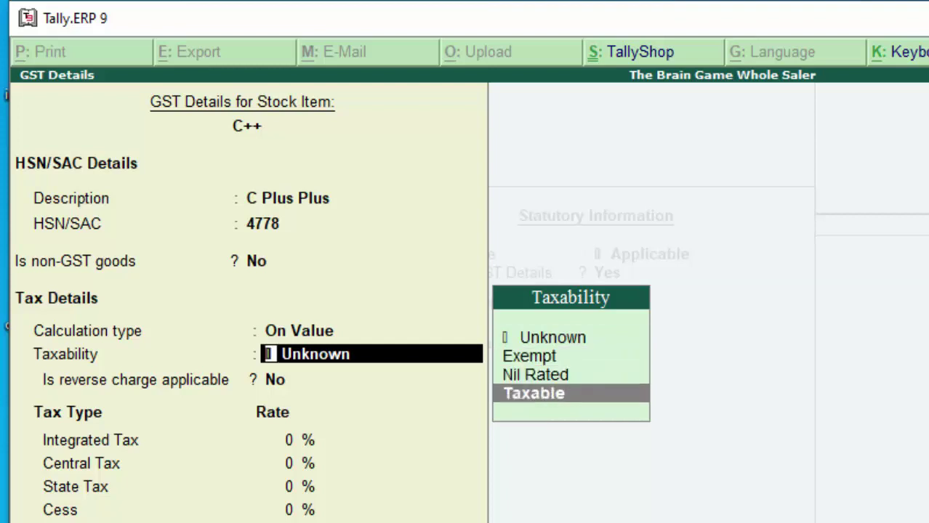
key(Return)
key(Return)
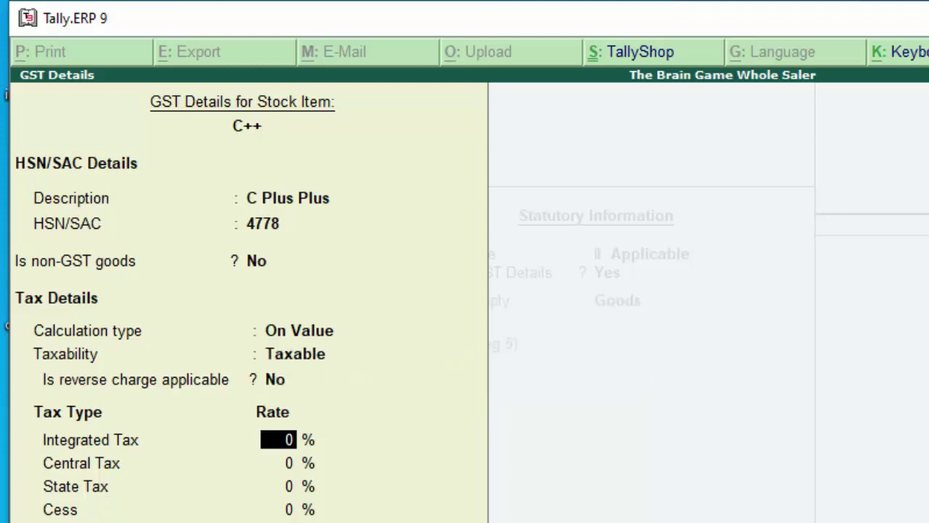
text(1)
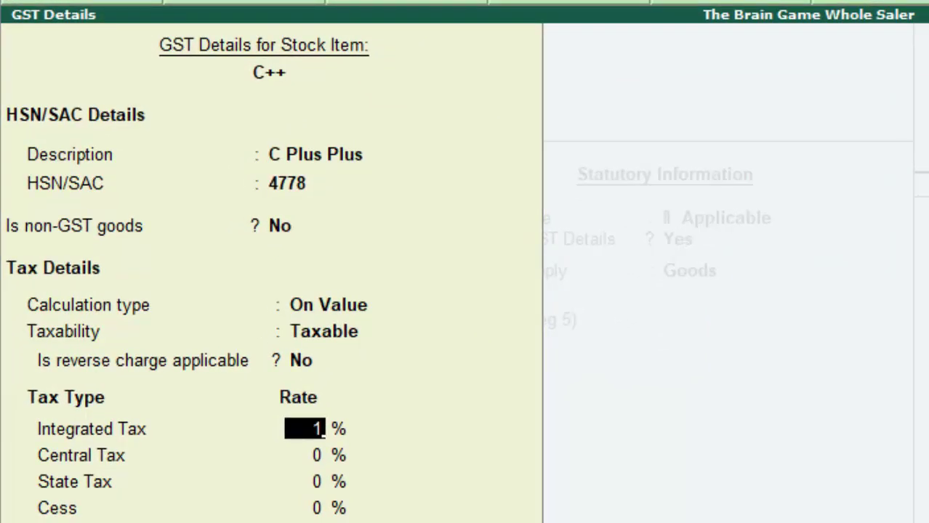
text(2)
key(Return)
key(Return)
key(Return)
key(Return)
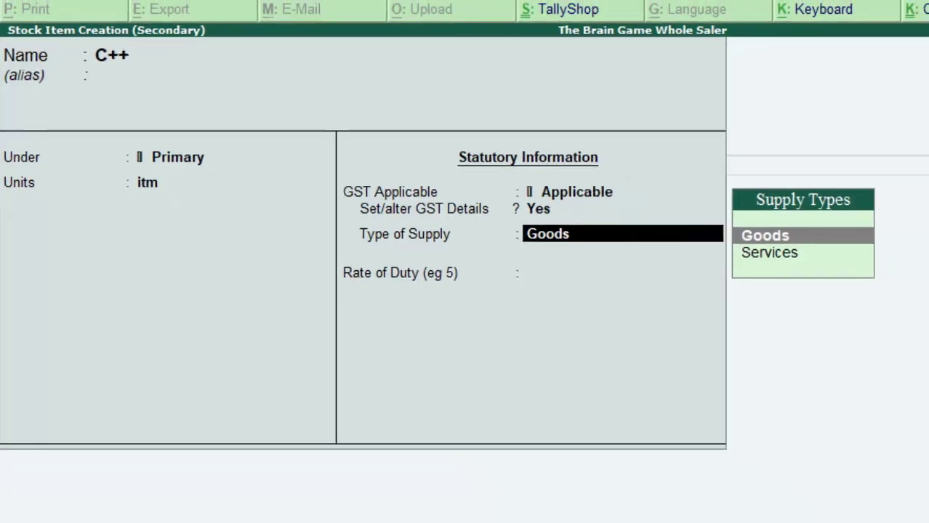
key(Return)
key(Return)
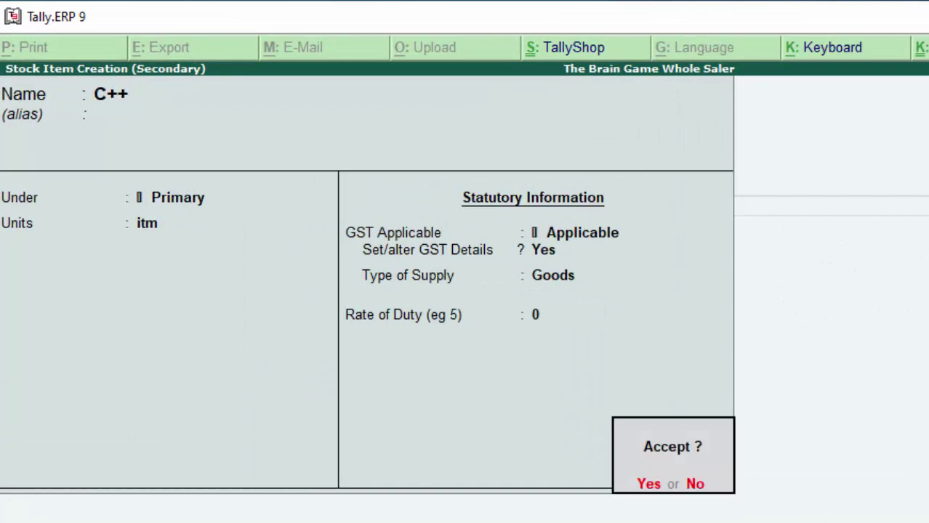
key(Return)
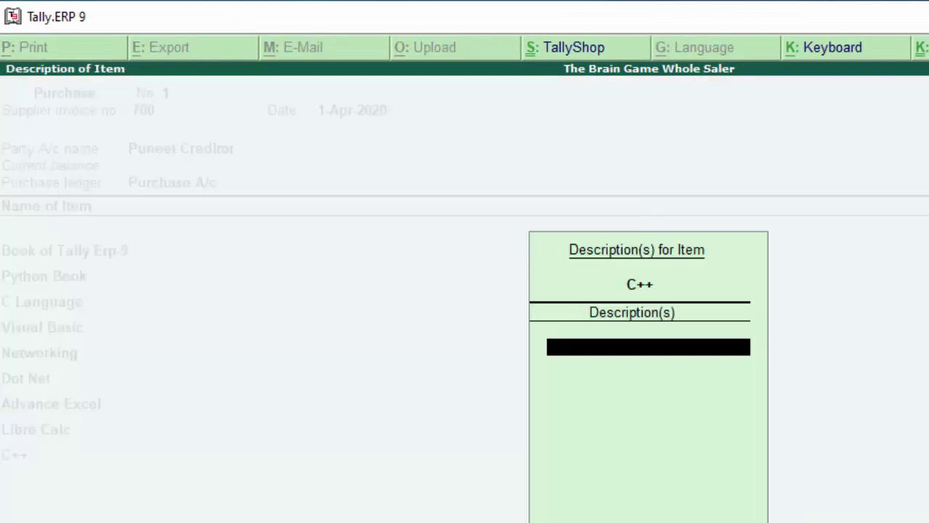
Enter C++ as 120 itm at 1,050.00 with a 0.30% discount (1,25,622.00).
key(Return)
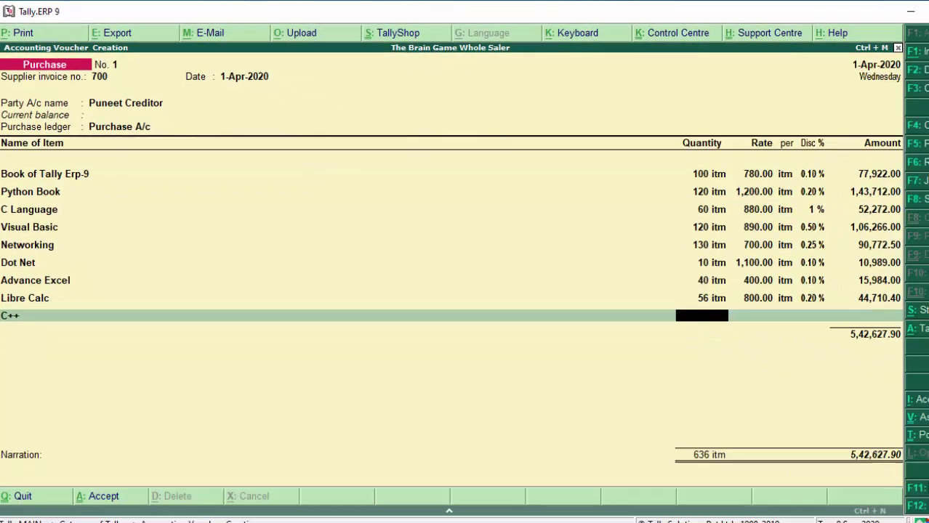
text(120)
key(Return)
key(Return)
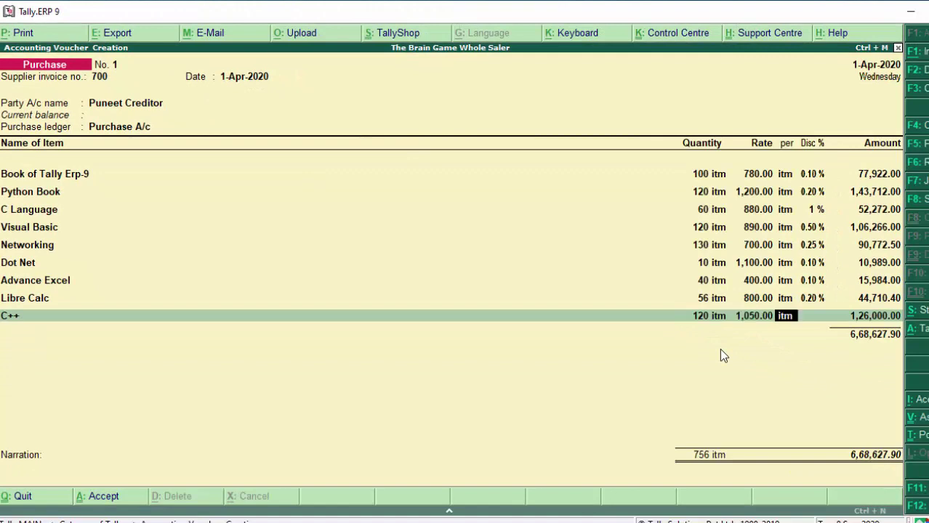
key(Return)
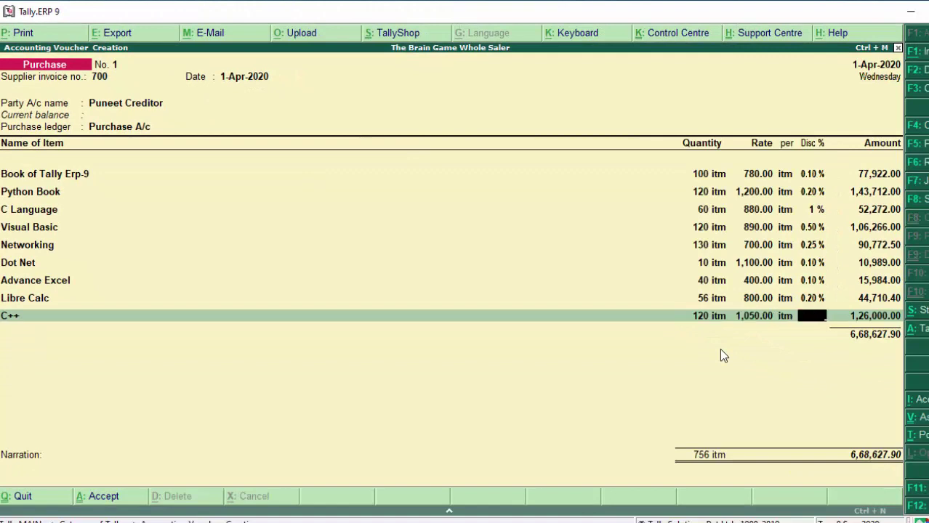
text(.30)
key(Return)
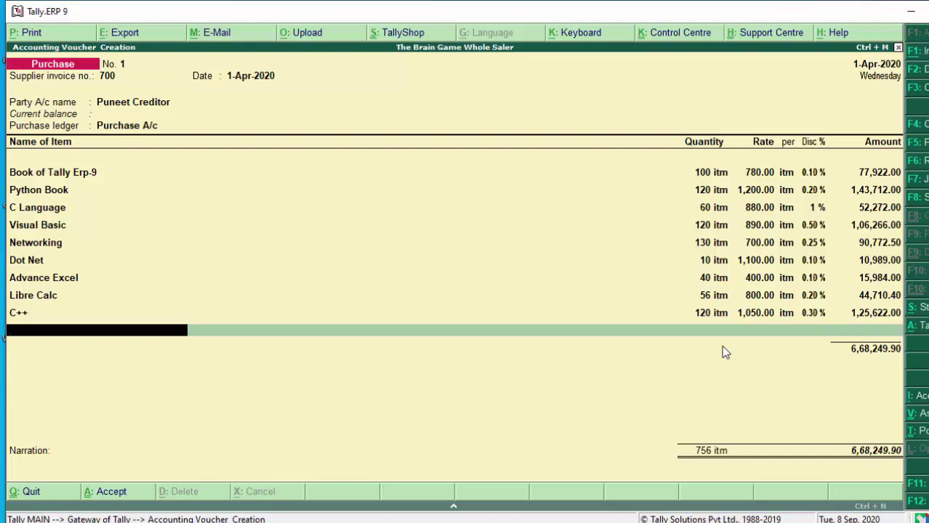
Start a ledger line and create ledger Cgst under the Duties & Taxes group.
key(Return)
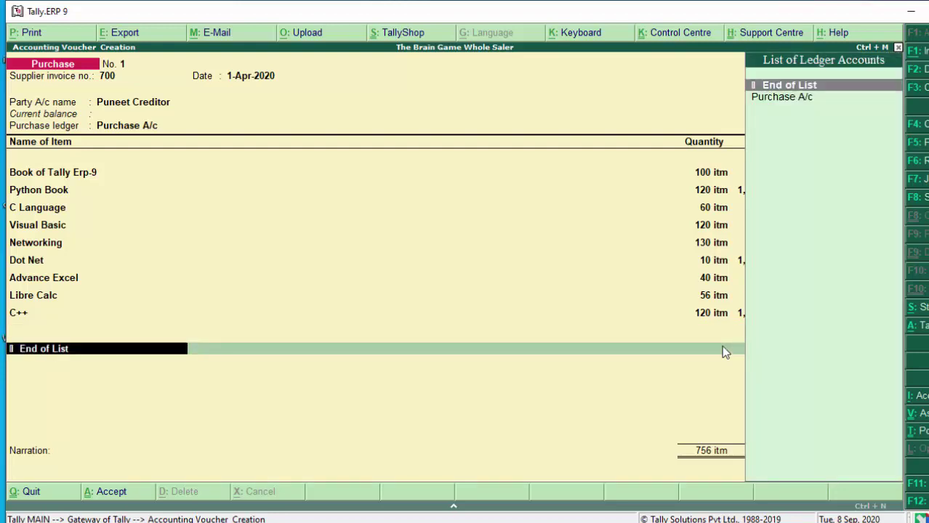
key(alt+c)
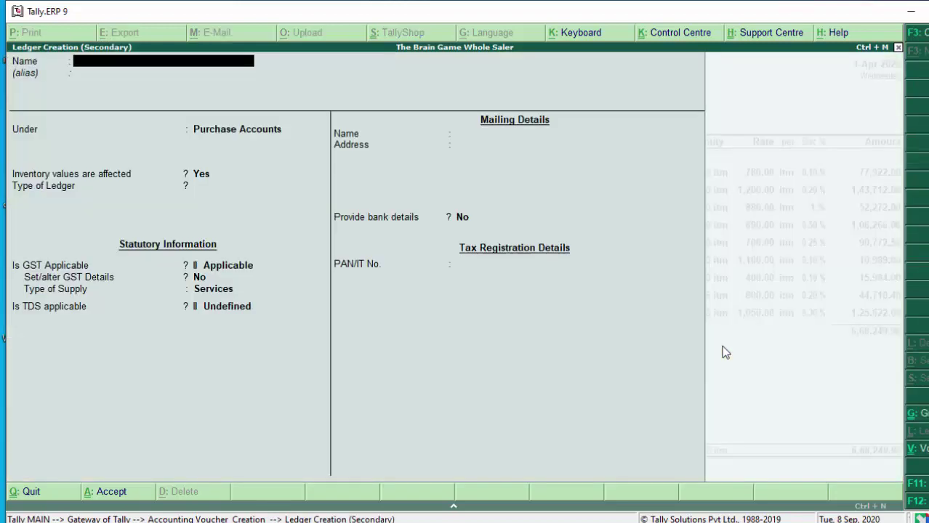
text(Cgst)
key(Return)
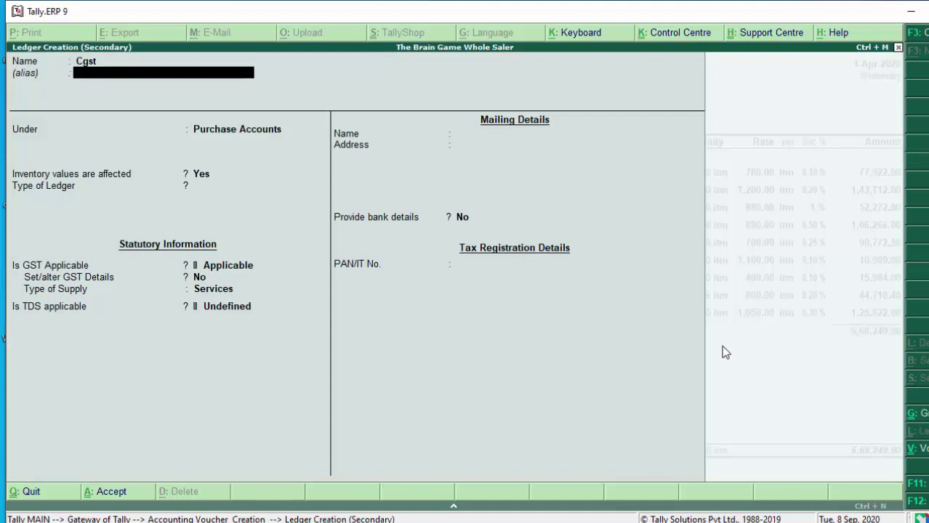
key(Return)
text(D)
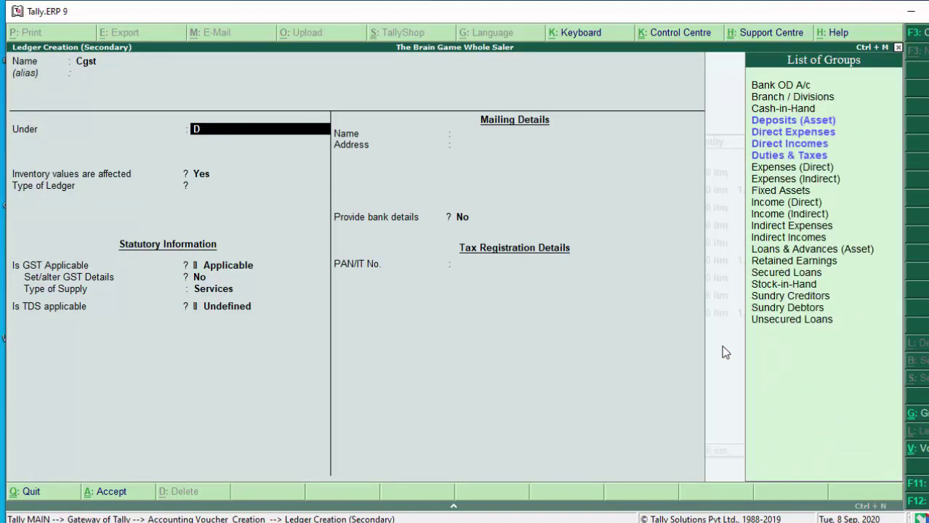
key(Down)
key(Down)
key(Down)
key(Down)
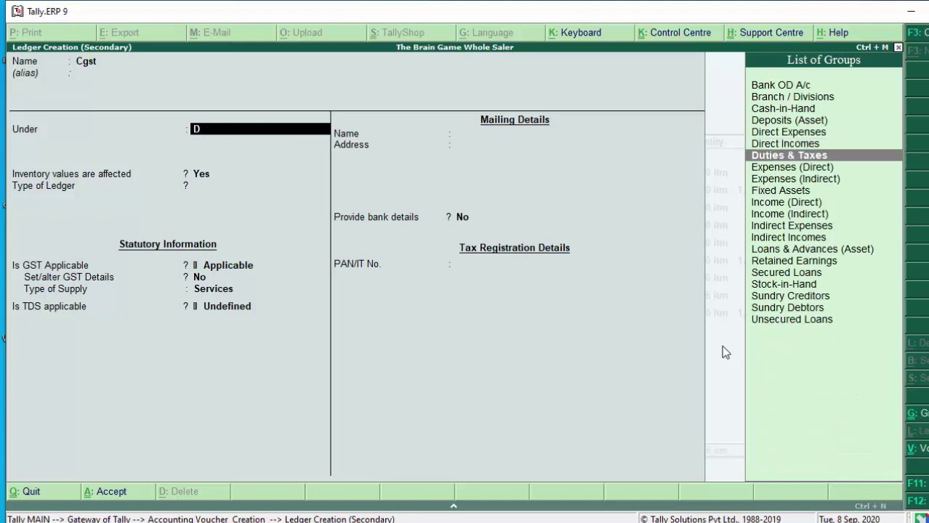
key(Return)
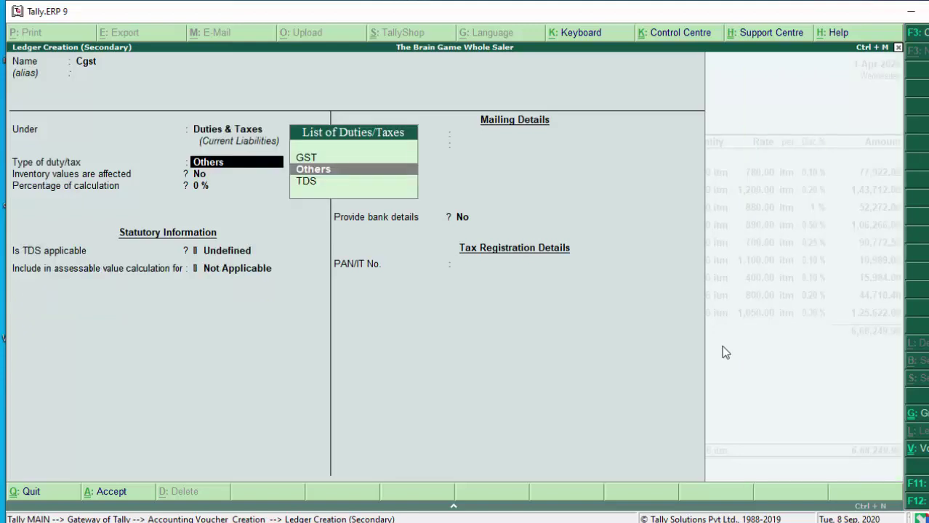
Make Cgst a GST Central Tax ledger with Normal Rounding, limit 2, and save it.
key(Up)
key(Return)
key(Return)
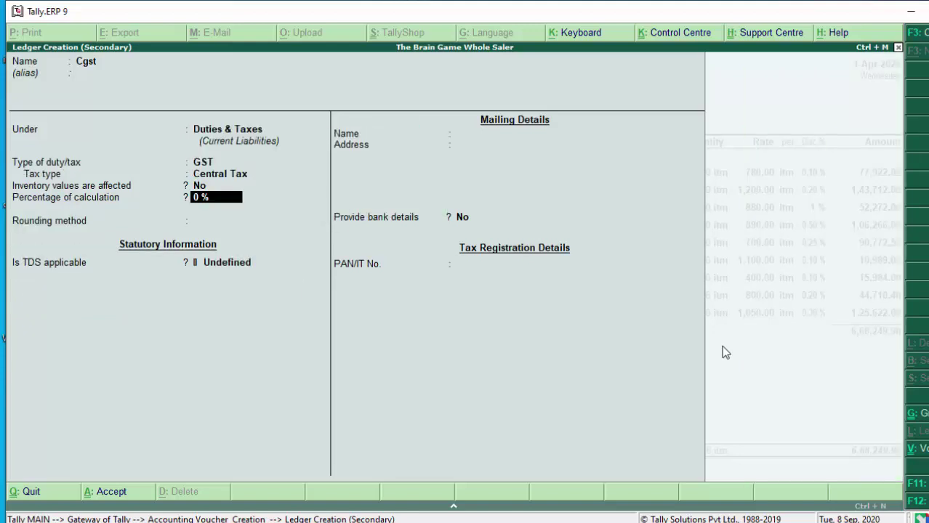
key(Return)
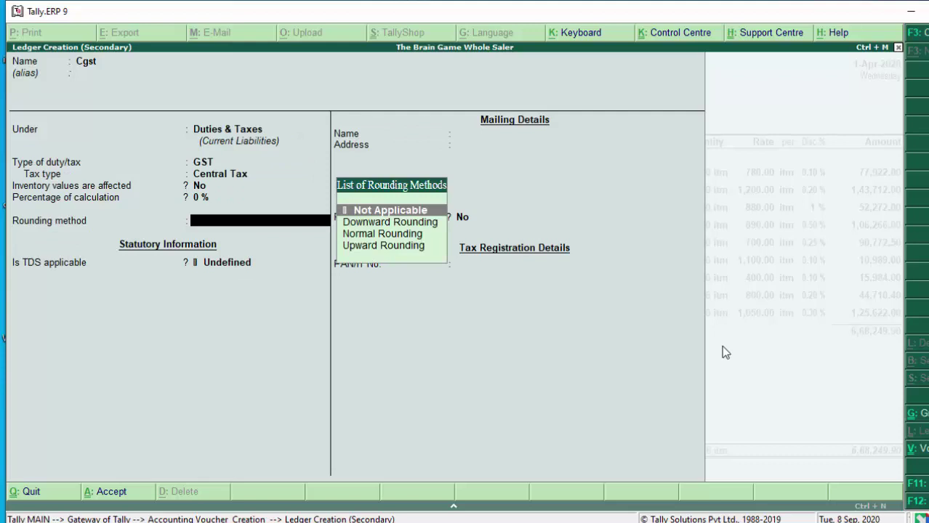
key(Down)
key(Down)
key(Return)
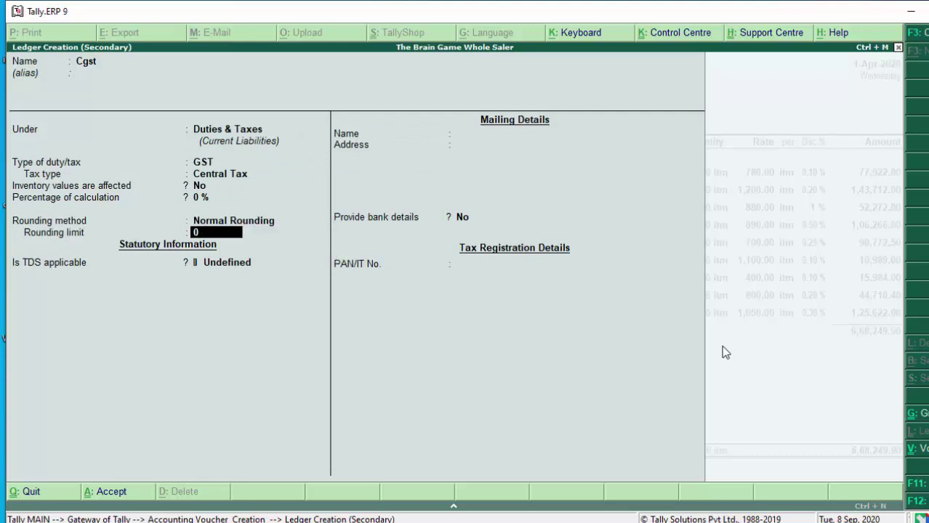
text(2)
key(Return)
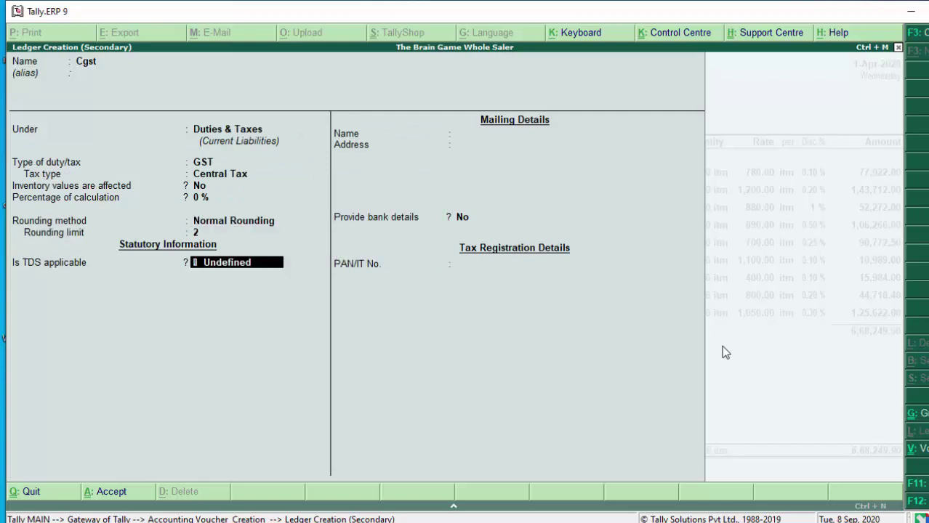
key(Return)
key(Return)
key(Return)
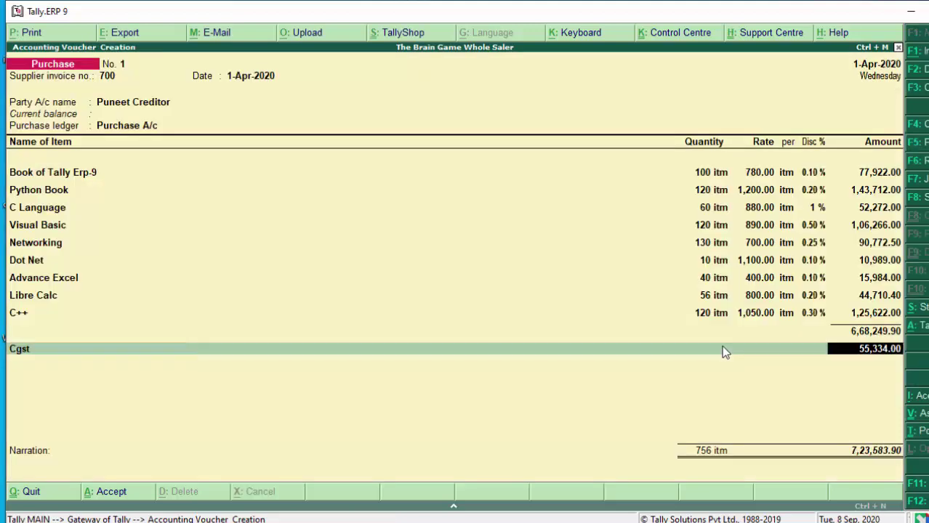
key(Return)
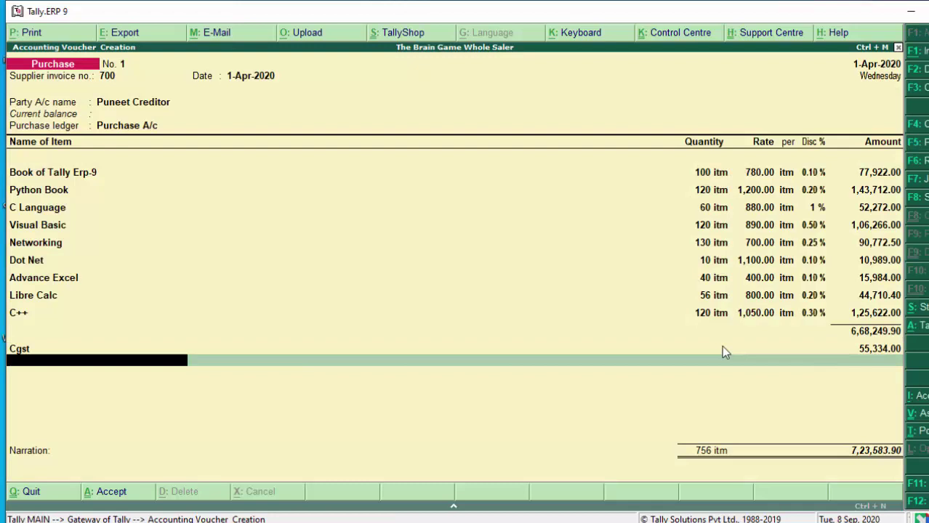
Create ledger Sgst under Duties & Taxes with GST as the duty type.
key(alt+c)
text(Sgst)
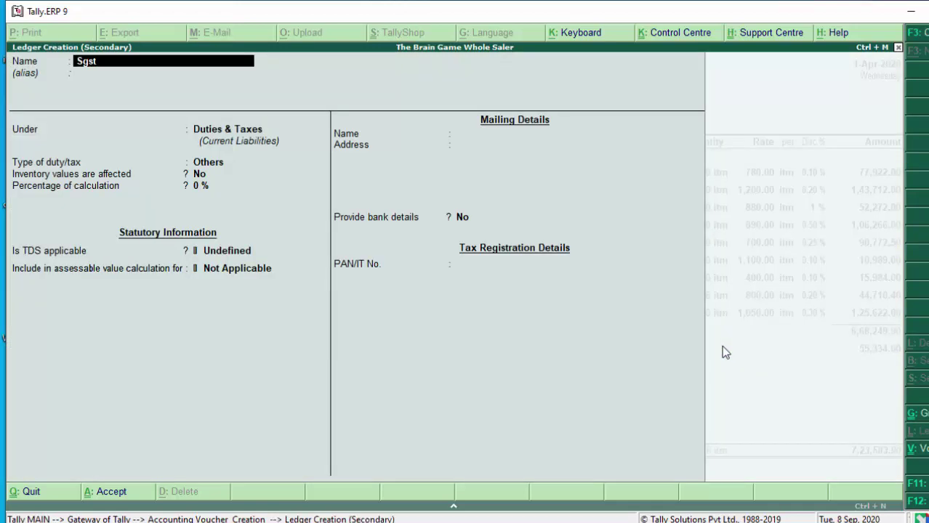
key(Return)
key(Return)
key(Return)
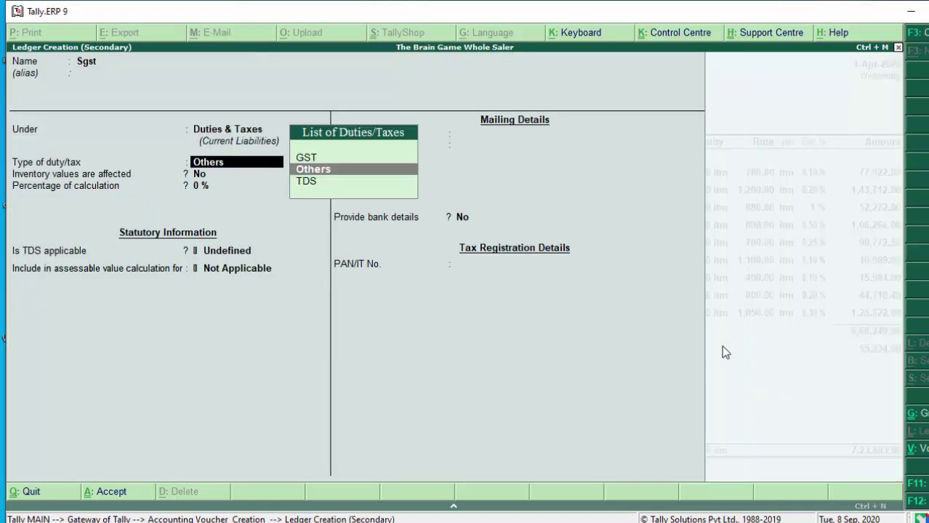
key(Up)
key(Return)
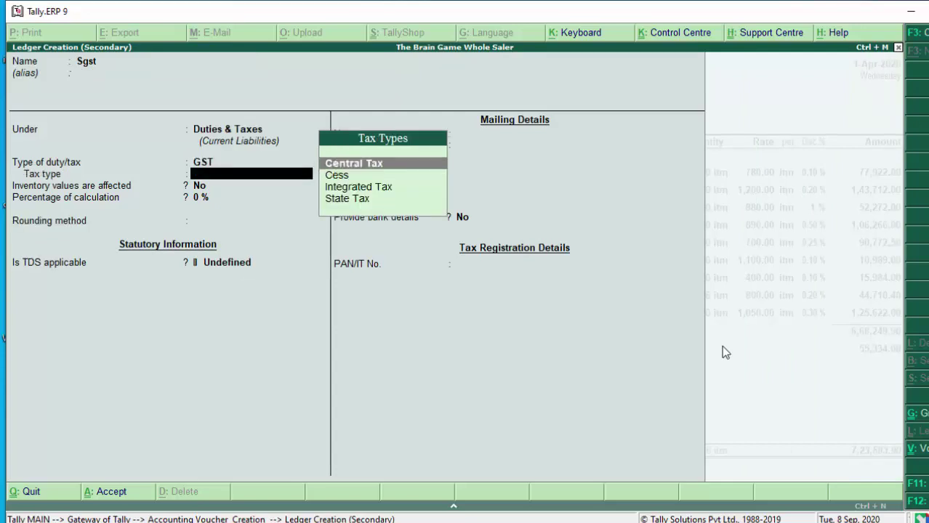
Set Sgst's tax type to State Tax with Normal Rounding, limit 3.
key(Down)
key(Down)
key(Down)
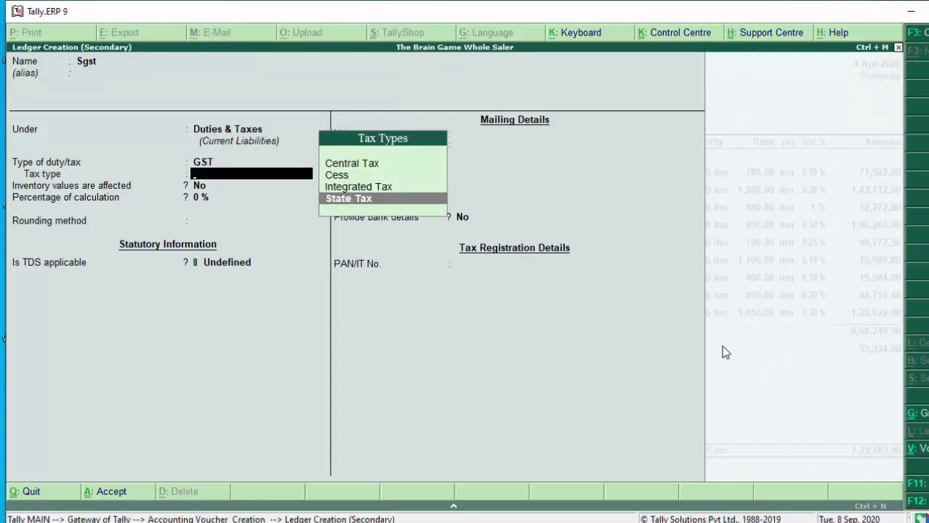
key(Return)
key(Return)
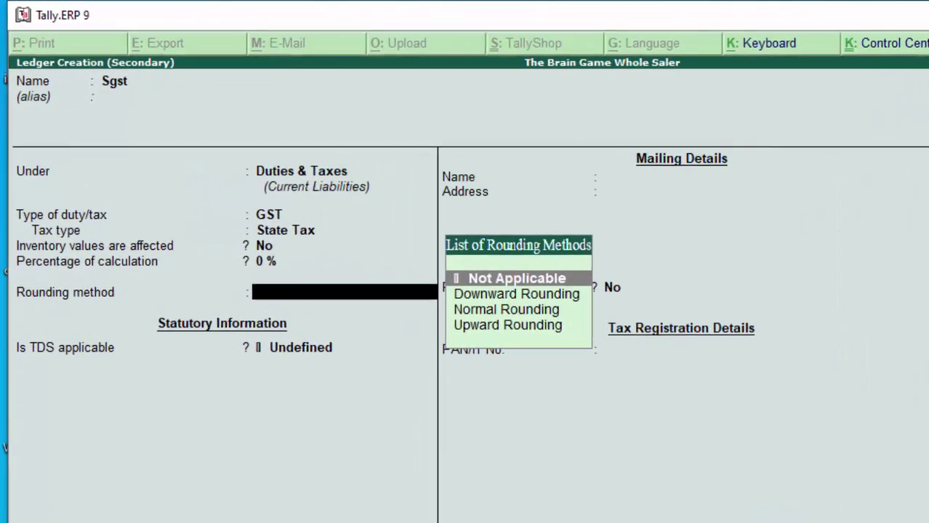
key(Down)
key(Down)
key(Return)
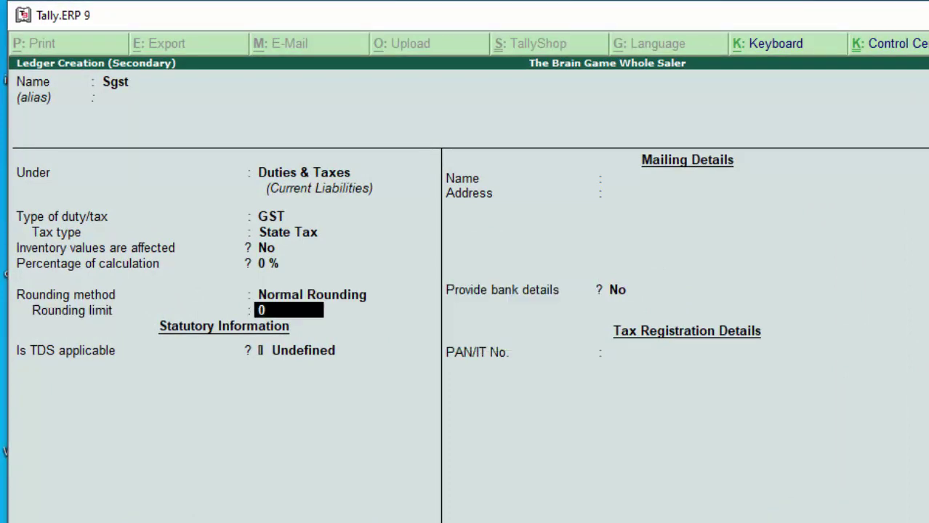
text(3)
key(Return)
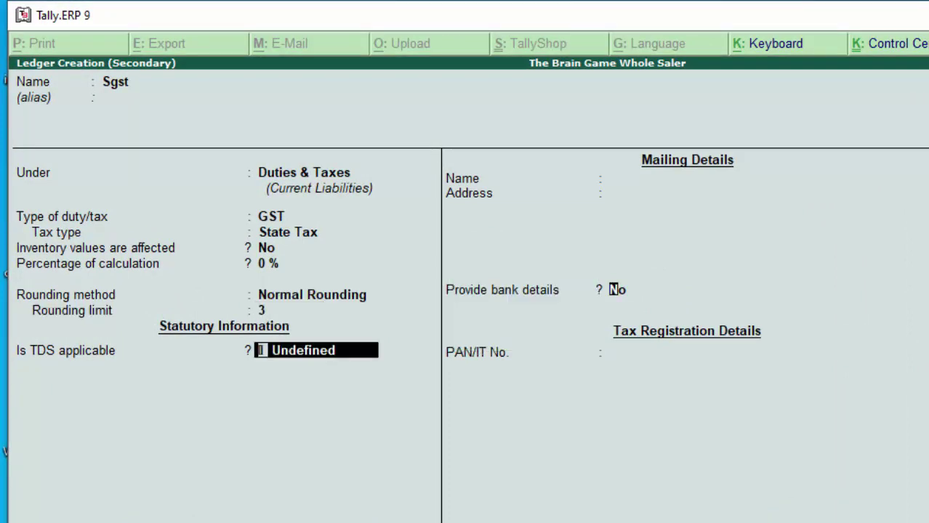
key(Return)
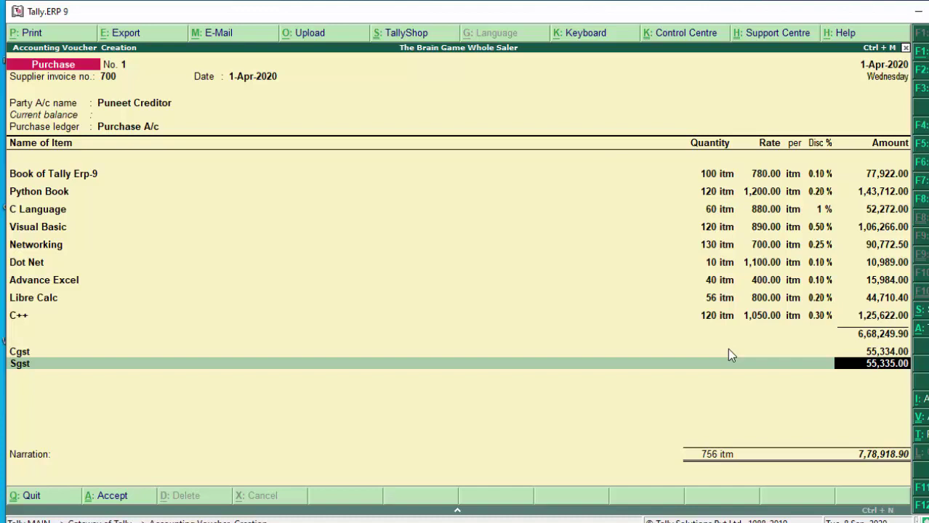
Accept the 55,335.00 Sgst amount and add New Ref bill 700 for 7,78,918.90 Cr.
key(Return)
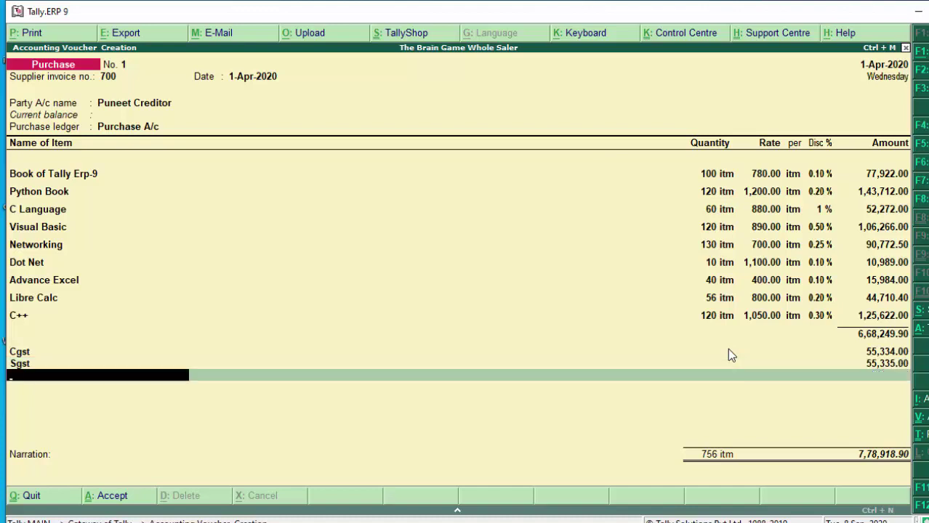
key(Return)
key(Return)
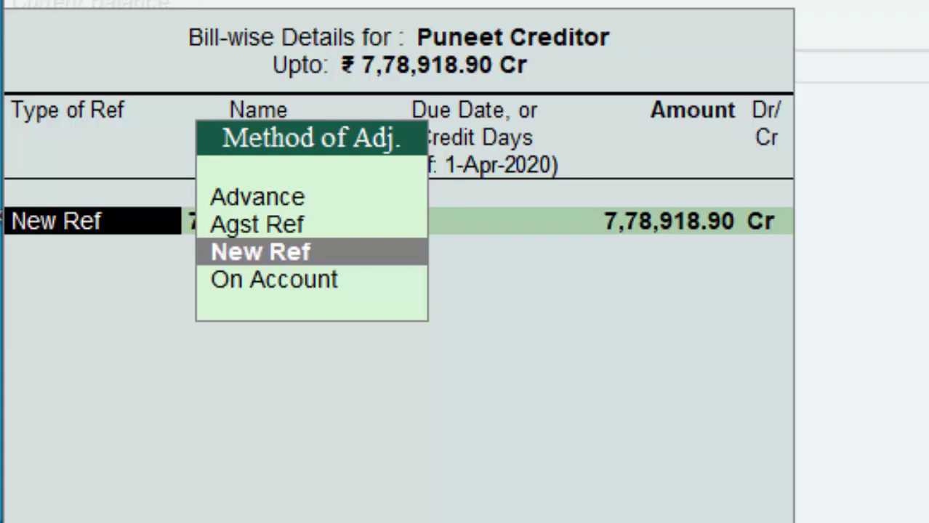
key(Return)
key(Return)
key(Return)
key(Return)
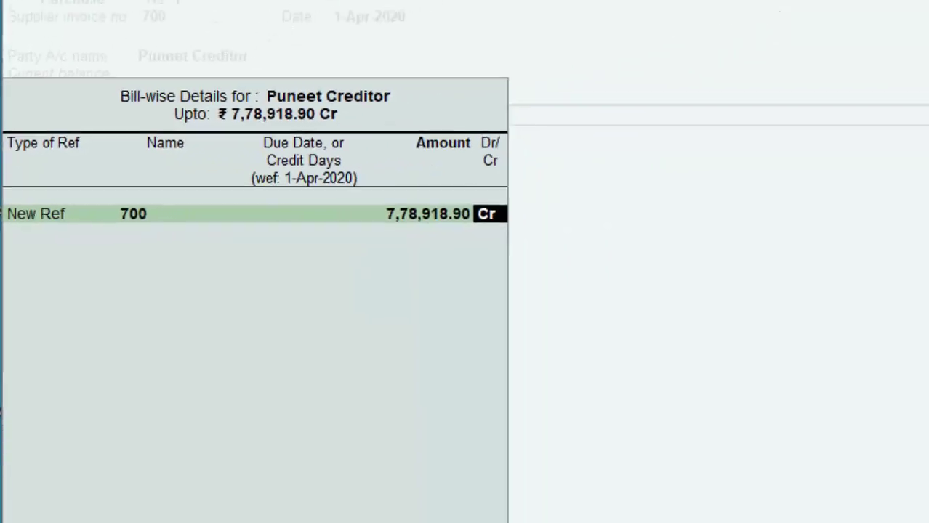
key(Return)
Save the purchase voucher and quit to the Gateway of Tally.
key(Return)
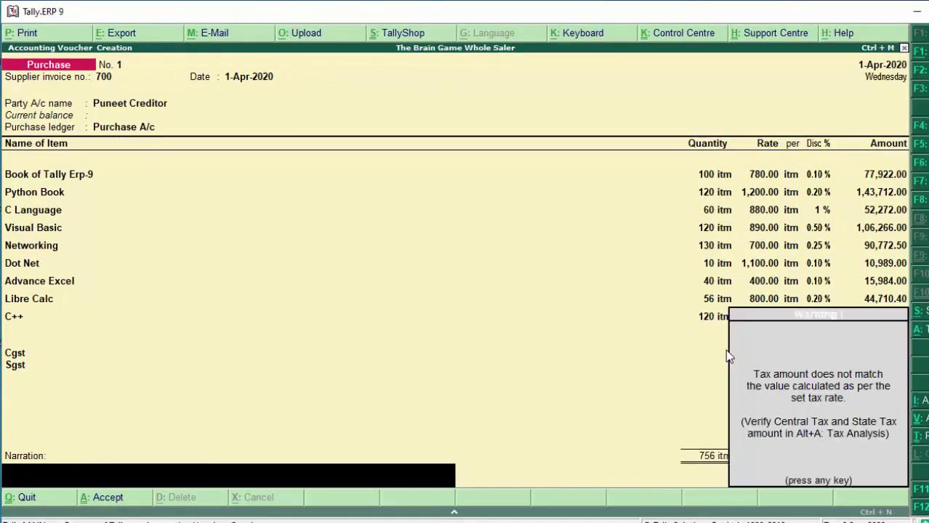
key(Return)
key(Return)
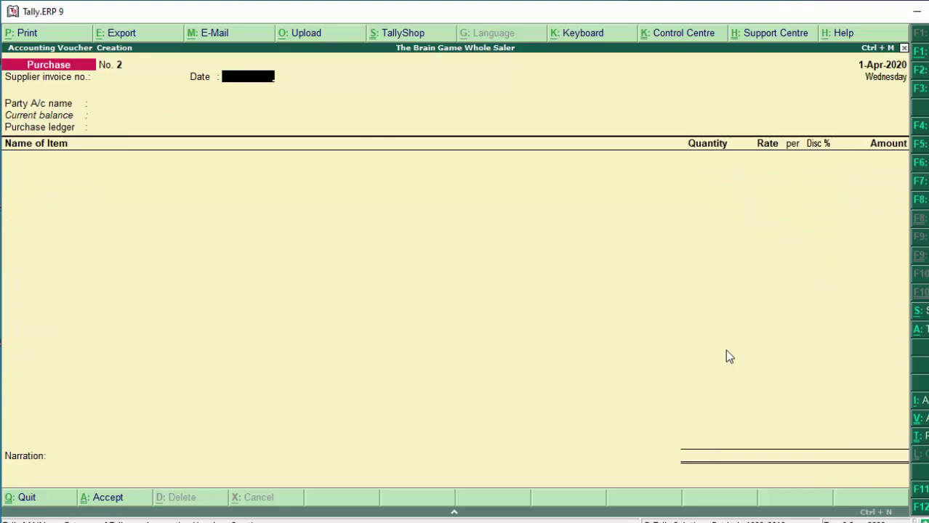
key(Escape)
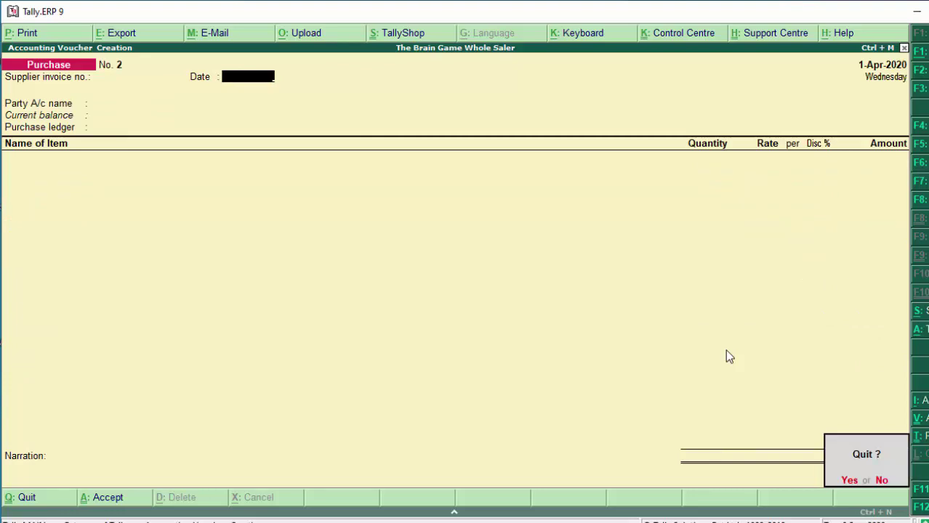
key(Return)
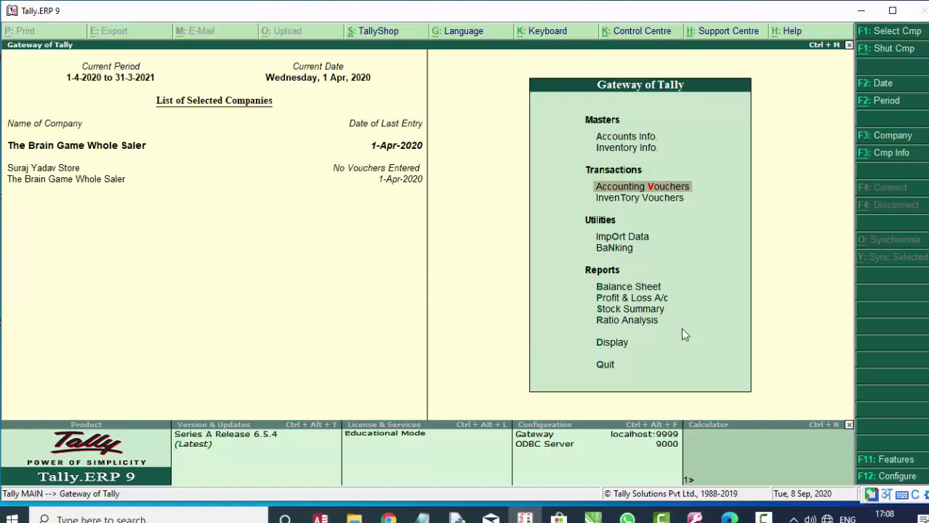
Start a Payment voucher debiting the creditor 7,78,918.90.
key(Return)
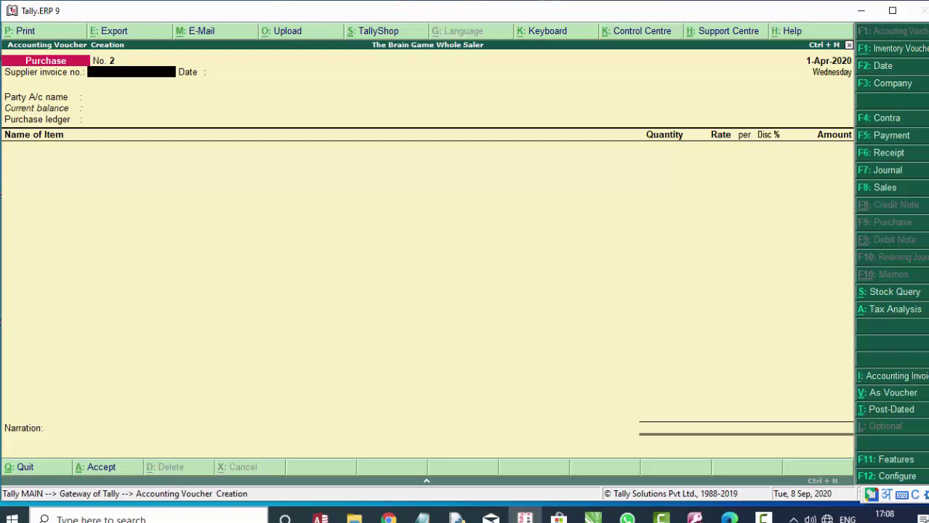
key(F5)
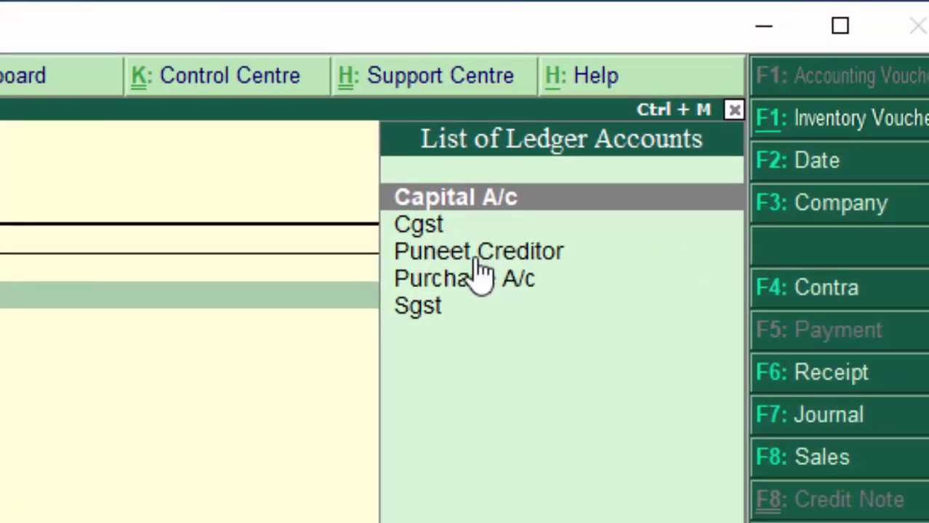
click(472, 256)
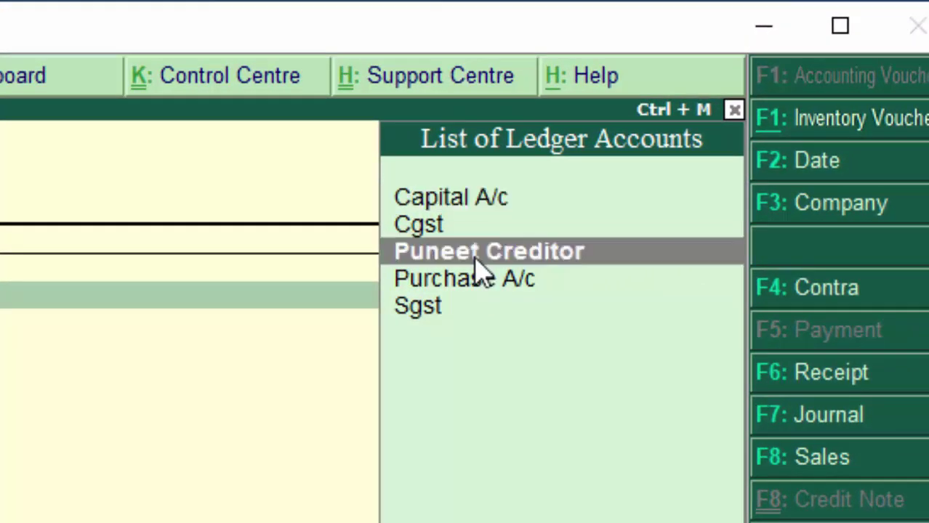
key(Return)
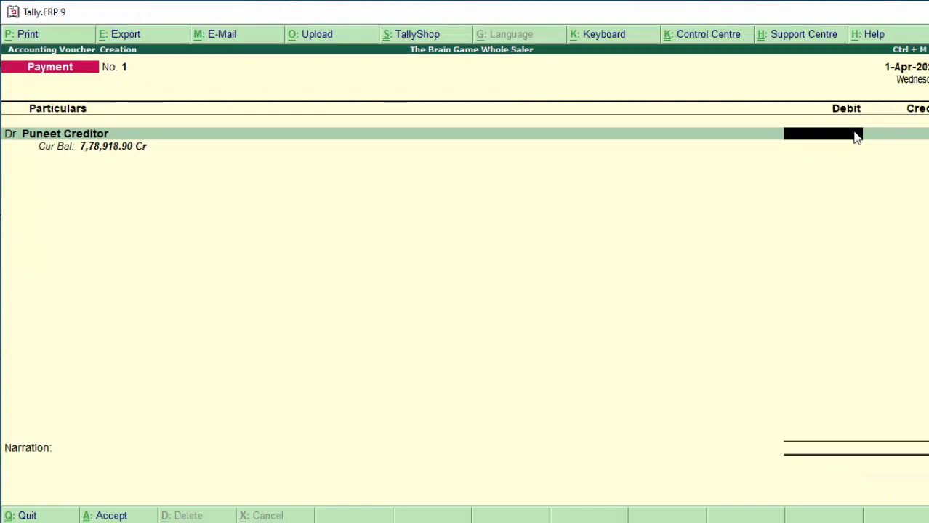
text(778918)
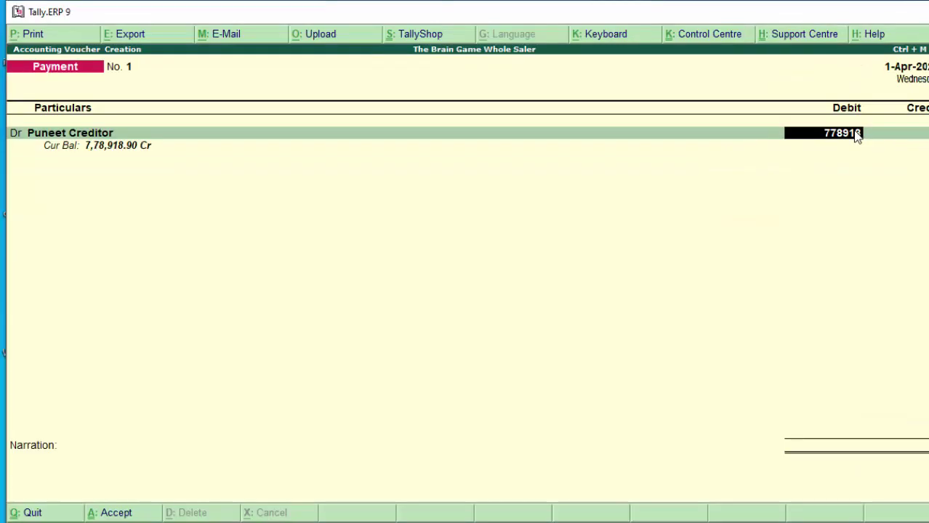
text(.90)
key(Return)
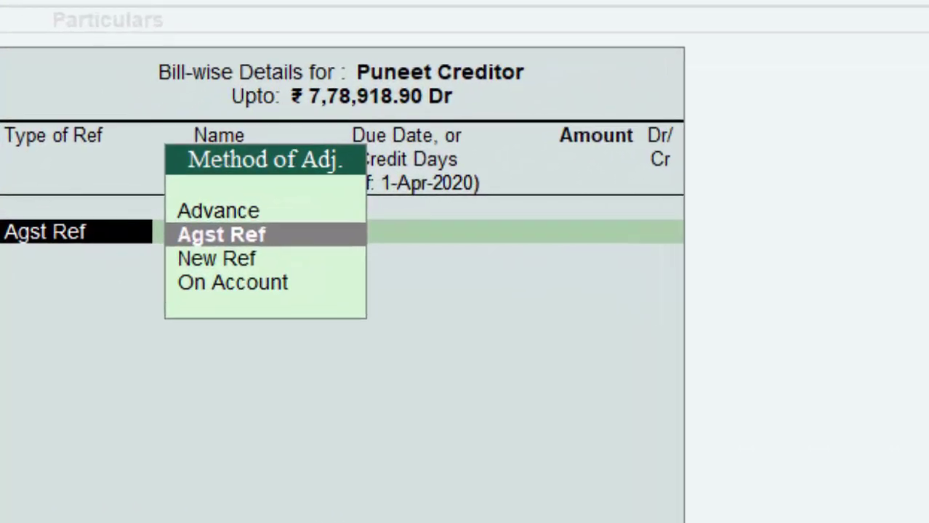
Settle the amount against pending bill 700, credit Cash, and accept the voucher.
key(Return)
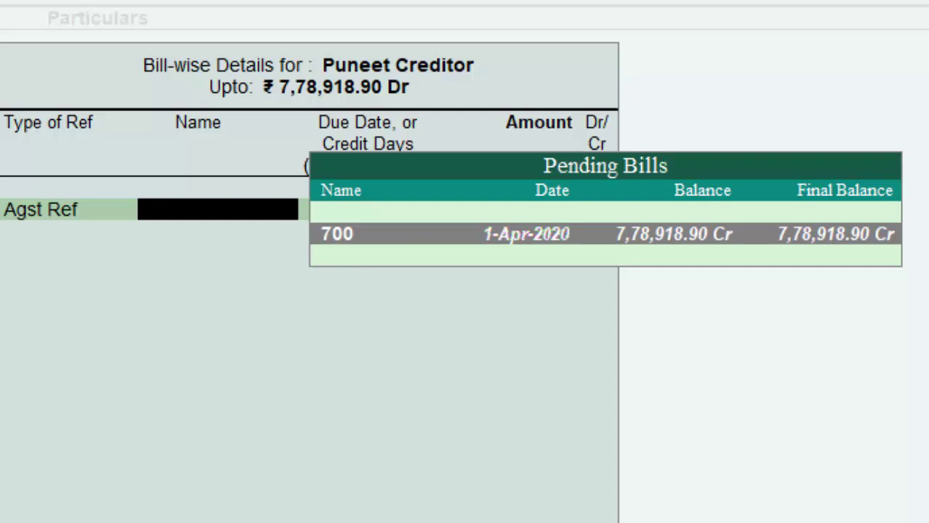
key(Return)
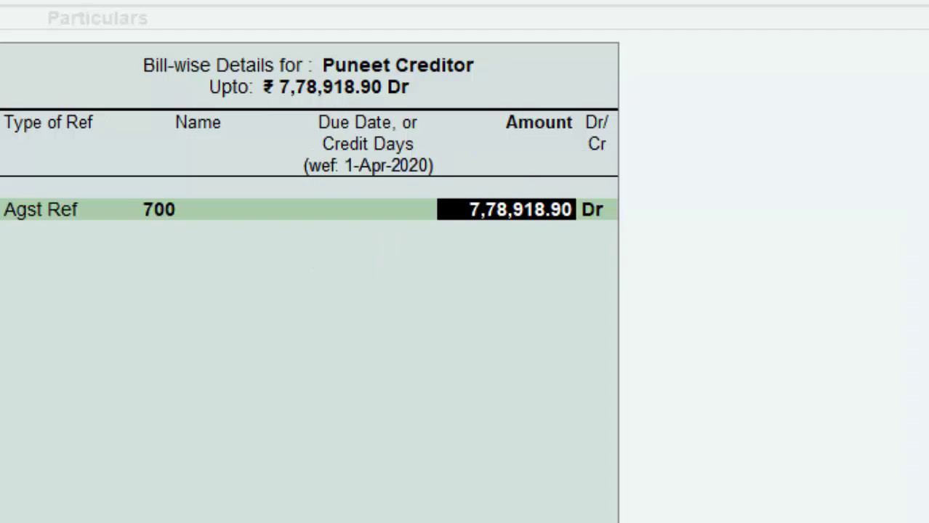
key(Return)
key(Return)
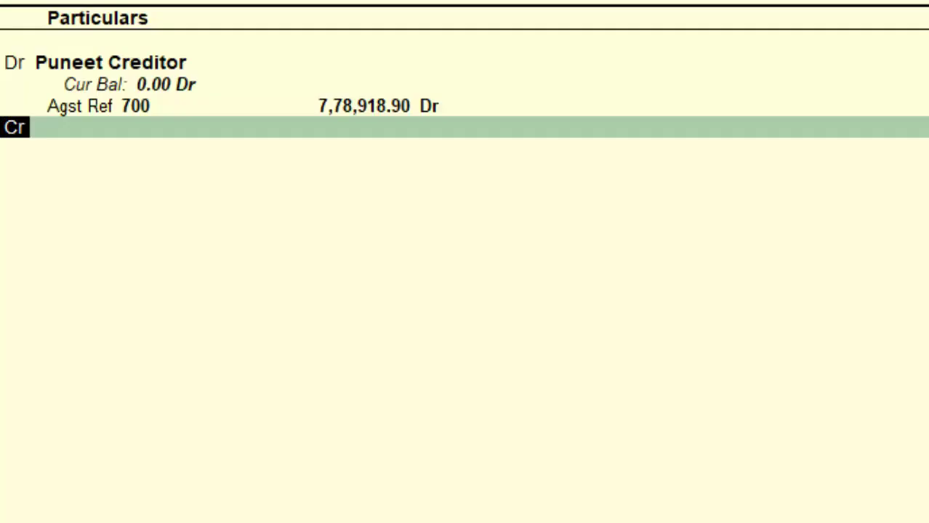
key(Return)
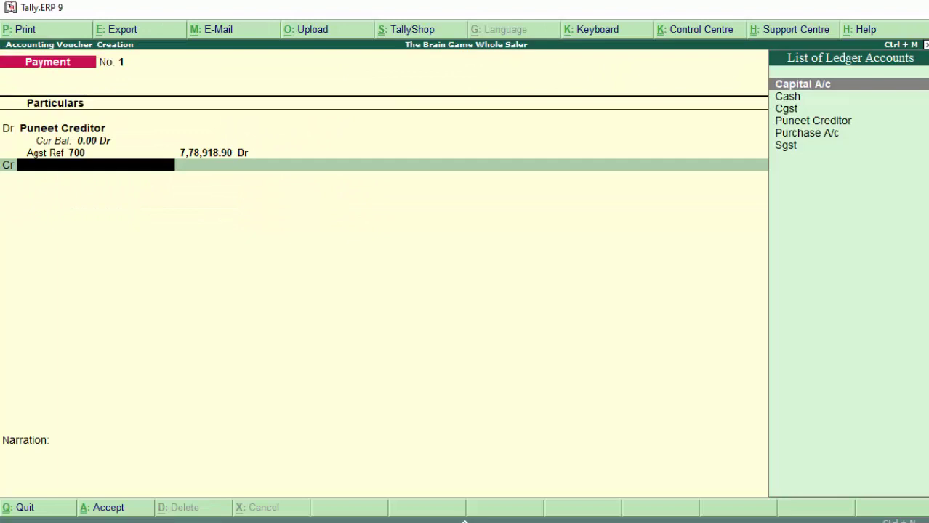
key(Down)
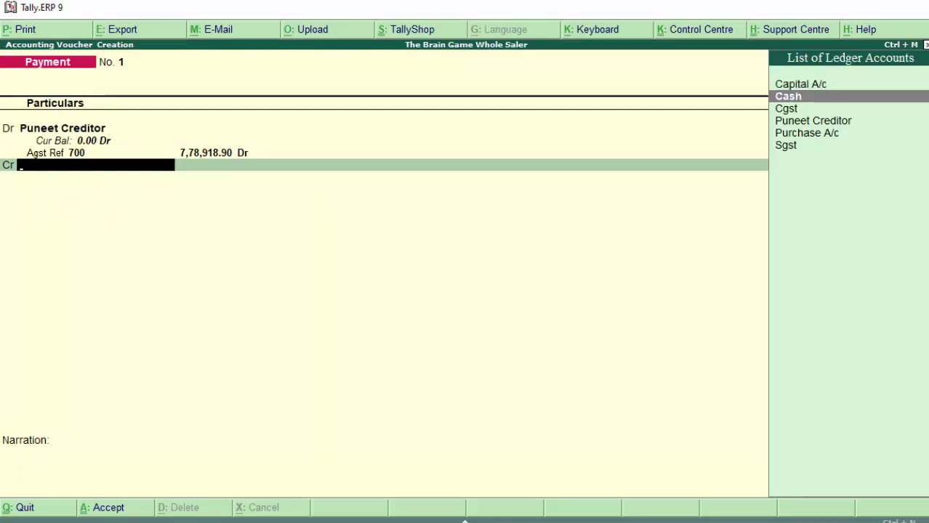
key(Return)
key(Return)
key(Return)
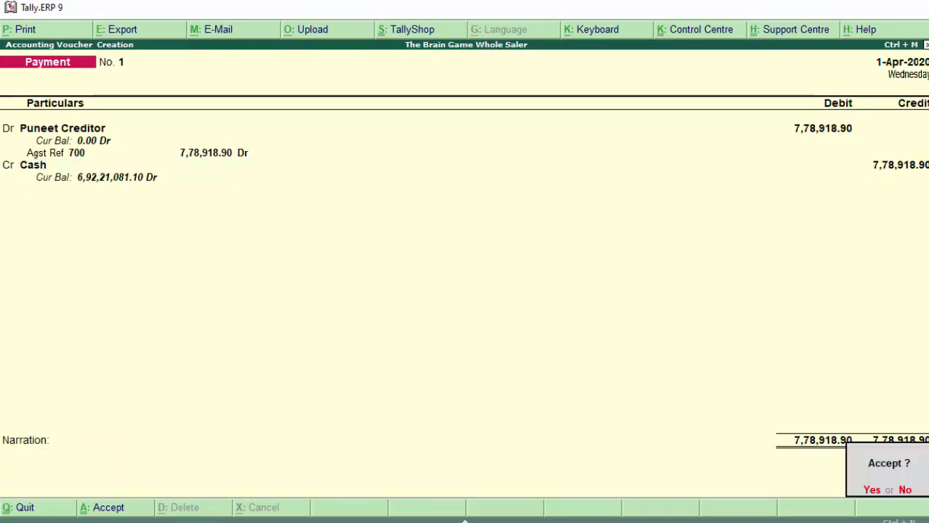
key(Return)
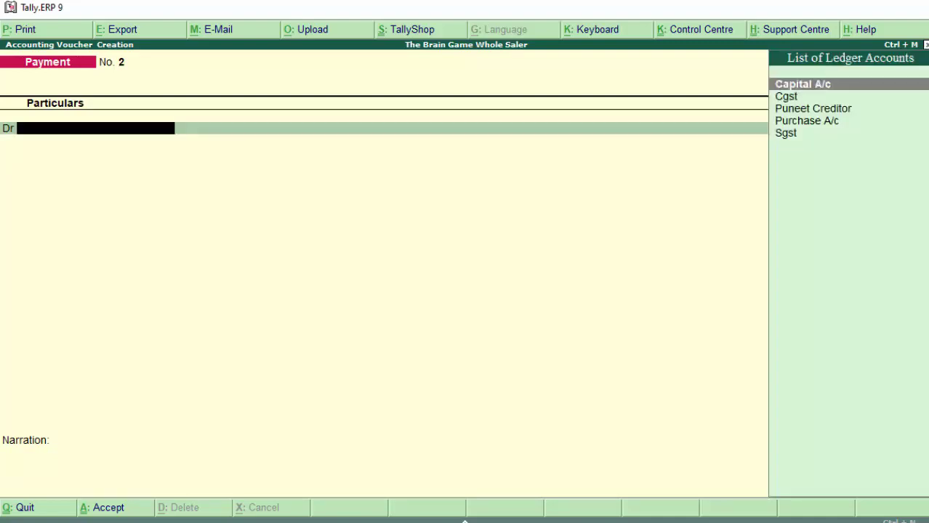
key(Down)
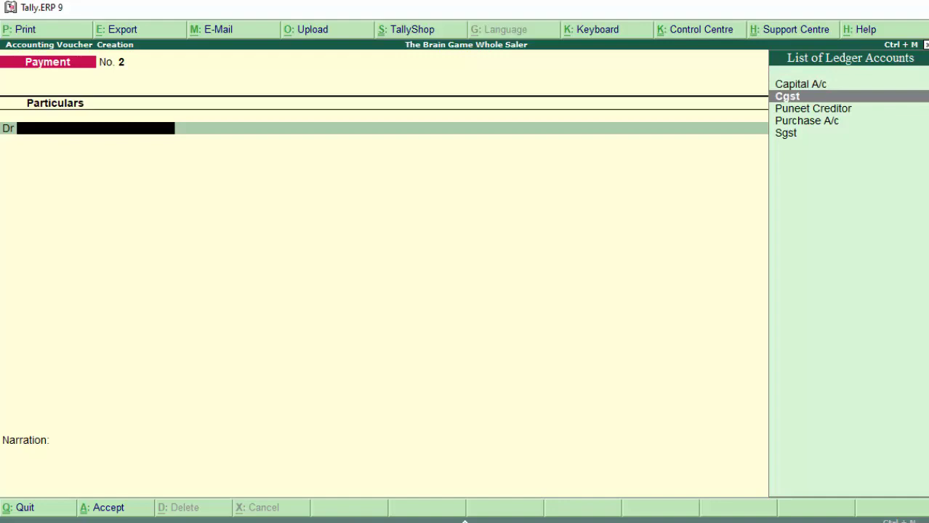
key(Down)
key(Return)
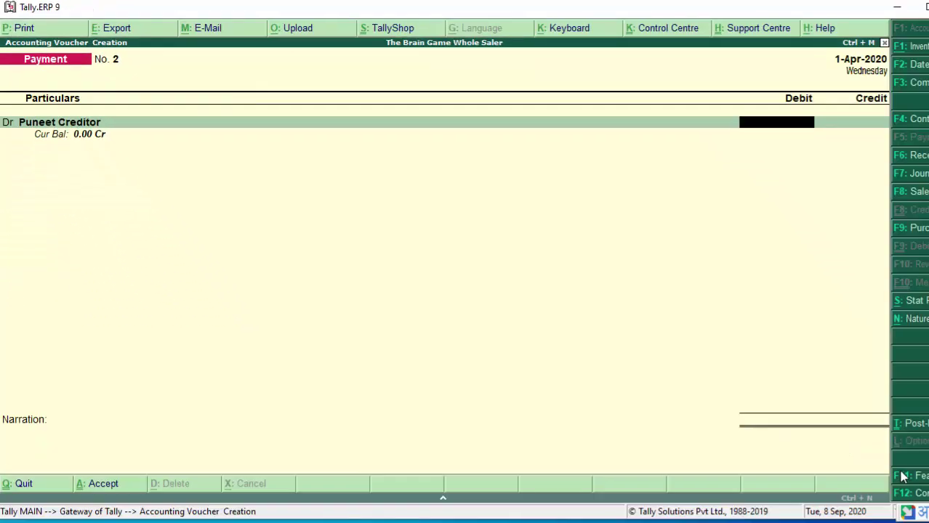
key(Escape)
key(Return)
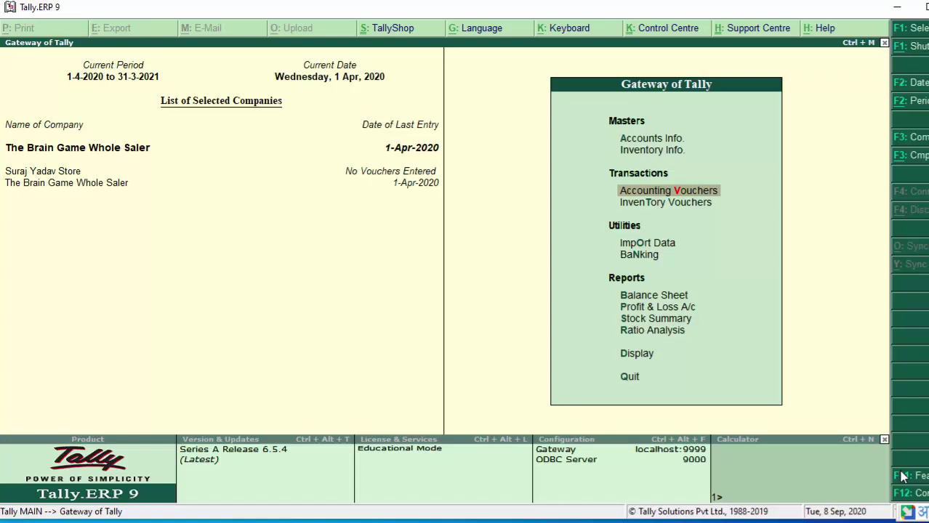
key(Return)
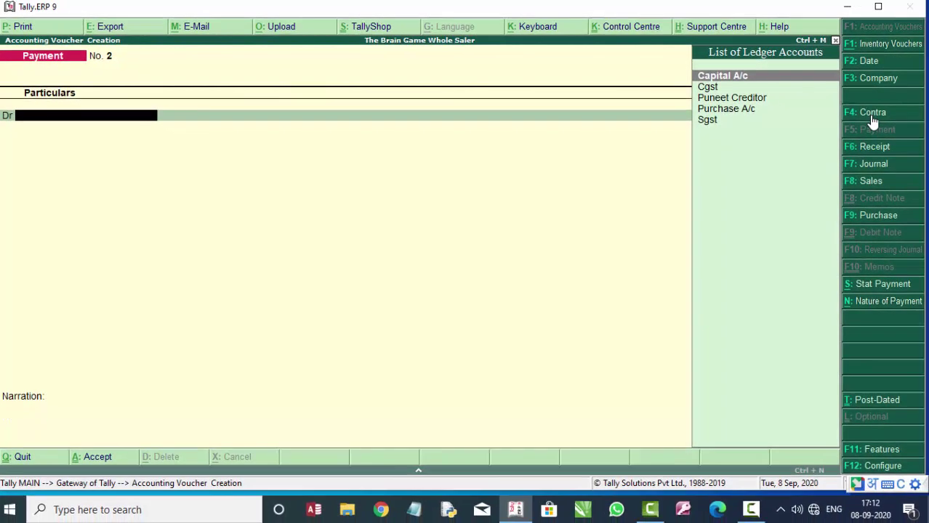
Switch to a Contra voucher and set 'Use single entry mode' to Yes in its configuration.
click(871, 115)
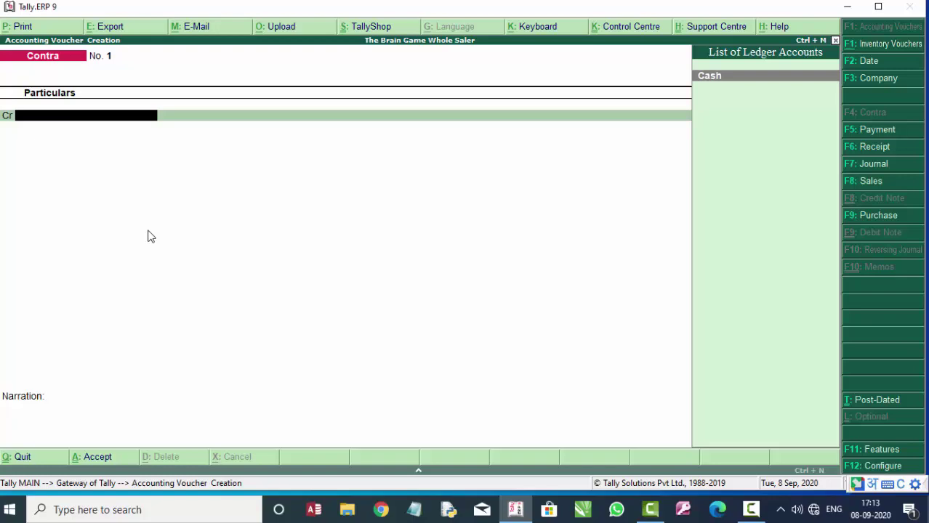
key(F12)
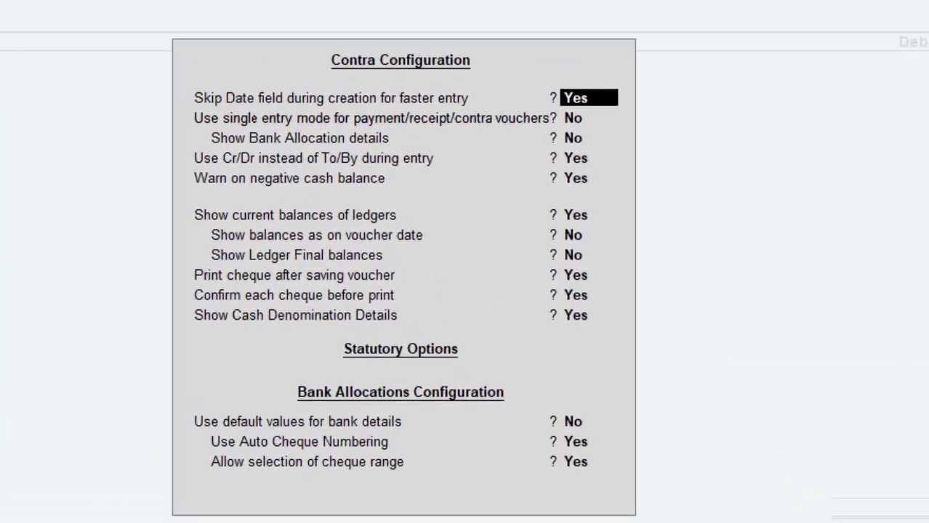
key(Return)
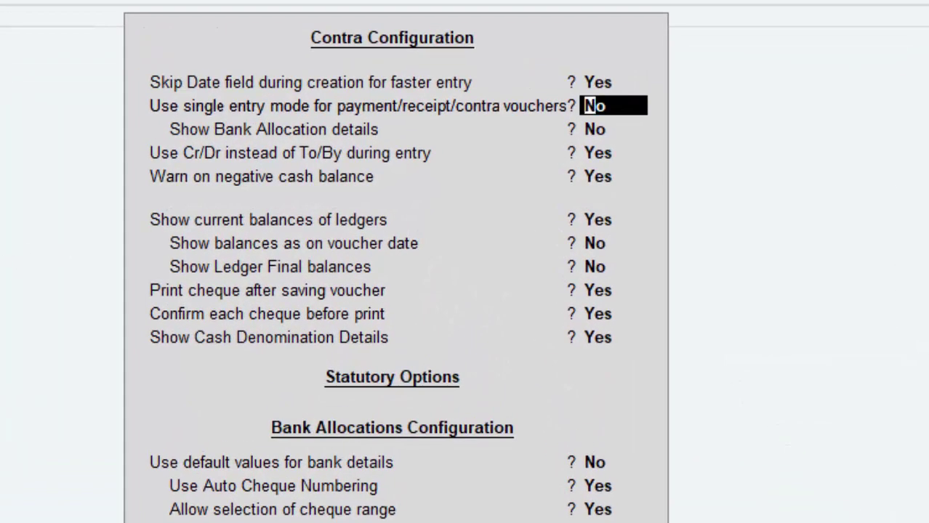
text(y)
key(ctrl+a)
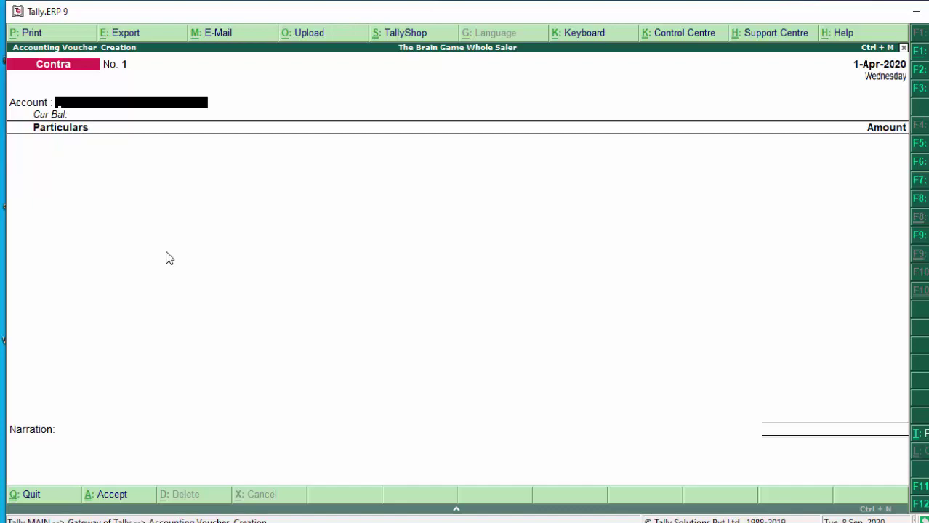
Create a State Bank of India ledger under the Bank Accounts group.
key(alt+c)
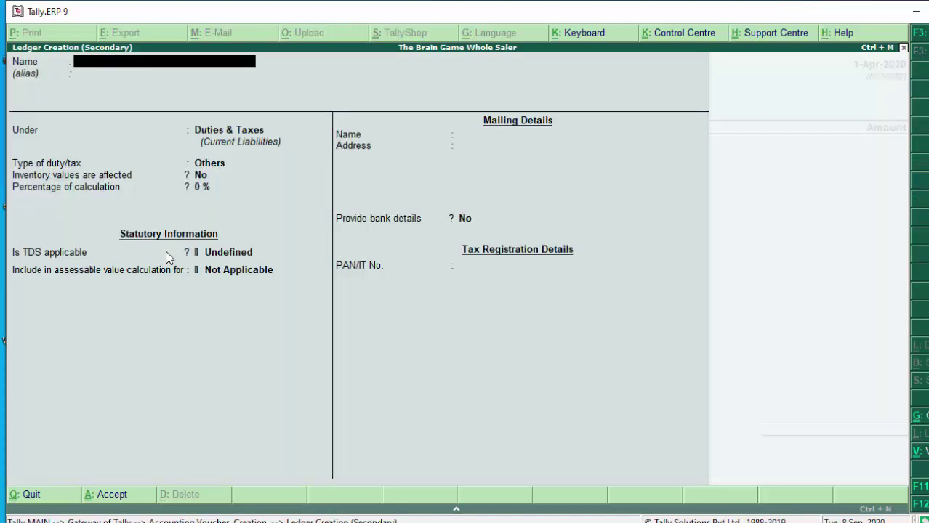
text(S)
text(tate)
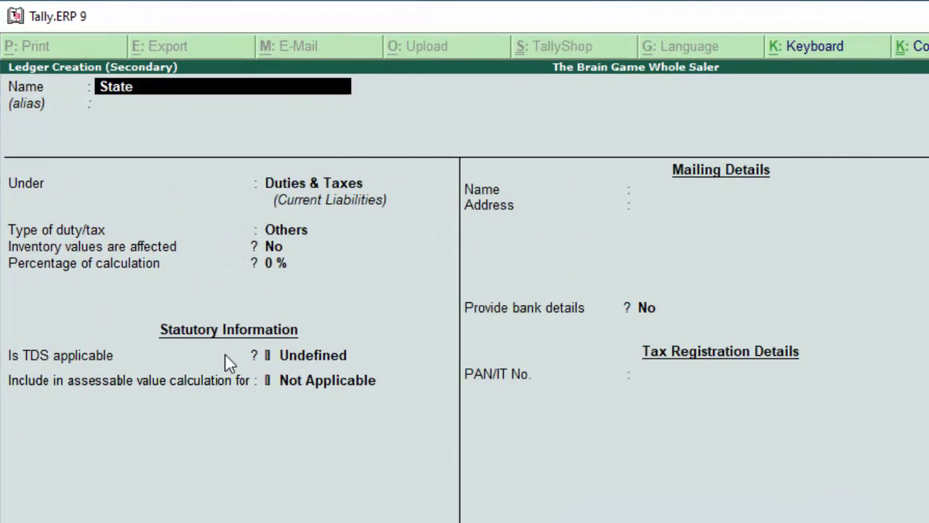
text( Bank)
text( of in)
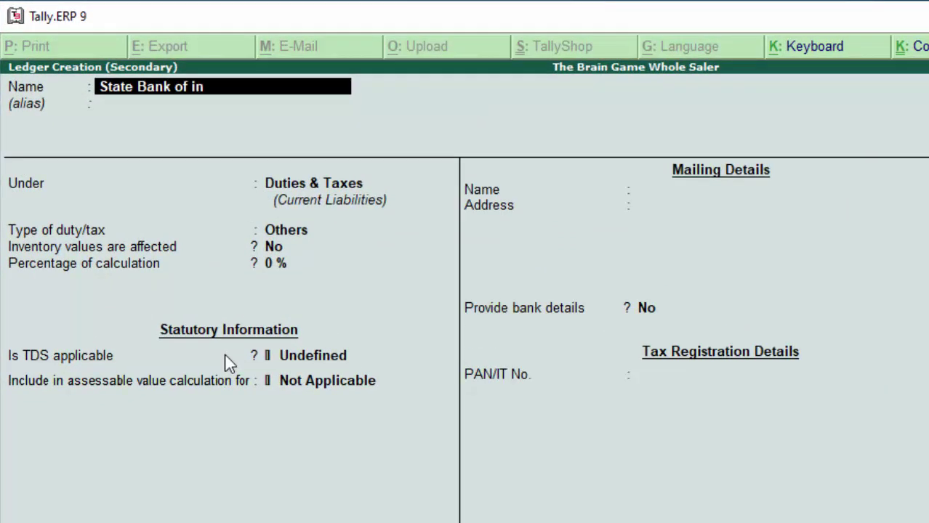
text(dia)
key(Return)
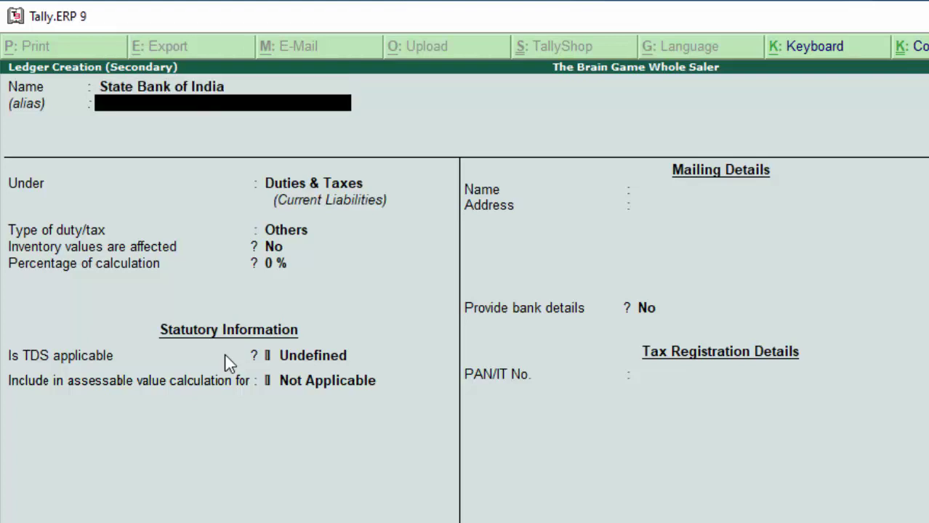
key(Return)
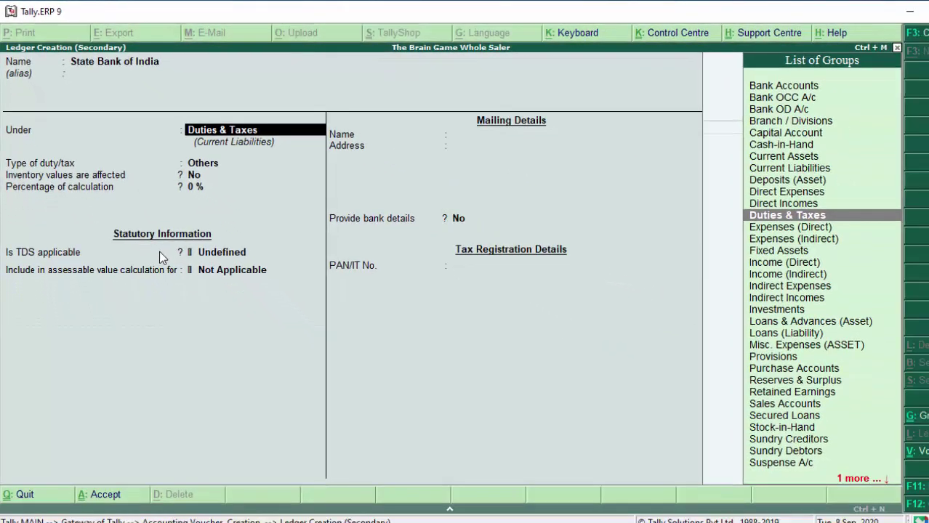
text(B)
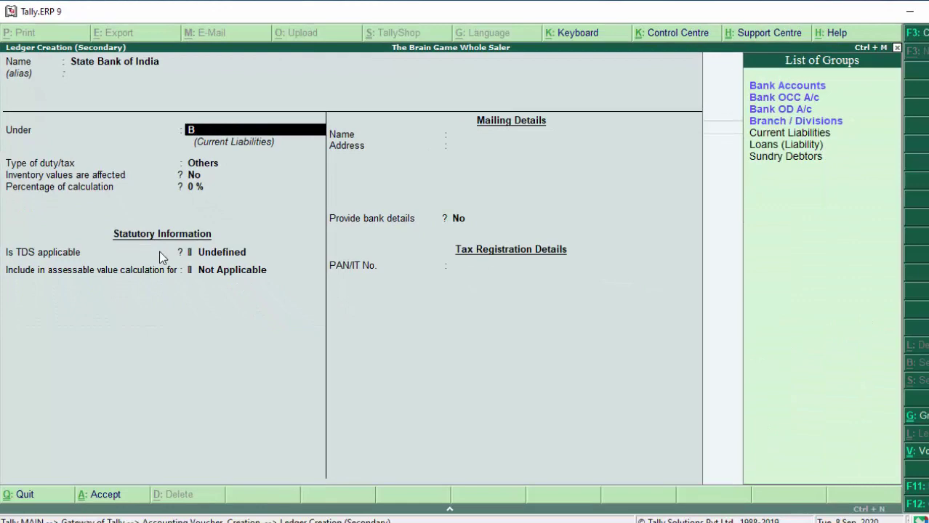
key(Return)
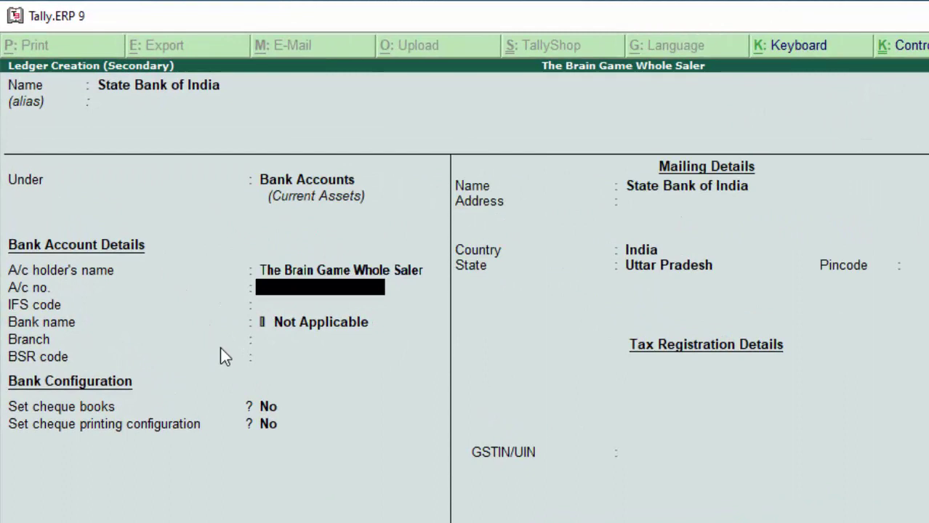
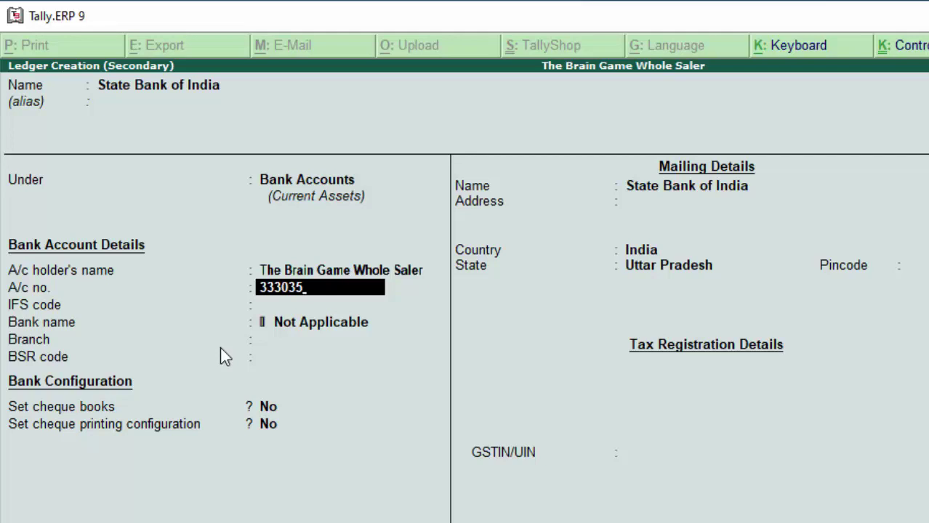
Enter the bank account number and IFS code SBIN0067, leaving Branch and BSR code blank.
key(Return)
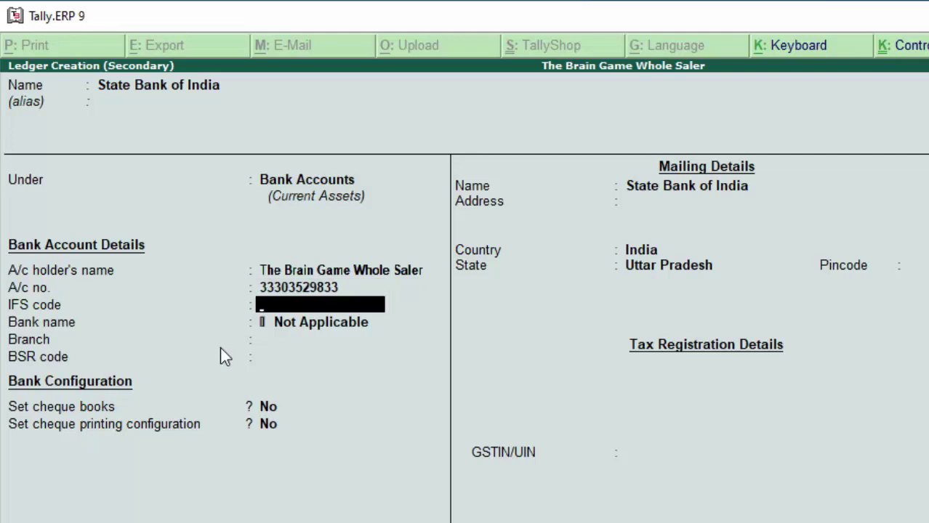
text(SBIN0067)
key(Return)
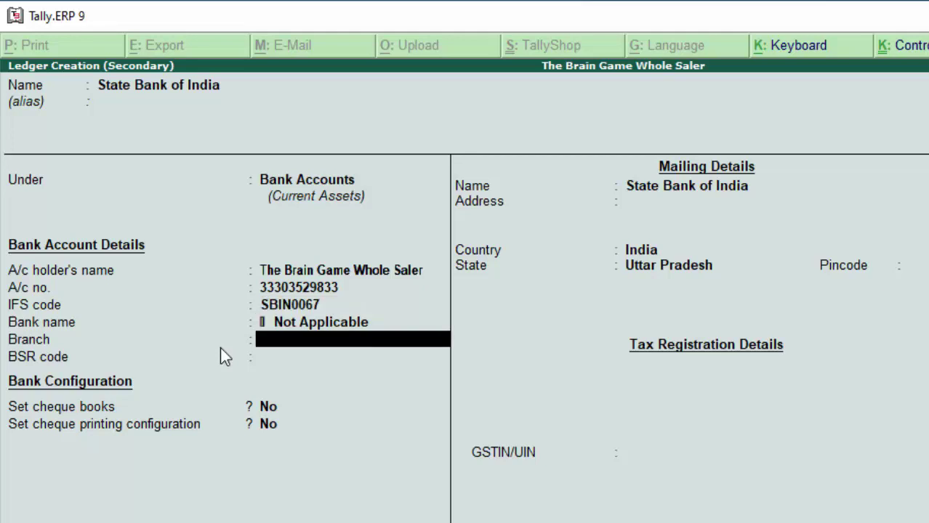
key(Return)
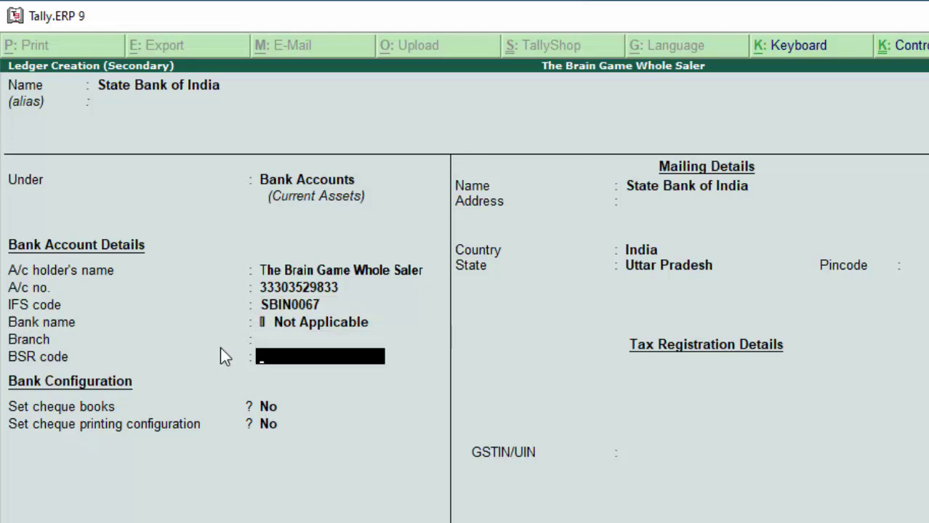
key(Return)
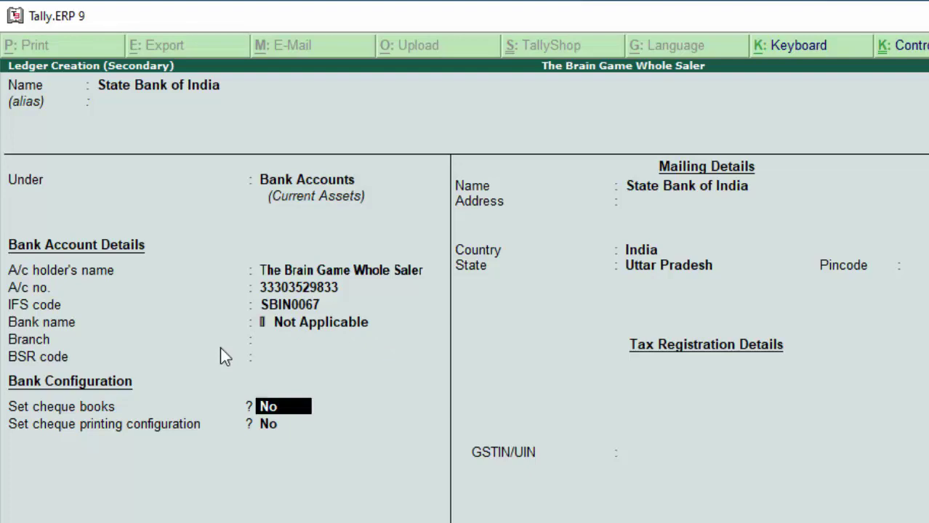
Add cheque book Brain Game Whole Saler covering cheques 100001 to 100067.
text(y)
key(Return)
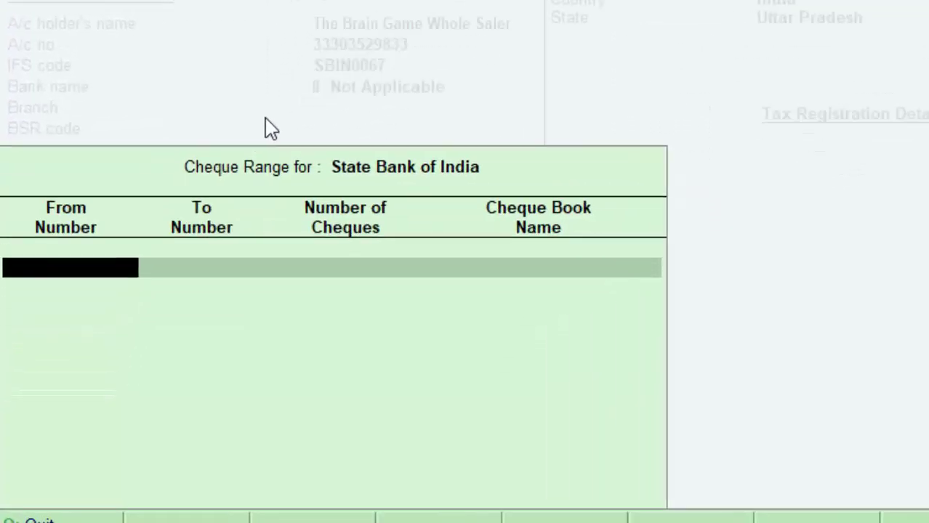
text(1)
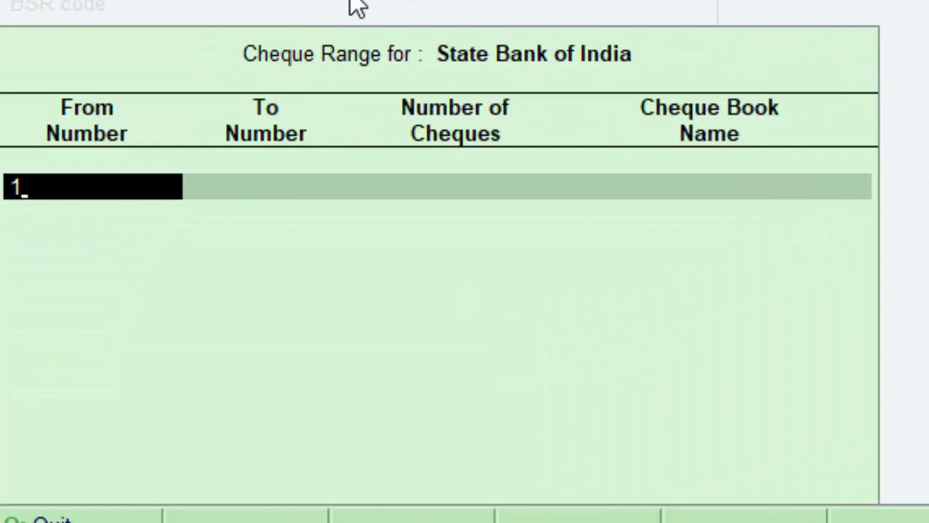
text(000)
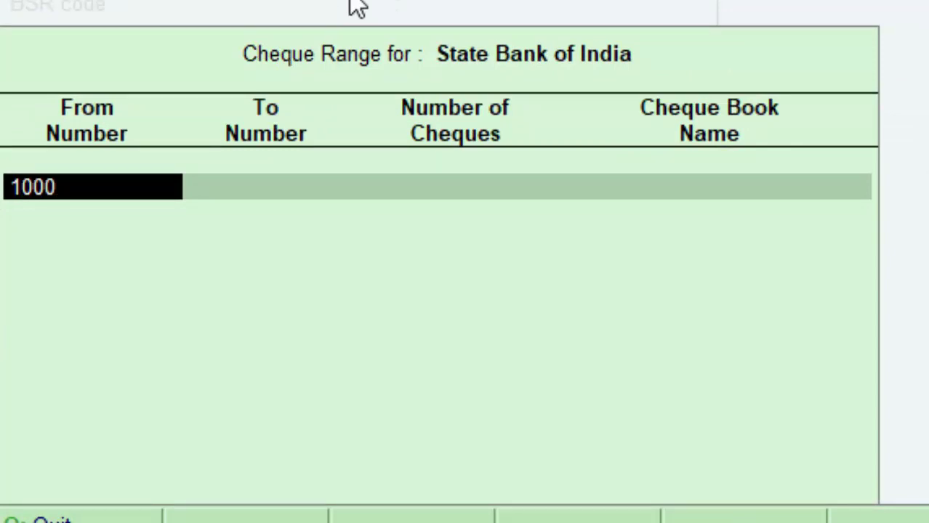
text(01)
key(Return)
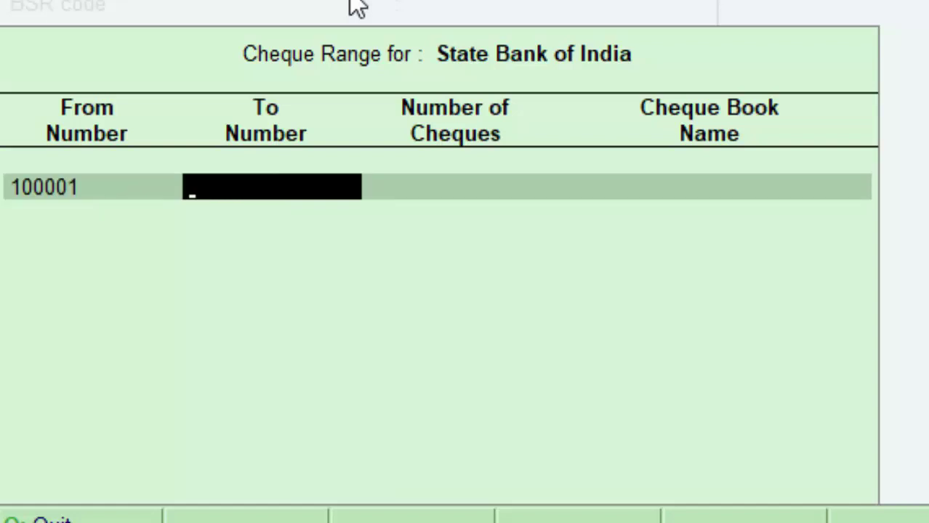
text(100067)
key(Return)
key(Return)
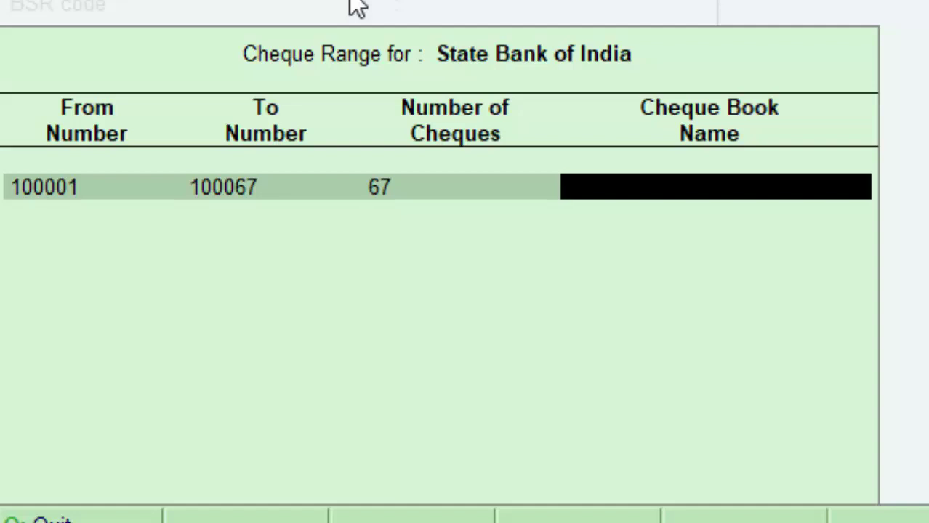
text(B)
text(rain)
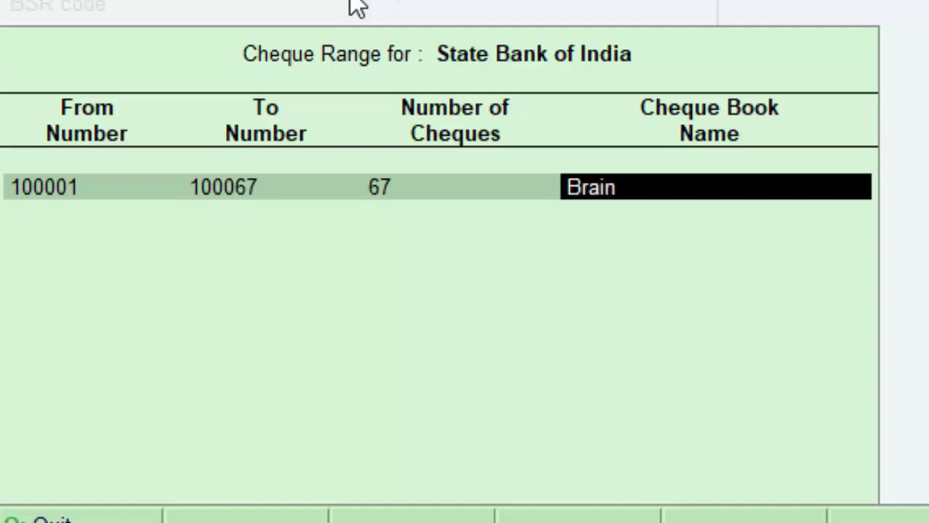
text( Game Whole Saler)
key(Return)
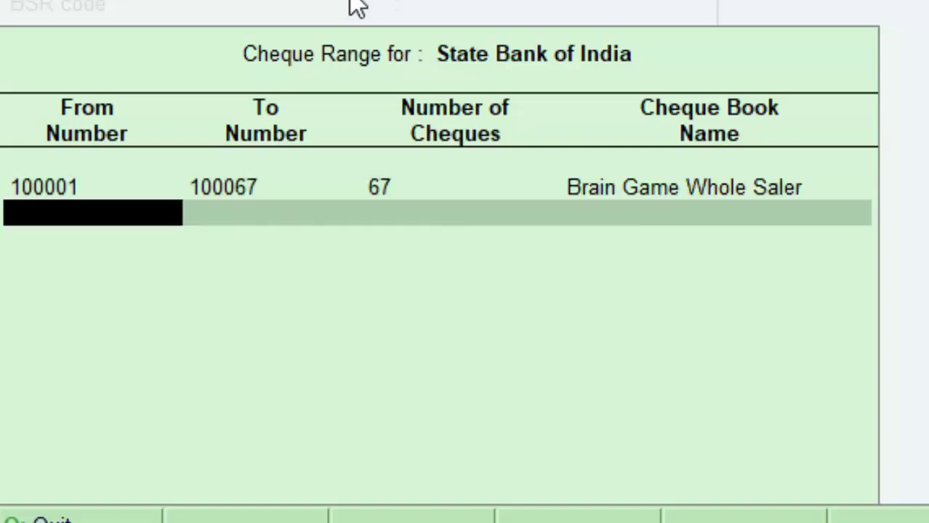
key(Return)
key(Return)
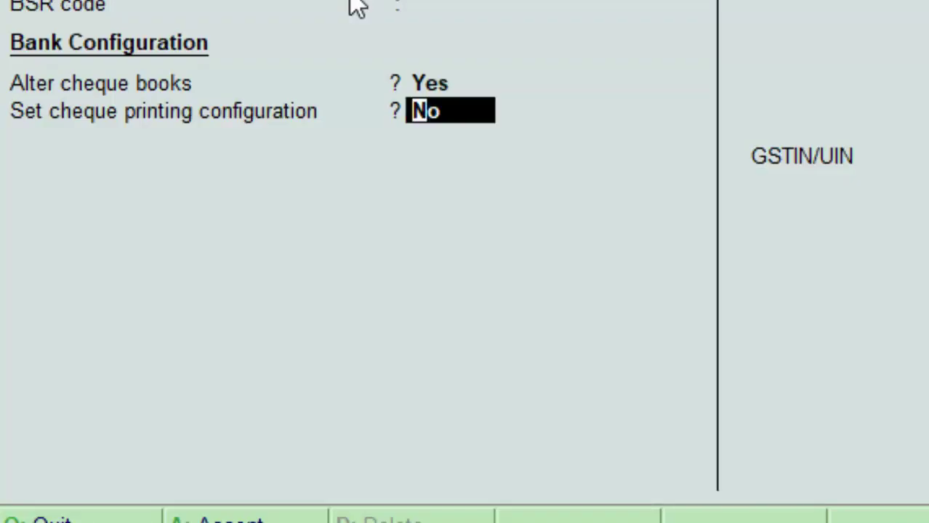
Set cheque printing configuration to Yes, leaving its settings unchanged.
text(y)
key(Return)
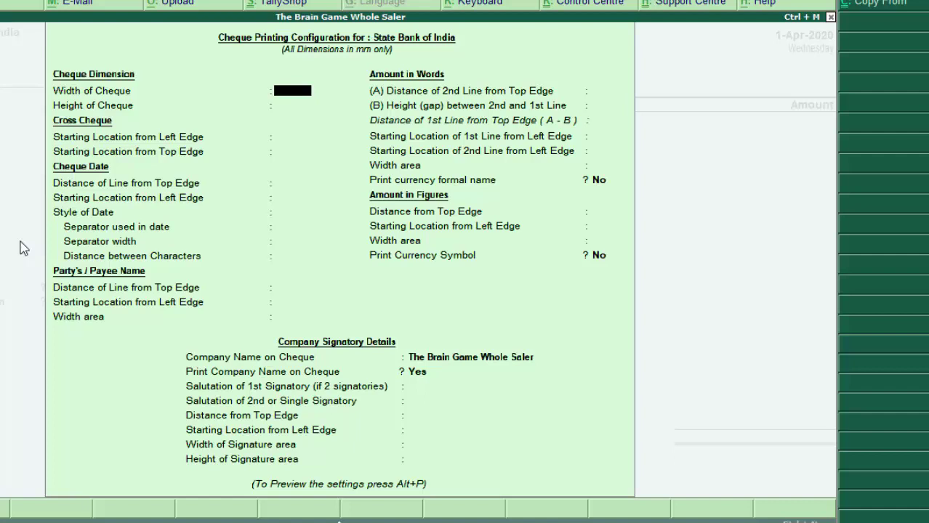
key(Escape)
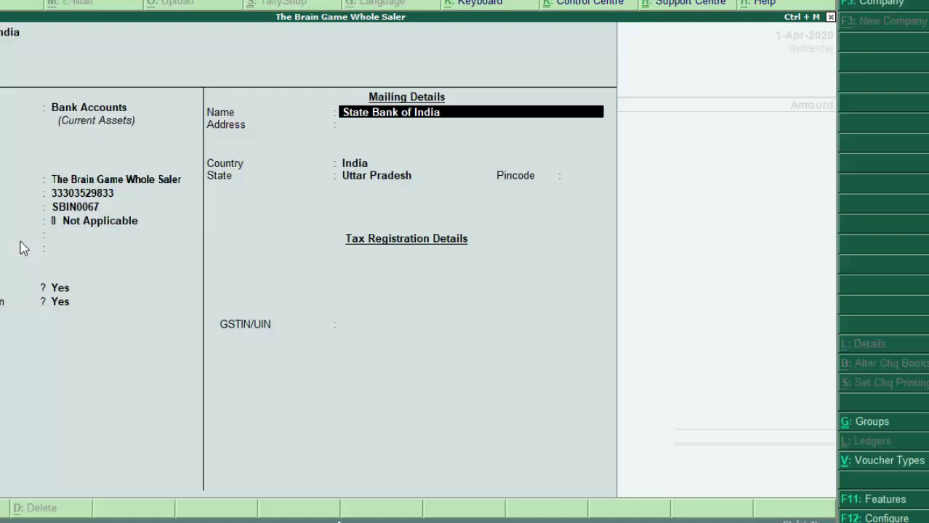
Enter the address New Colony Deoria and finish the State Bank of India ledger.
key(Return)
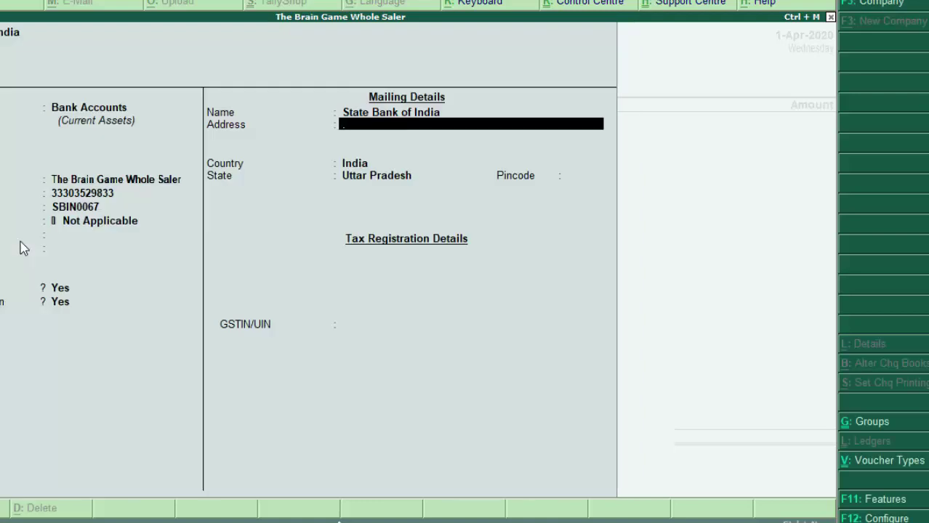
text(New Co)
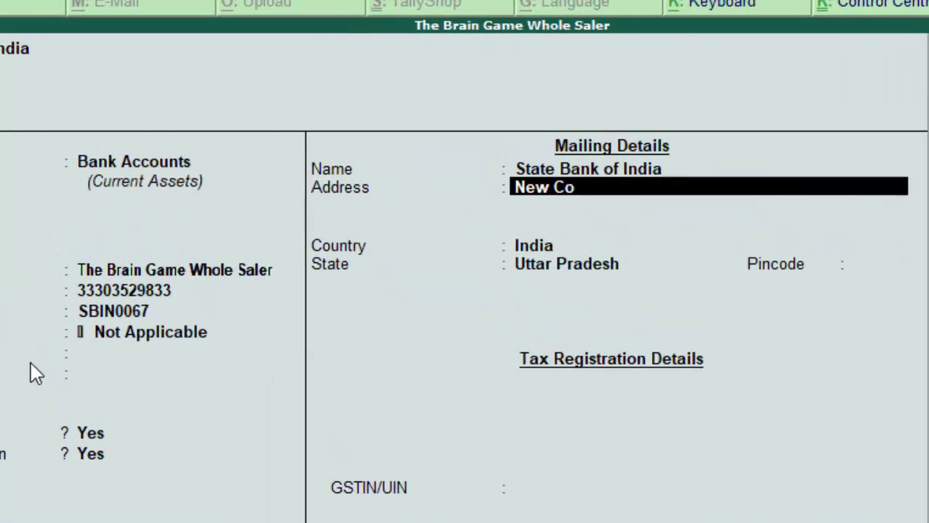
text(lony d)
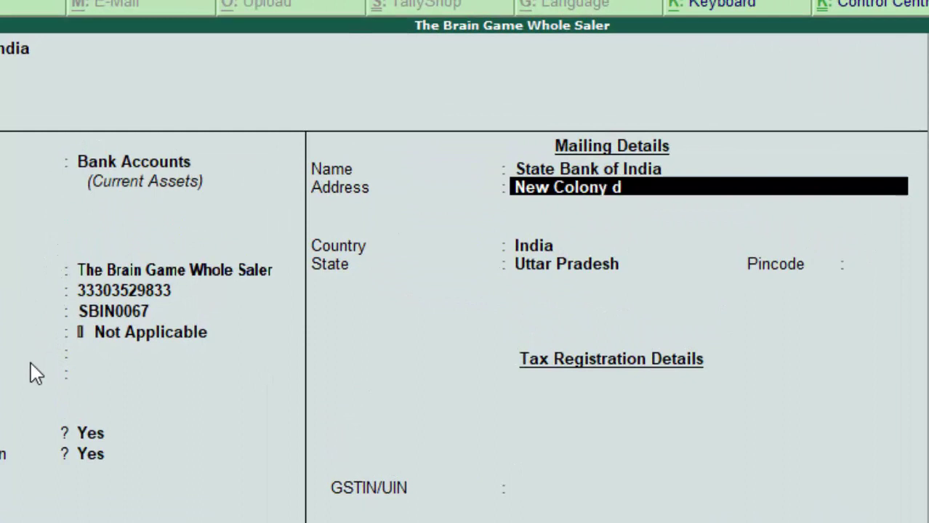
key(BackSpace)
text(Deori)
text(a)
key(Return)
key(Return)
key(Return)
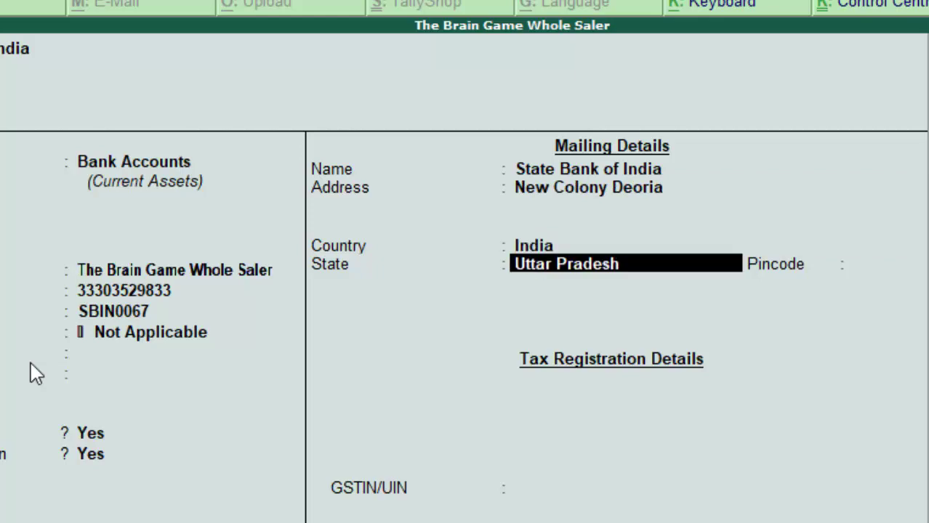
key(Return)
key(Return)
key(Return)
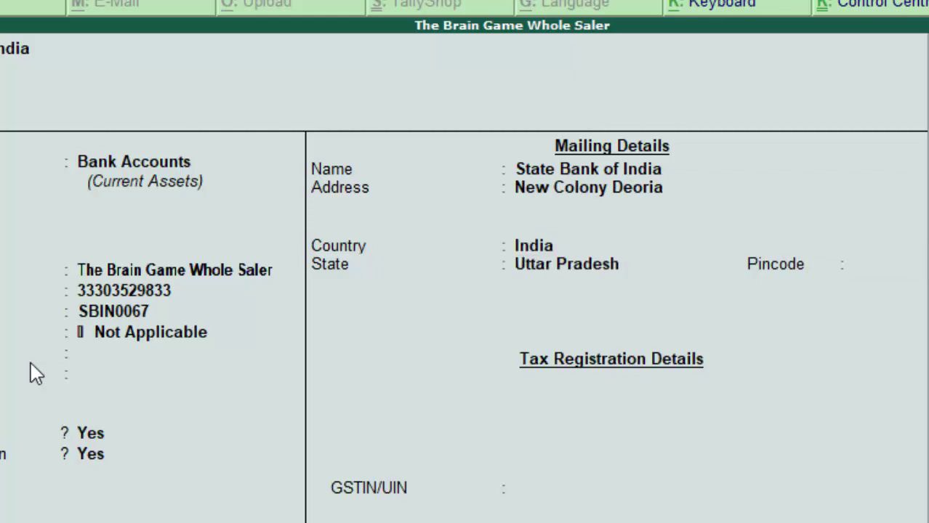
key(Return)
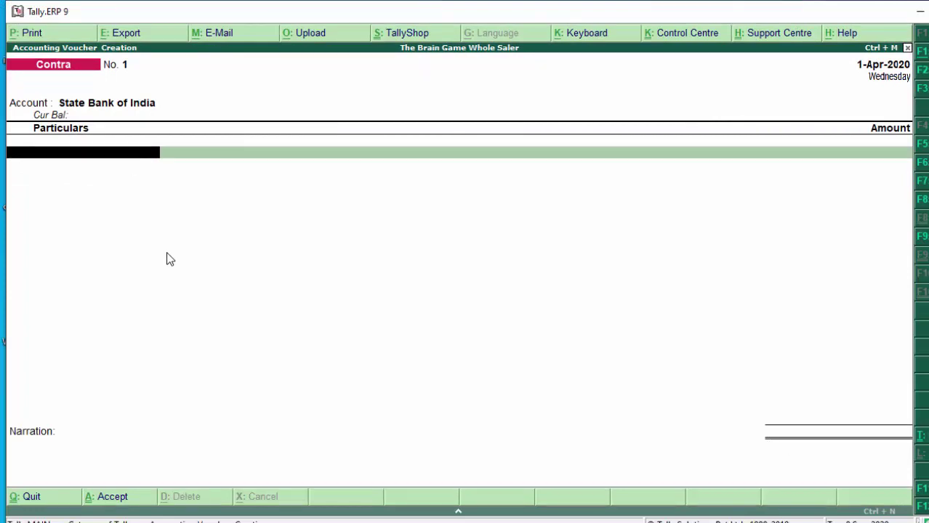
Take 1,00,000.00 from Cash on the Contra voucher.
text(C)
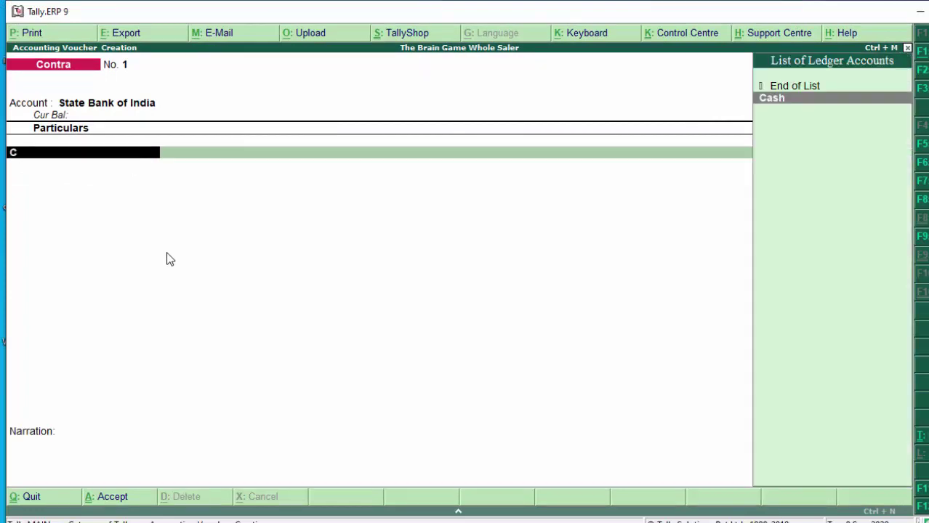
key(Return)
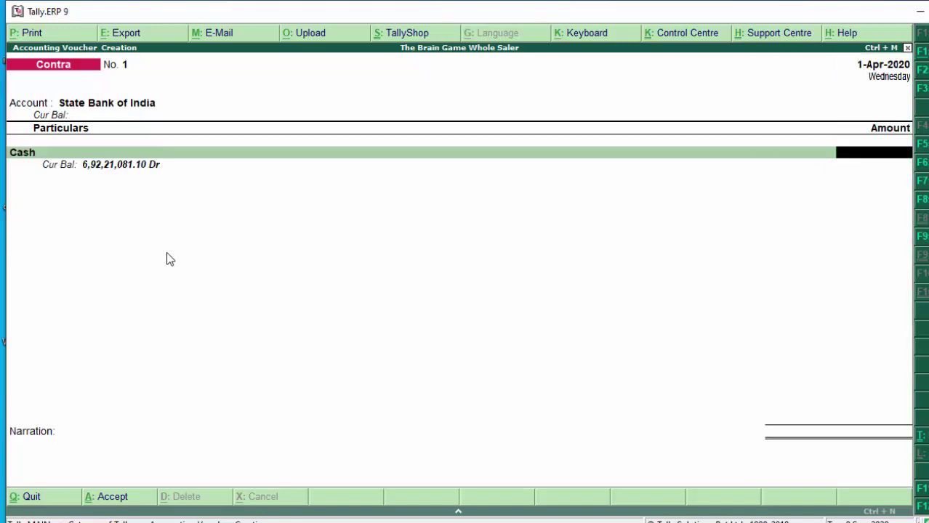
text(1000)
text(00)
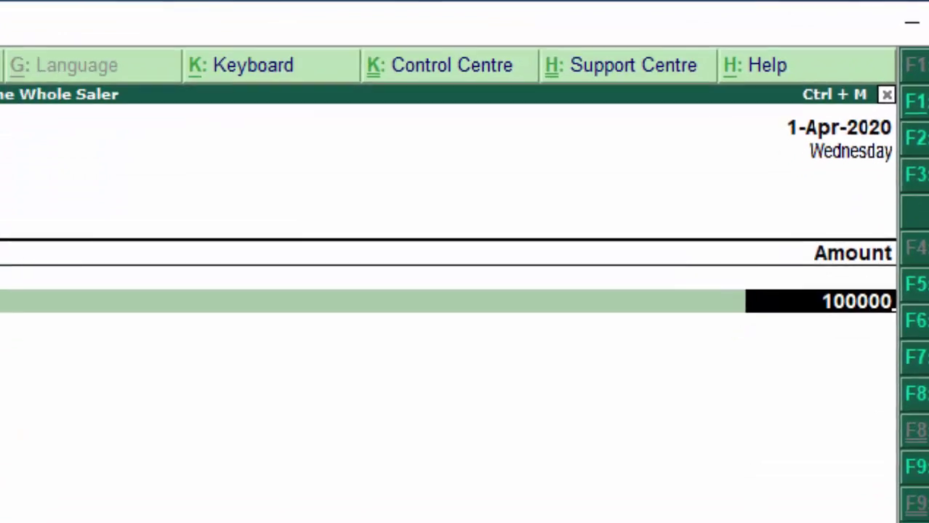
key(Return)
key(Return)
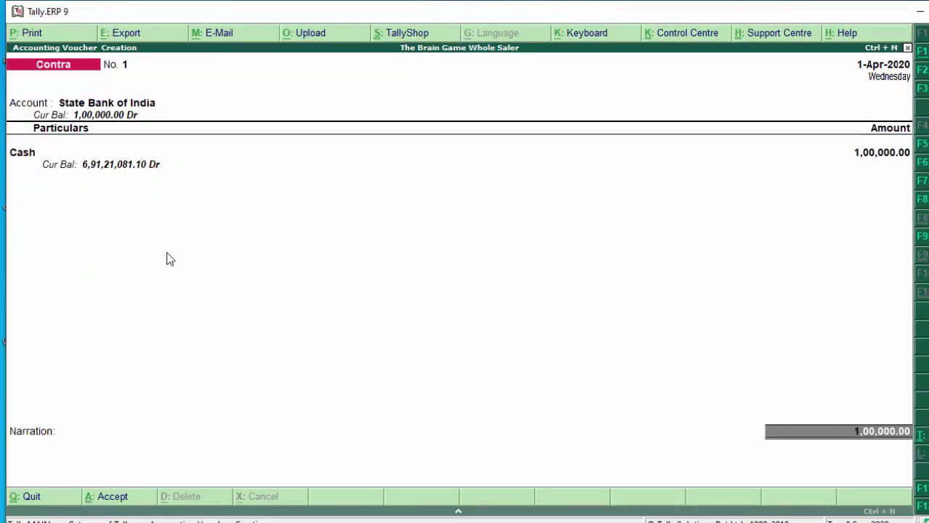
key(Return)
key(Return)
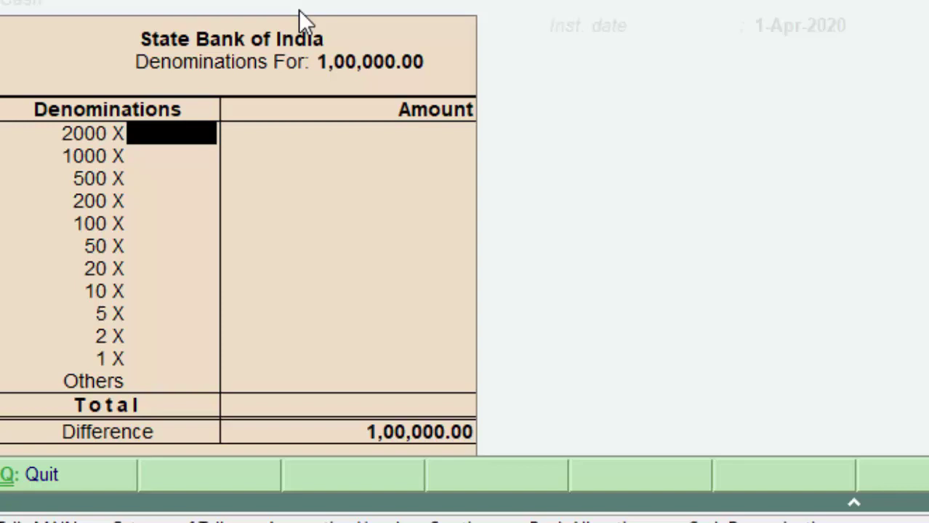
Record the denominations as 50 notes of 2000 and save the voucher without narration.
text(50)
key(Return)
key(ctrl+a)
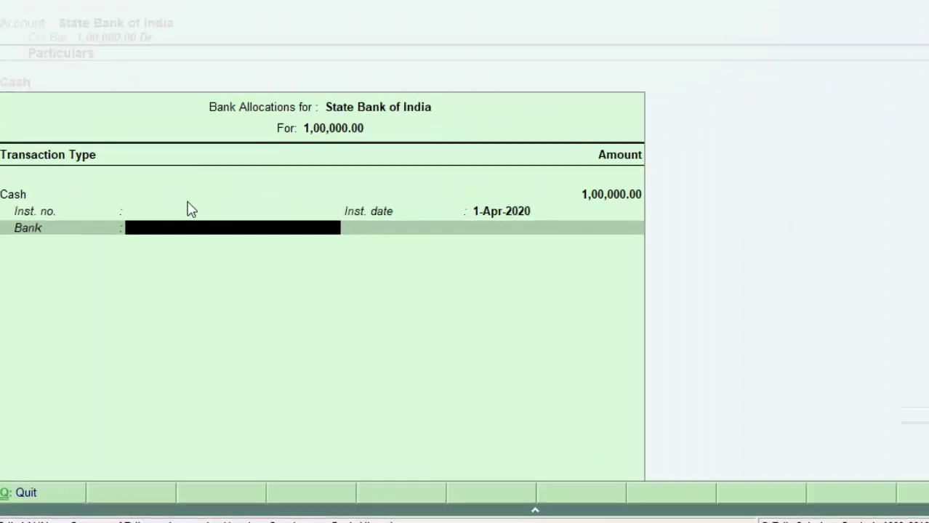
key(ctrl+a)
key(Return)
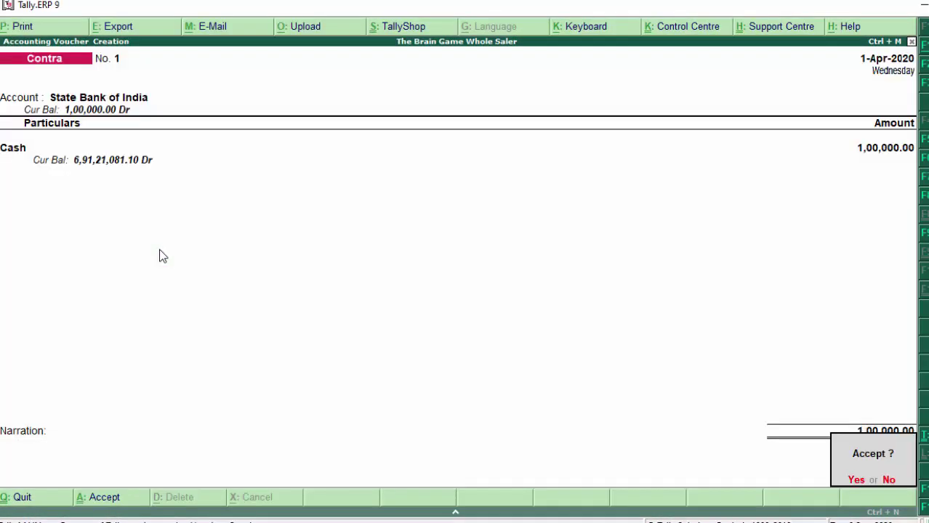
key(Return)
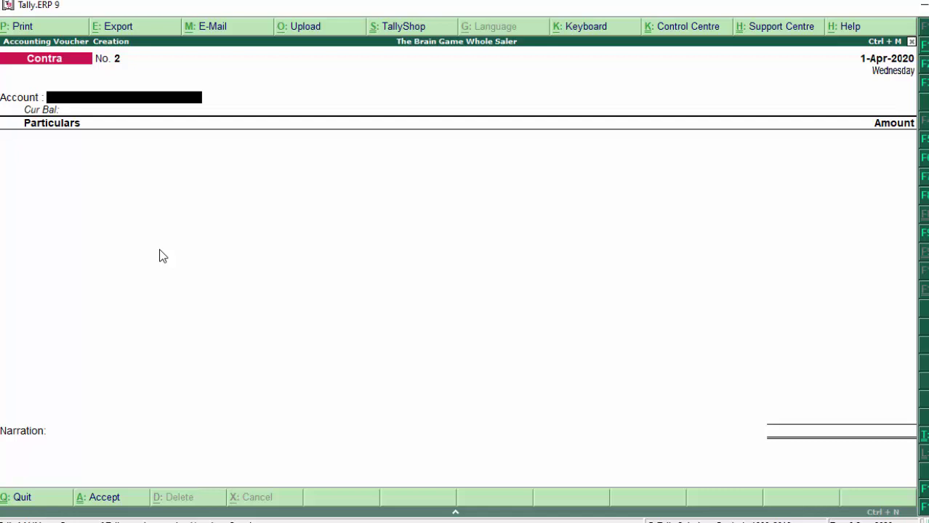
Leave the Contra entry and reopen voucher entry as a Payment voucher.
key(Escape)
key(y)
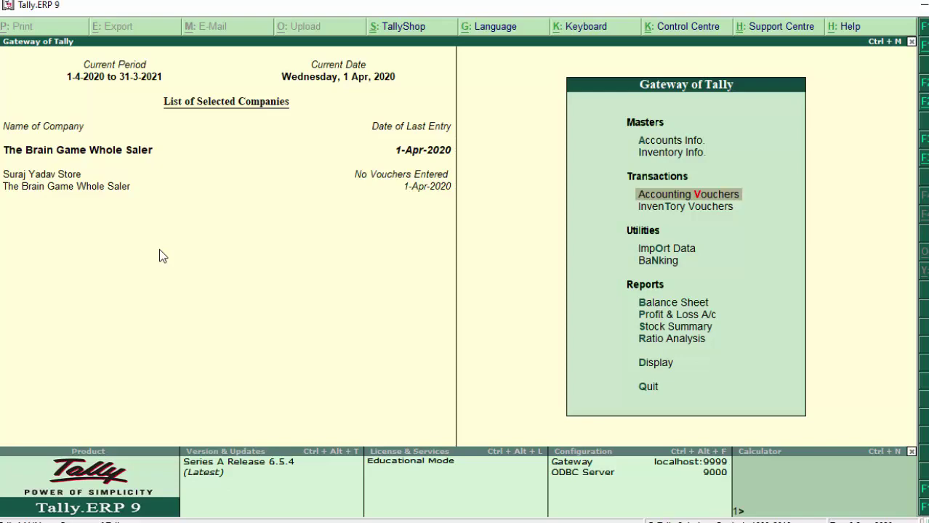
key(Return)
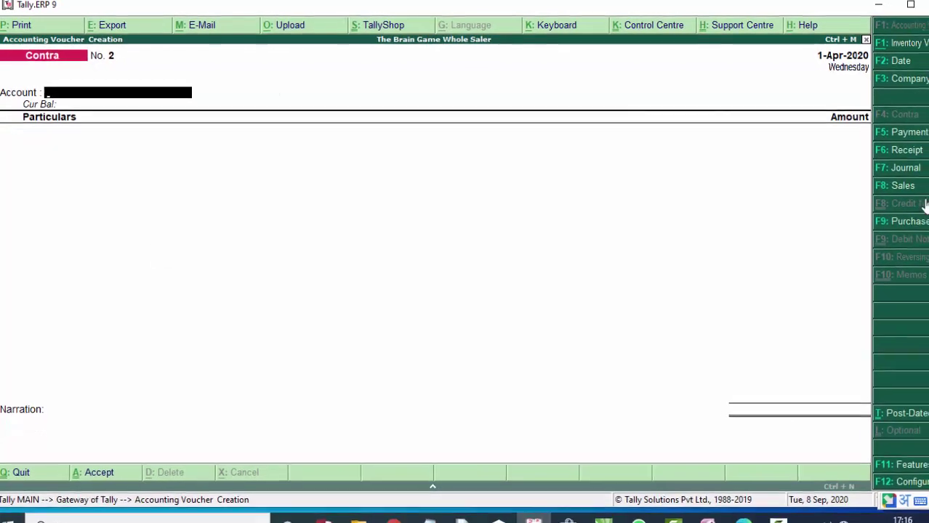
click(905, 133)
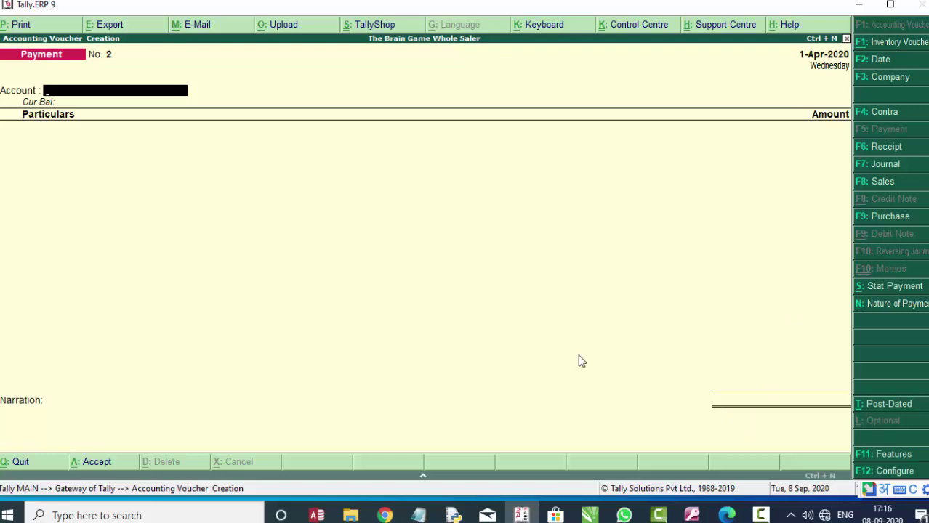
Set 'Use single entry mode' to No in the payment voucher configuration.
key(F12)
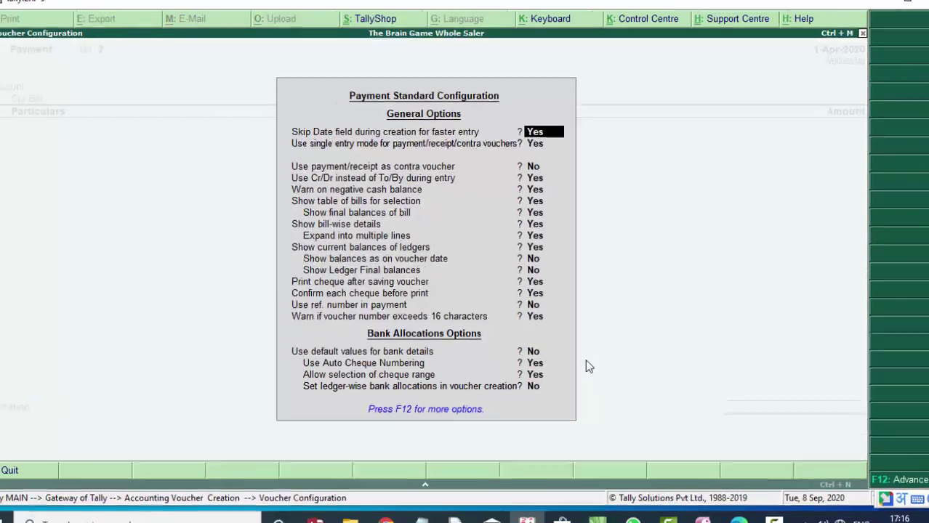
key(Return)
text(n)
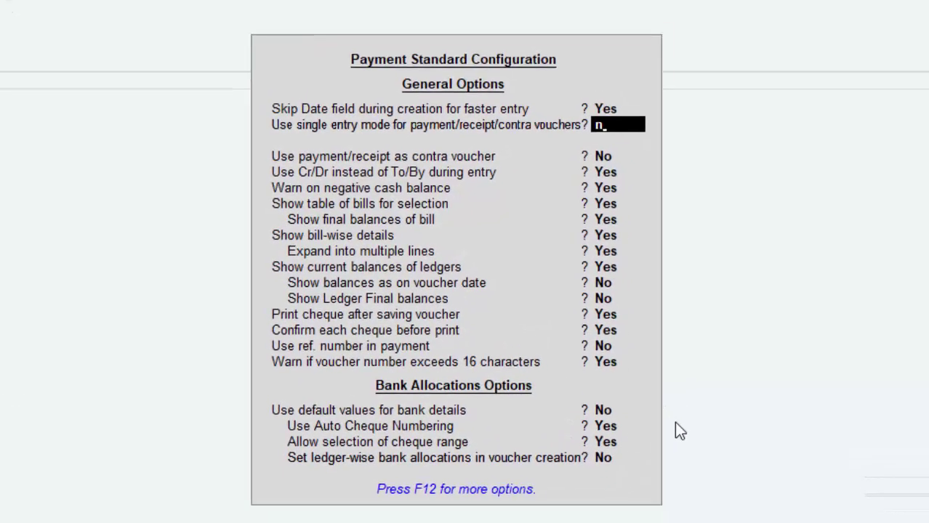
key(ctrl+a)
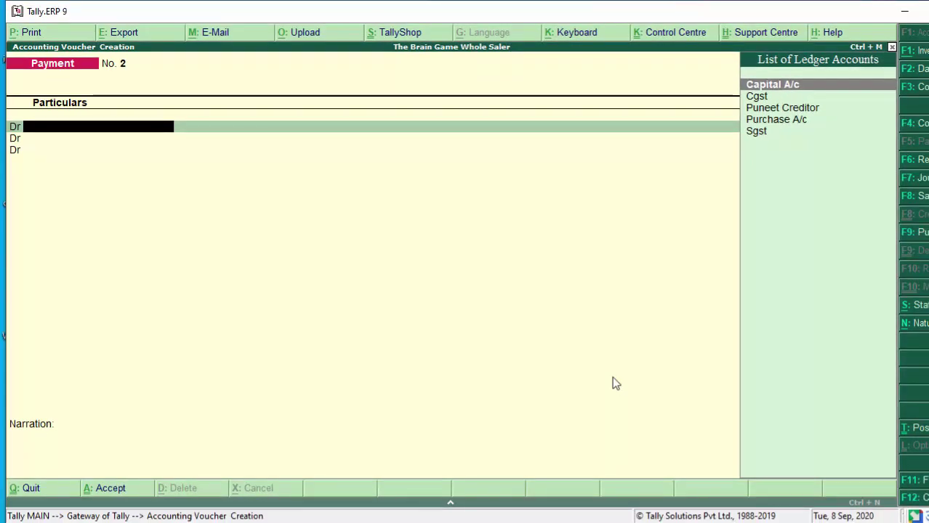
Create an Electricity Bill ledger under Direct Expenses, GST applicable, with supply type Services.
key(alt+c)
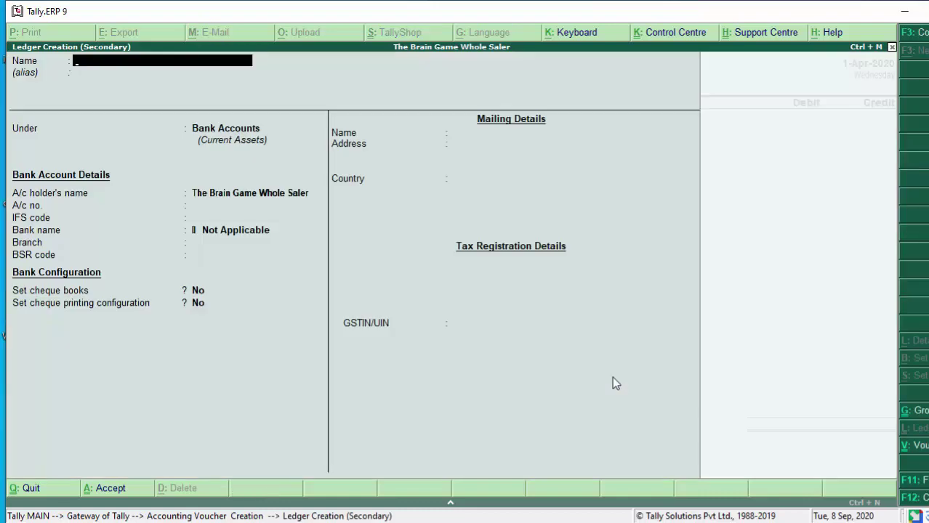
text(E)
text(l)
text(ec)
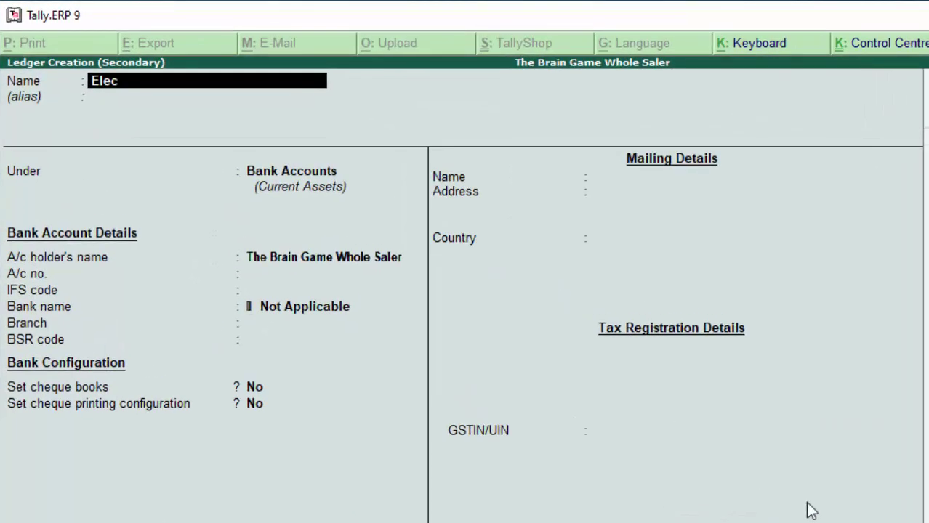
text(tricity Bill)
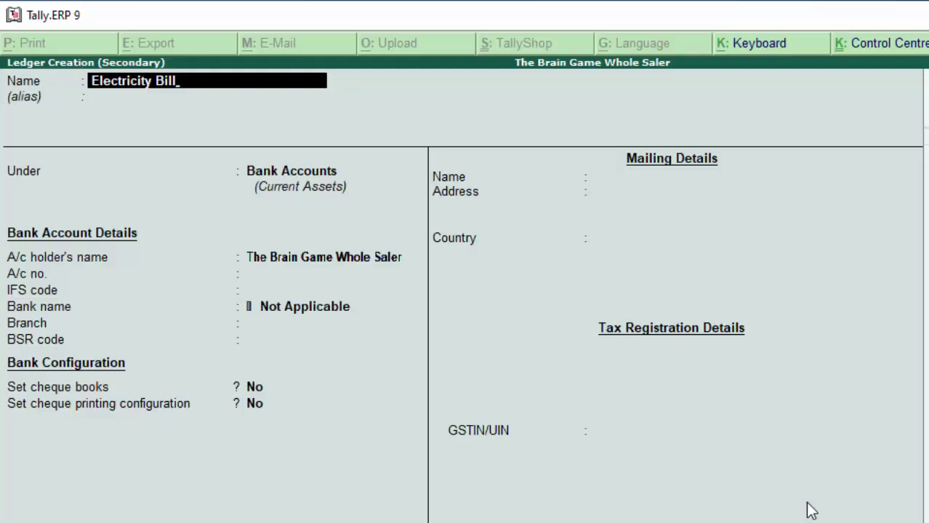
key(Return)
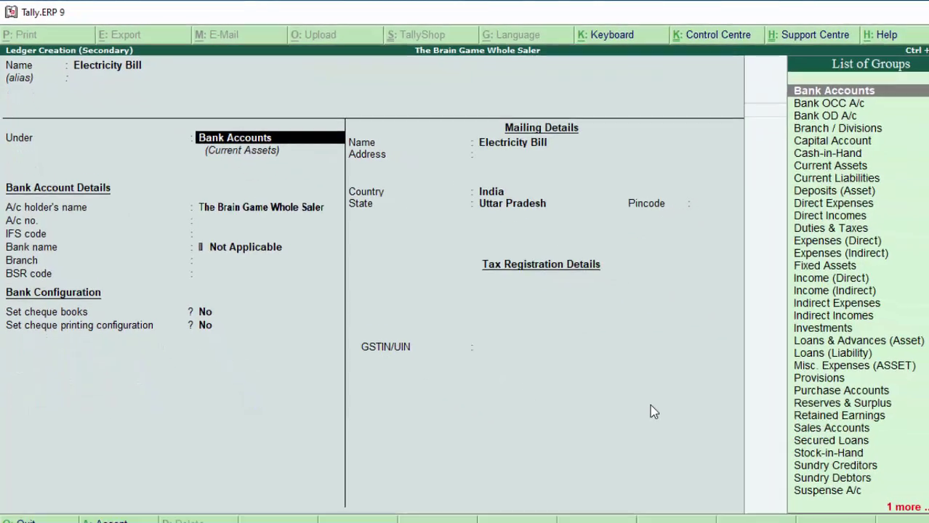
text(D)
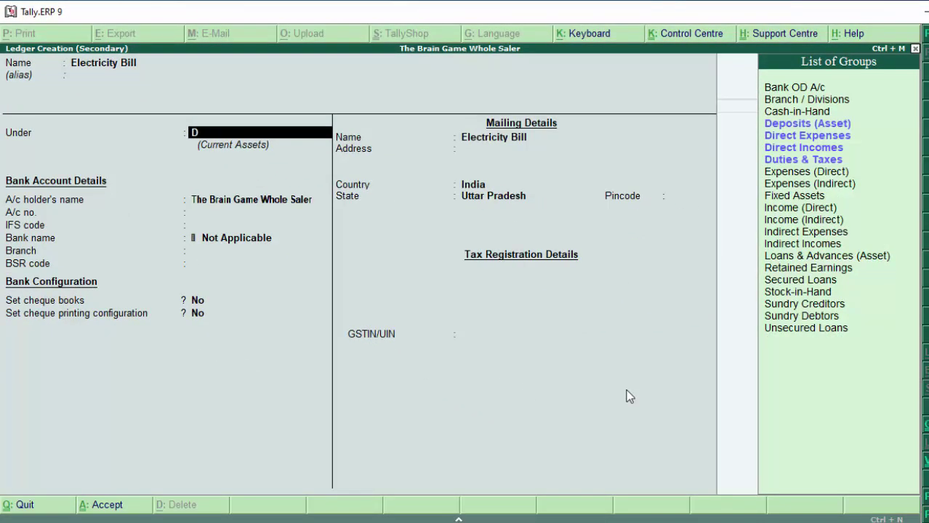
key(Down)
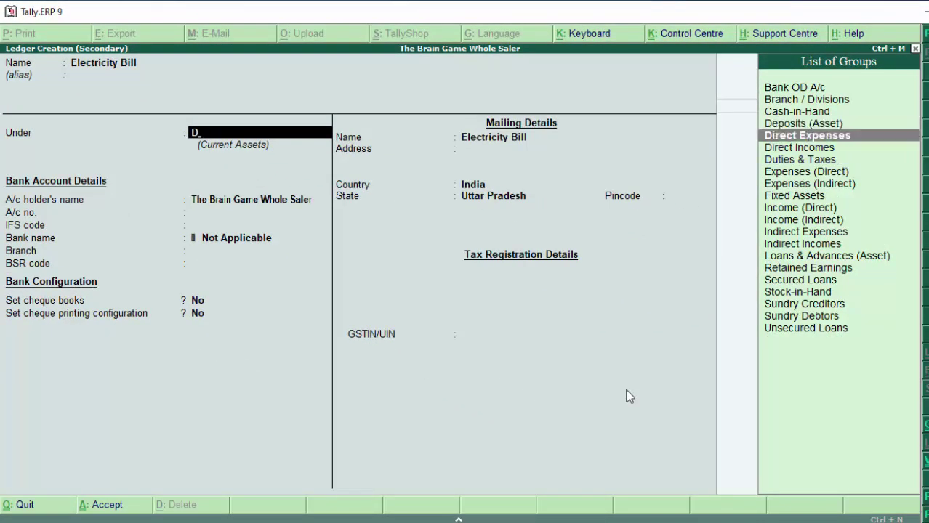
key(Return)
key(Return)
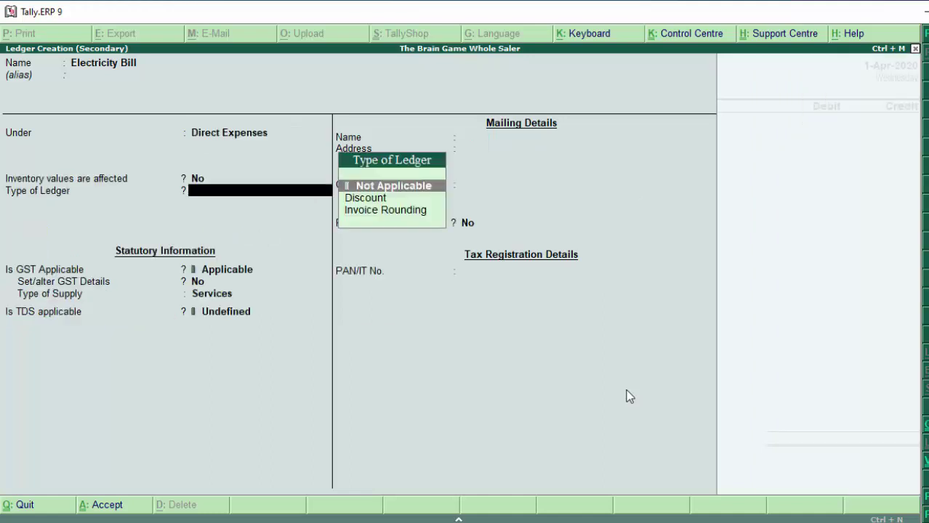
key(Return)
key(Return)
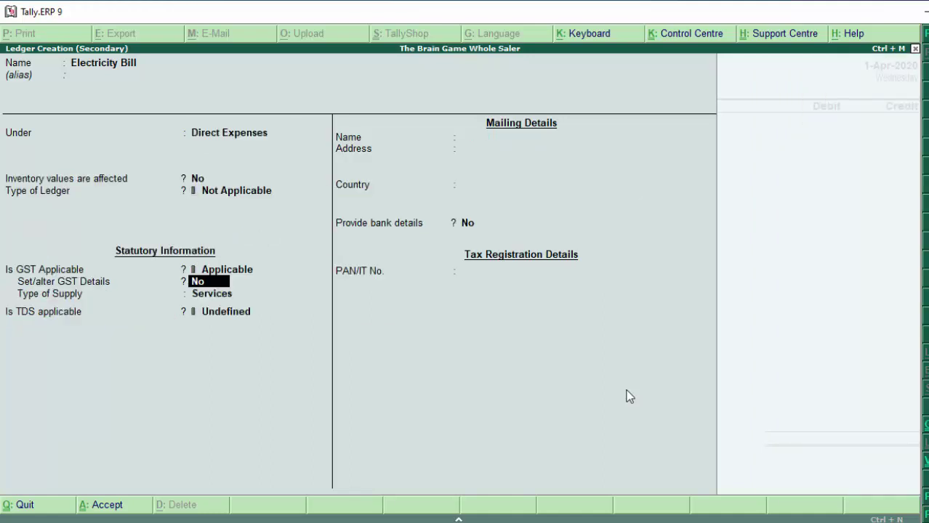
key(Return)
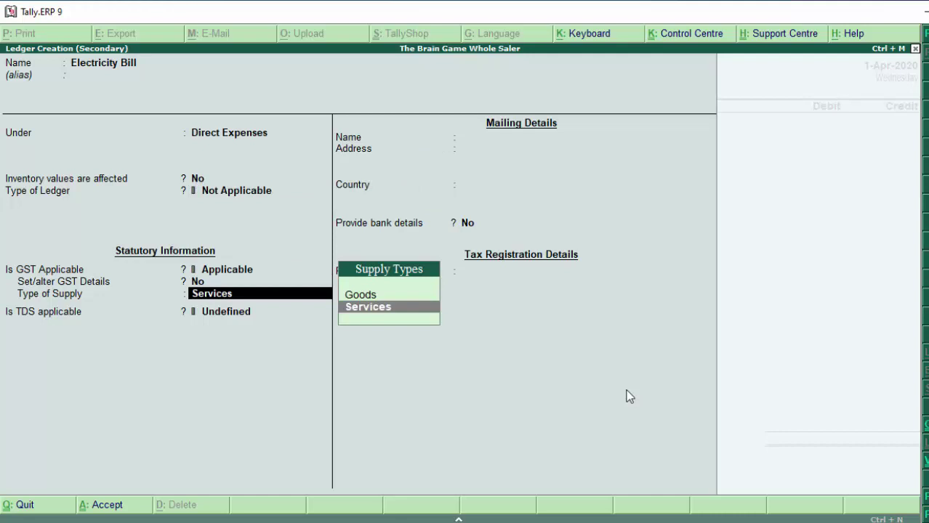
key(Return)
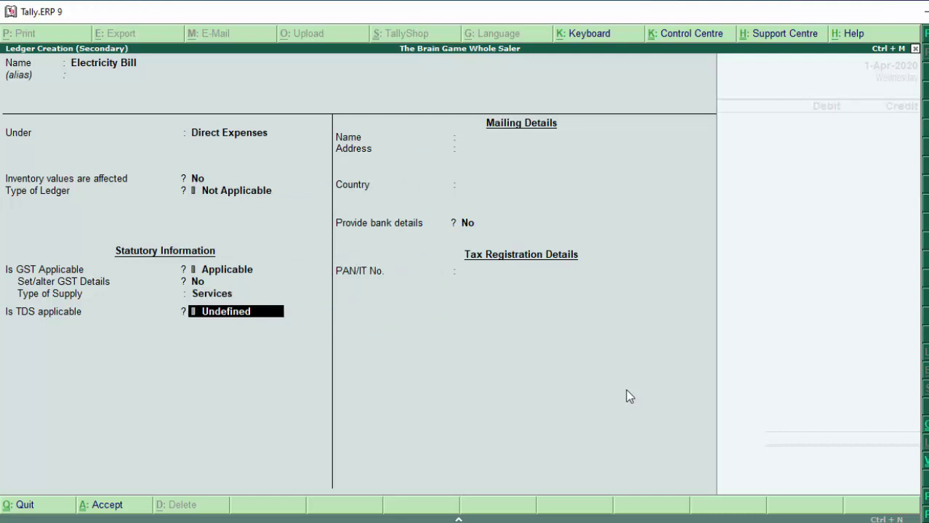
key(Return)
key(Return)
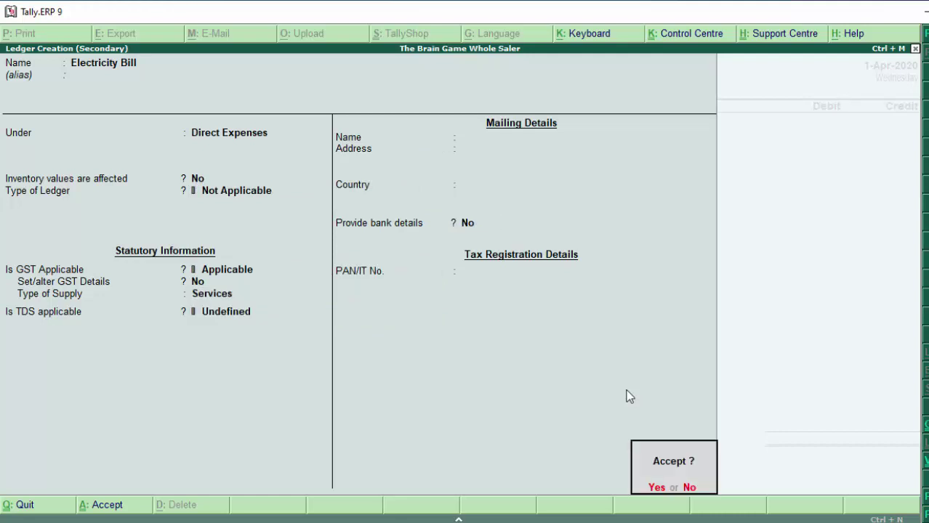
key(Return)
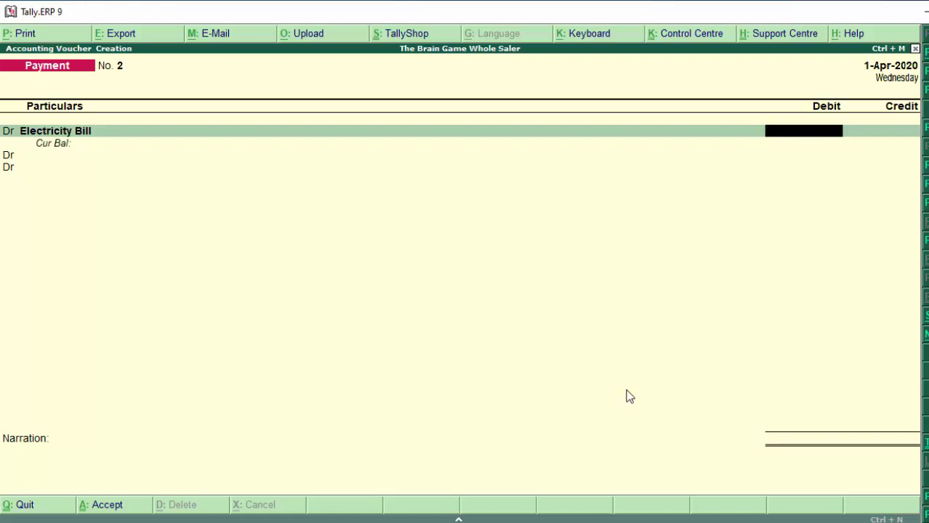
Debit Electricity Bill 4,000 and credit State Bank of India 4,000.
text(4000)
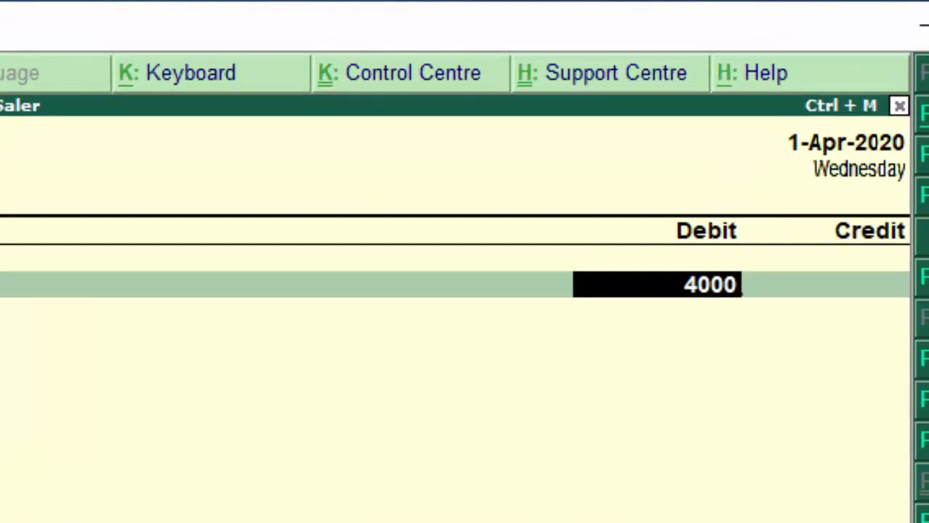
key(Return)
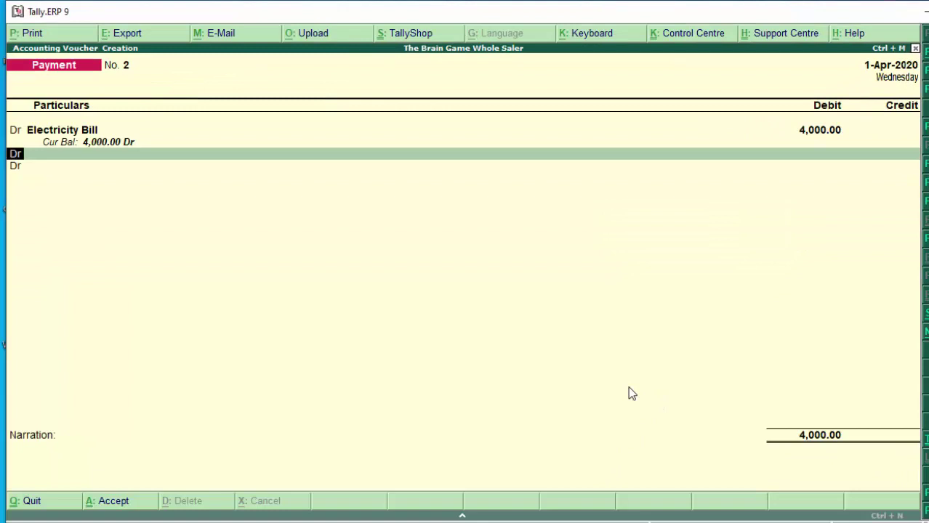
text(cr)
key(Return)
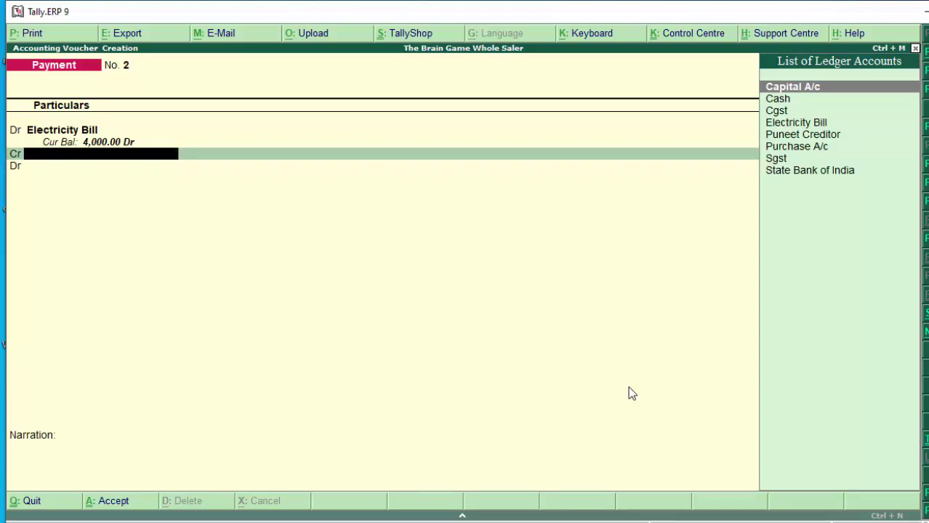
key(Down)
key(Down)
key(Down)
key(Down)
key(Down)
key(Down)
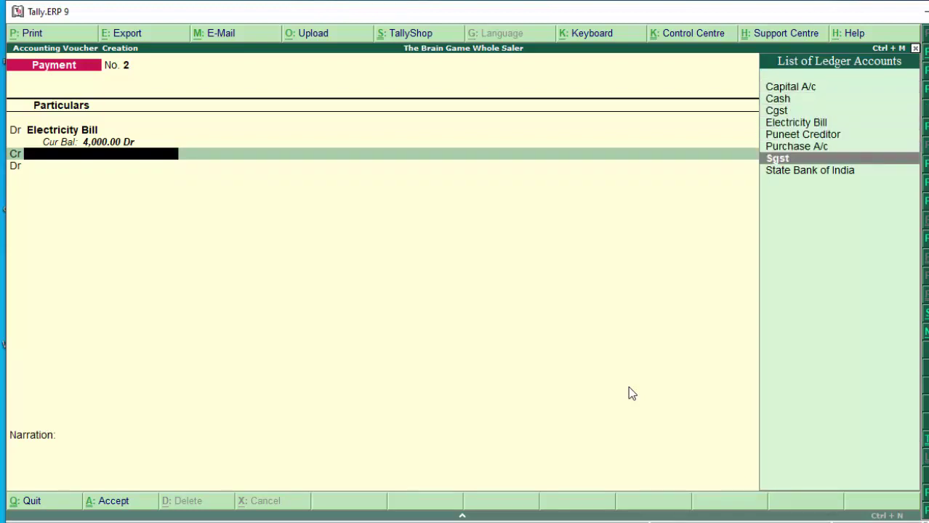
key(Down)
key(Return)
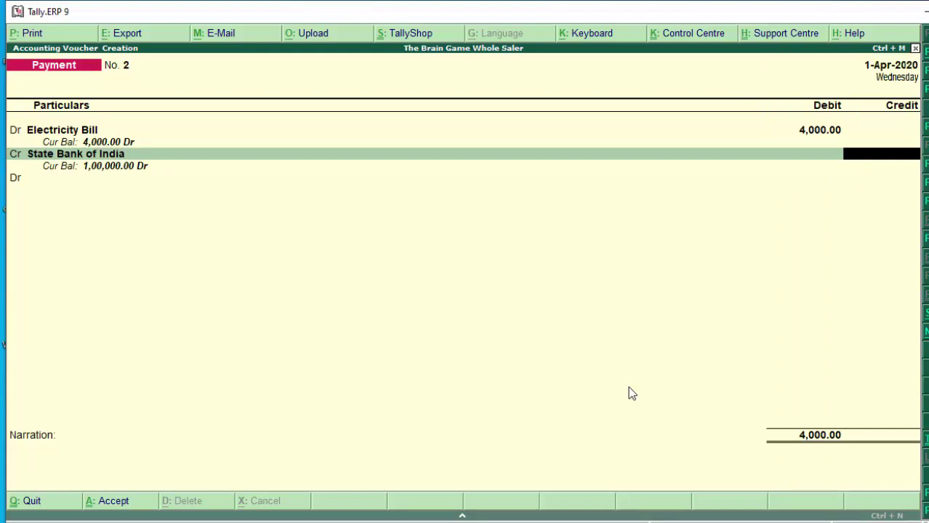
text(4000)
key(Return)
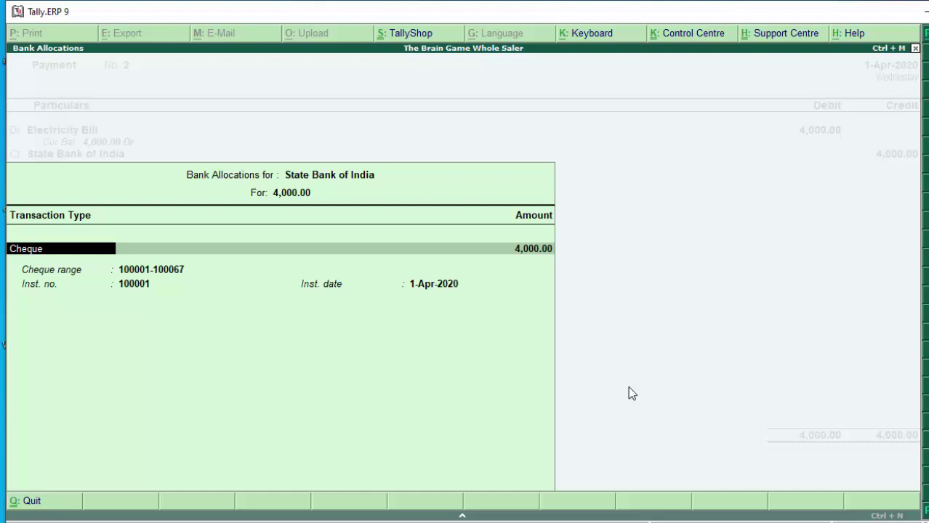
Complete the cheque allocation, then quit voucher entry back to the Gateway of Tally.
key(Return)
key(Return)
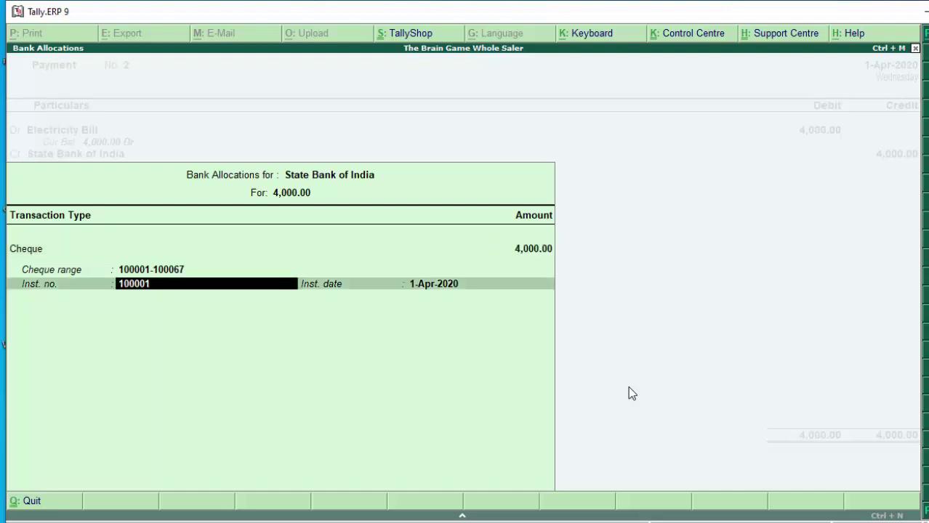
key(Return)
key(Return)
key(Return)
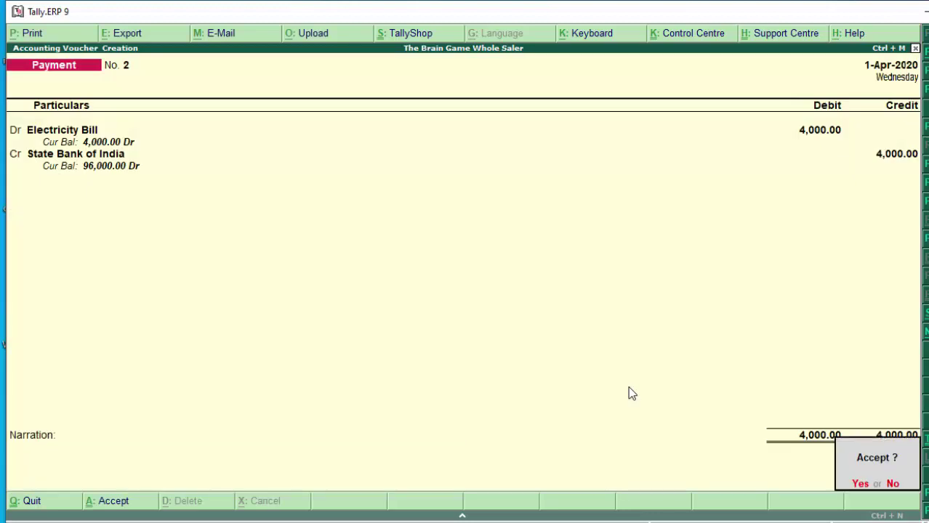
key(Return)
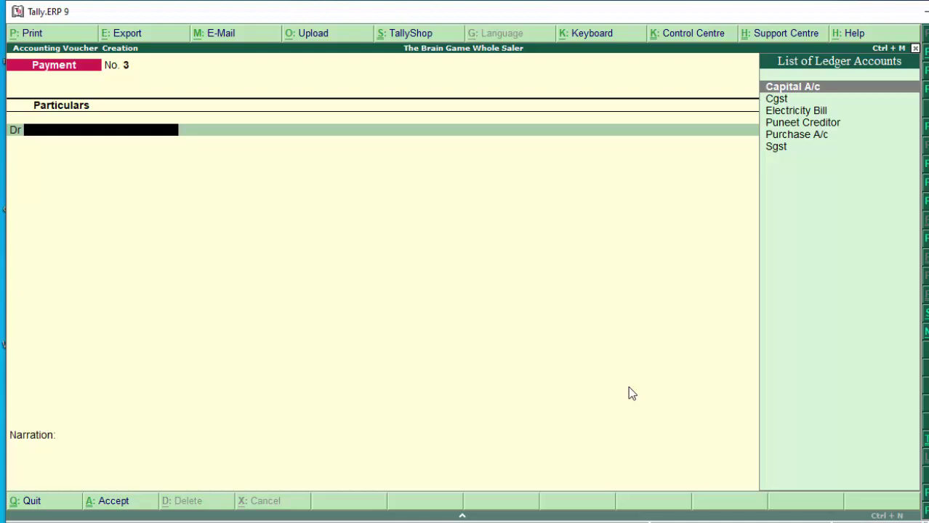
key(Escape)
key(Return)
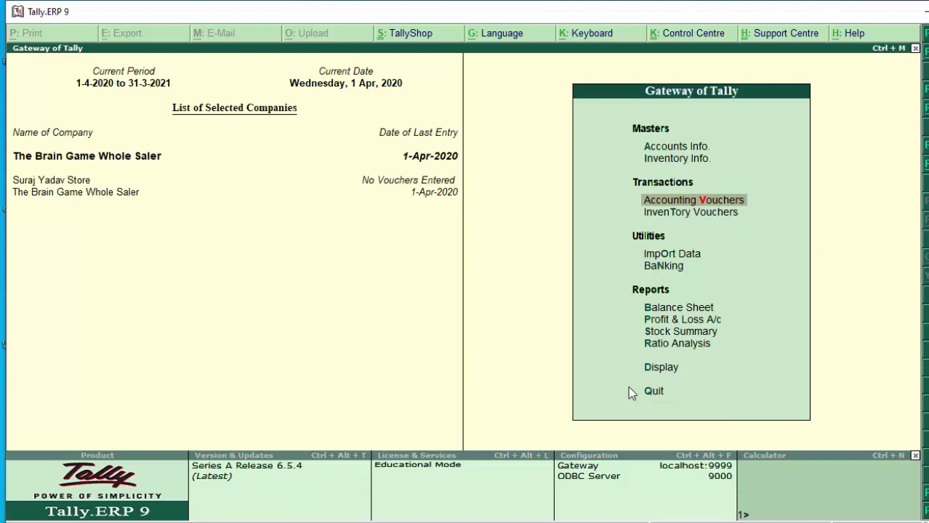
click(50, 180)
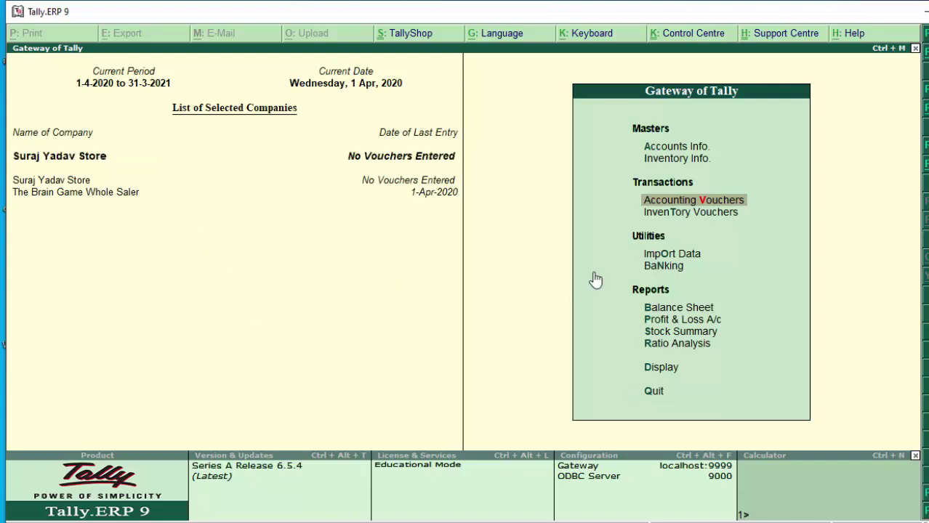
click(679, 200)
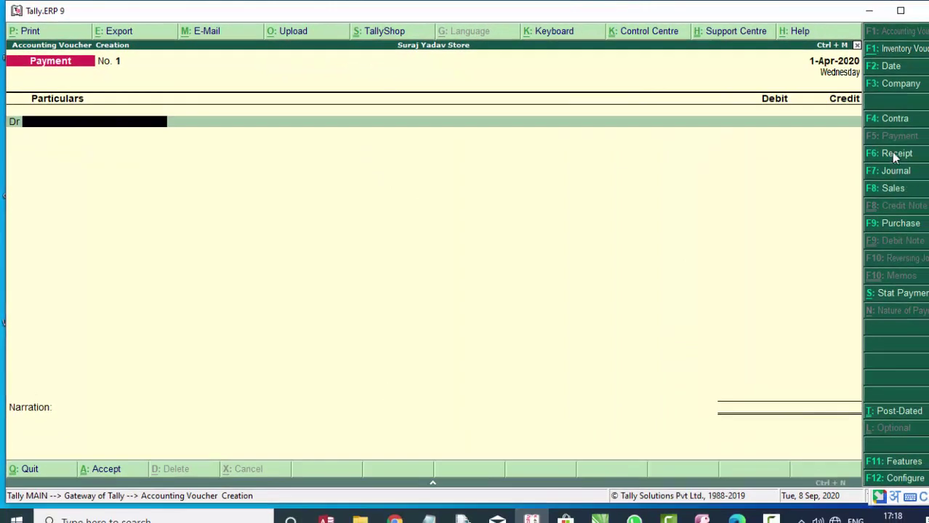
click(891, 152)
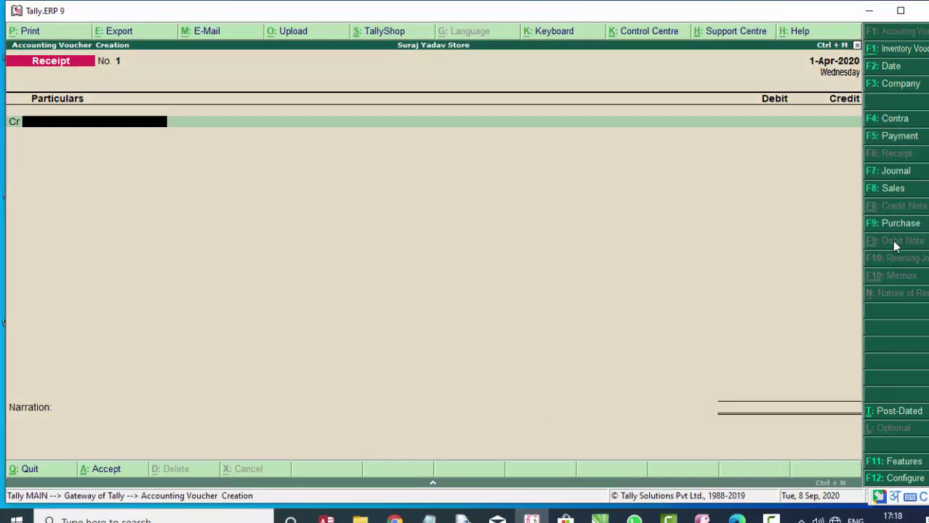
Create the Capital A/c ledger under the Capital Account group and save it.
key(alt+c)
text(C)
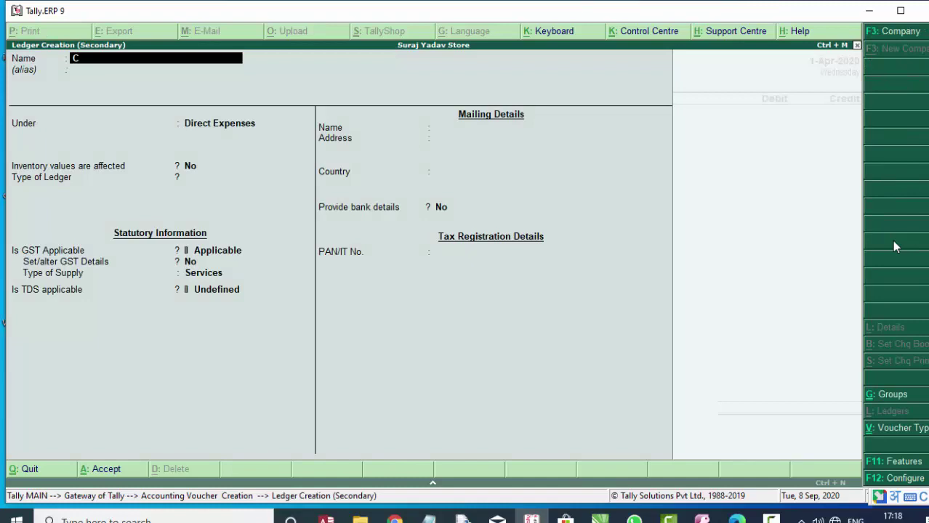
text(apit)
text(al a)
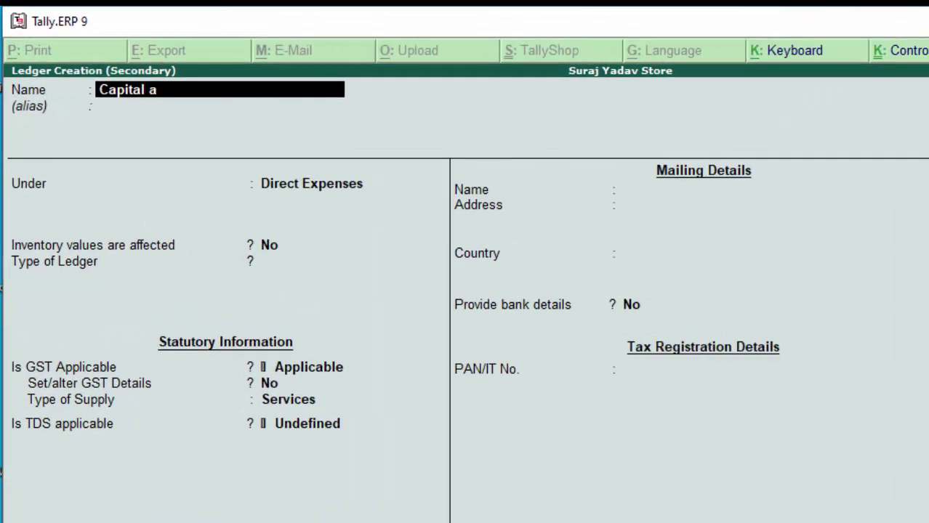
text(/c)
key(Return)
key(Return)
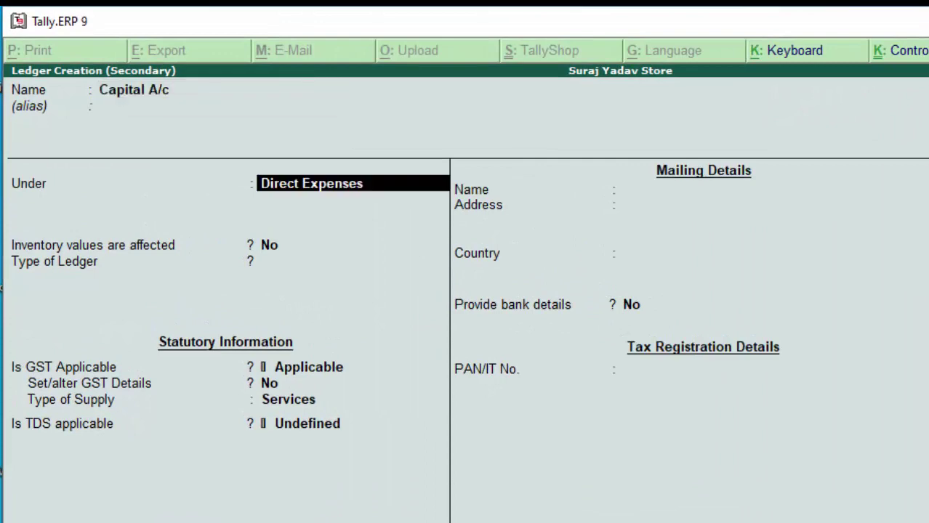
text(C)
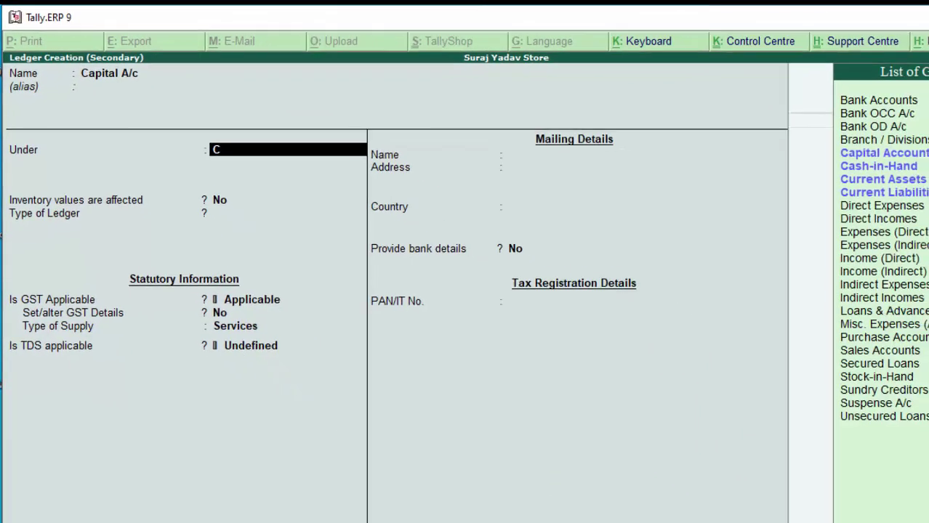
key(Down)
key(Down)
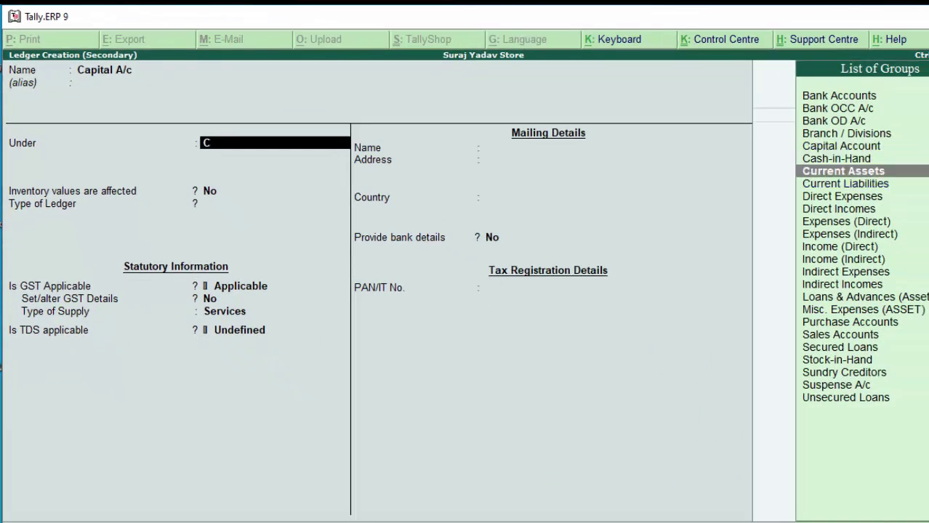
key(Up)
key(Up)
key(Return)
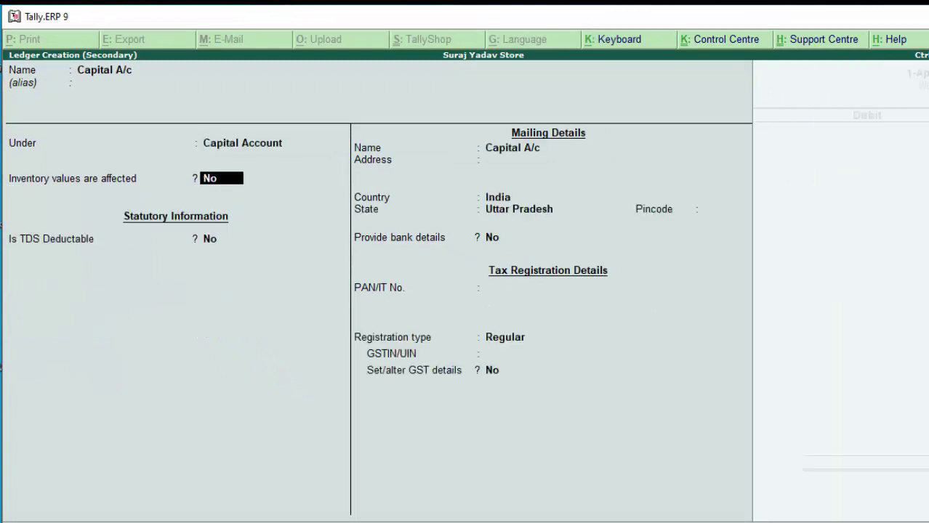
key(Return)
key(Return)
key(Return)
key(Return)
key(Return)
key(Return)
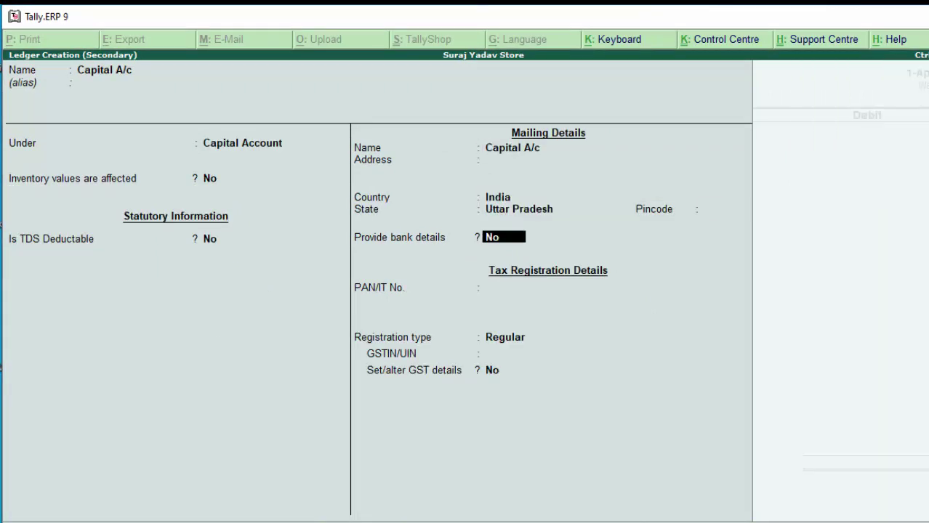
key(Return)
key(Return)
key(Return)
key(Return)
key(Return)
key(Return)
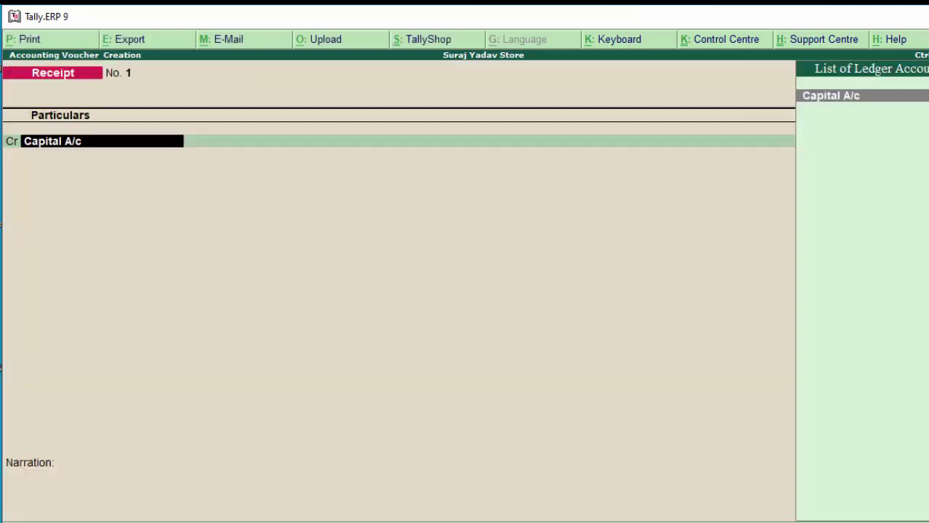
key(Return)
Credit Capital A/c and debit Cash 8,00,000.00, then save receipt voucher No. 1.
text(8,0)
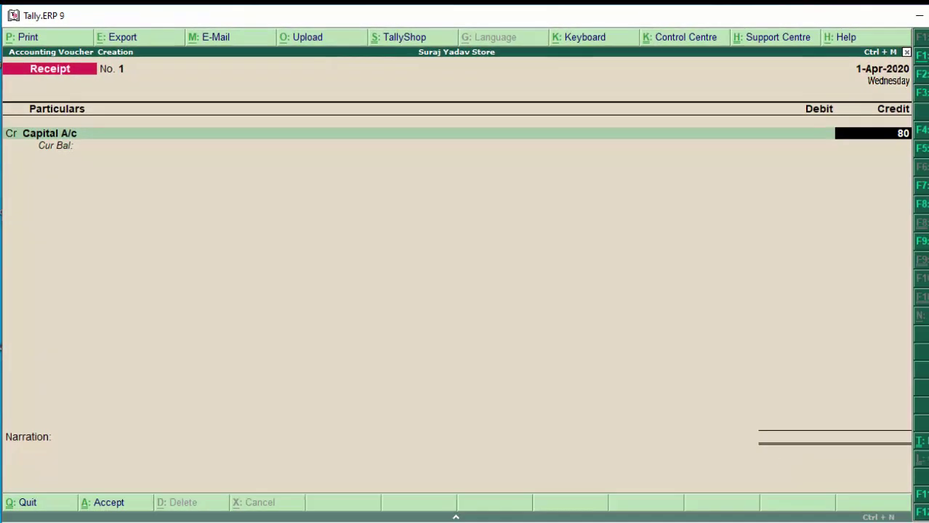
text(0,000)
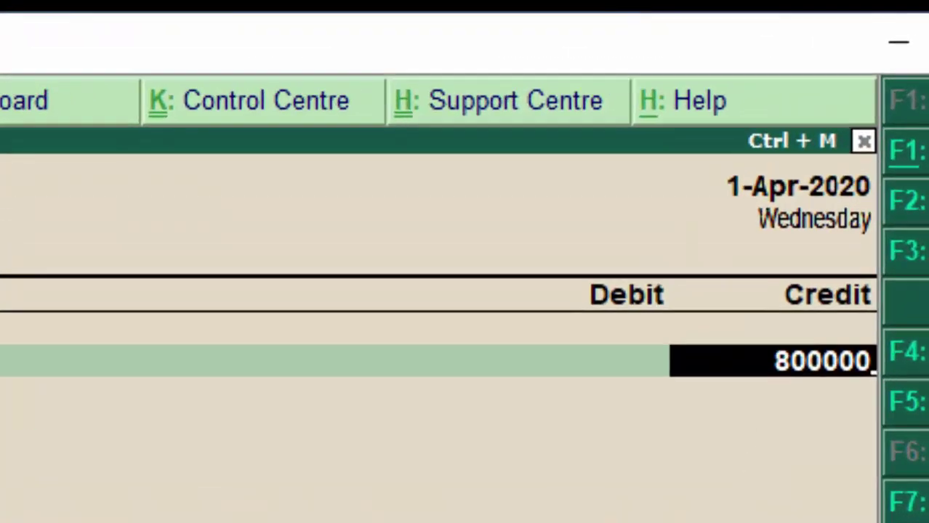
key(Return)
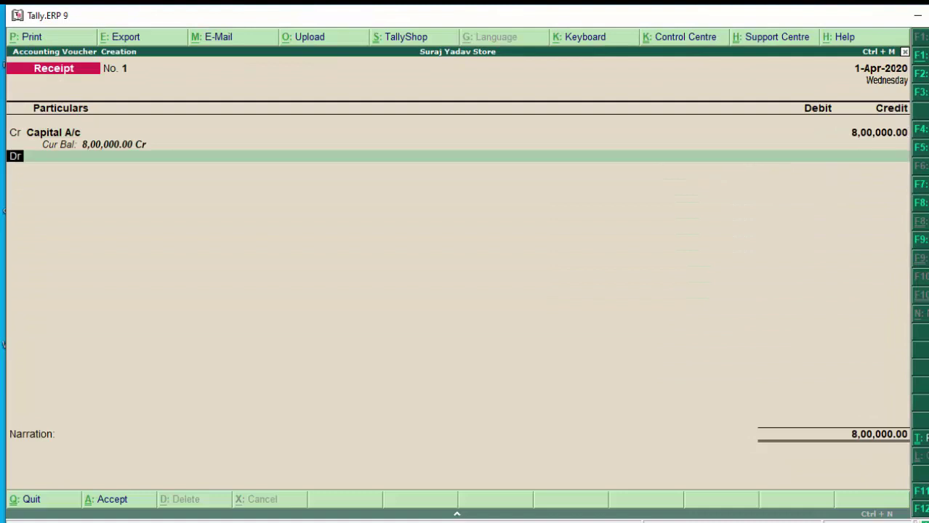
text(s)
key(BackSpace)
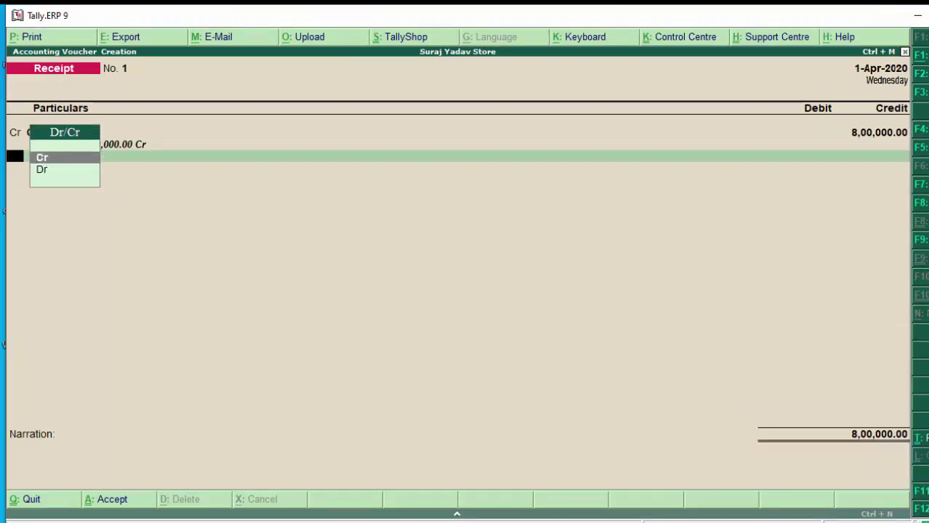
key(Down)
key(Return)
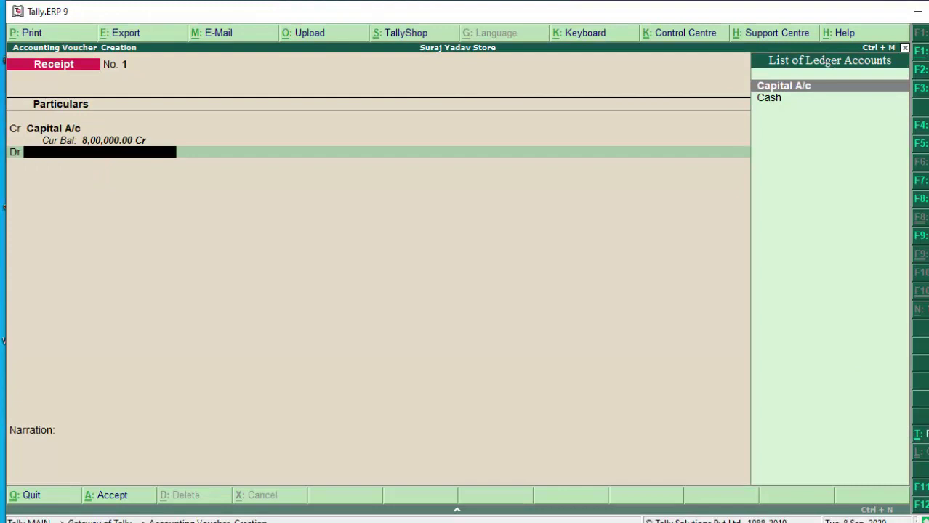
key(Down)
key(Return)
key(Return)
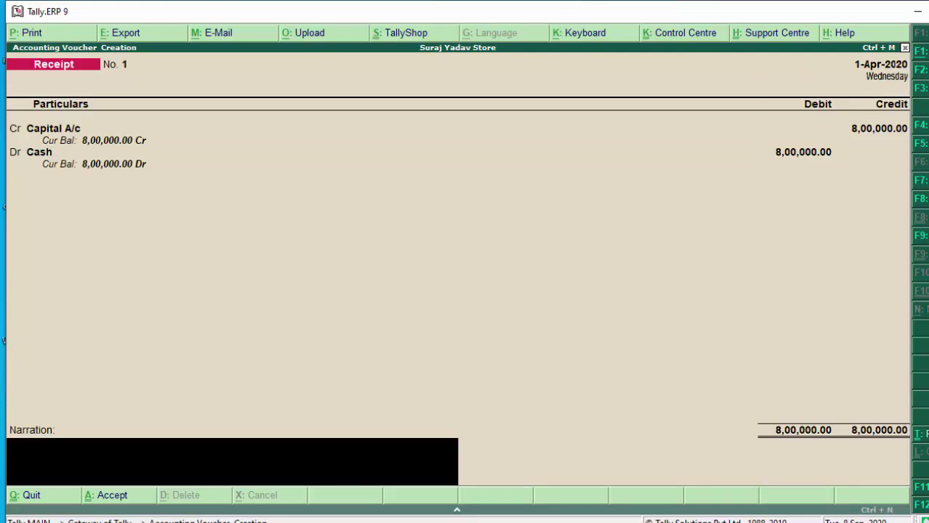
key(Return)
key(Return)
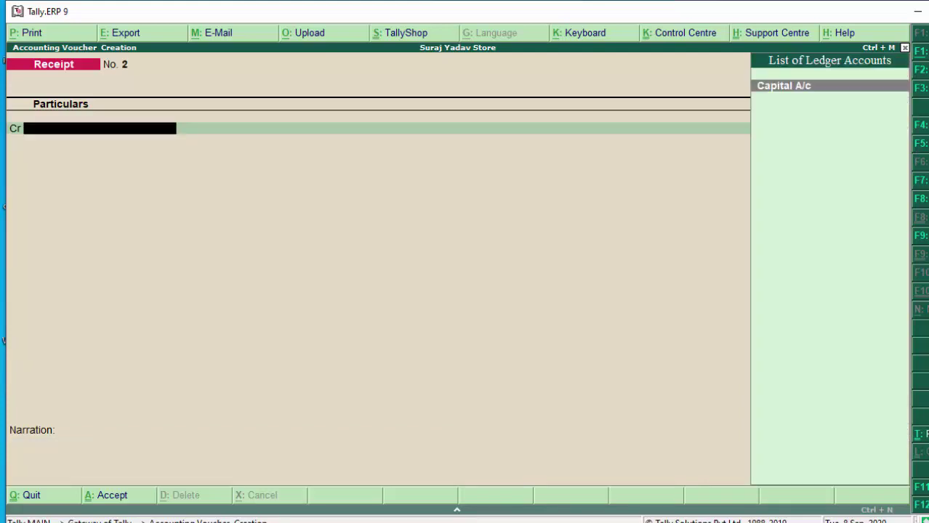
Start a Purchase voucher with supplier invoice 901 dated 1-Apr-2020 and begin a new party ledger.
key(Escape)
key(Return)
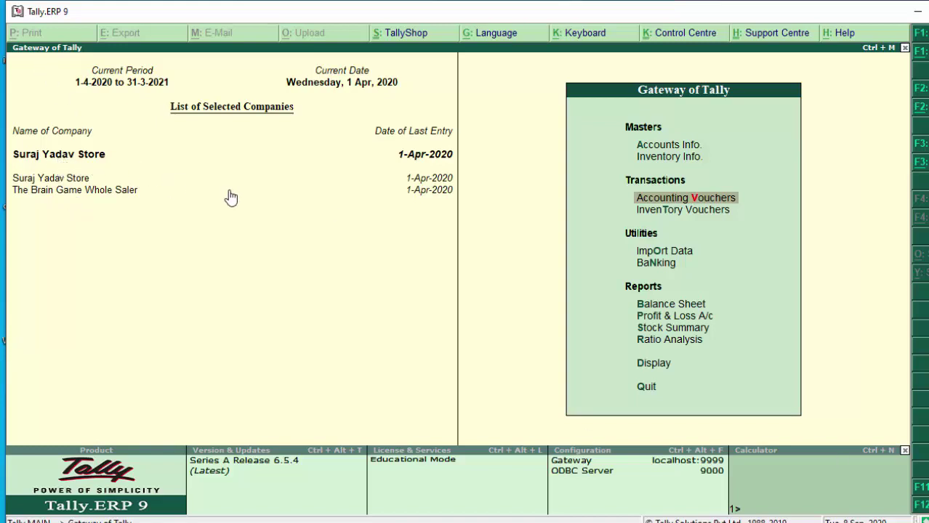
click(680, 200)
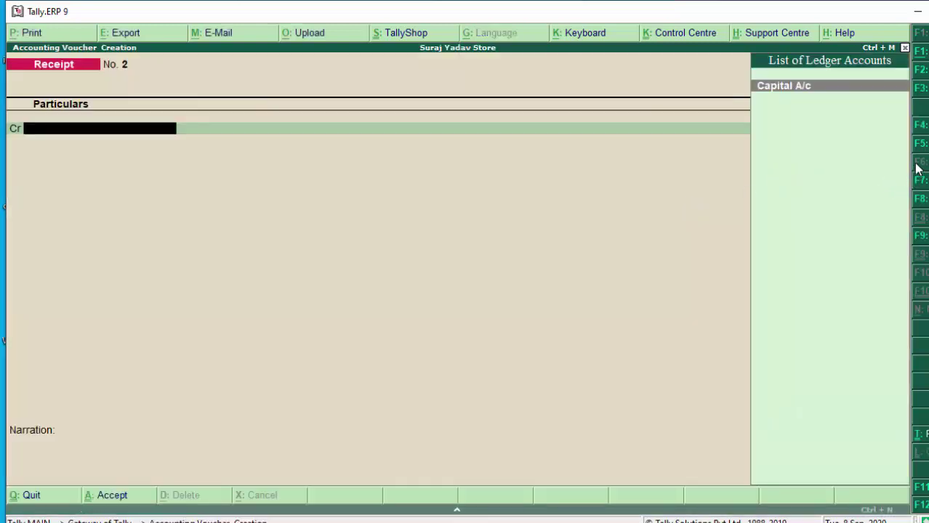
key(F9)
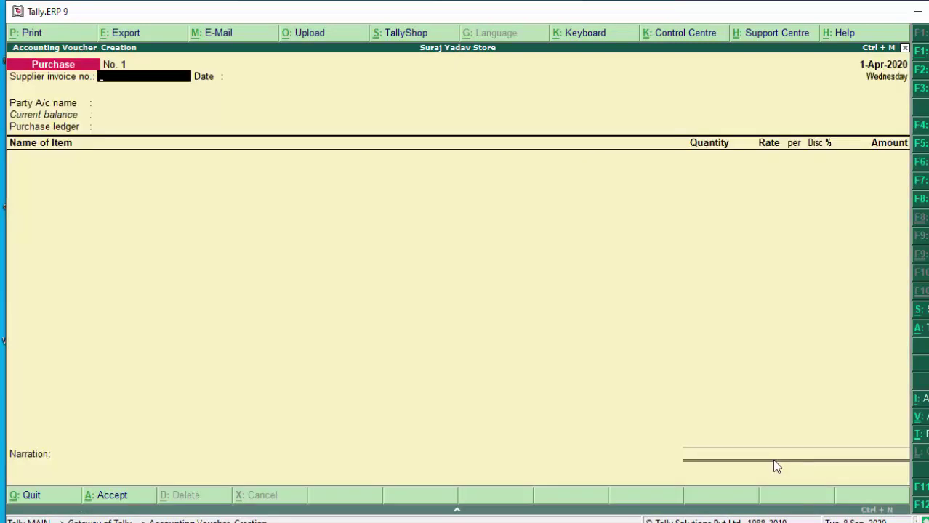
text(90)
text(1)
key(Return)
key(Return)
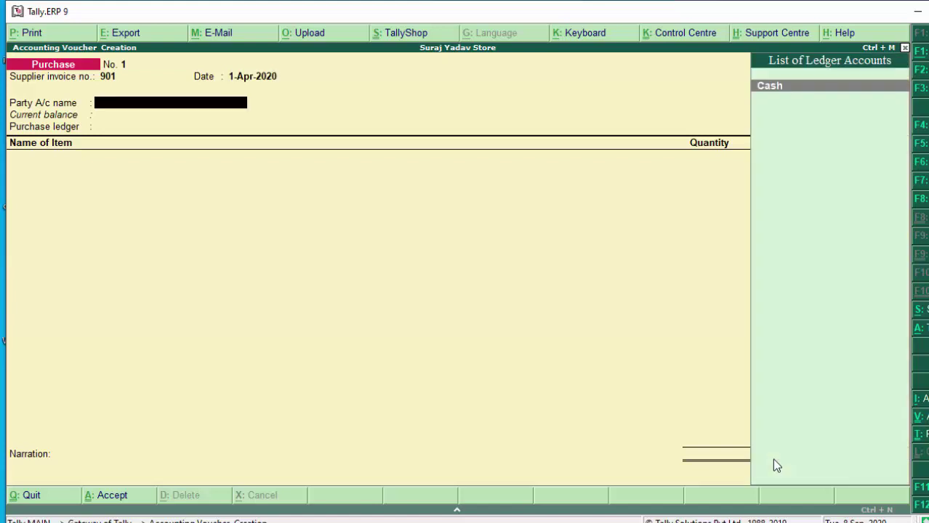
key(alt+c)
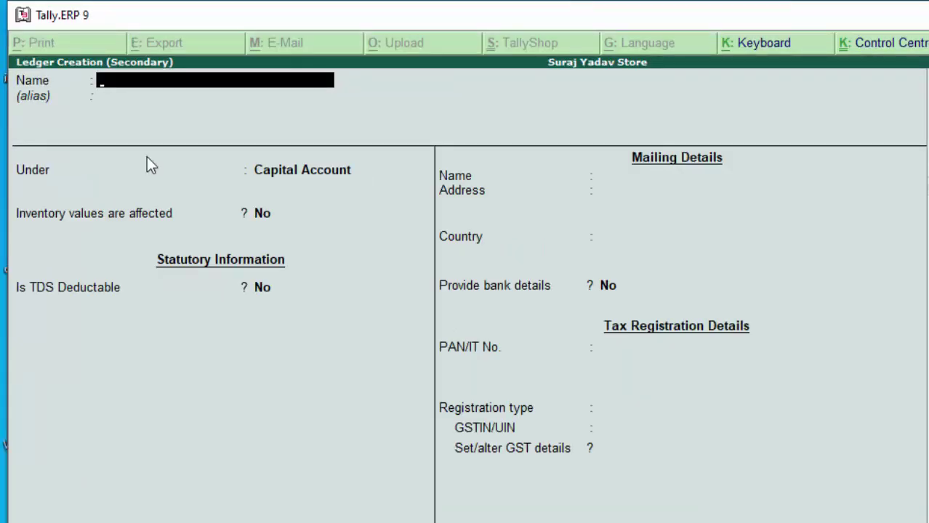
Create the supplier's party ledger under Sundry Creditors and enter the supplier's address on the voucher.
key(Return)
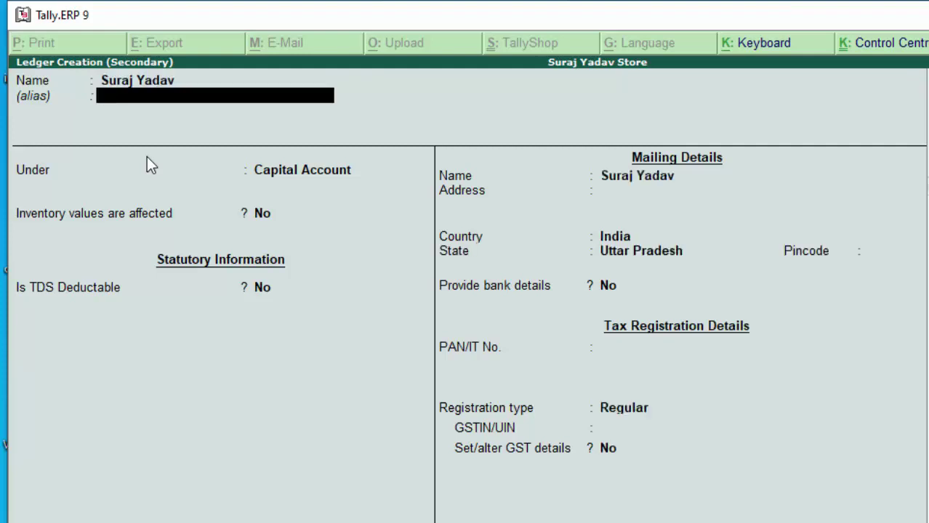
key(Return)
text(S)
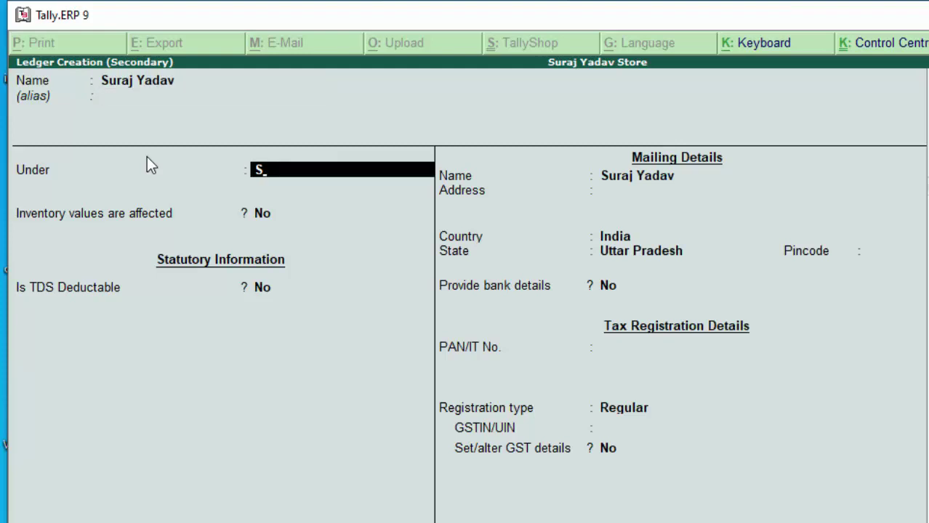
key(Return)
key(Return)
key(Return)
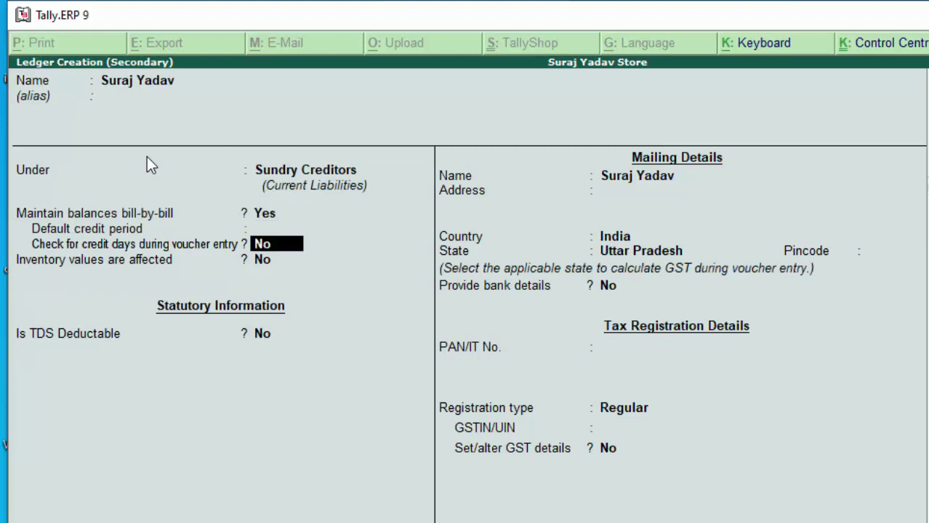
key(Return)
key(Return)
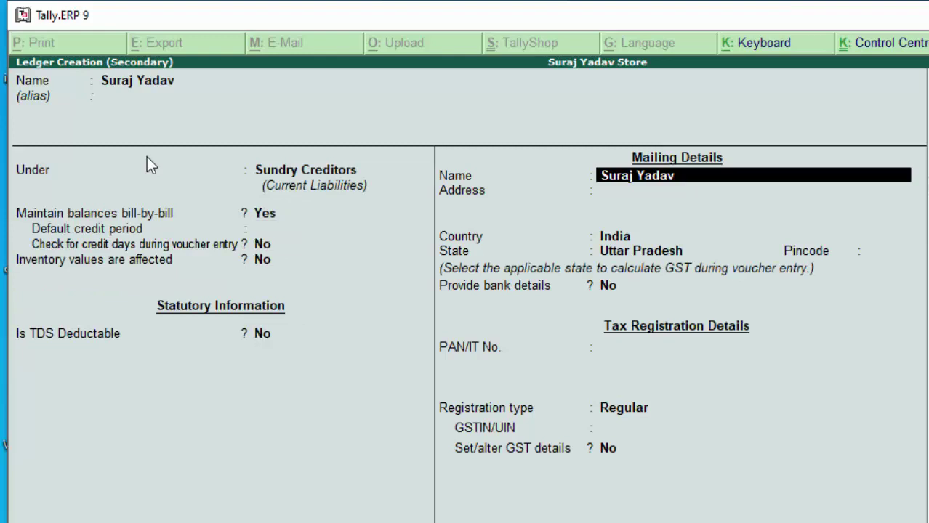
key(Return)
key(Return)
key(Return)
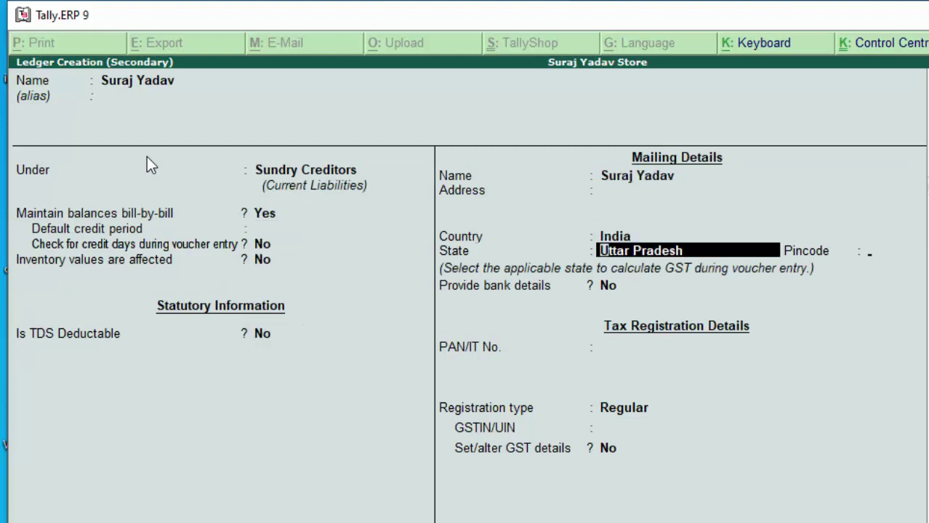
key(Return)
key(Return)
key(Return)
key(Return)
key(Return)
key(Return)
key(Return)
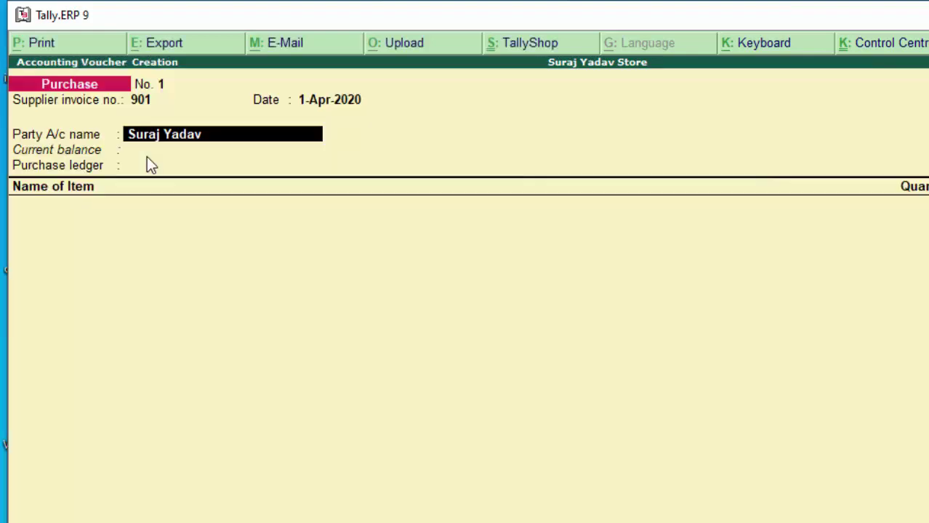
key(Return)
key(Return)
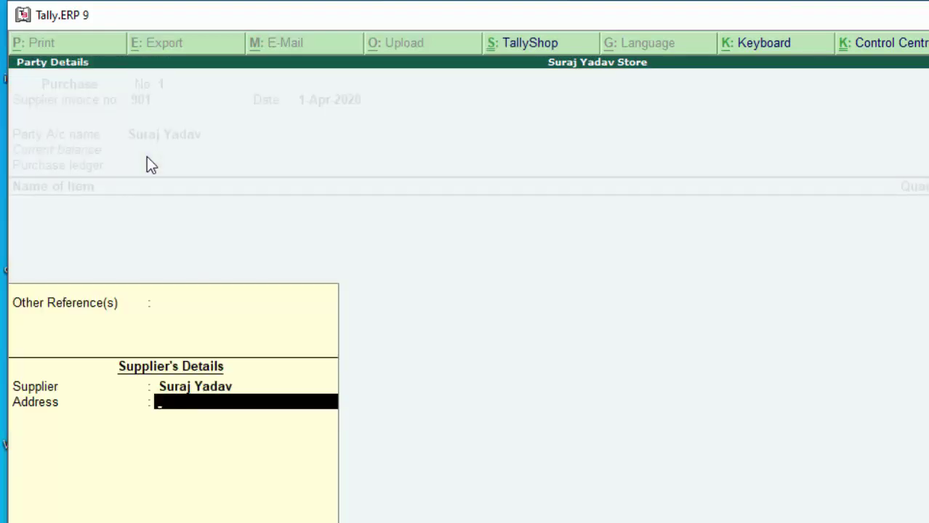
text(New Co)
text(lony De)
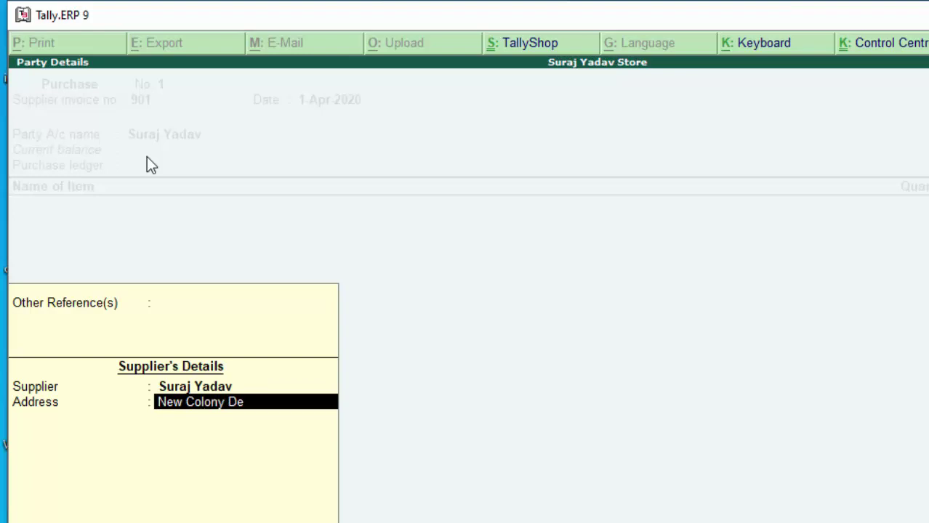
text(oria)
key(Return)
key(Return)
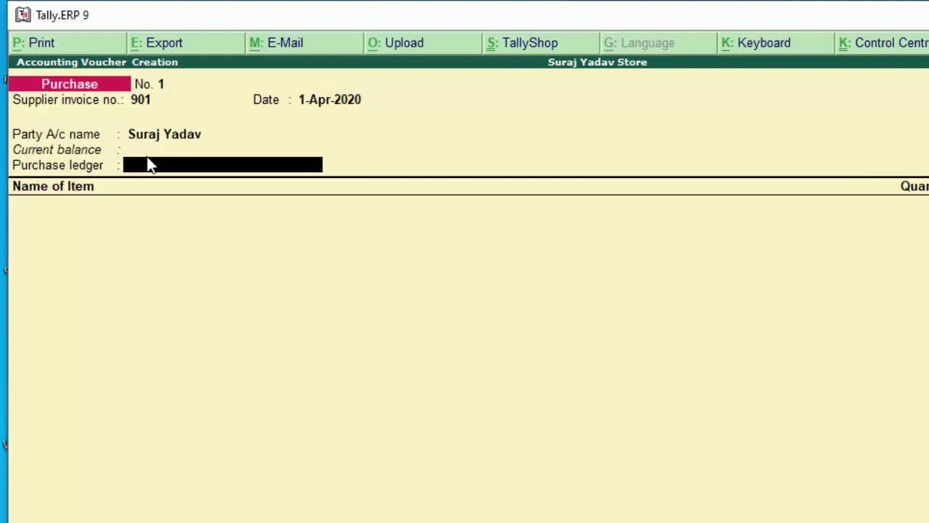
Create a Purchase a/c ledger under Purchase Accounts with supply type Goods.
key(alt+c)
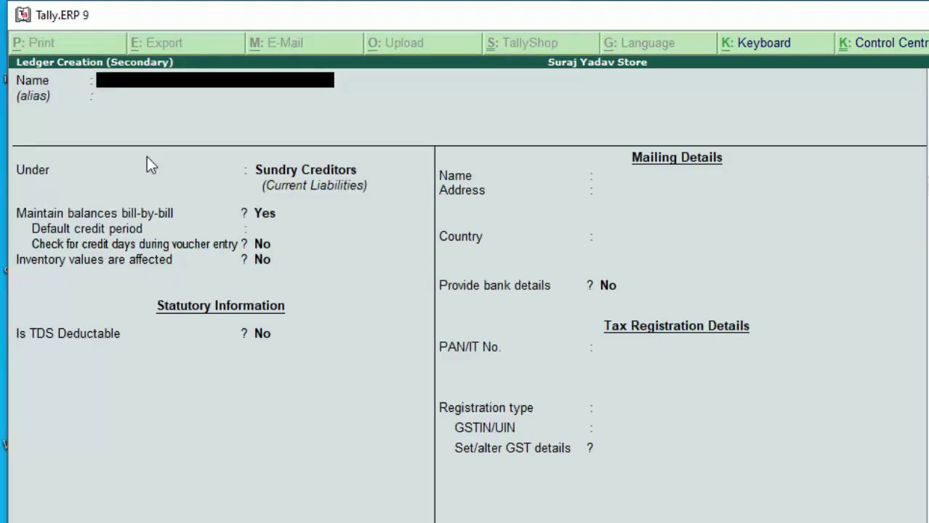
text(Purchas)
text(e)
text( a)
text(/)
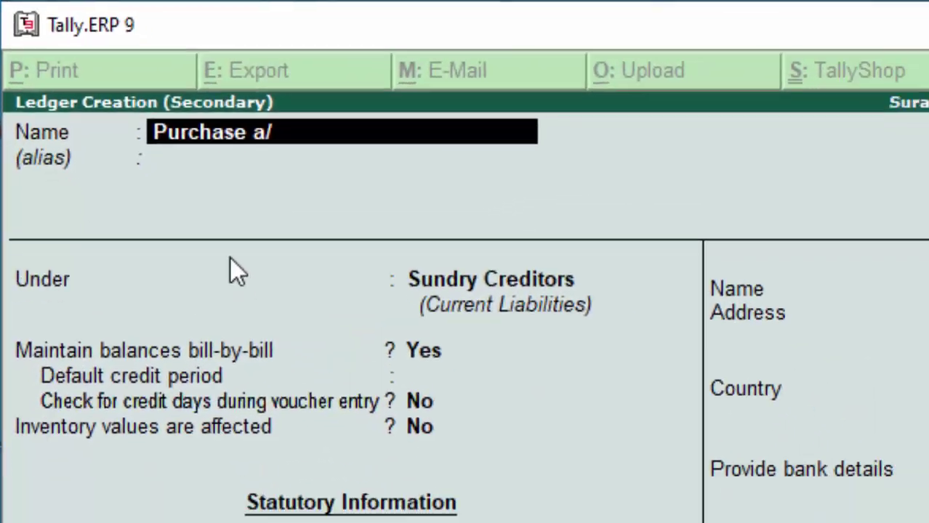
text(c)
key(Return)
key(Return)
text(P)
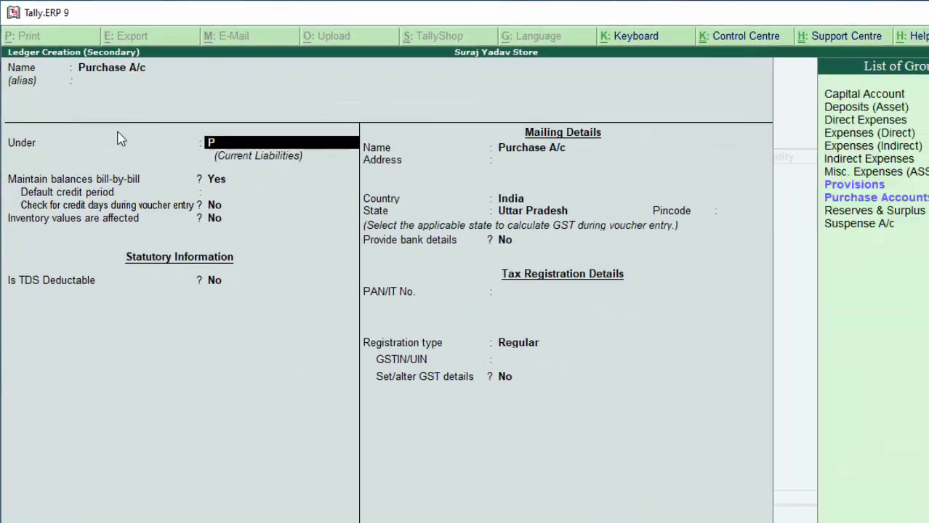
key(Up)
key(Down)
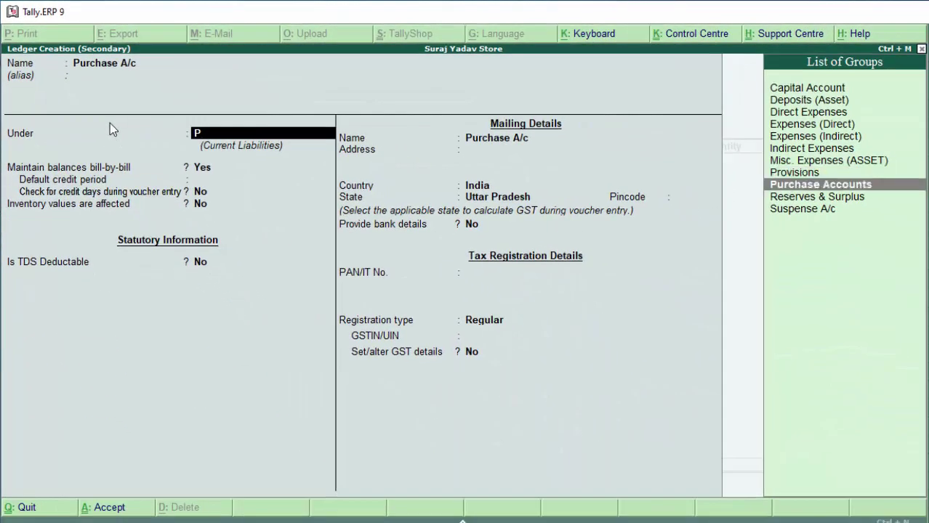
key(Down)
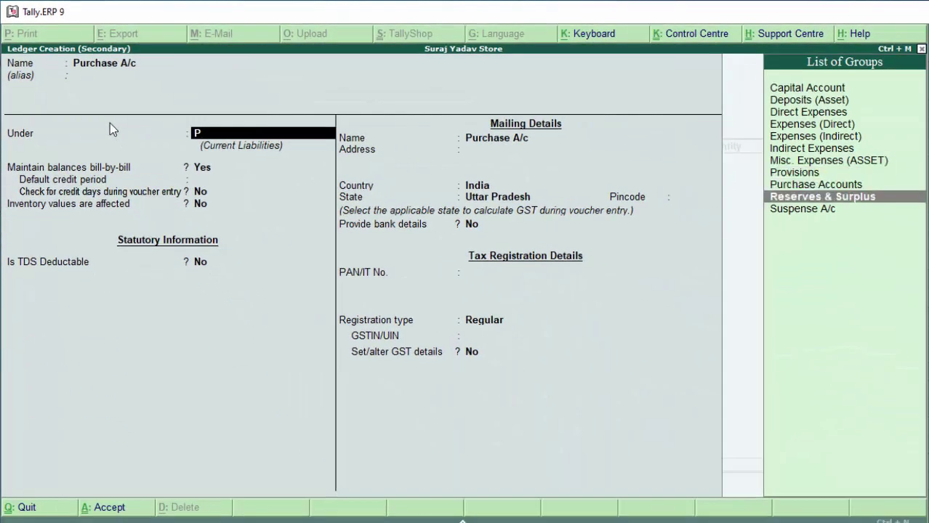
key(Up)
key(Return)
key(Return)
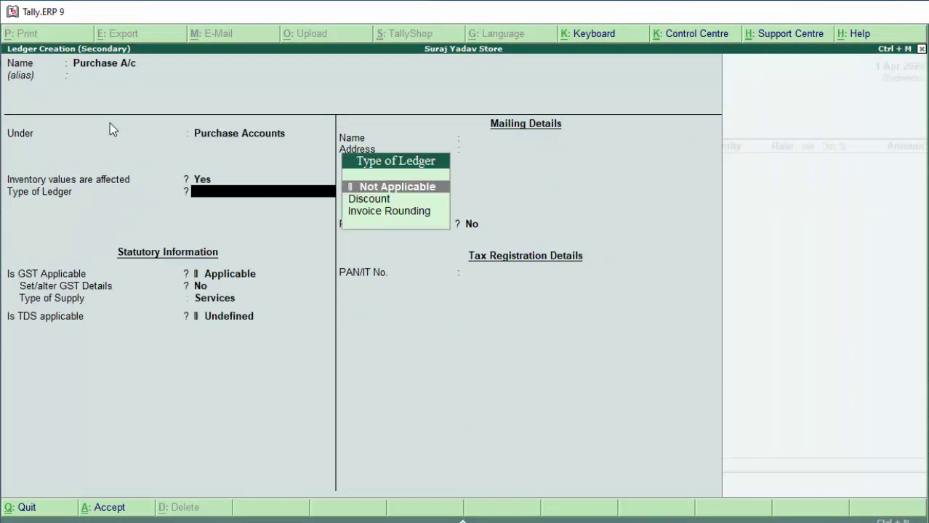
key(Return)
key(Return)
key(Return)
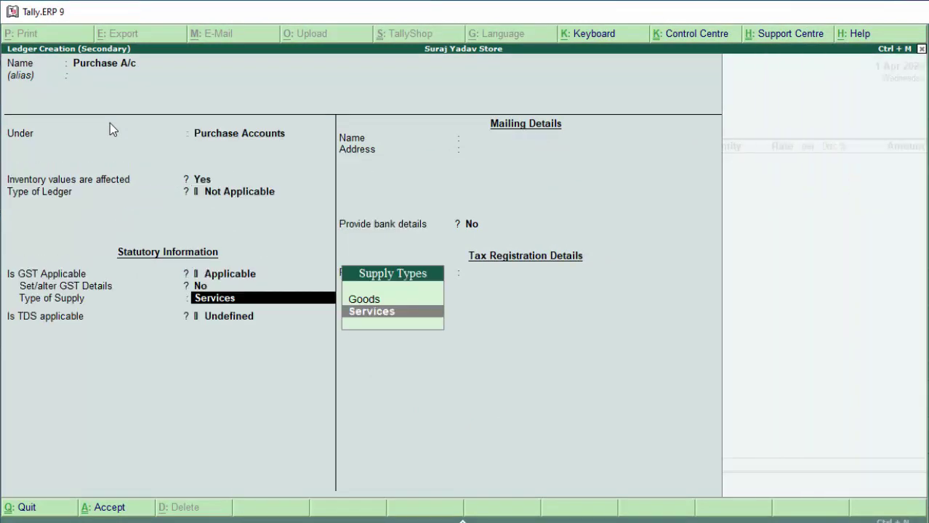
key(Up)
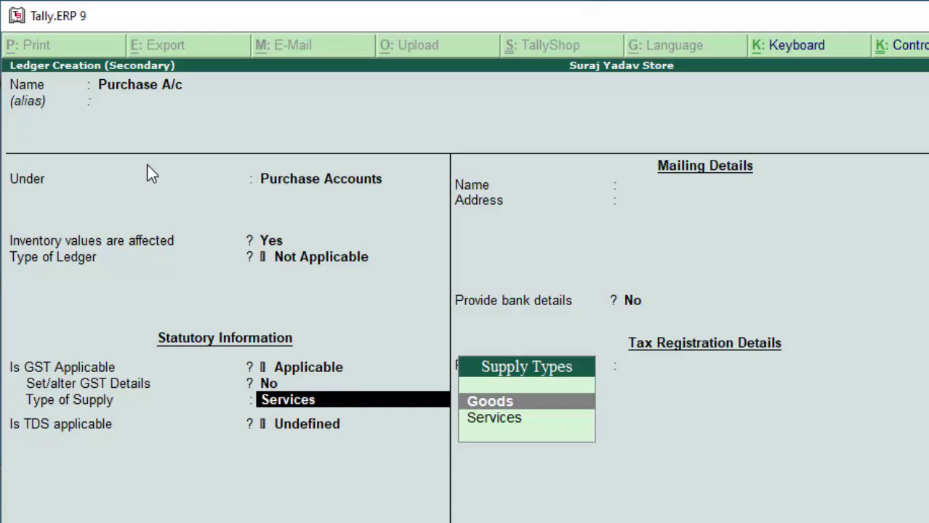
key(Return)
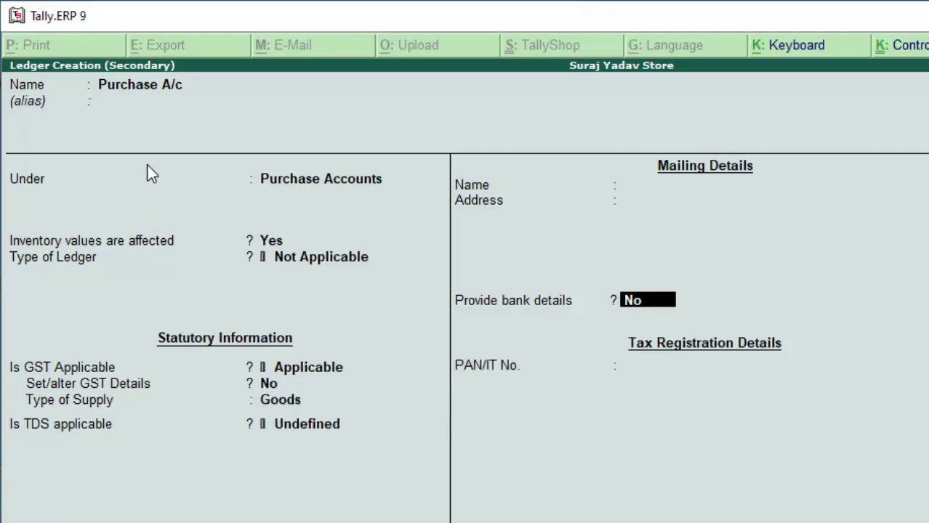
key(Return)
key(Return)
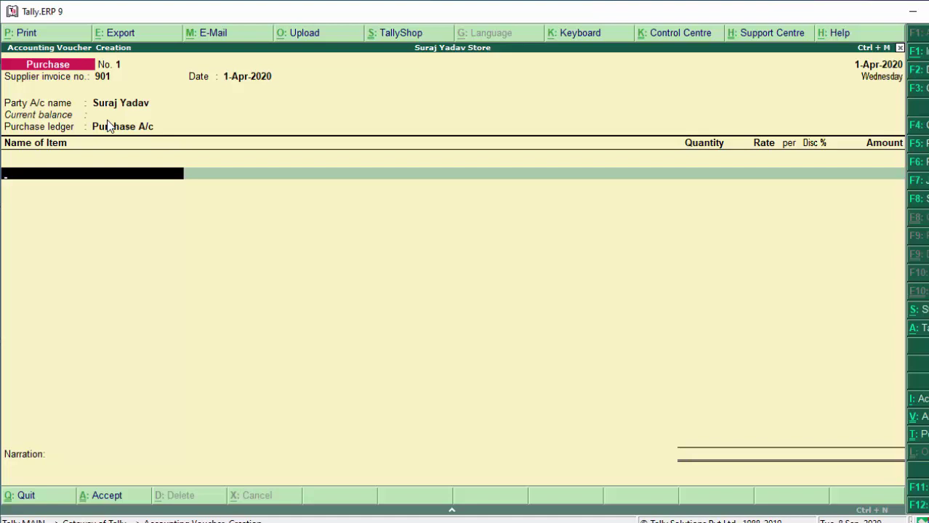
Dismiss the error prompt, keep the voucher open, and start a new stock item named Java Books.
text(s)
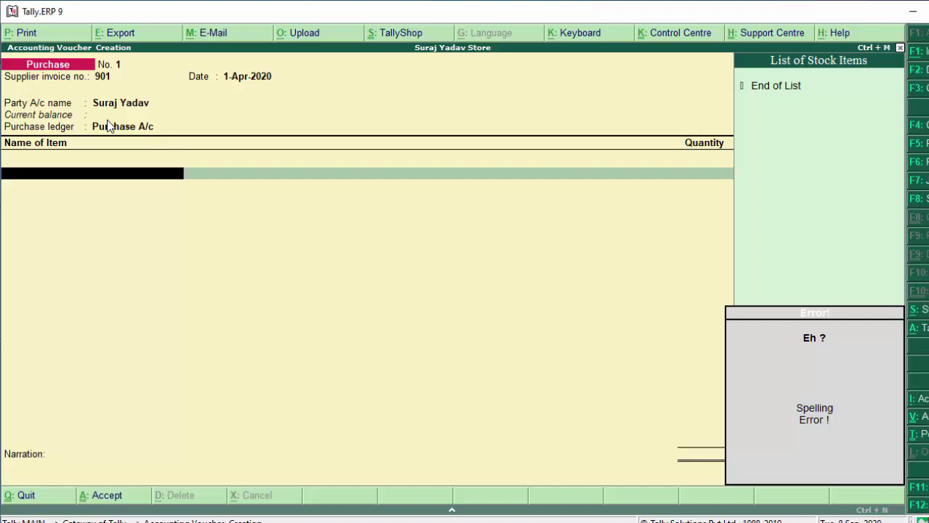
key(Escape)
key(Escape)
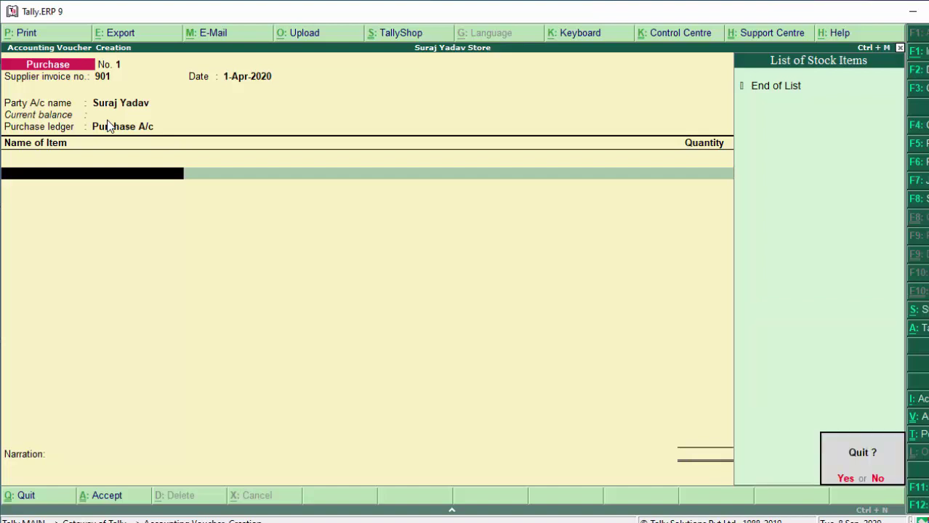
key(n)
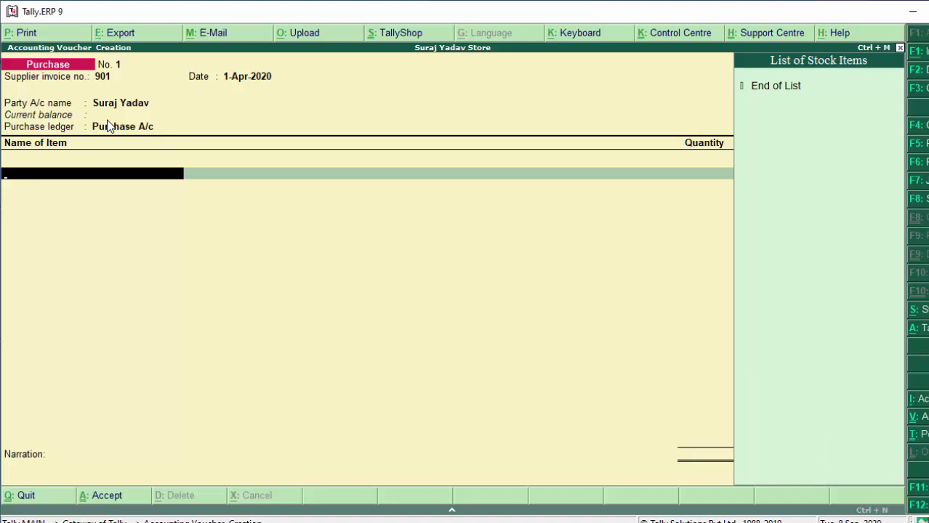
key(alt+c)
text(J)
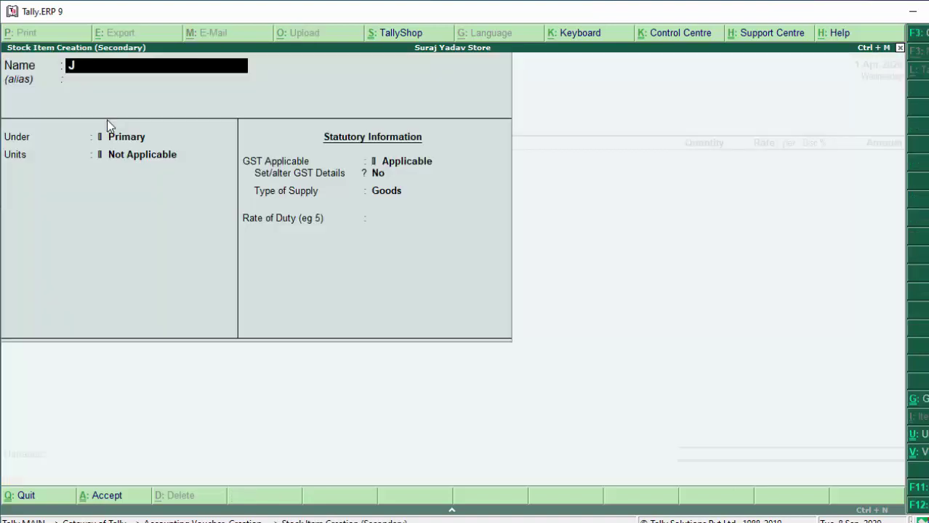
text(ava B)
text(ooks)
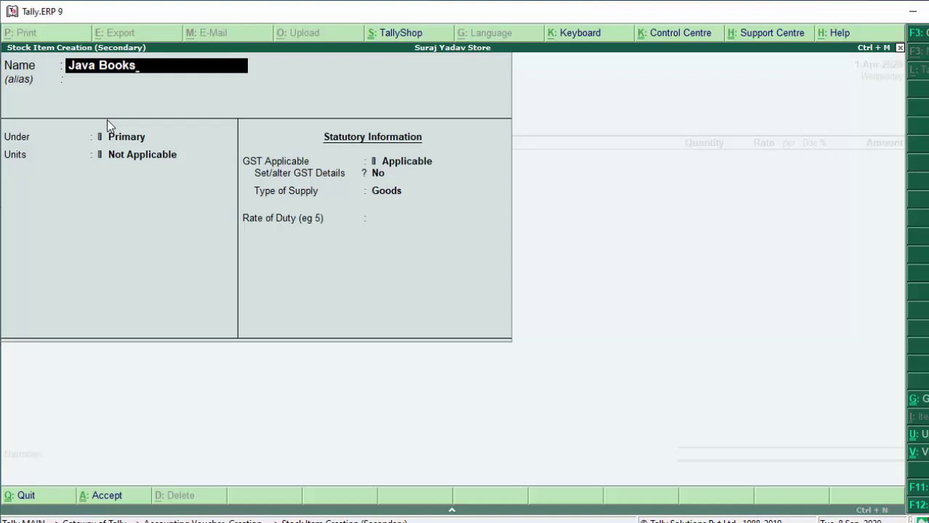
key(Return)
key(Return)
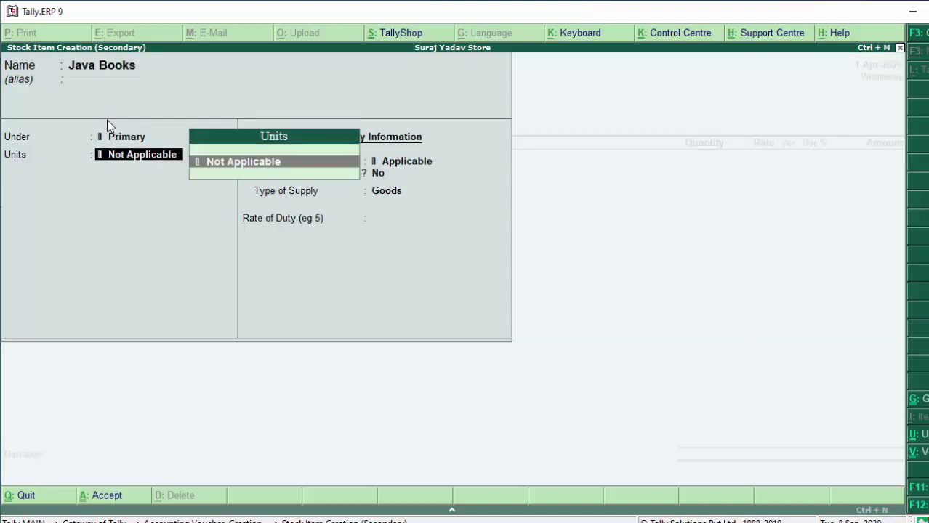
Create unit Pcs (formal name Piece, UQC PCS-PIECES) and save the Java Books item.
key(alt+c)
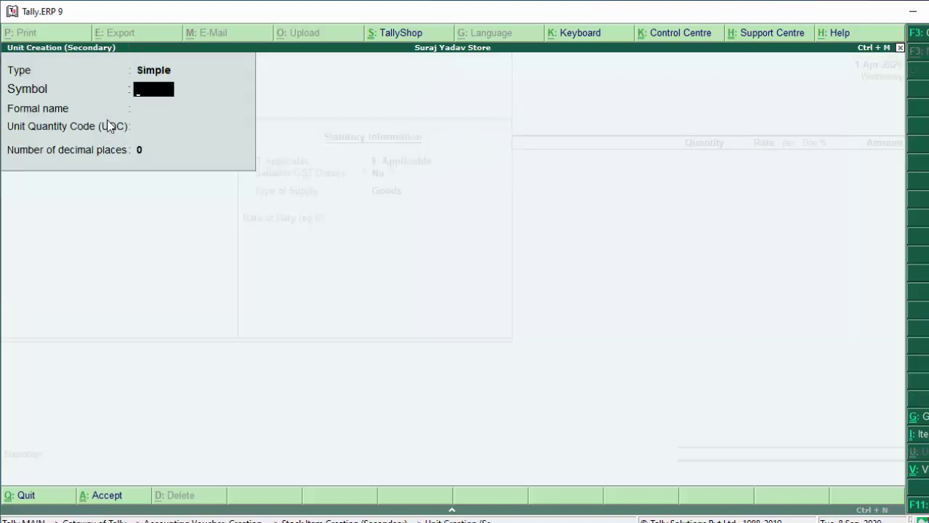
text(P)
text(cs)
key(Return)
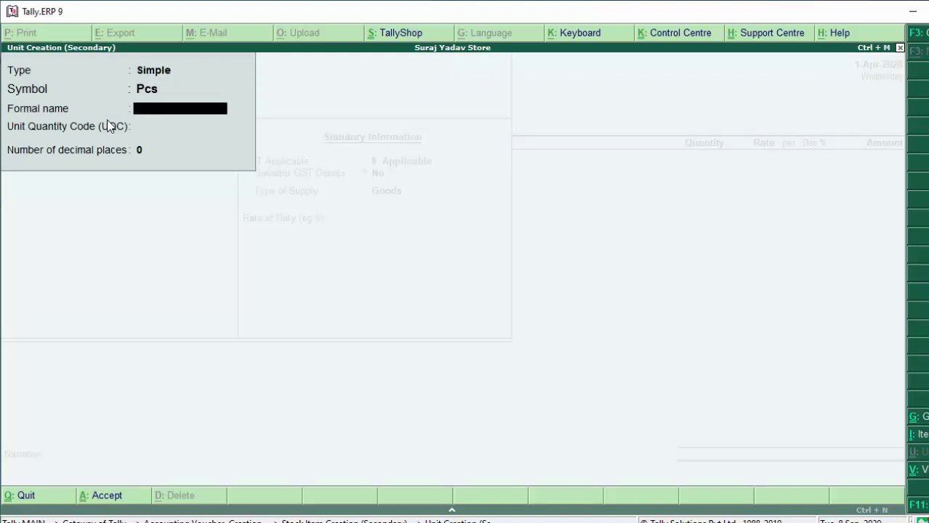
text(Piece)
key(Return)
text(p)
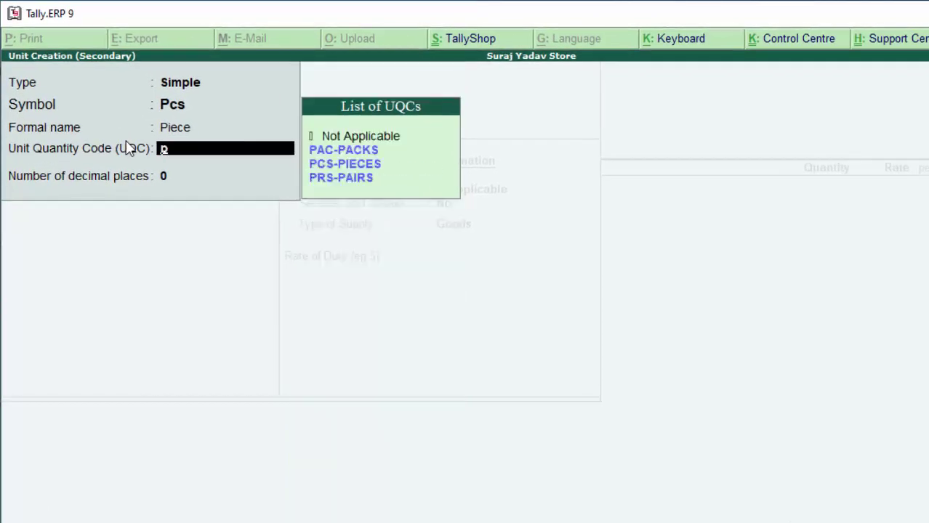
key(Down)
key(Down)
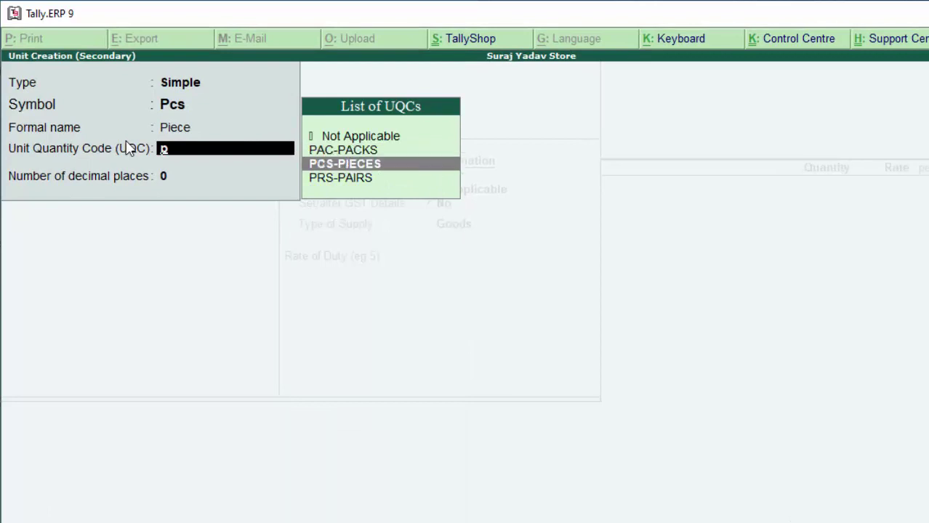
key(Return)
key(Return)
key(Return)
key(Return)
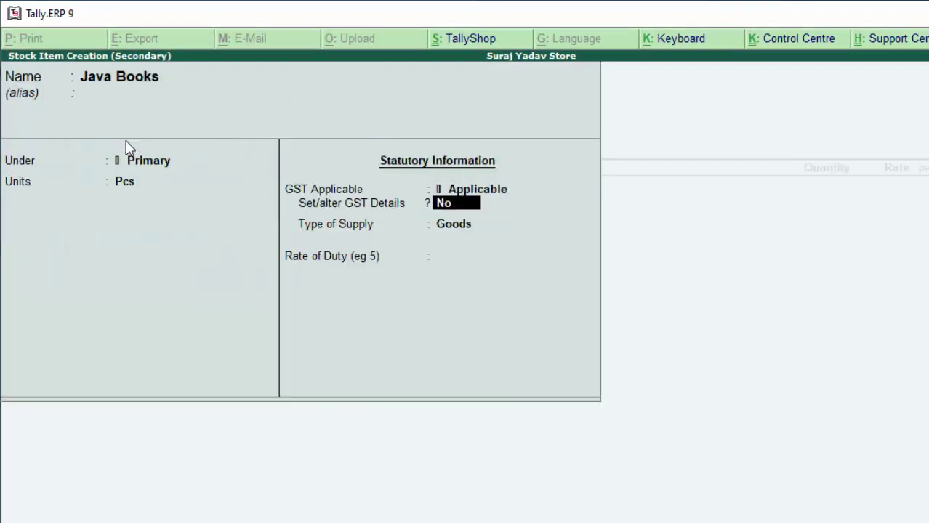
key(Return)
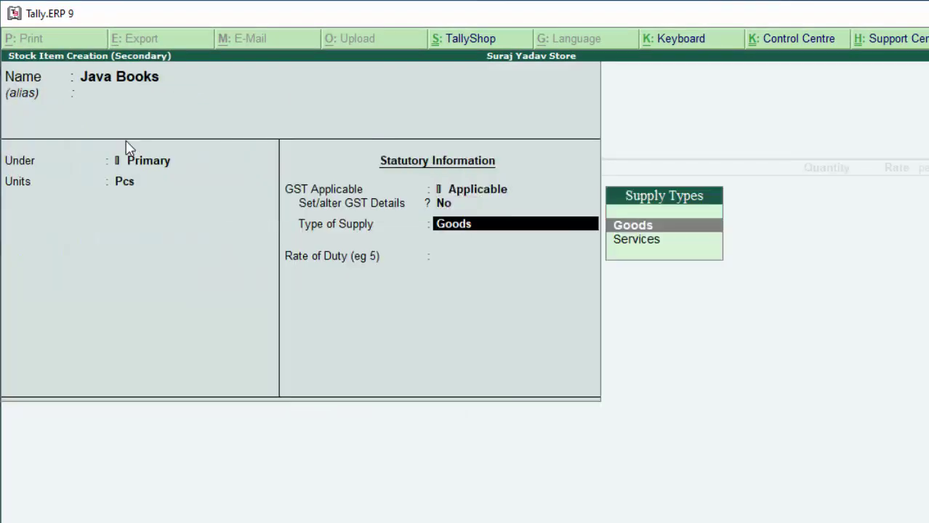
key(Return)
key(Return)
key(Return)
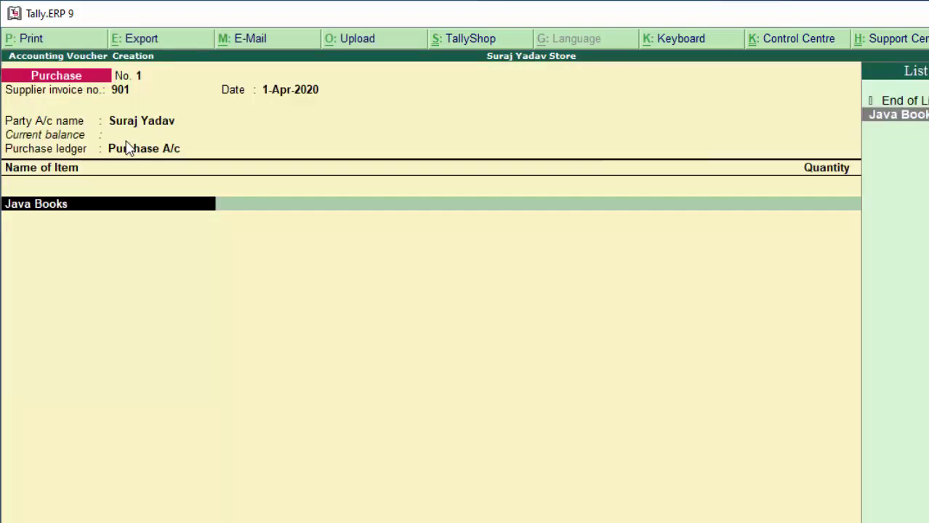
key(Return)
Enter 50 Pcs of Java Books at 780 with a 0.10% discount.
key(Return)
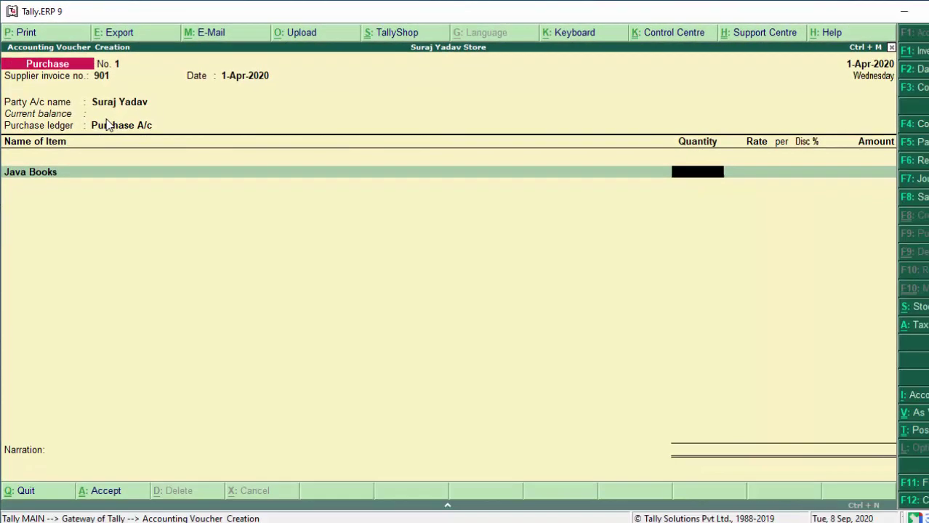
text(50)
key(Return)
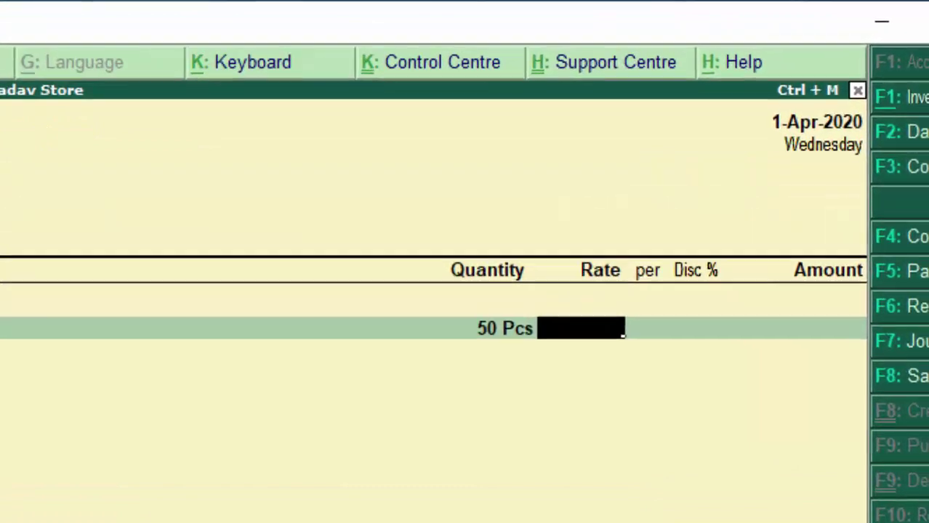
text(780)
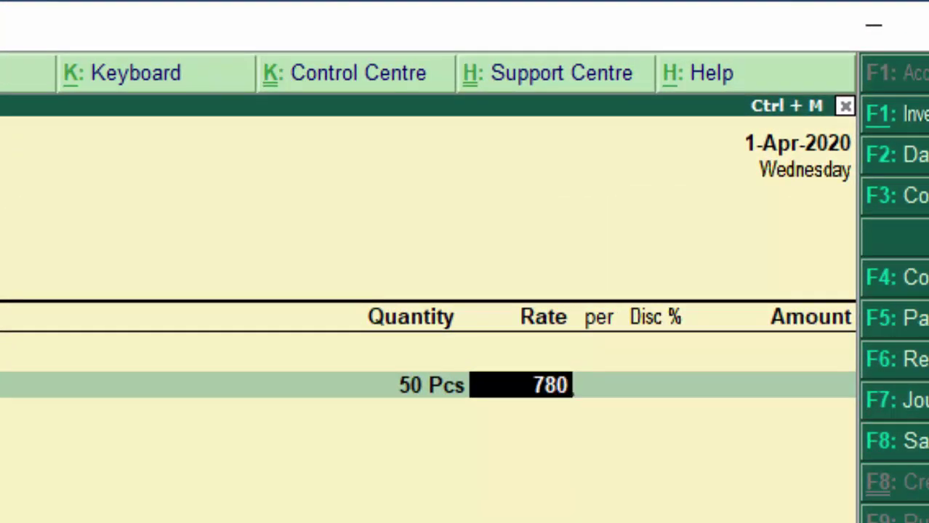
key(Return)
key(Return)
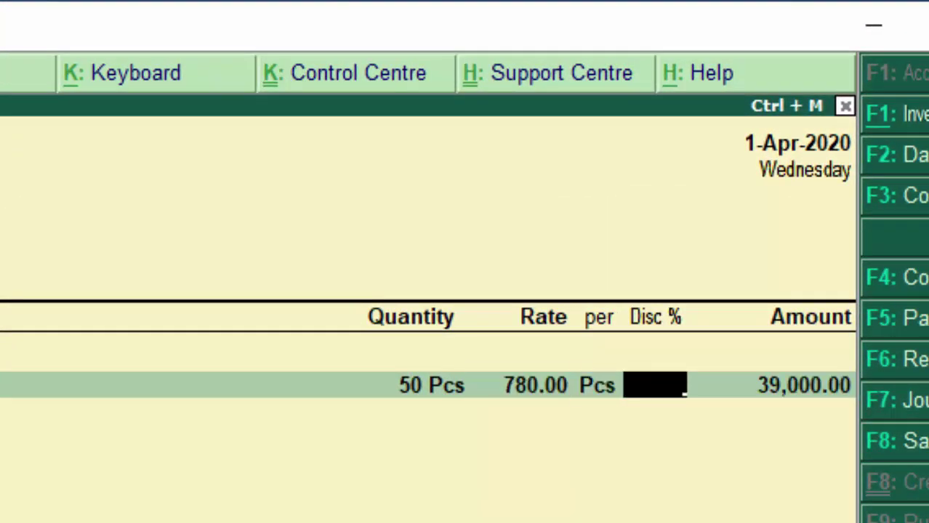
text(.1)
key(Return)
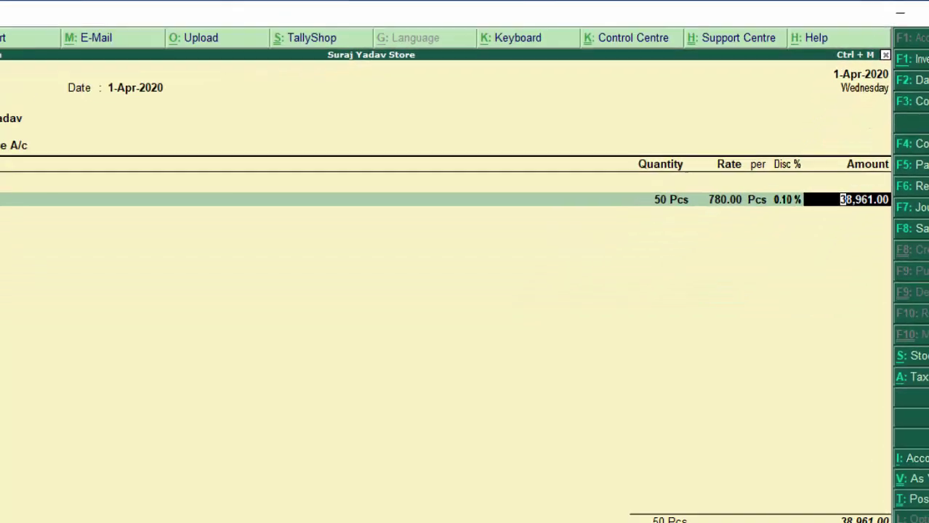
key(Return)
Create stock item Python Book under Primary in Pcs and open its GST details.
key(alt+c)
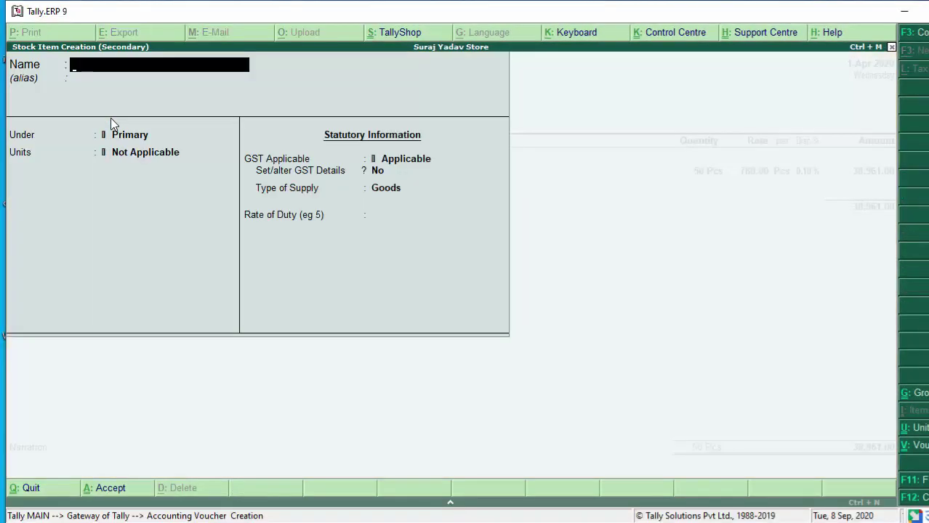
text(Pyth)
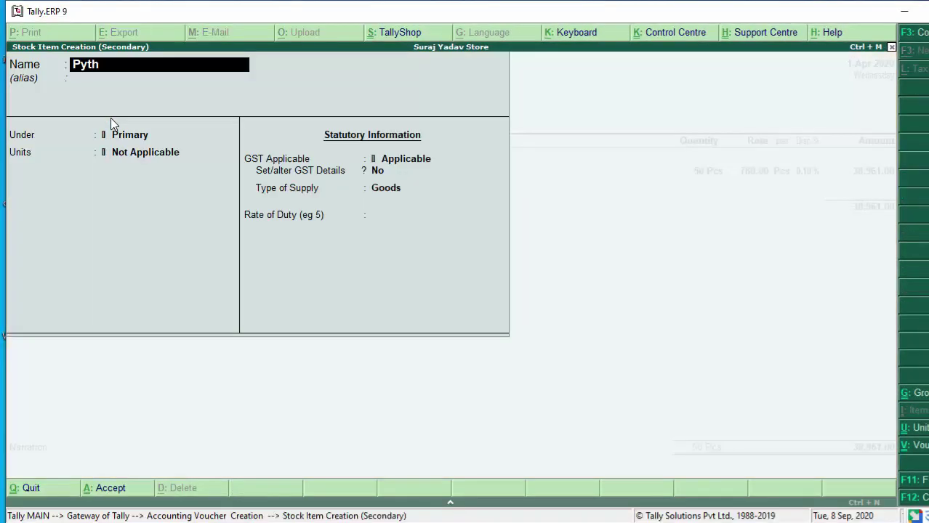
text(ob)
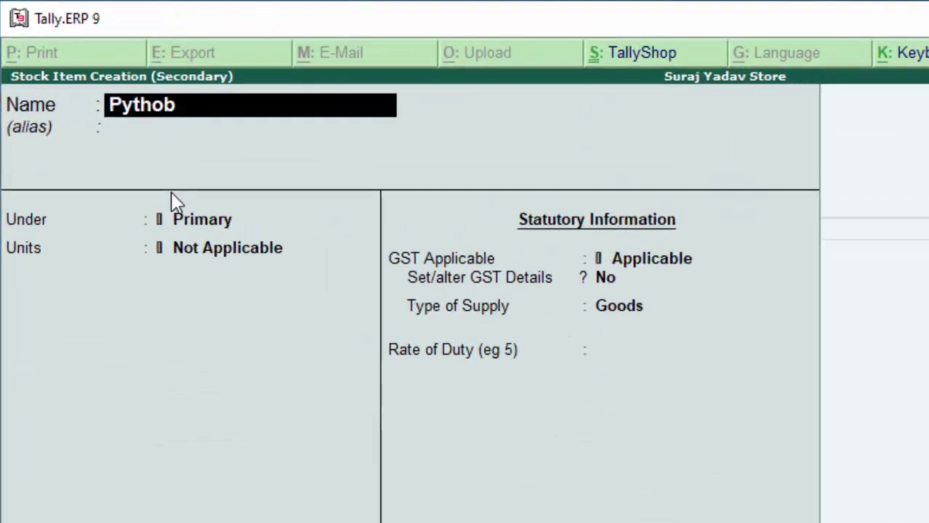
key(BackSpace)
text(n b)
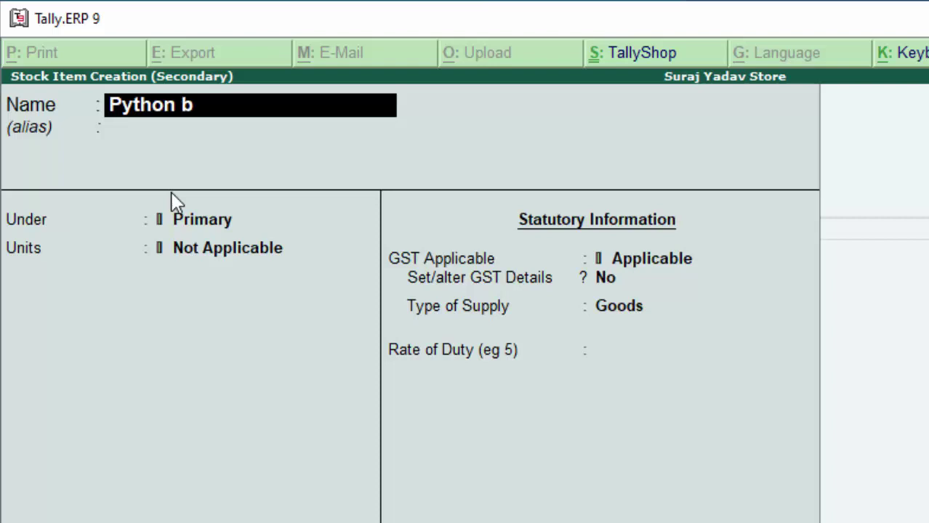
text(ook)
key(Return)
key(Return)
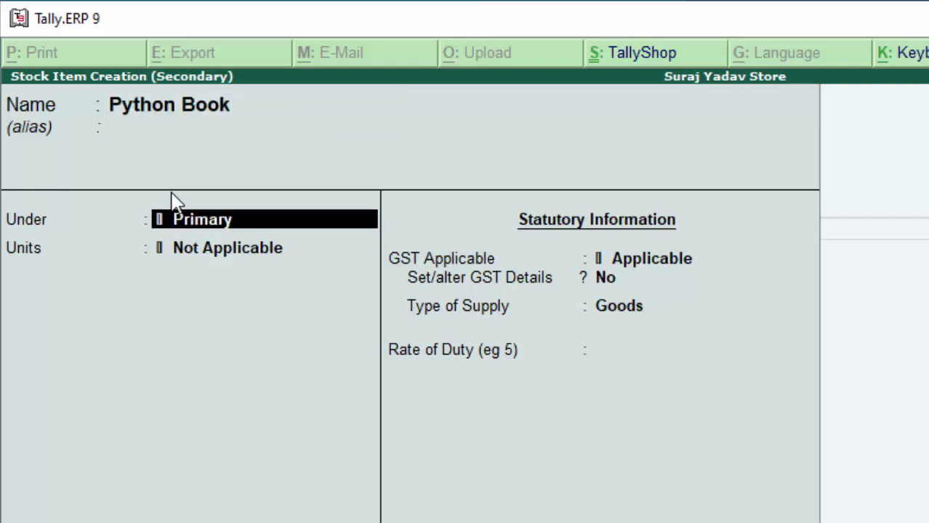
key(Return)
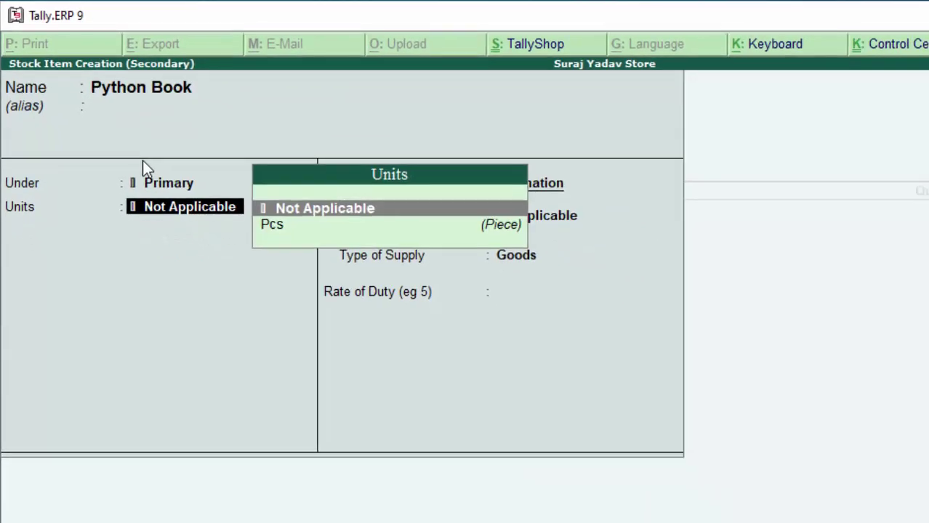
key(Down)
key(Return)
key(Return)
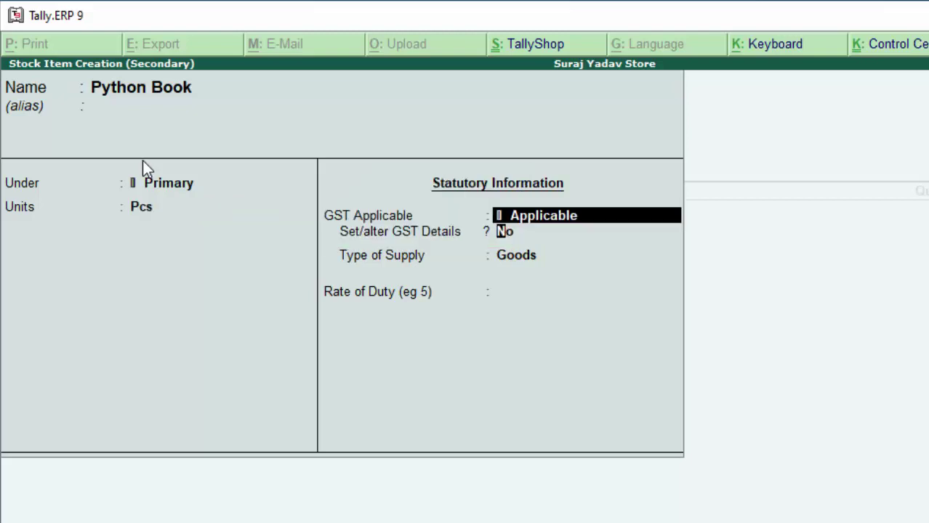
text(y)
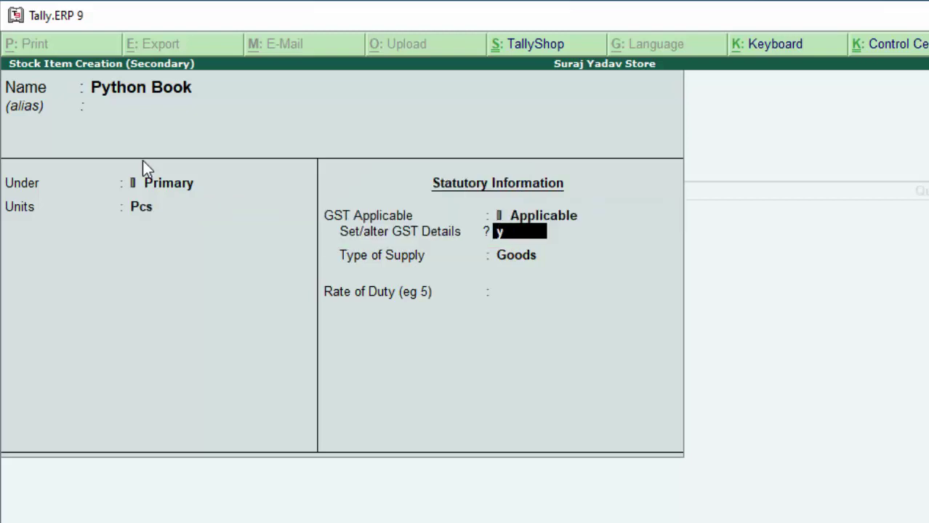
key(Return)
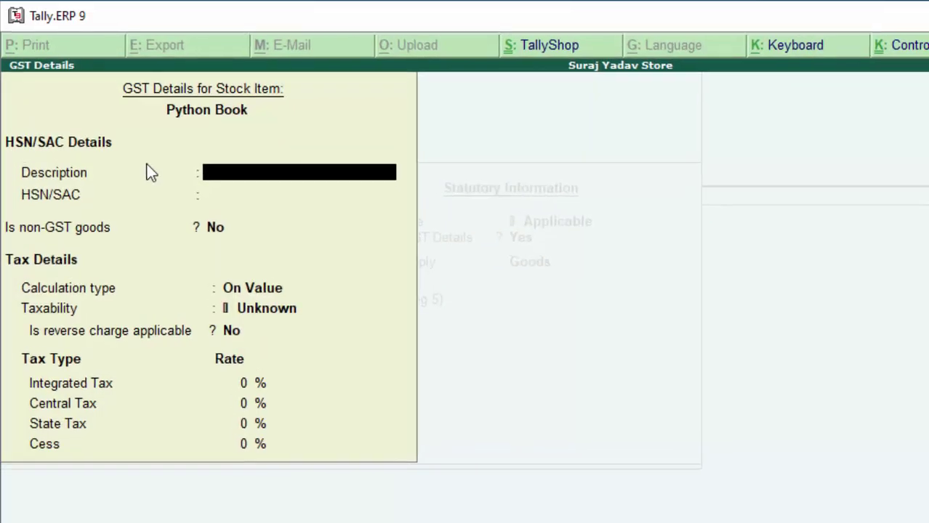
Give Python Book the description Python and HSN code 8908890.
text(Python)
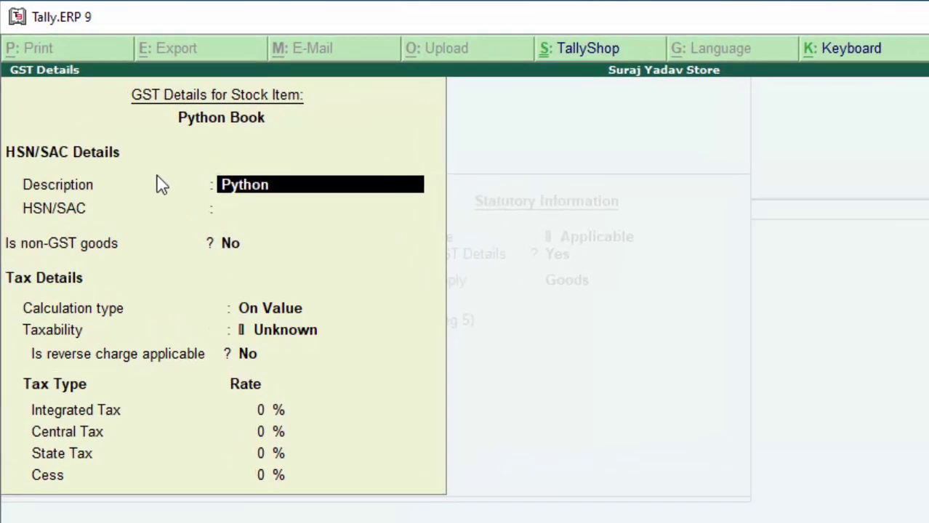
key(Return)
text(890)
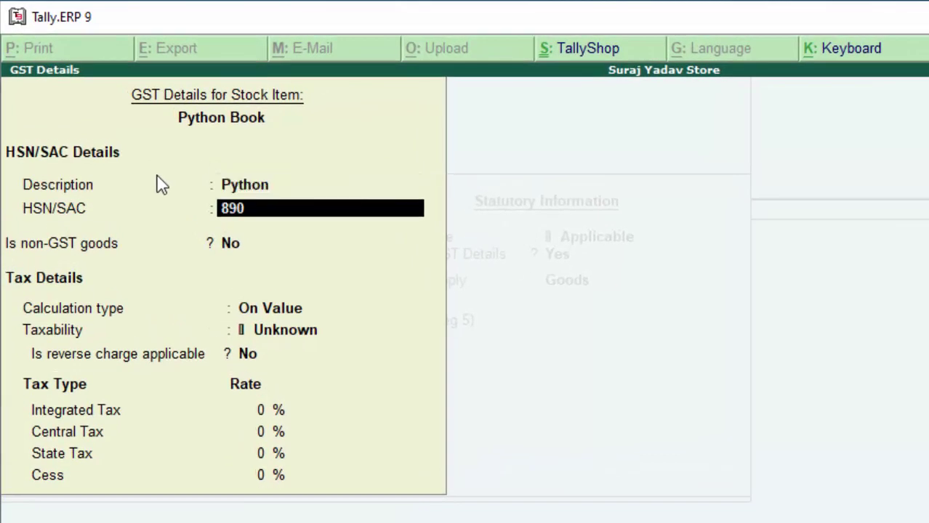
text(-0)
key(BackSpace)
text(8890)
key(Return)
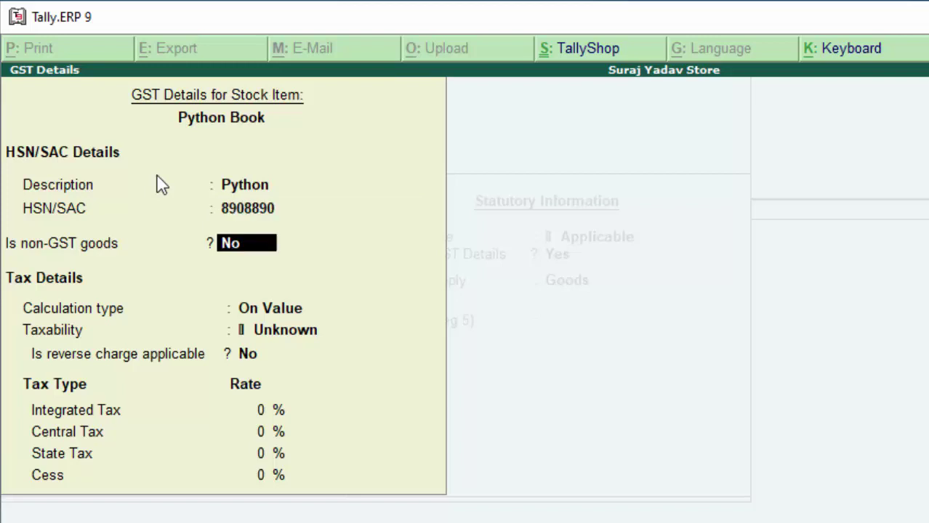
Set Python Book as Taxable at 5% integrated tax, supply type Goods, and save it.
key(Return)
key(Return)
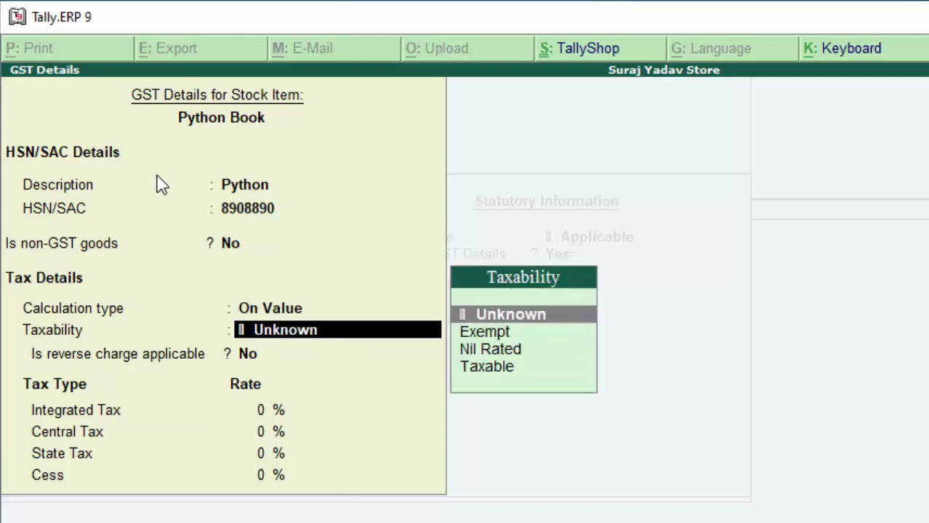
key(Down)
key(Down)
key(Down)
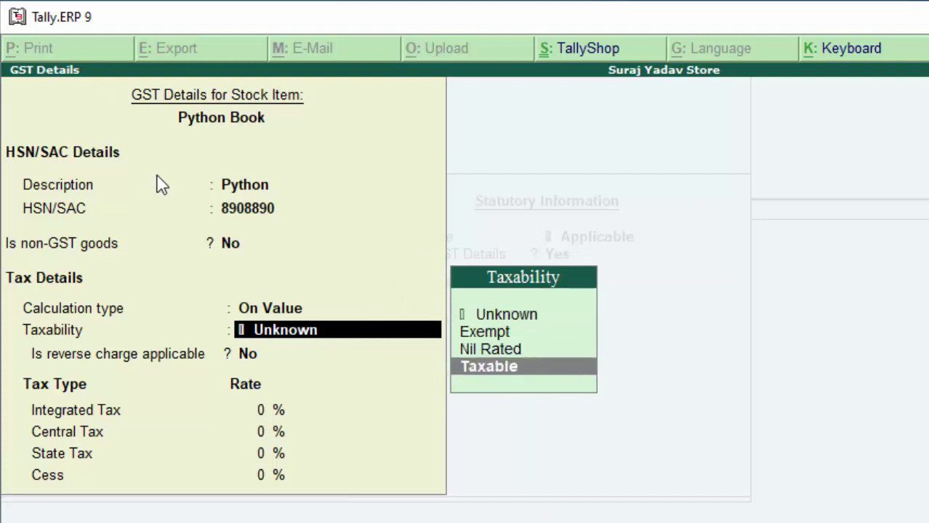
key(Return)
key(Return)
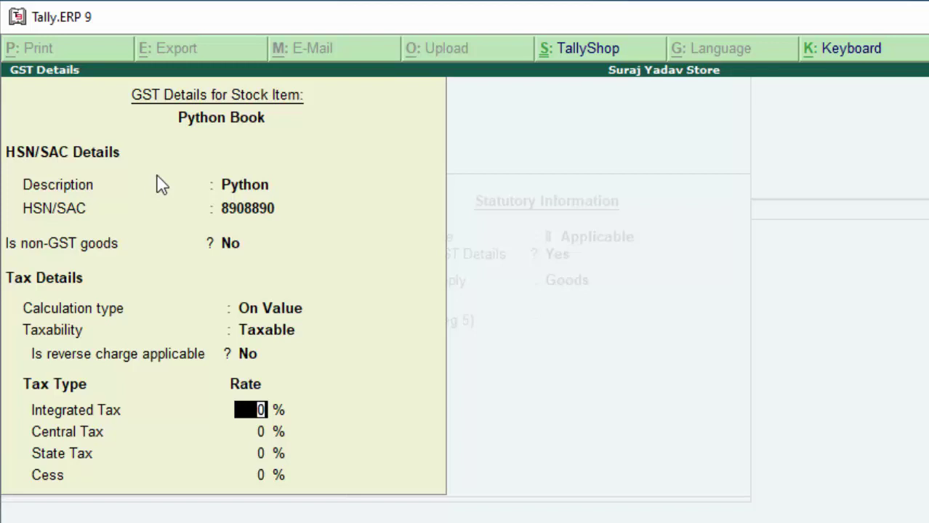
text(5)
key(Return)
key(Return)
key(Return)
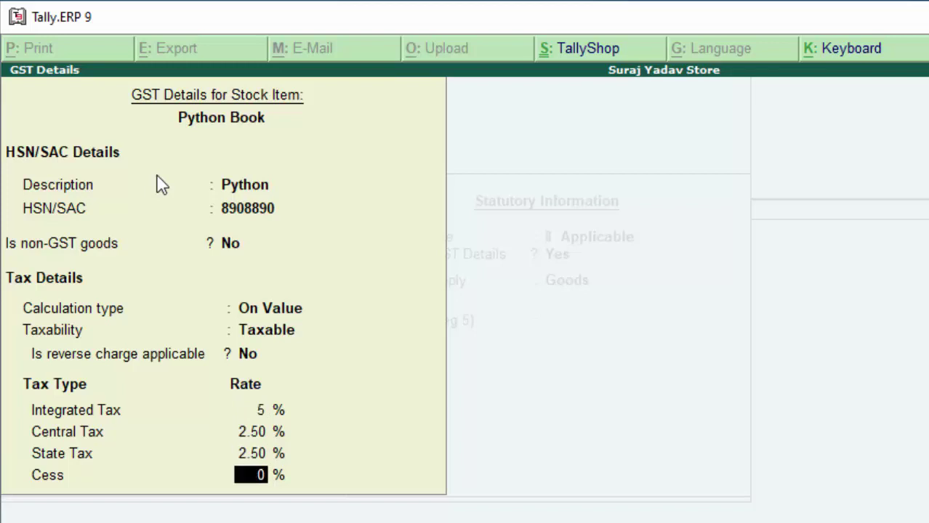
key(Return)
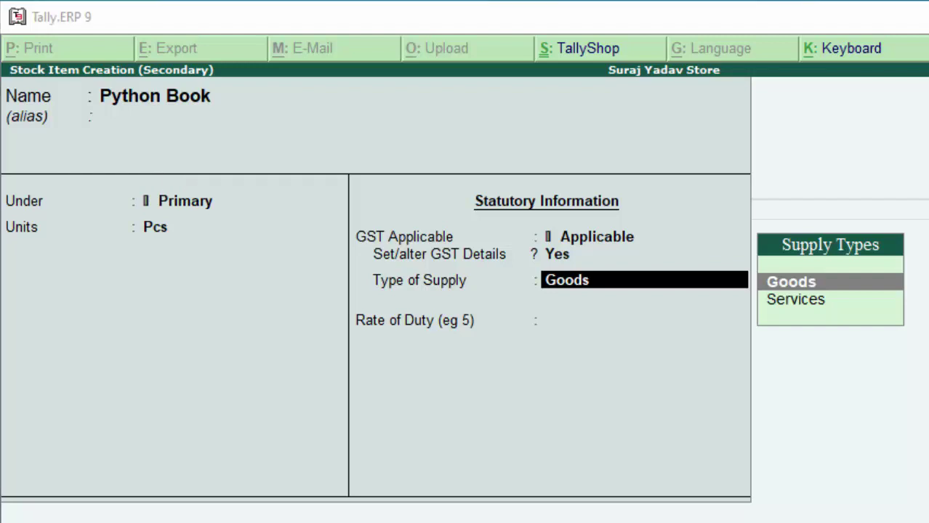
key(Return)
text(0)
key(Return)
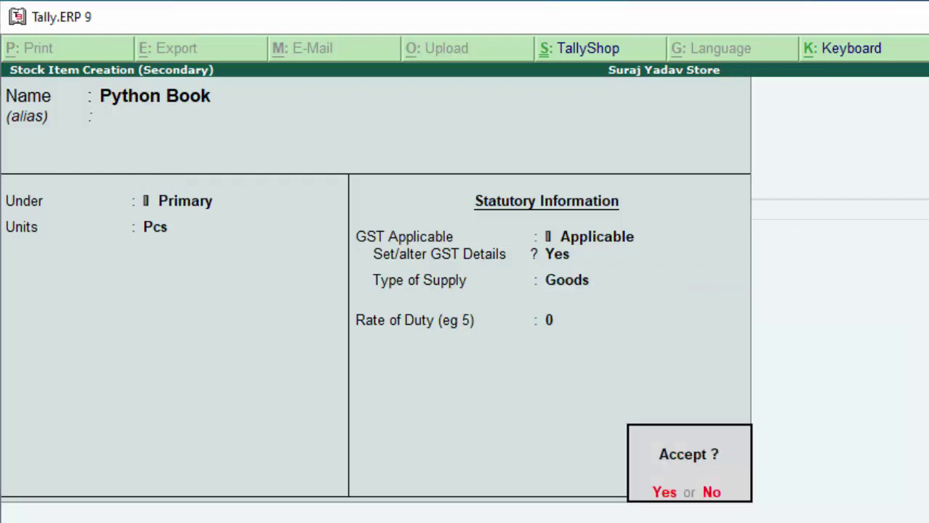
key(Return)
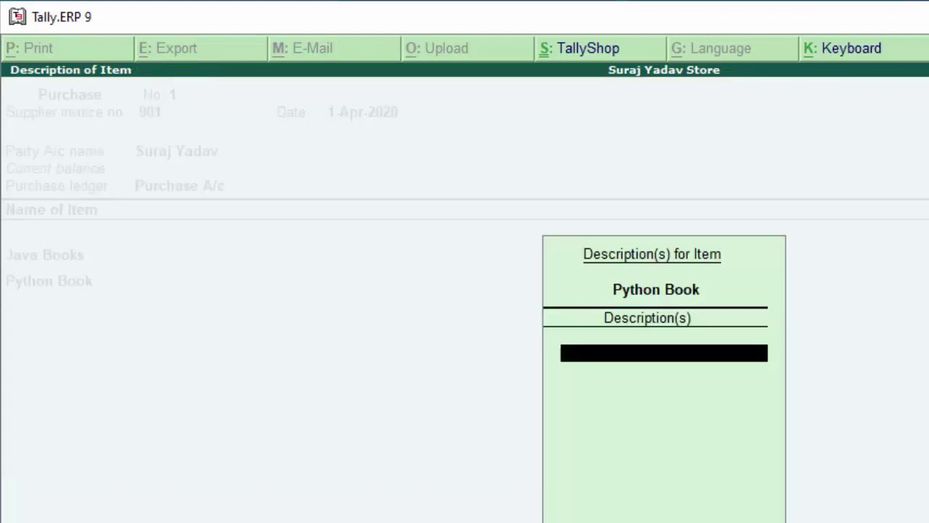
key(Return)
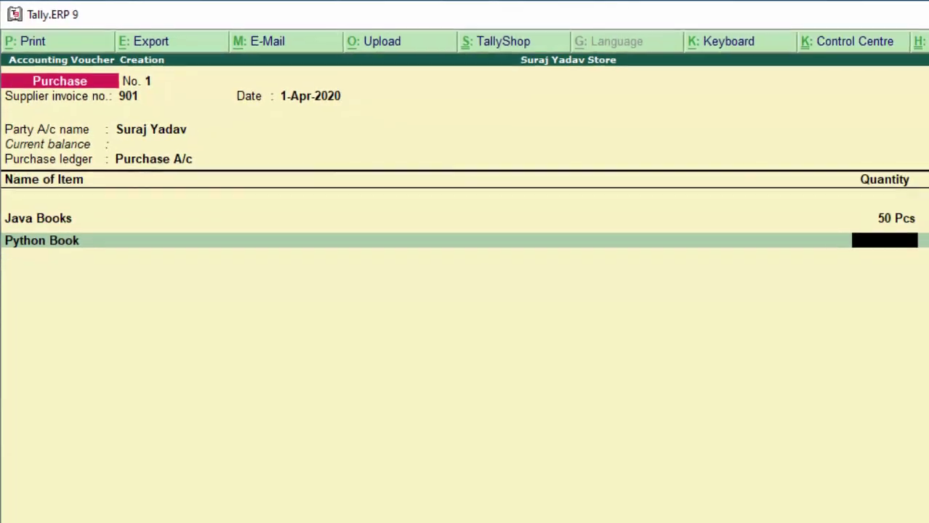
Enter 80 Pcs of Python Book at 900 with a 0.20% discount.
text(80)
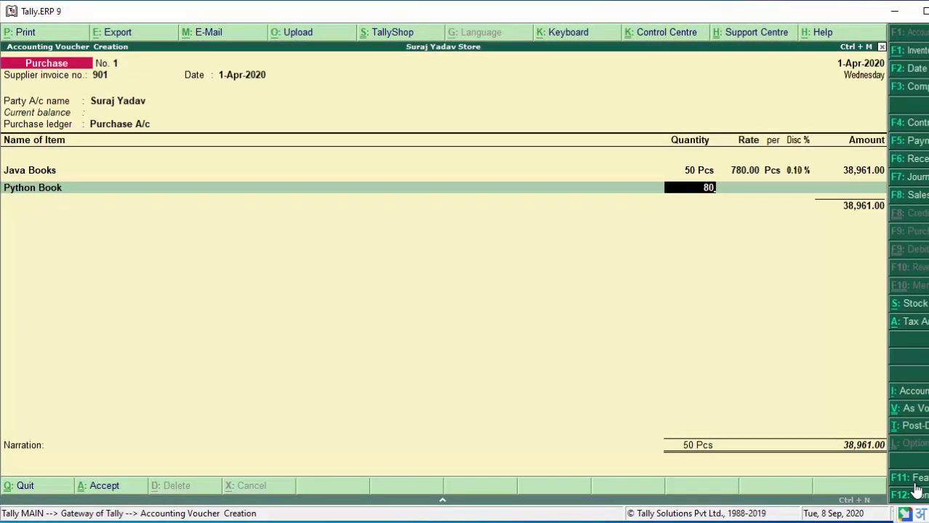
key(Return)
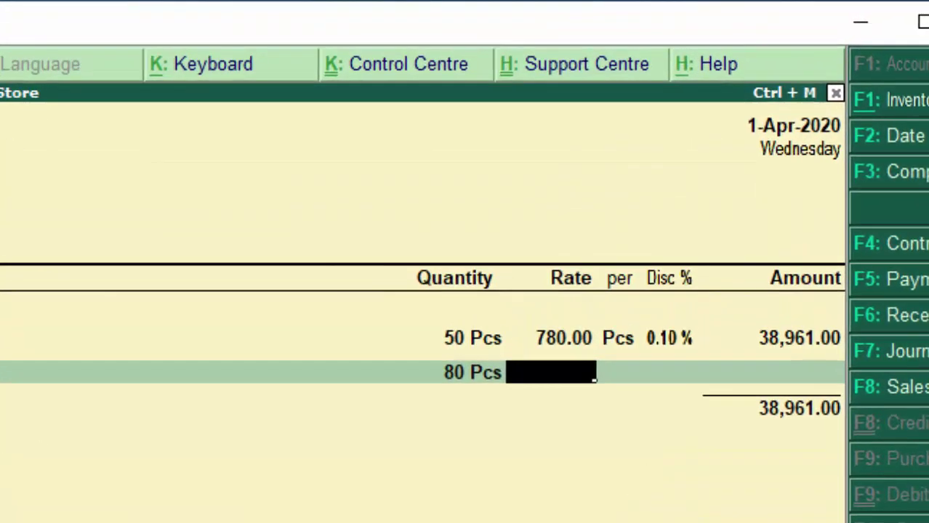
text(90)
text(0)
key(Return)
key(Return)
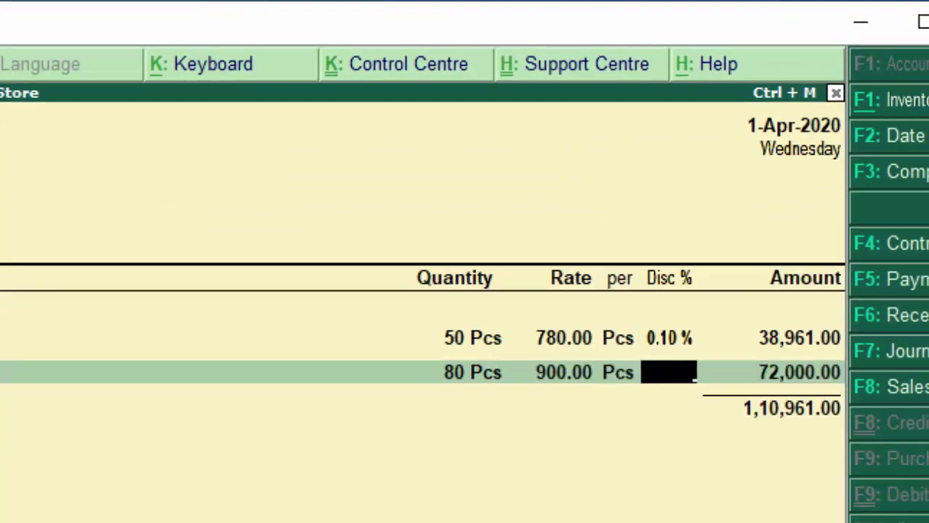
text(.2)
text(0)
key(Return)
key(Return)
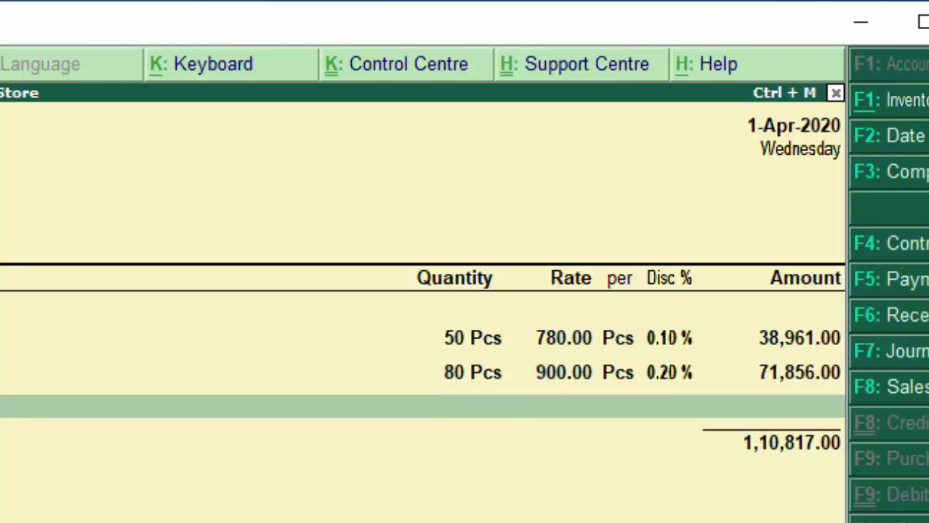
key(Return)
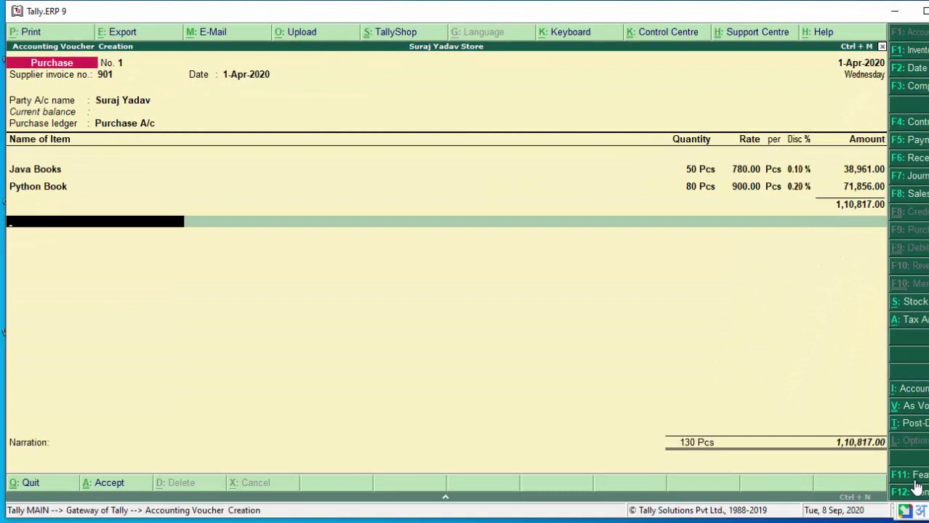
text(C)
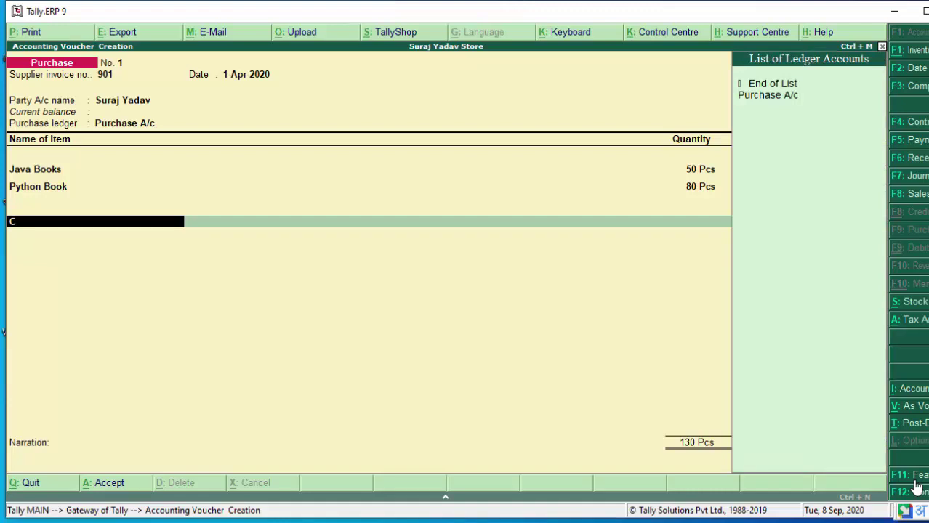
Quit the unfinished purchase voucher without saving.
key(BackSpace)
key(Escape)
key(y)
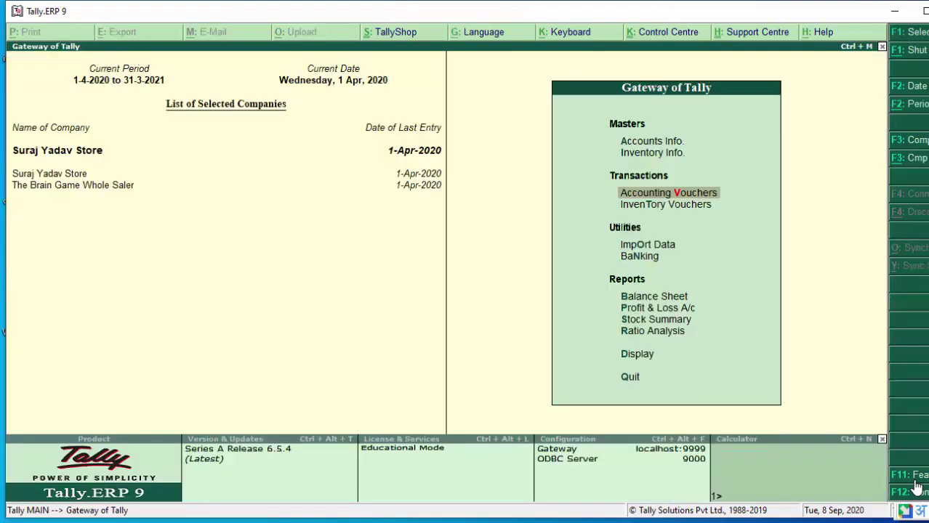
Open the Statutory & Taxation company features for the store's company.
key(F11)
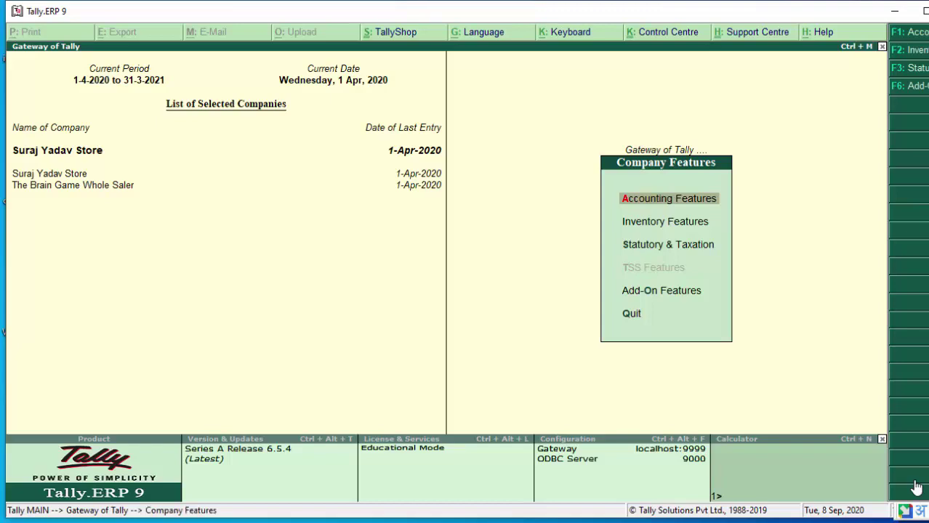
key(Down)
key(Down)
key(Down)
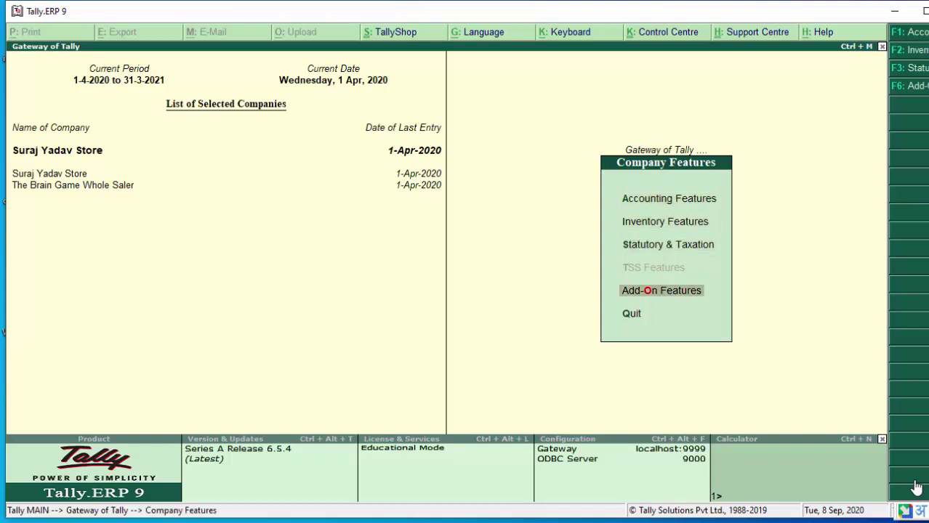
key(Up)
key(Return)
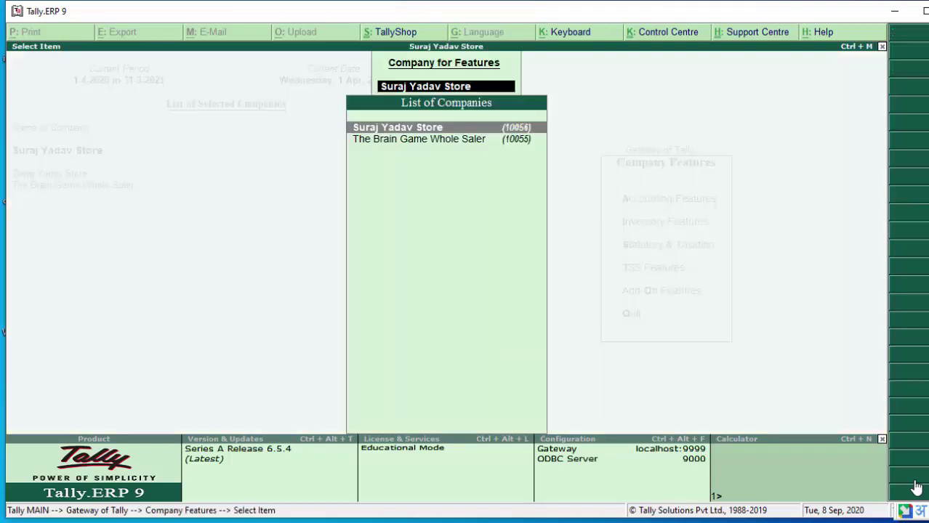
key(Return)
Enable GST details, keep Uttar Pradesh as the state, and enter the company's GSTIN.
key(Return)
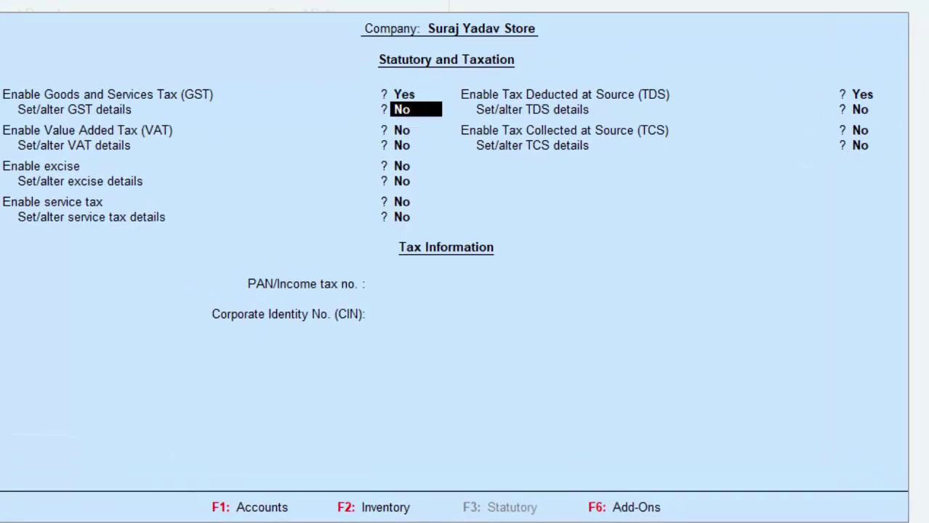
key(Down)
key(Up)
text(y)
key(Return)
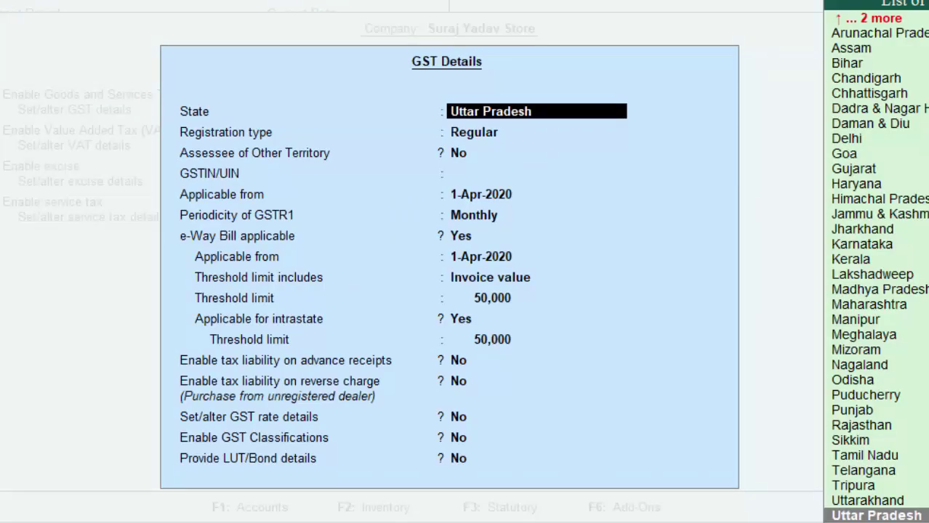
key(Return)
key(Return)
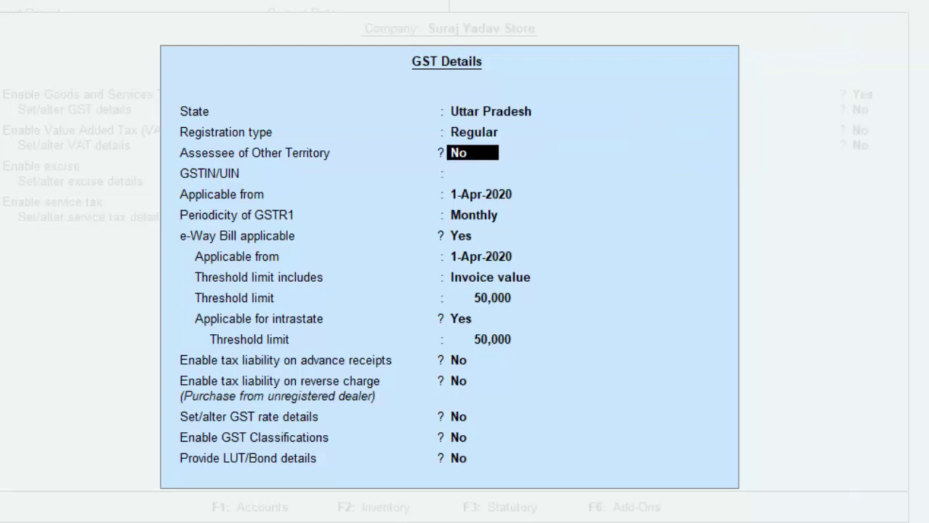
key(Return)
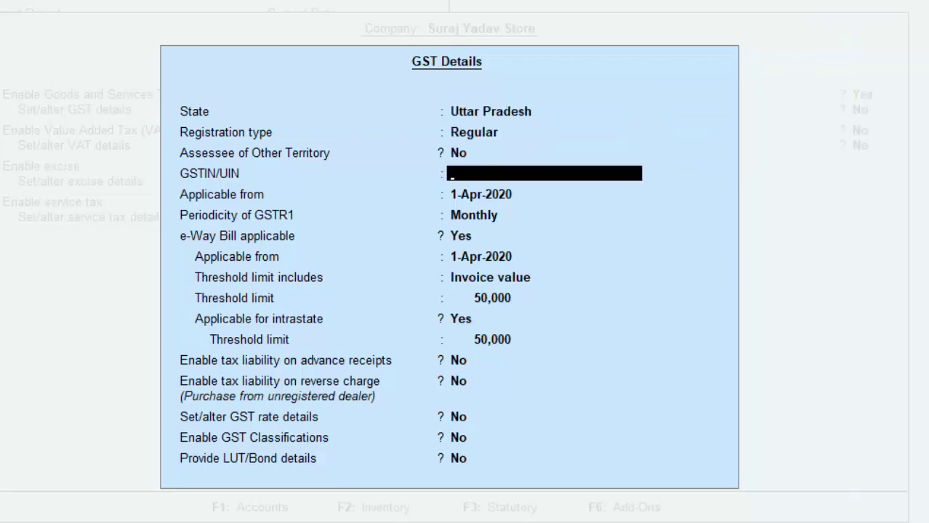
text(AIS)
text(PTYU8)
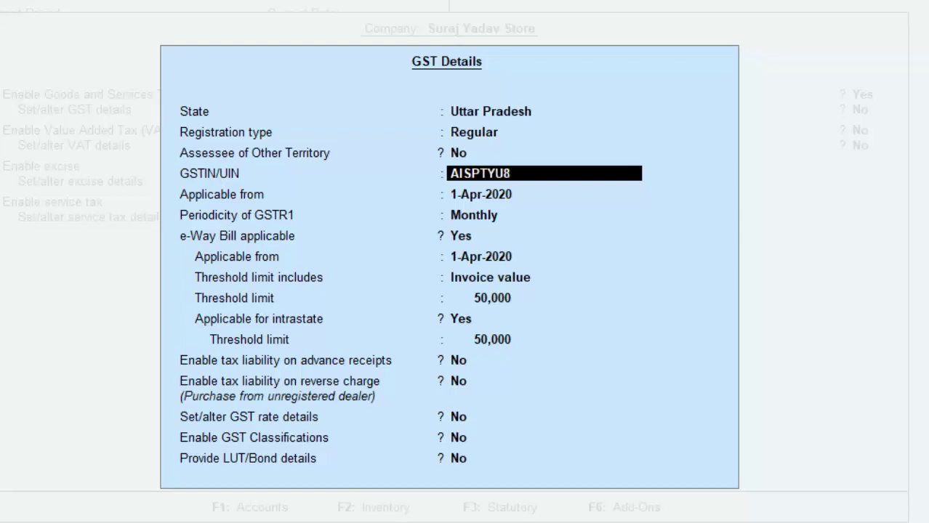
text(0G)
key(Return)
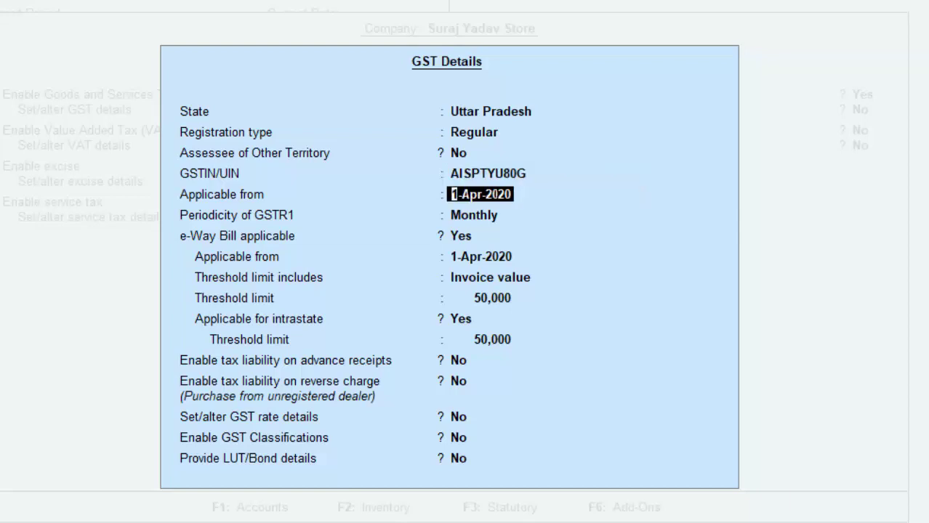
Keep Monthly GSTR1 periodicity, set e-Way Bill to No, and turn on GST rate details.
key(Return)
key(Return)
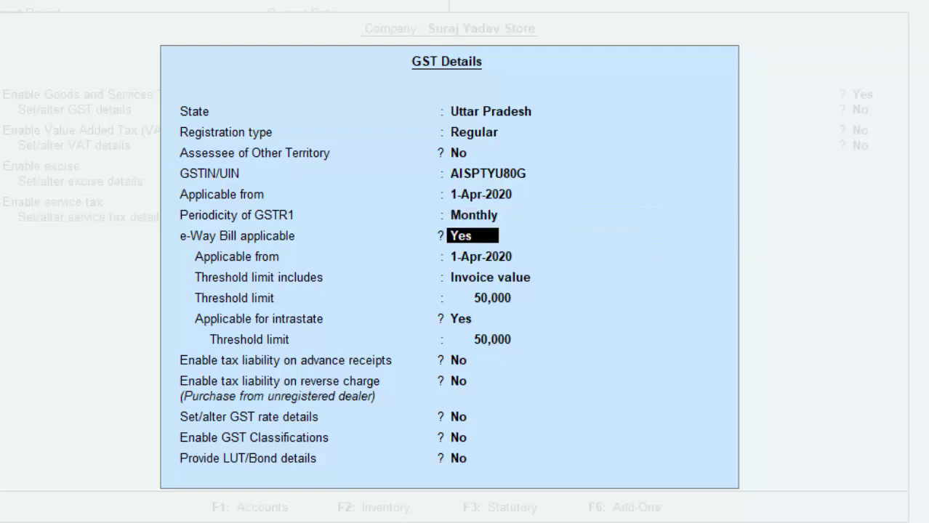
text(n)
key(Return)
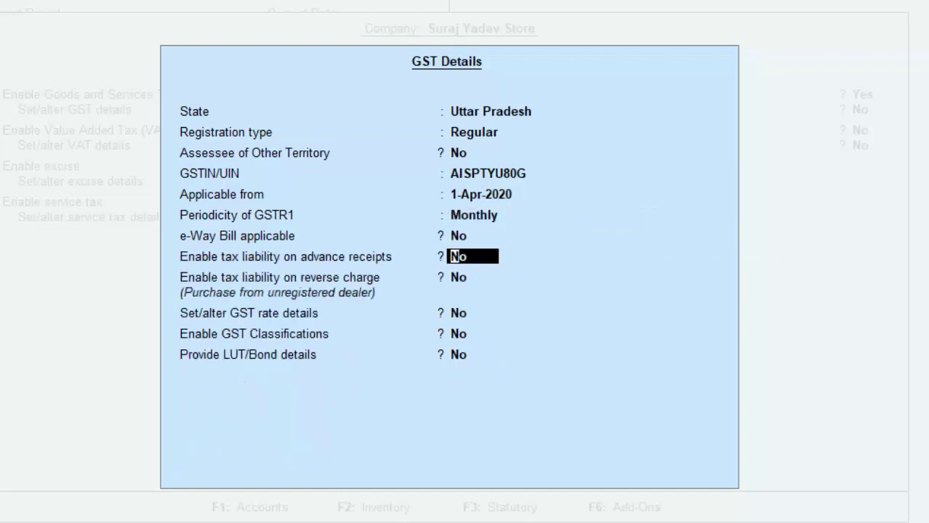
key(Return)
key(Return)
text(y)
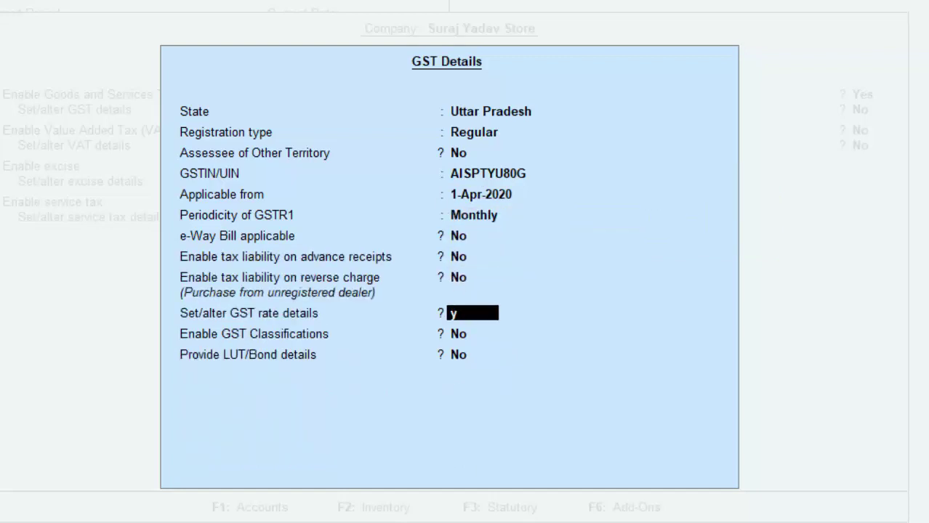
key(Return)
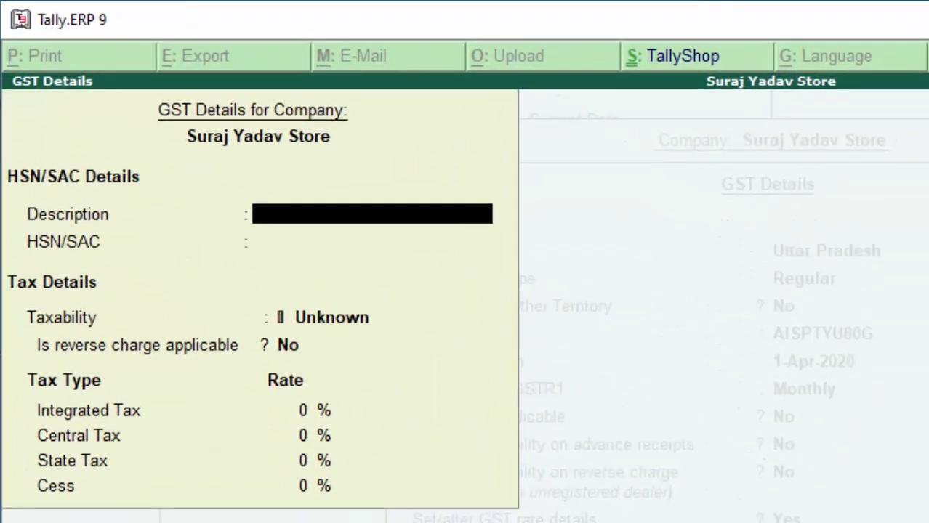
Enter 'Primary Item' as the description, HSN/SAC 58690, and Taxable as taxability.
text(Prima)
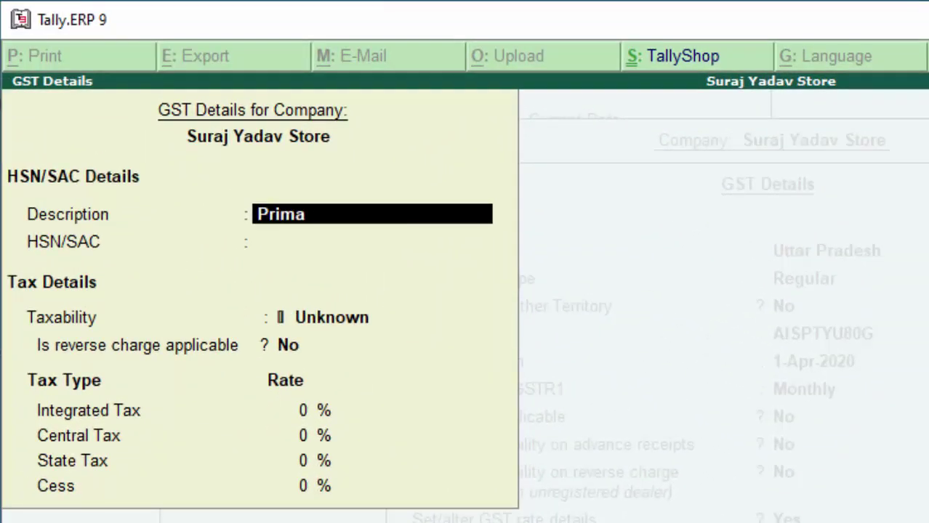
text(ry Ite)
text(m)
key(Return)
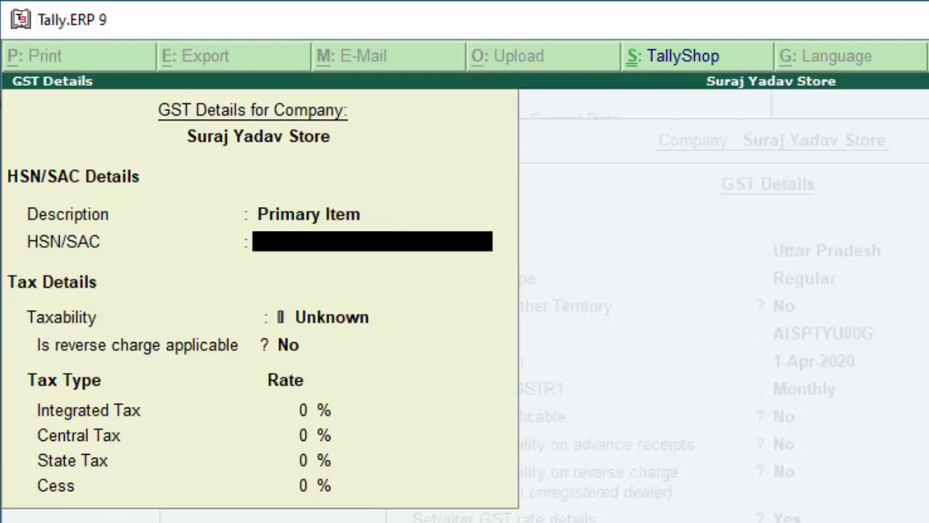
text(58690-)
key(Return)
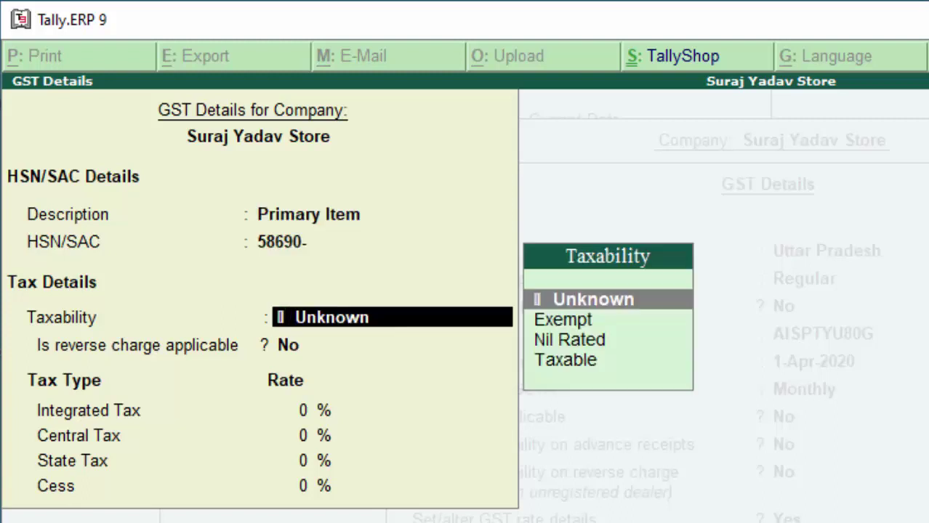
key(Down)
key(Down)
key(Down)
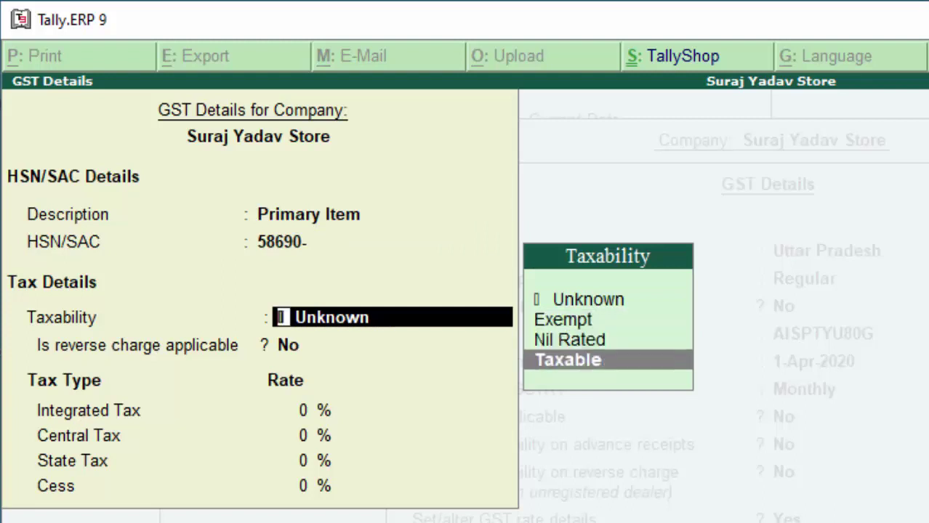
key(Return)
Set integrated tax to 12% (6% central, 6% state) and accept the GST details.
key(Return)
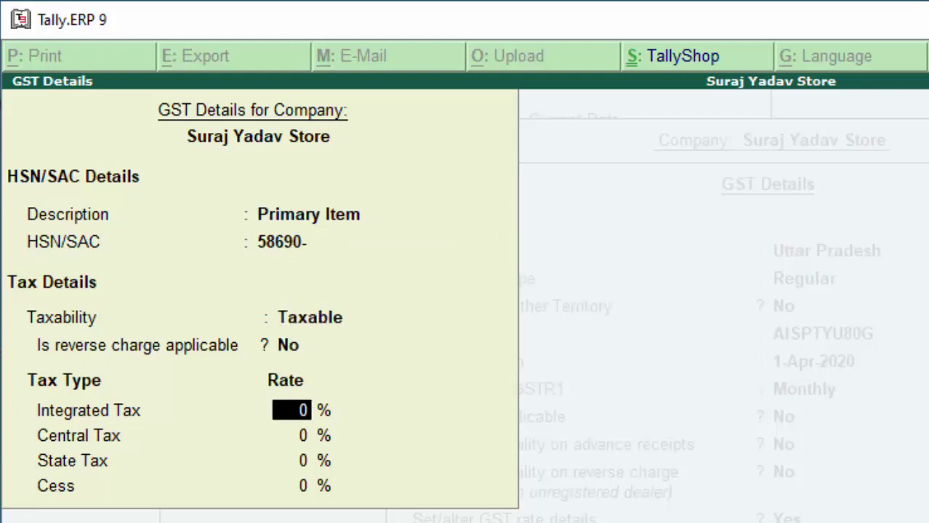
text(12)
key(Return)
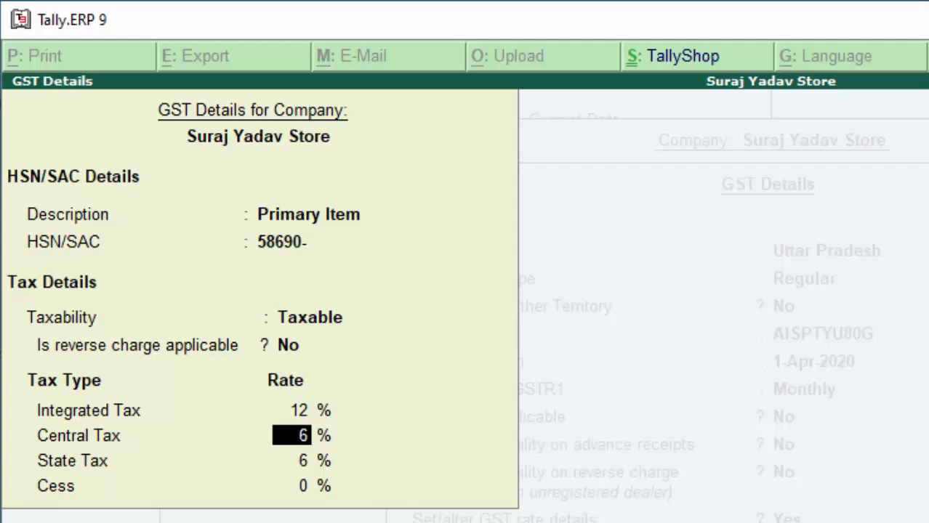
key(Return)
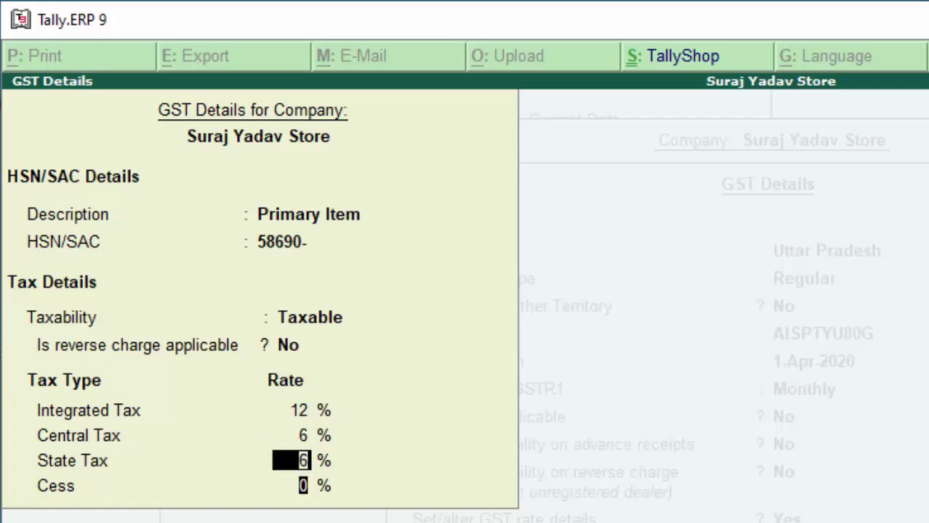
key(Return)
key(Return)
key(Return)
key(Return)
key(Return)
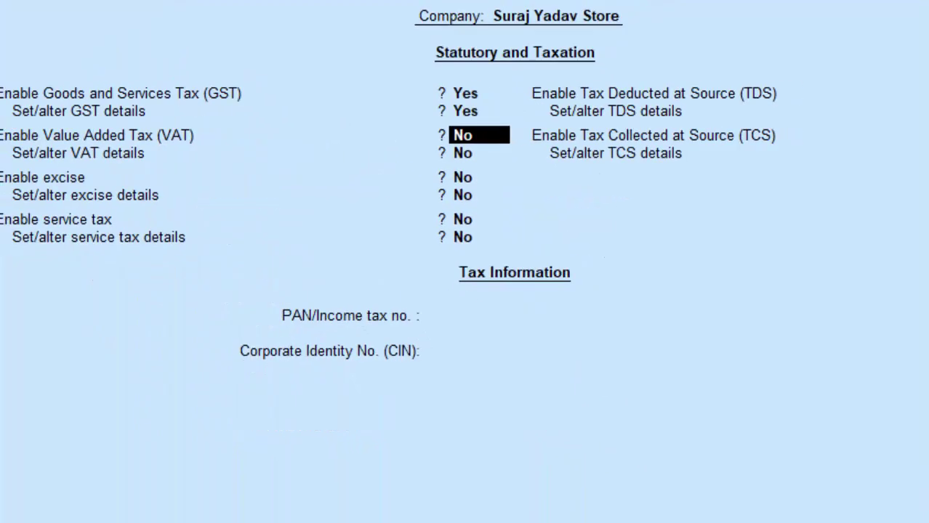
key(Return)
key(Return)
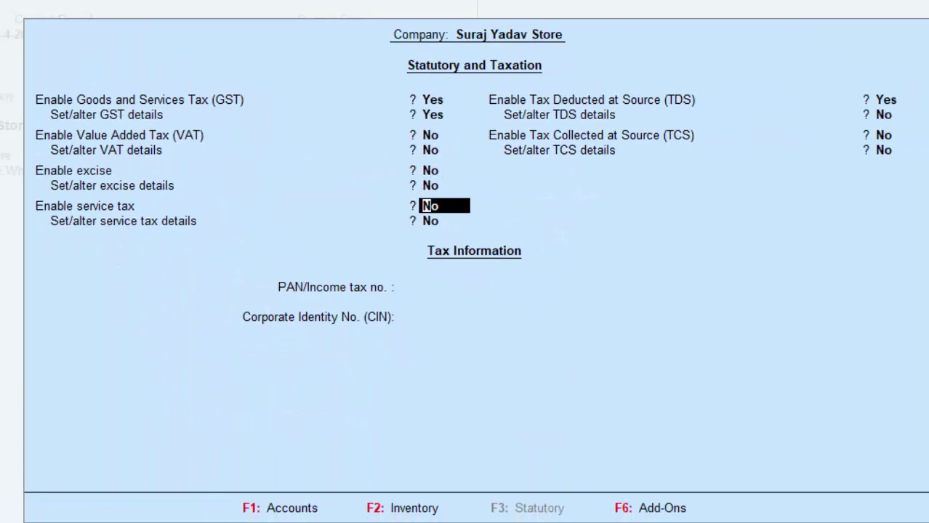
Save the statutory settings and start Purchase voucher No. 1 dated 1-Apr-2020.
key(ctrl+a)
key(BackSpace)
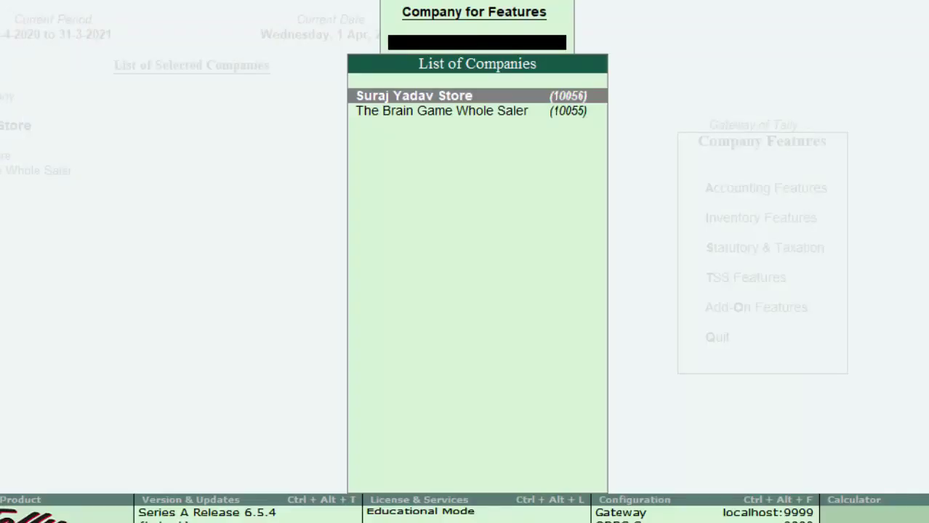
key(Escape)
key(Escape)
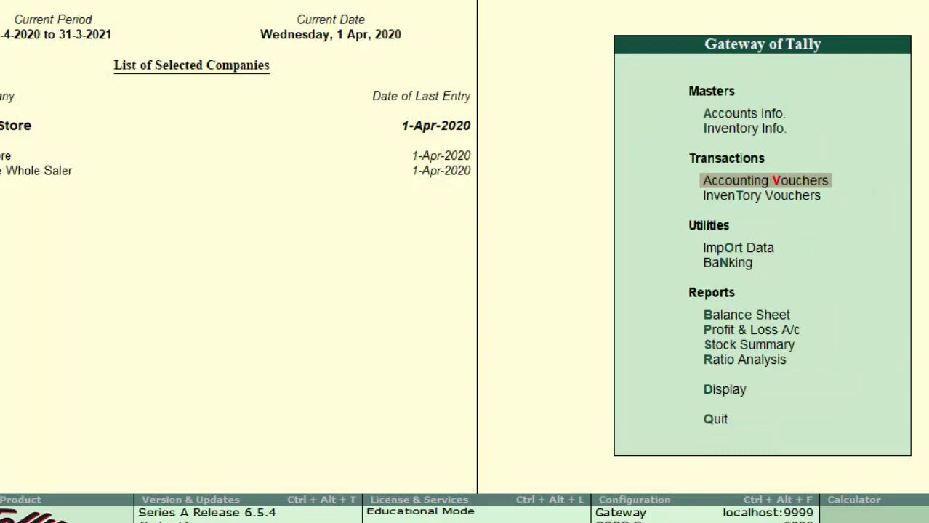
key(Return)
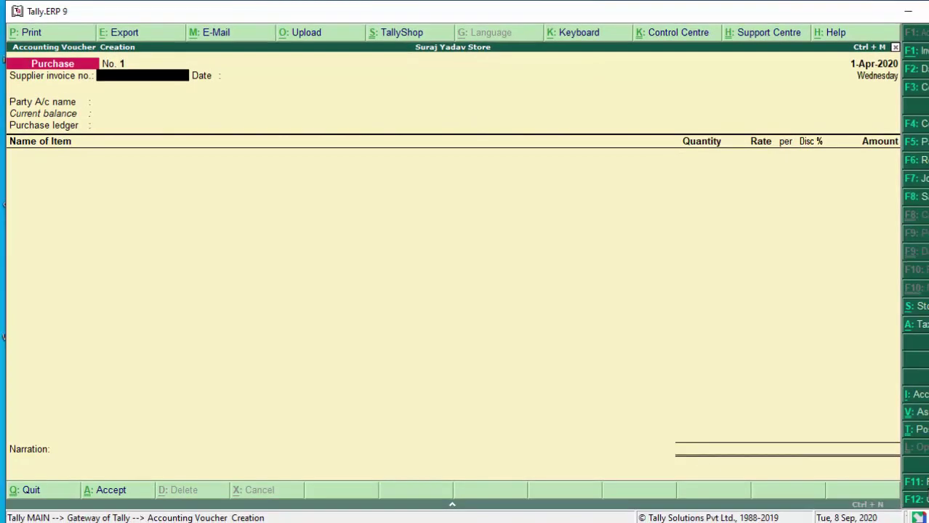
Enter supplier invoice 901, select the supplier's ledger, and fill in its address in Party Details.
text(901)
key(Return)
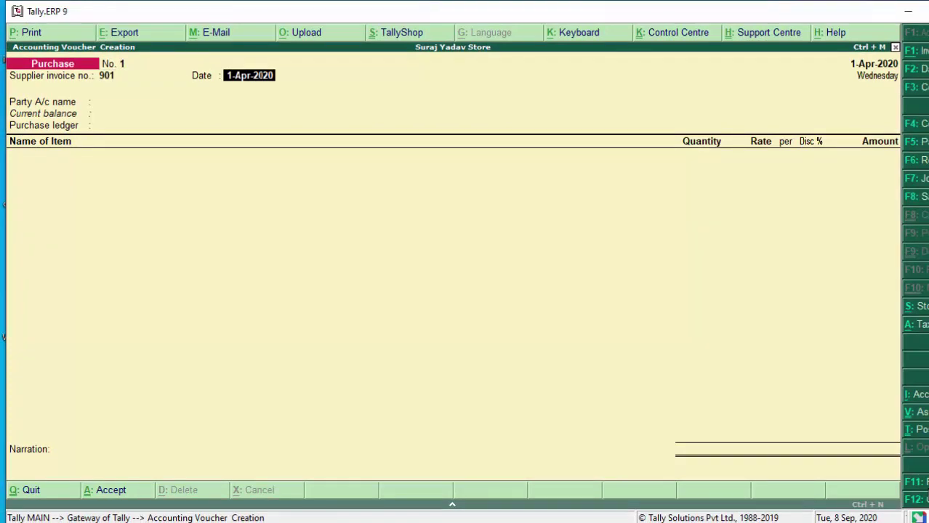
key(Return)
key(Down)
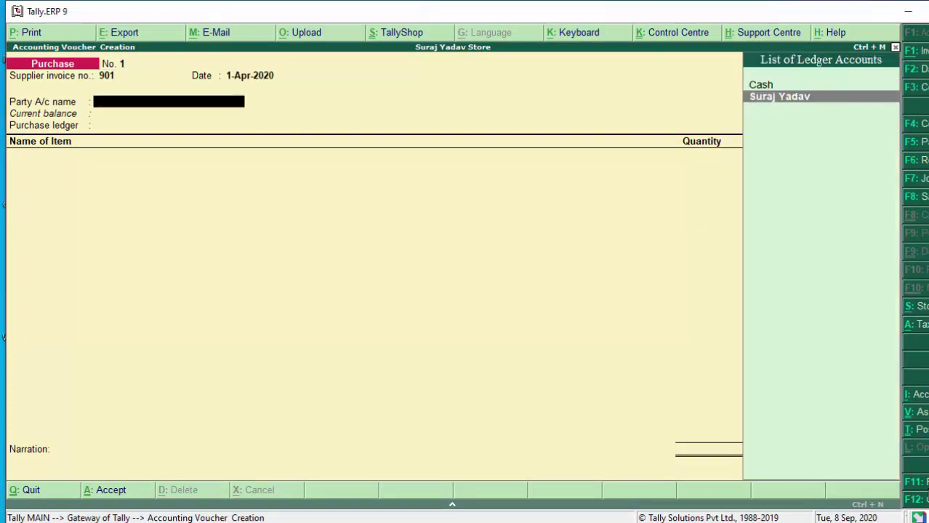
key(Return)
key(Return)
key(Return)
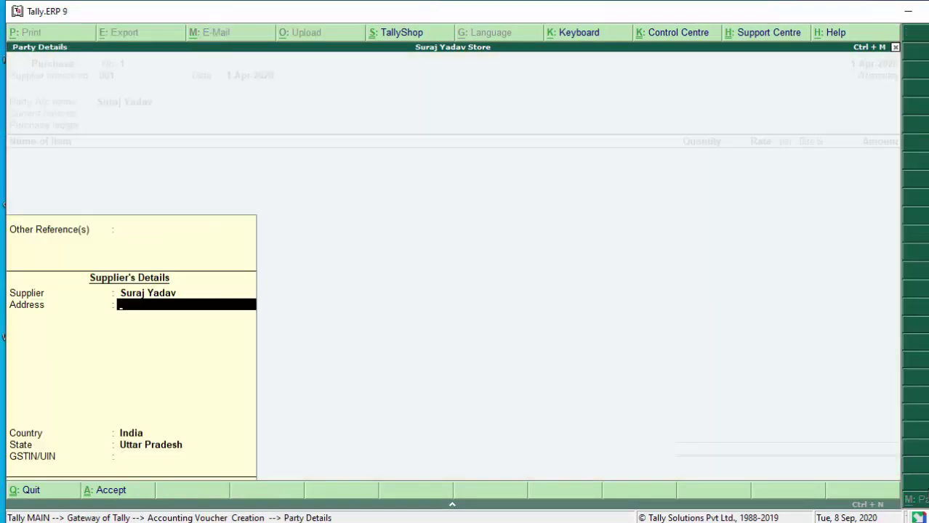
text(New Col)
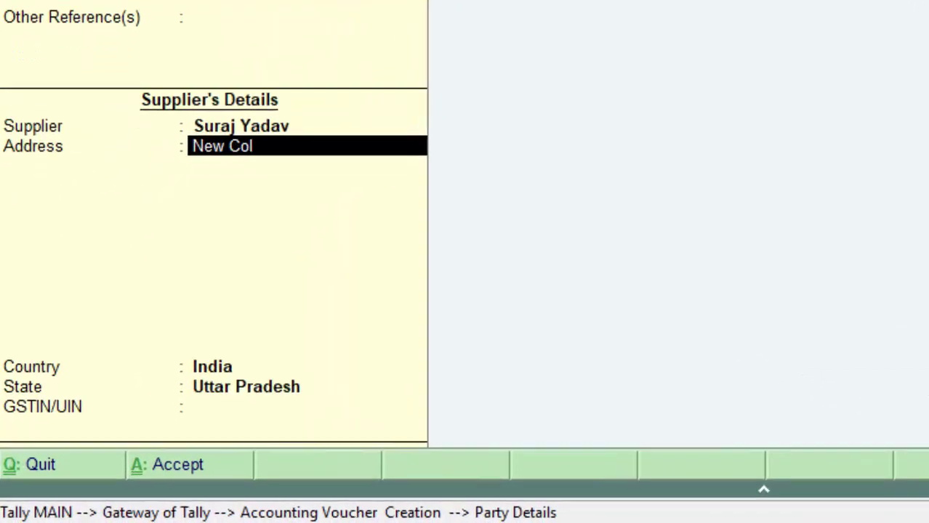
text(ony De)
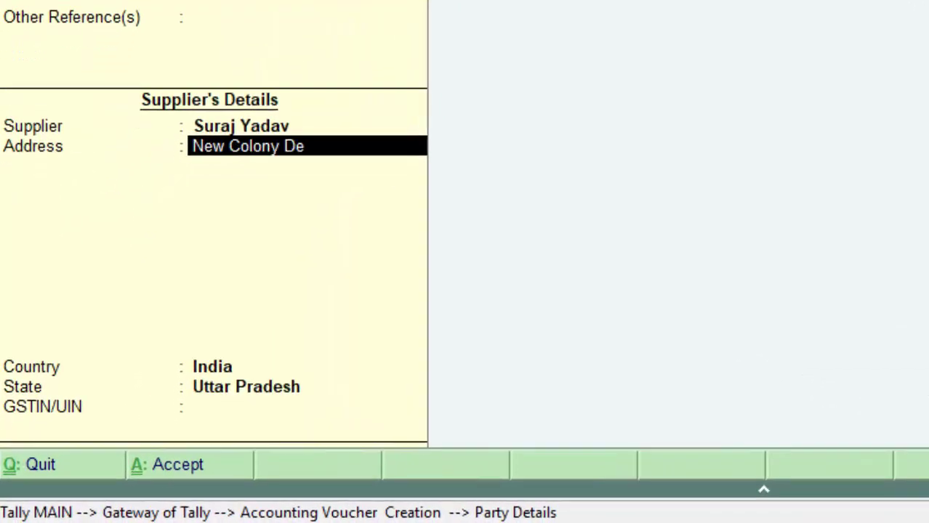
text(oria)
key(Return)
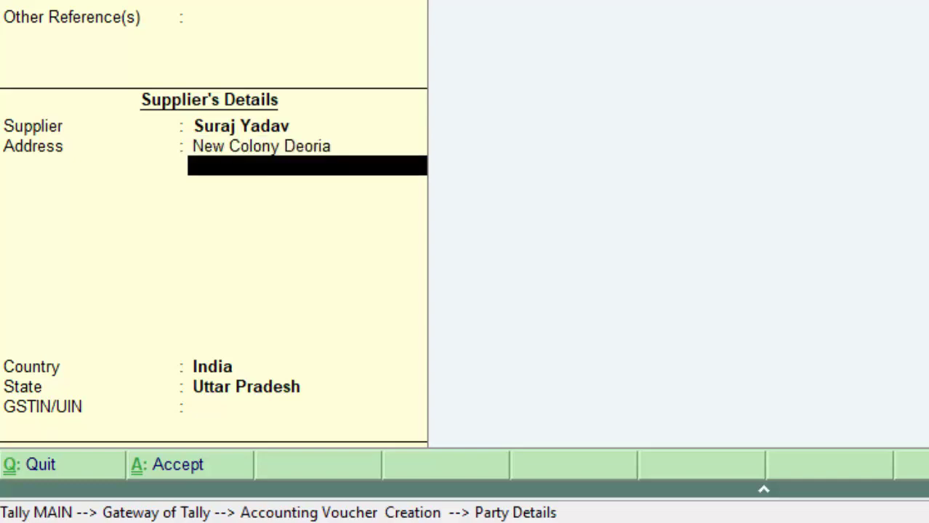
key(Return)
key(Return)
key(Return)
key(Return)
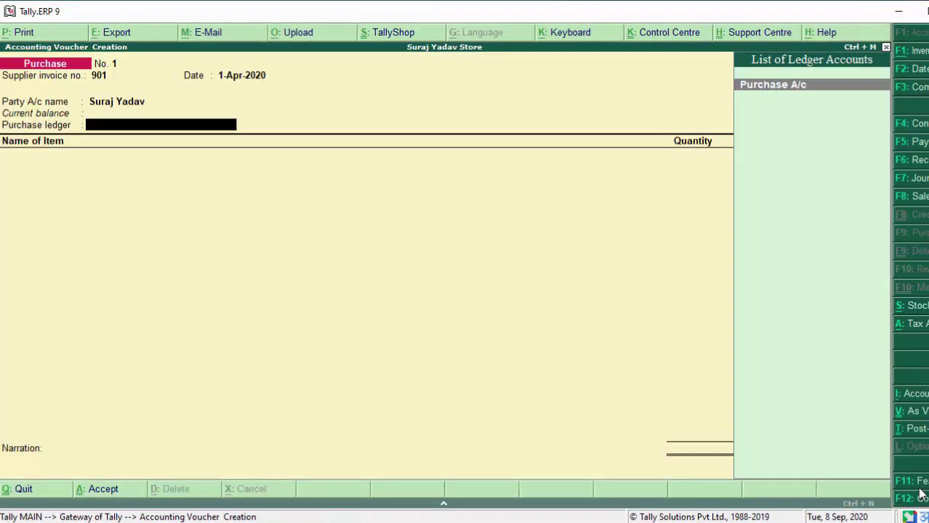
key(Return)
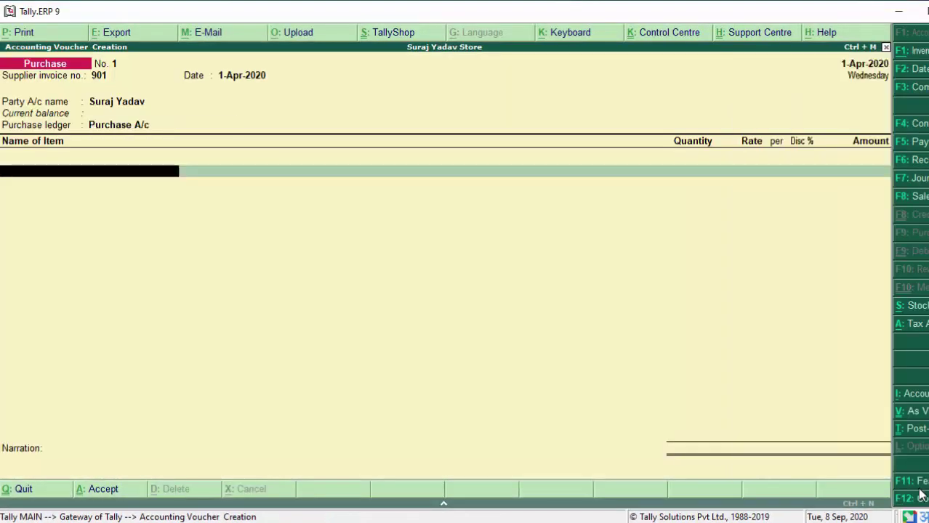
Add Python Book: 70 Pcs at 1,050 with a 0.10% discount, totalling 73,426.50.
text(P)
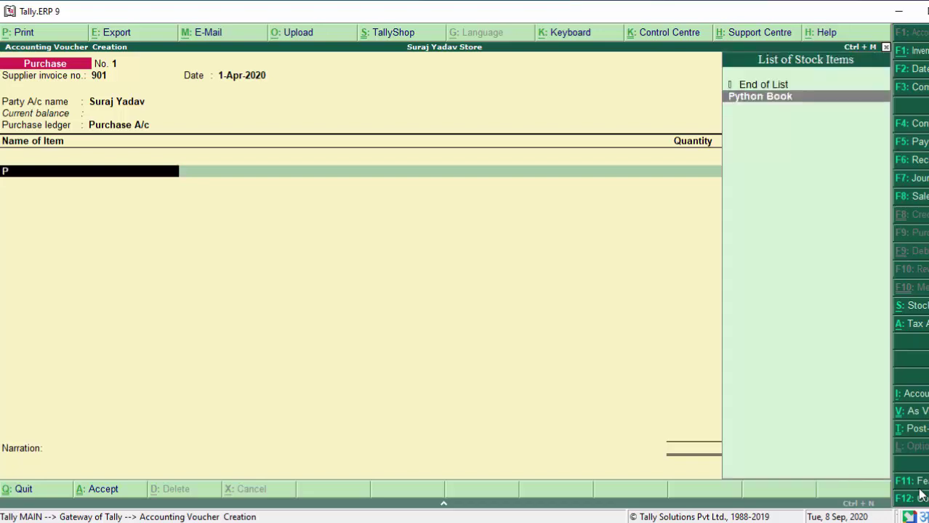
key(Return)
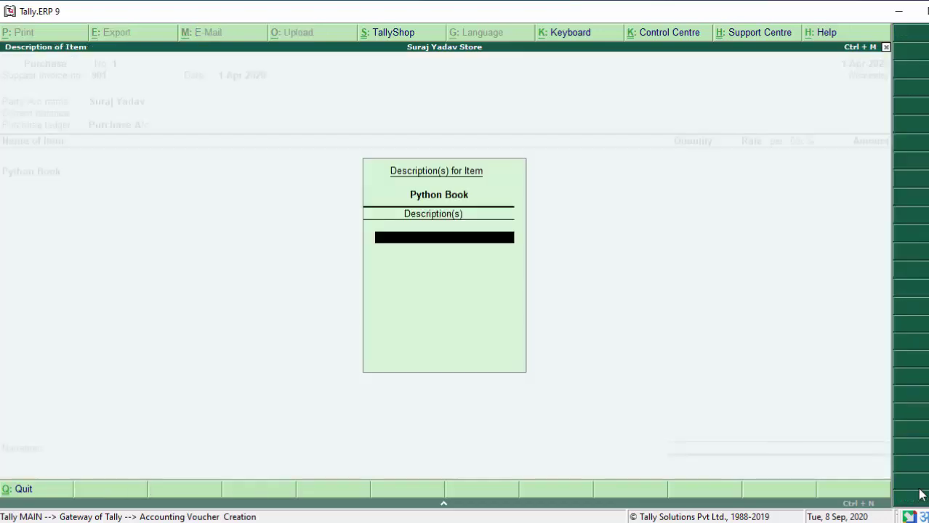
key(Return)
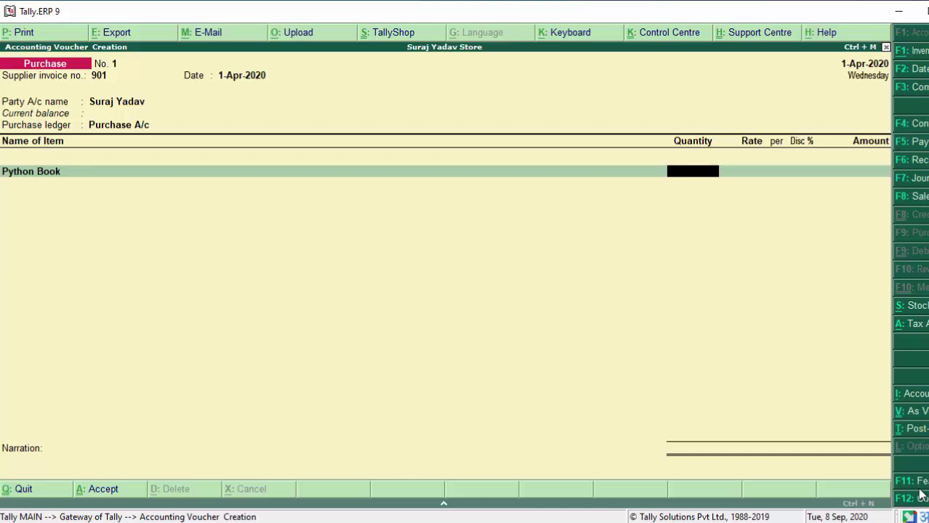
text(70)
key(Return)
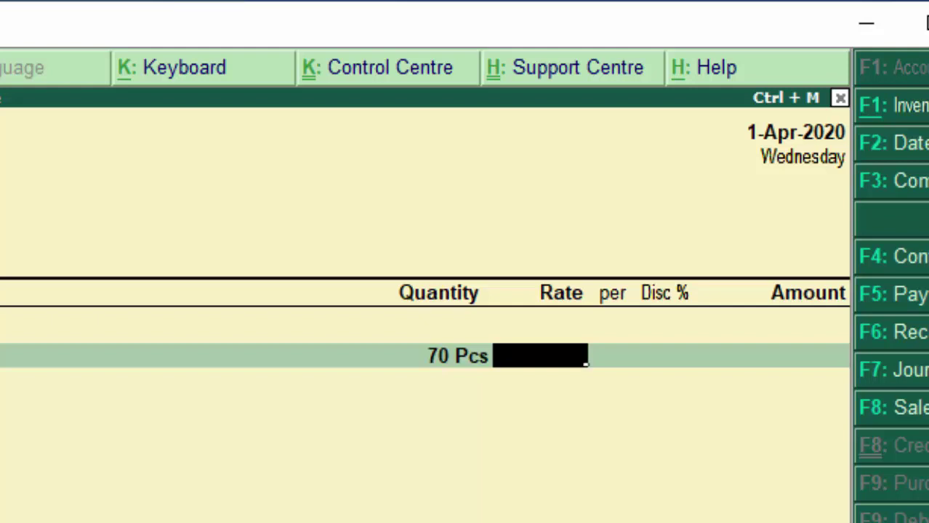
text(1,)
text(050)
key(Return)
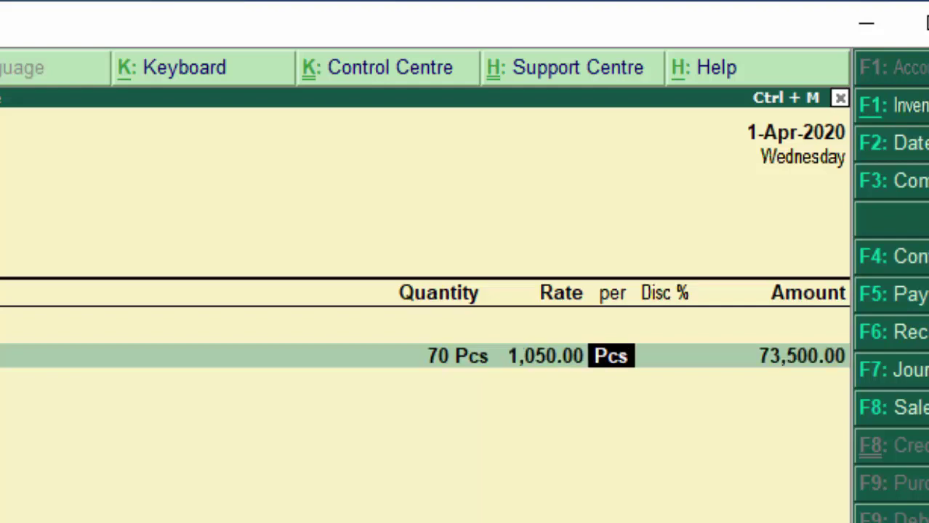
key(Return)
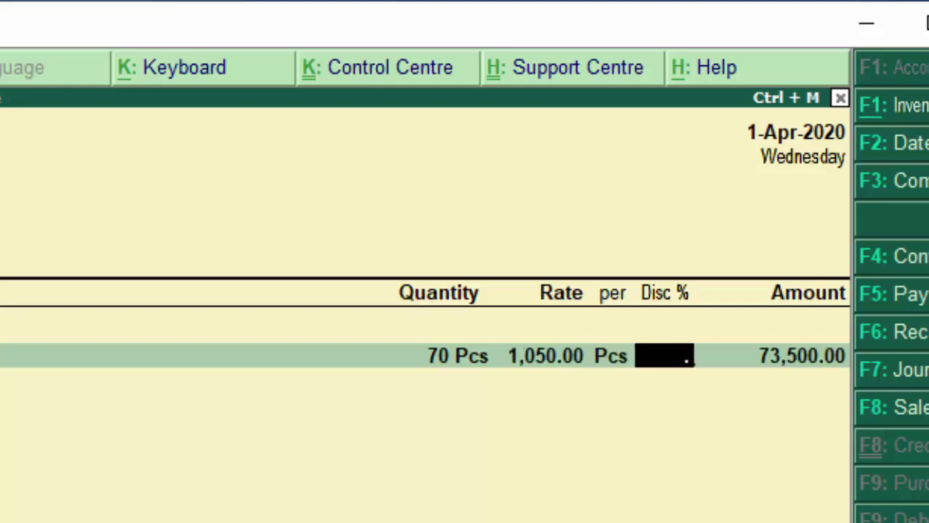
text(.10)
key(Return)
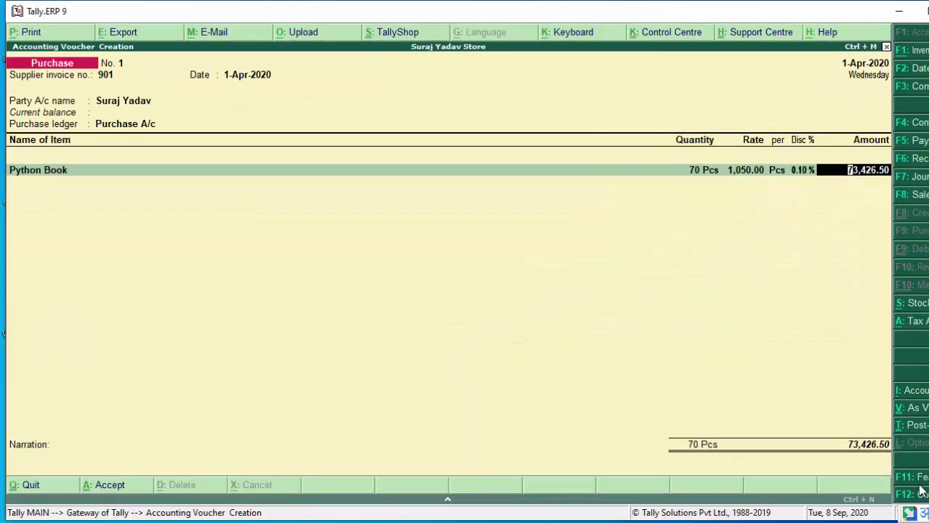
key(Return)
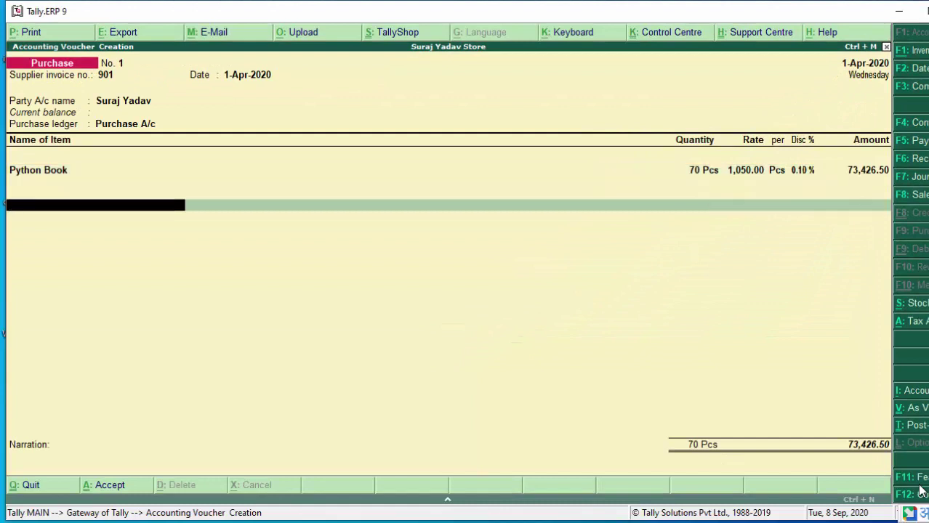
key(BackSpace)
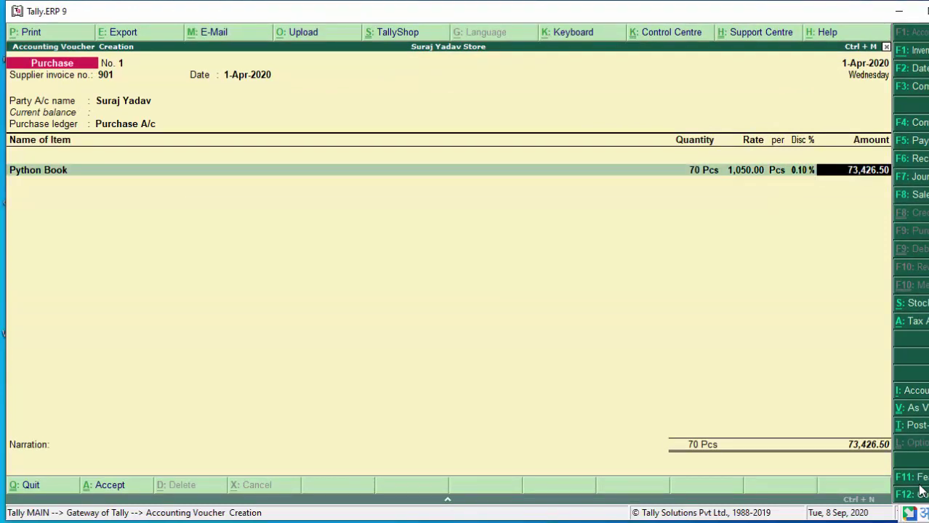
key(Return)
Add Java Books: 100 Pcs at 780 per Pcs with 0.70% discount (77,454.00).
text(J)
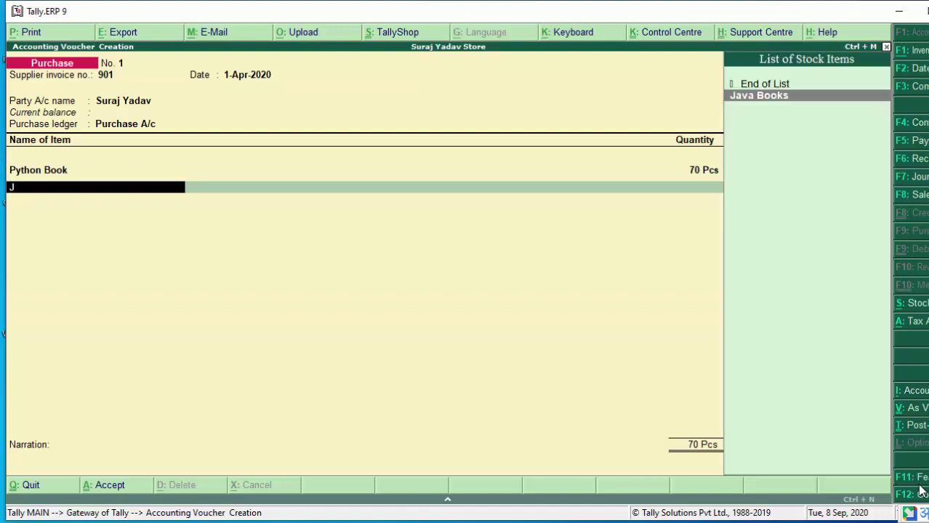
key(Return)
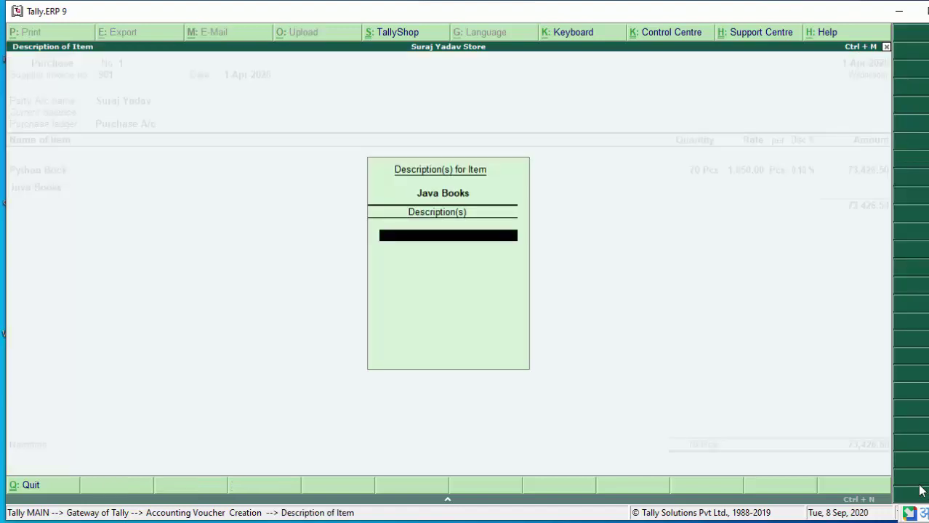
key(Return)
text(1)
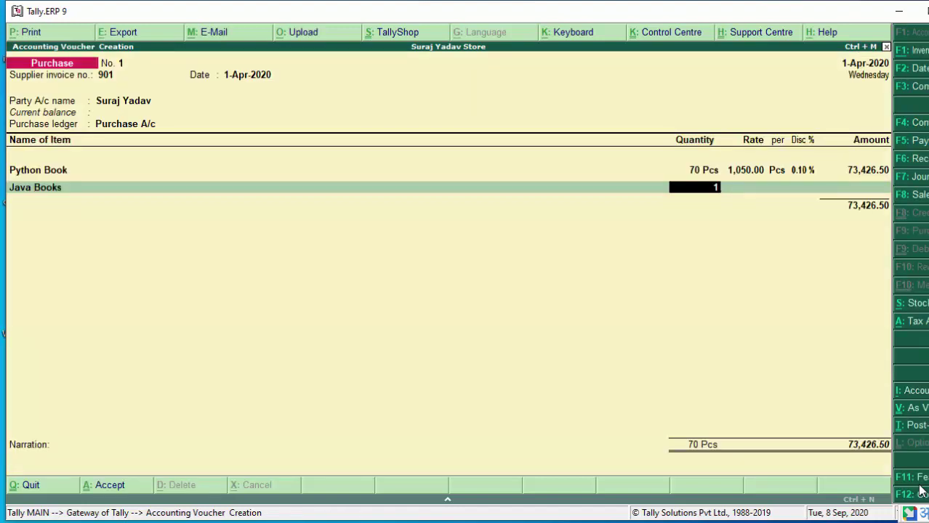
text(00)
key(Return)
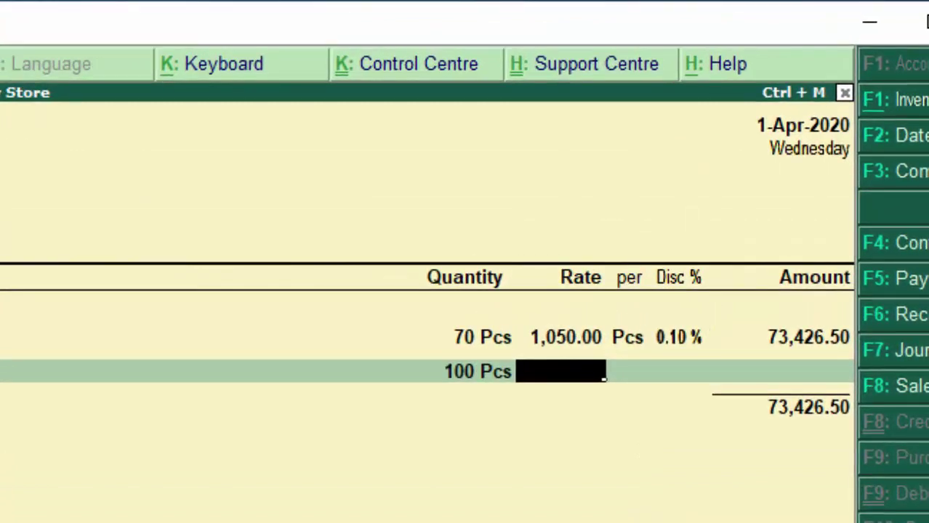
text(78)
text(0)
key(Return)
key(Return)
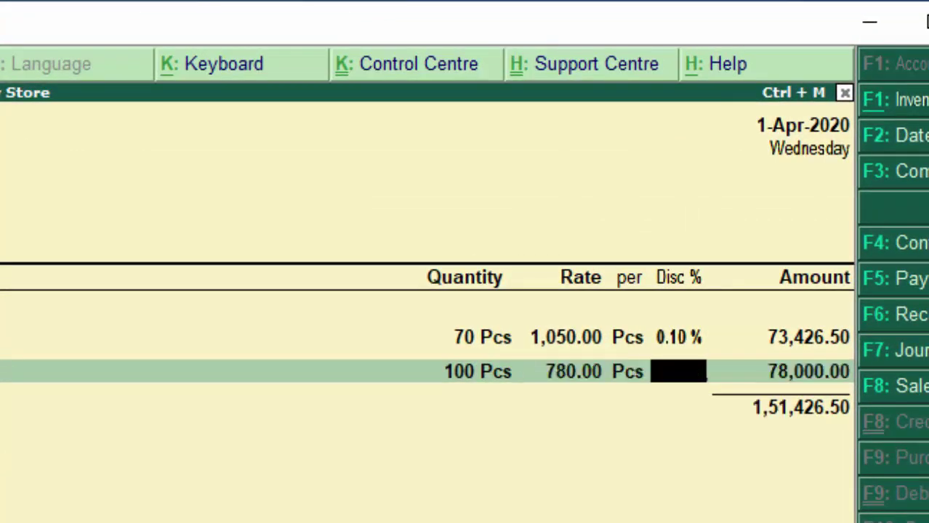
text(.)
text(70)
key(Return)
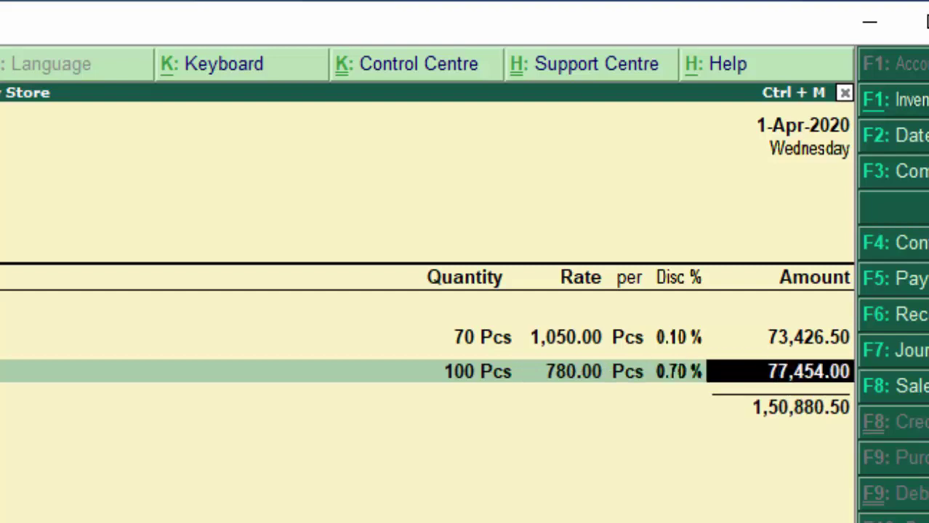
key(Return)
key(Return)
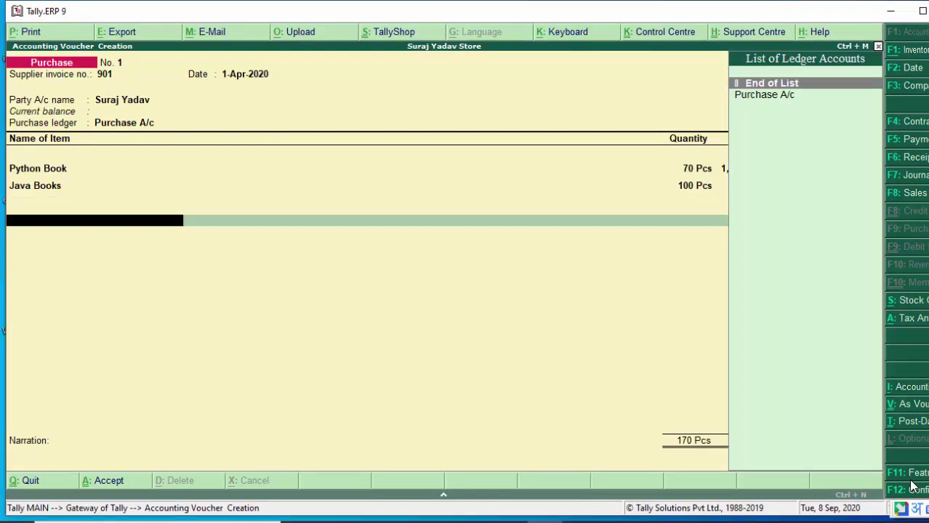
Create a new ledger named Cgst under the Duties & Taxes group.
key(alt+c)
text(Cg)
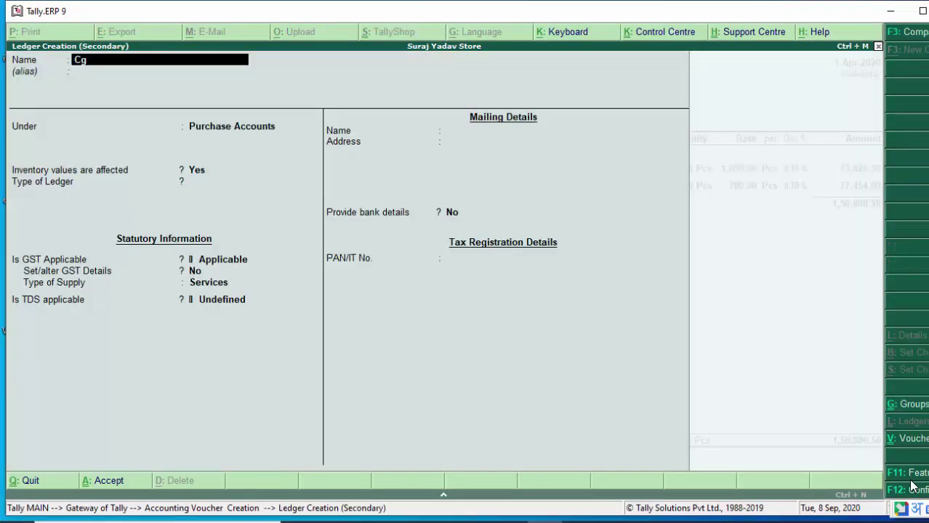
text(st)
key(Return)
key(Return)
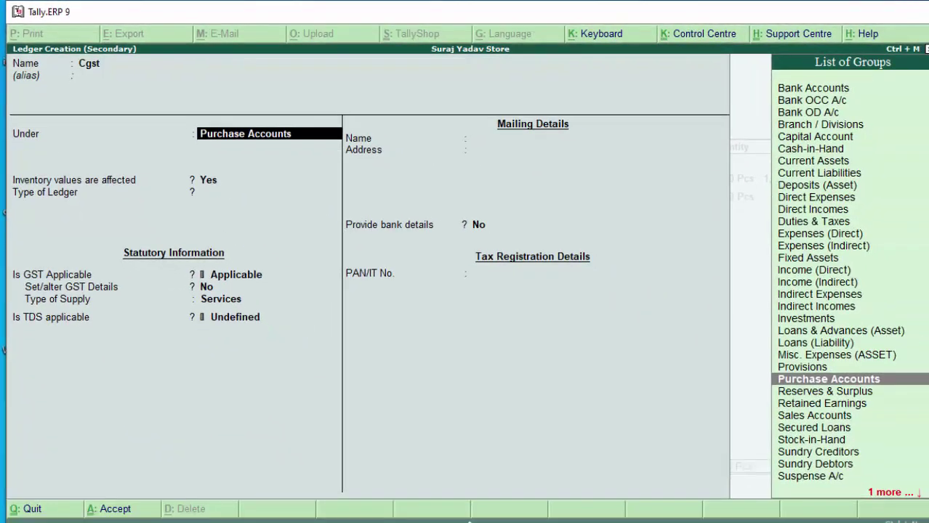
text(D)
key(Down)
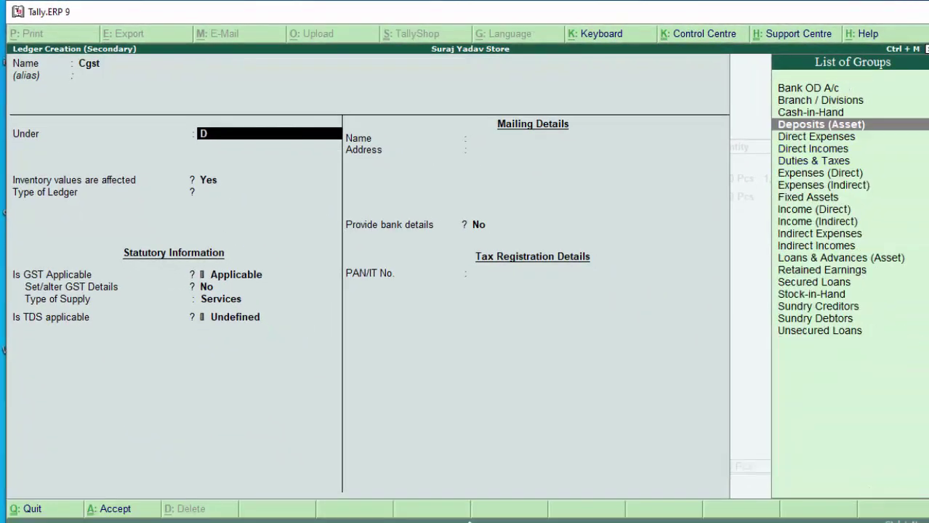
key(Down)
key(Down)
key(Down)
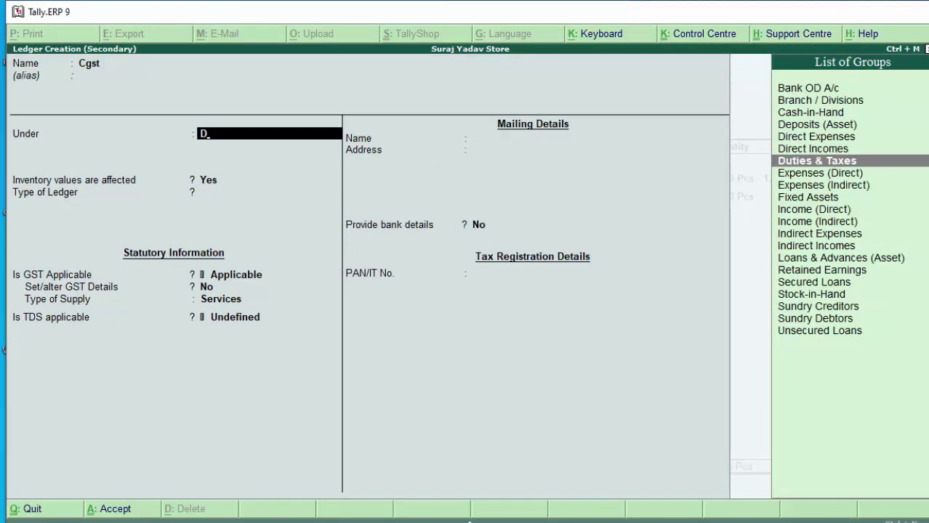
key(Return)
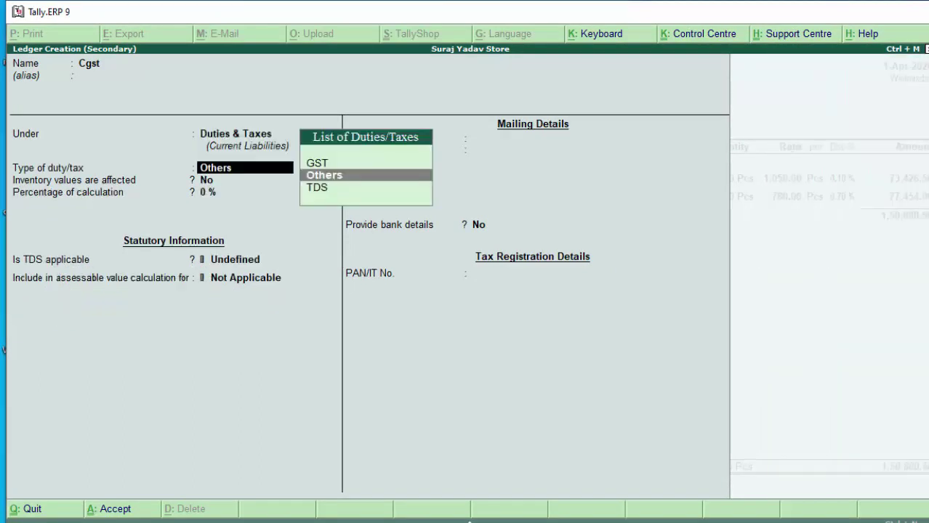
Set Cgst to GST Central Tax at 0% with Normal Rounding and finish the ledger.
key(Up)
key(Return)
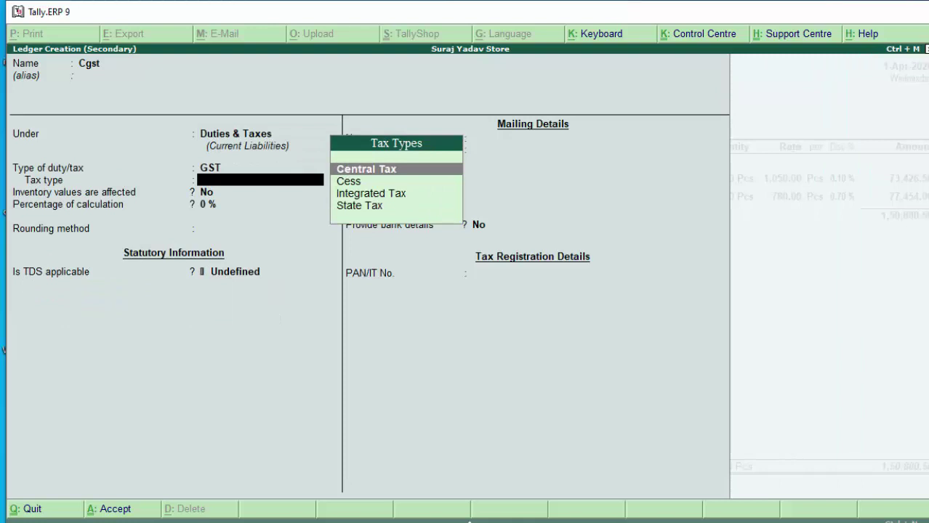
key(Return)
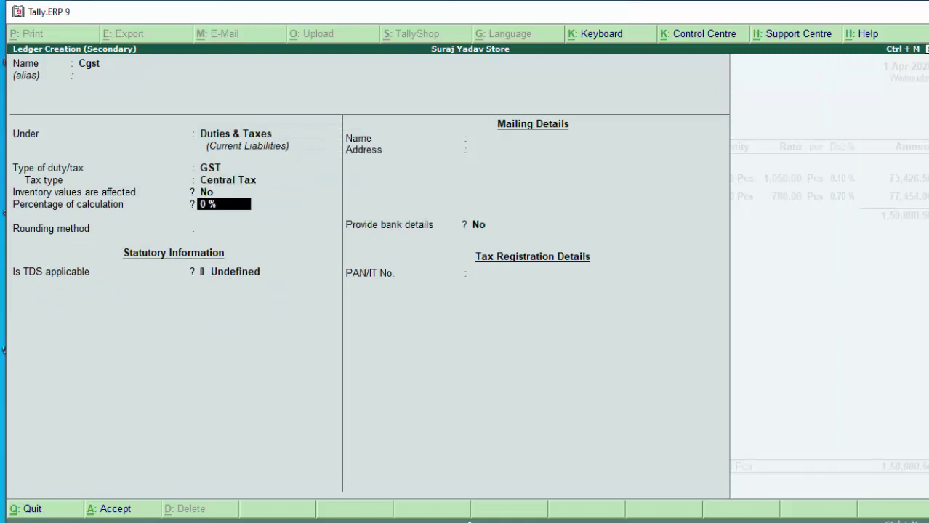
key(Return)
key(Down)
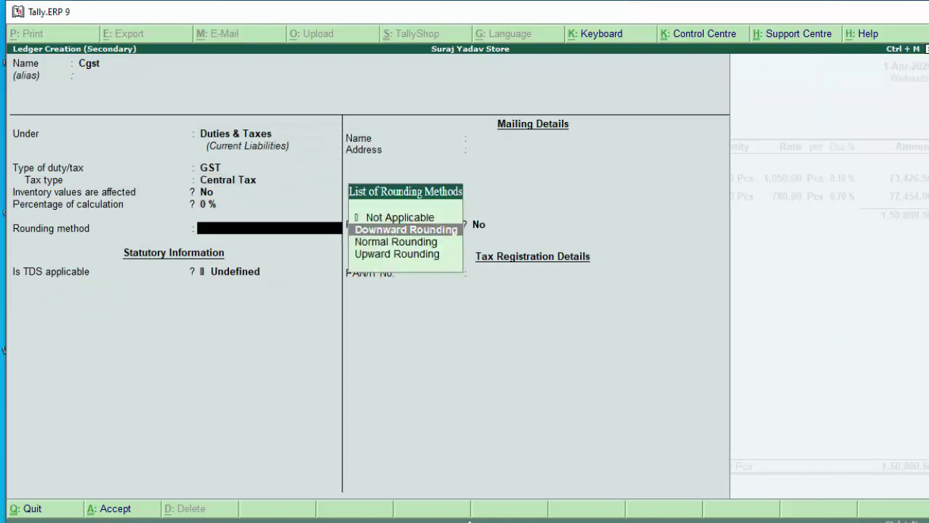
key(Down)
key(Return)
key(Return)
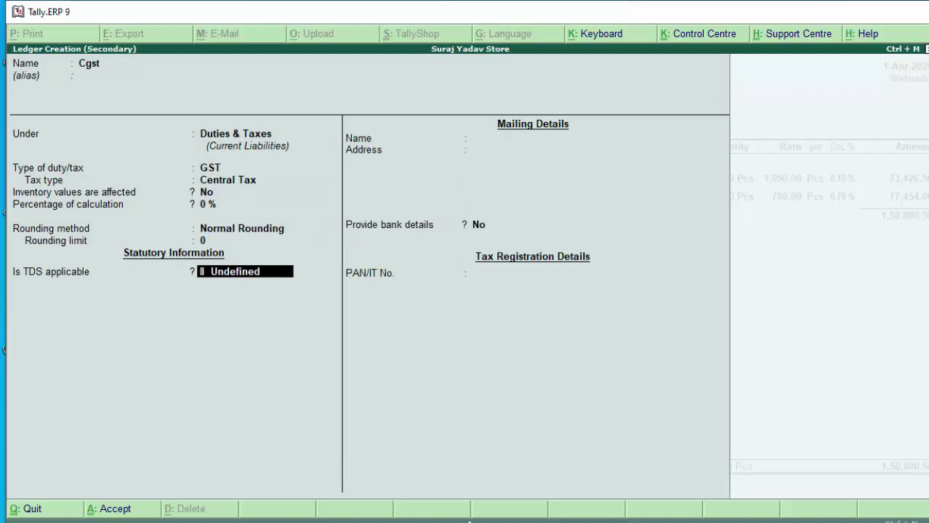
key(Return)
key(Return)
key(Return)
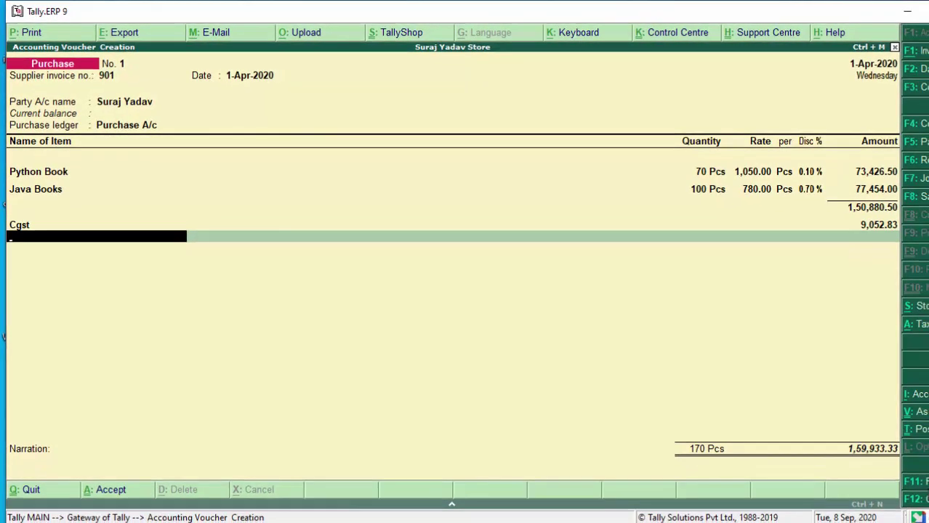
Create the Sgst ledger as GST State Tax with Normal Rounding, limit 3, and save it.
text(S)
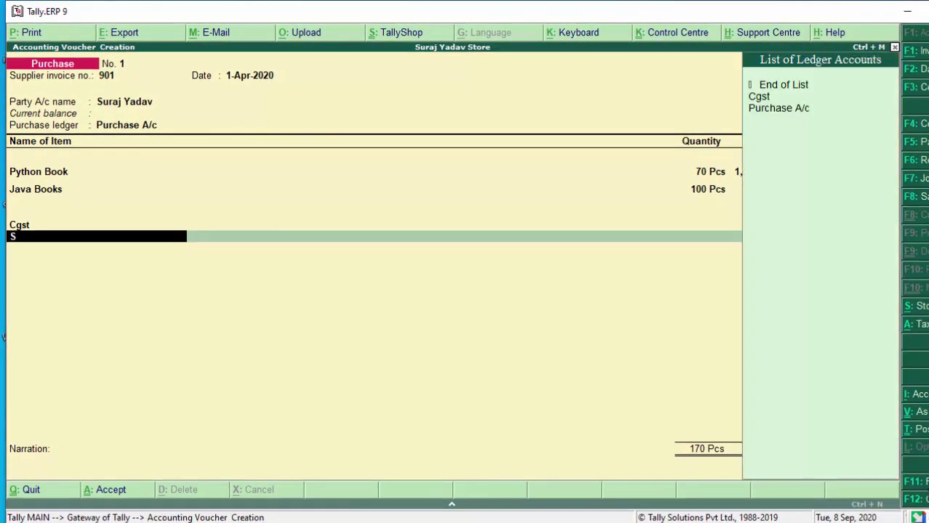
key(alt+c)
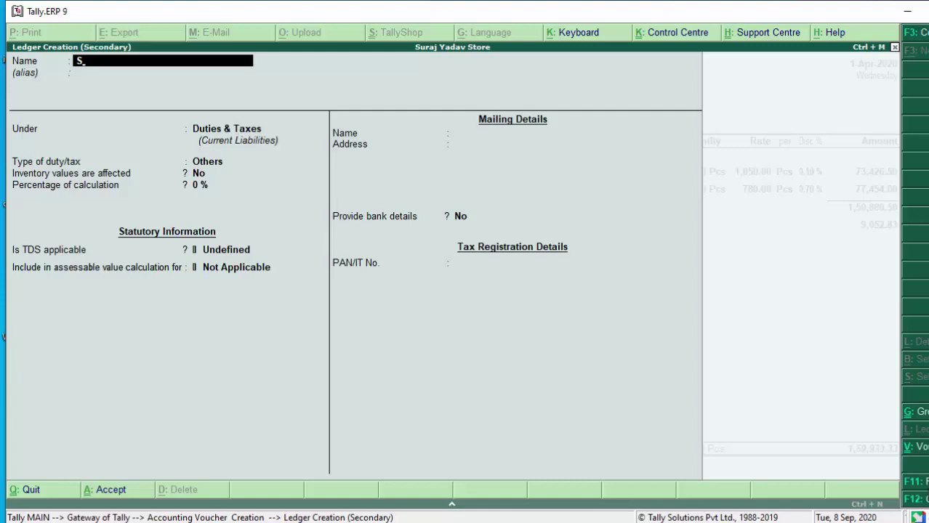
text(gst)
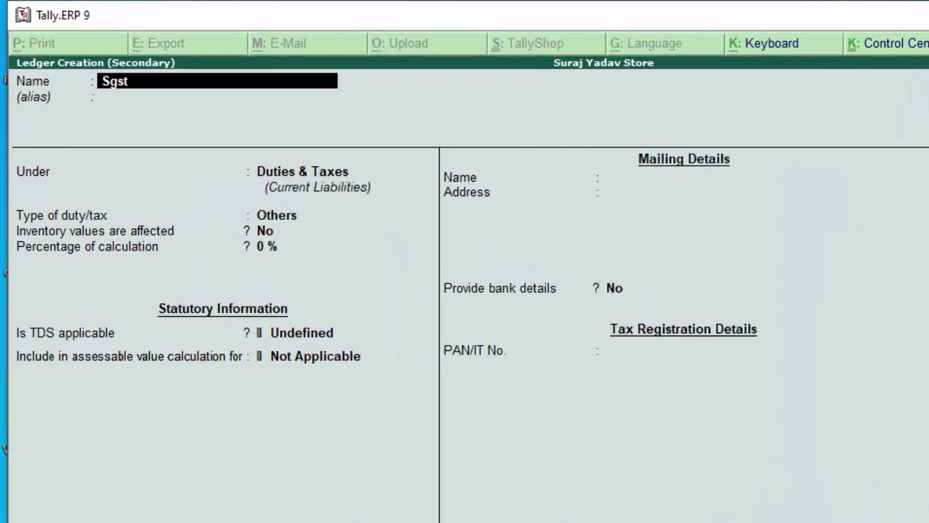
key(Return)
key(Return)
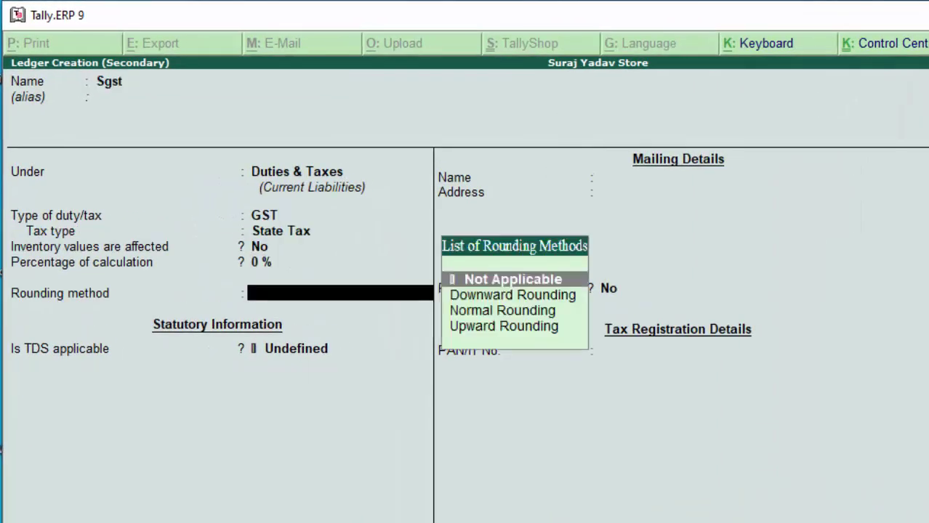
key(Down)
key(Down)
key(Return)
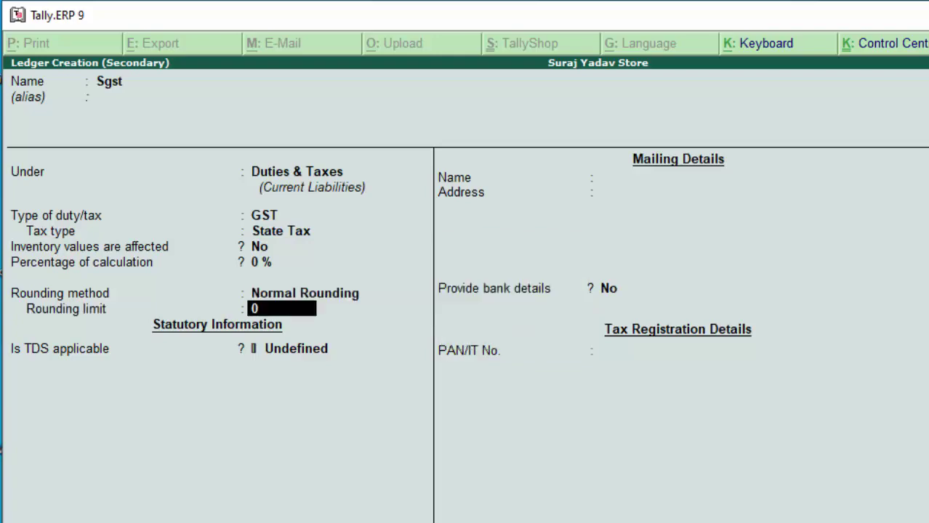
text(3)
key(Return)
key(Return)
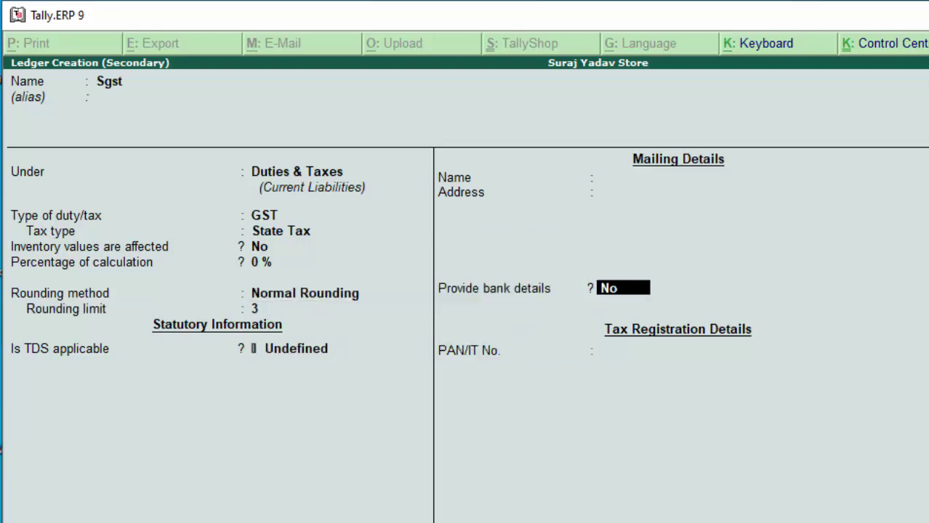
key(Return)
key(ctrl+a)
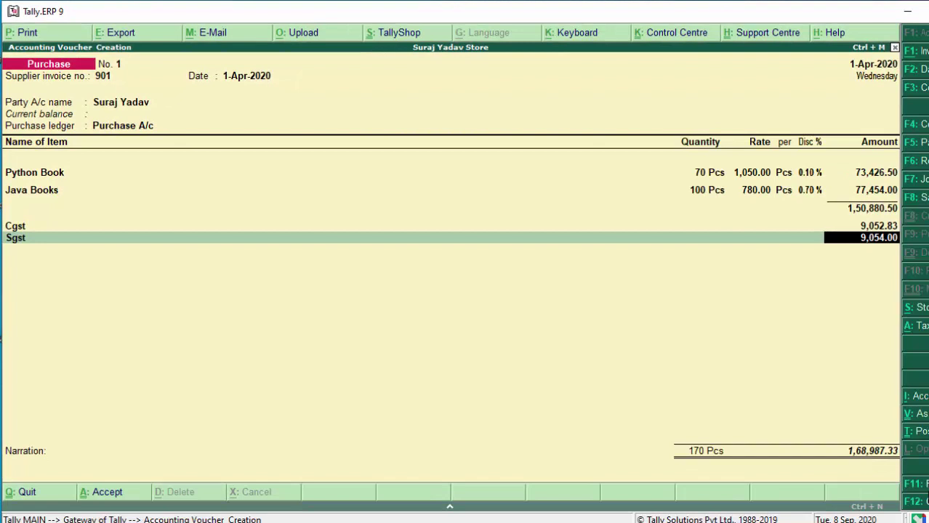
Accept the 9,054.00 Sgst amount and record New Ref 901 for 1,68,987.33 Cr.
key(Return)
key(Return)
key(Return)
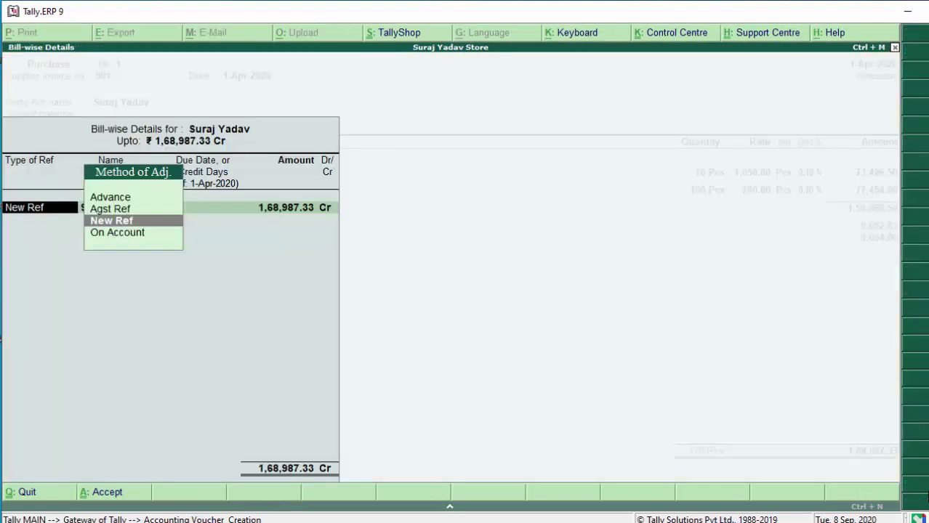
key(Return)
key(Return)
key(Return)
key(Return)
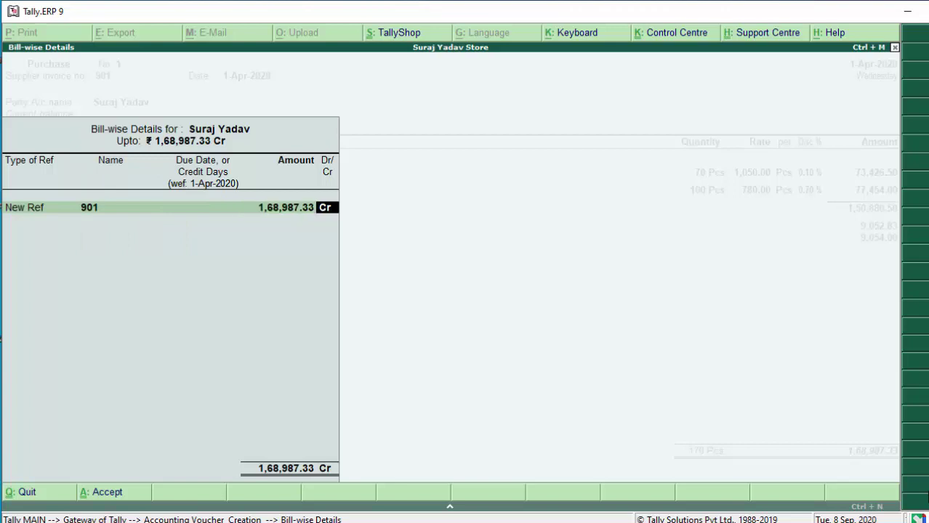
key(Return)
key(Return)
key(Return)
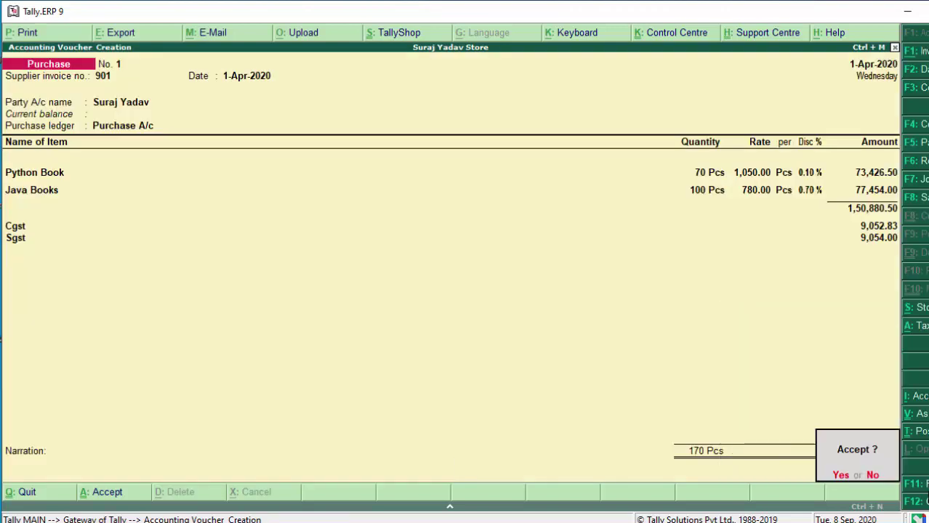
key(Return)
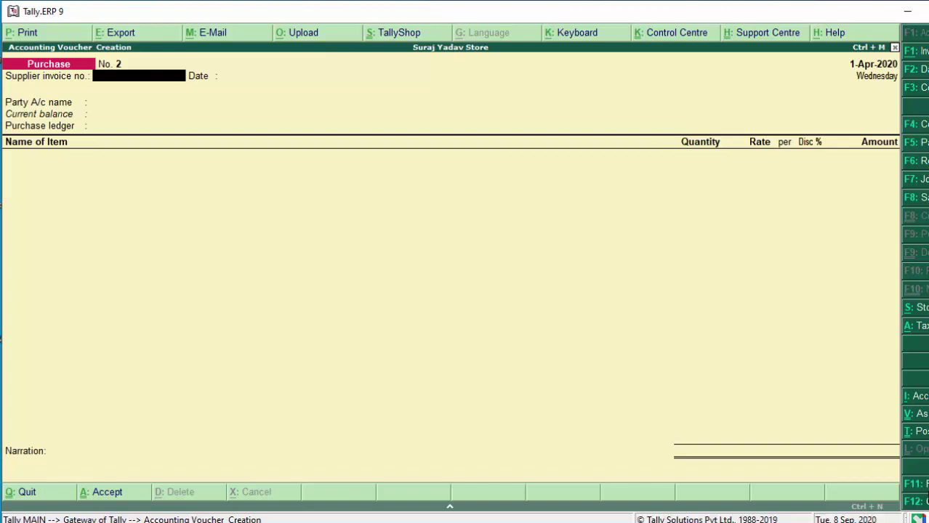
Quit the empty purchase voucher without saving and reopen accounting voucher entry.
key(Escape)
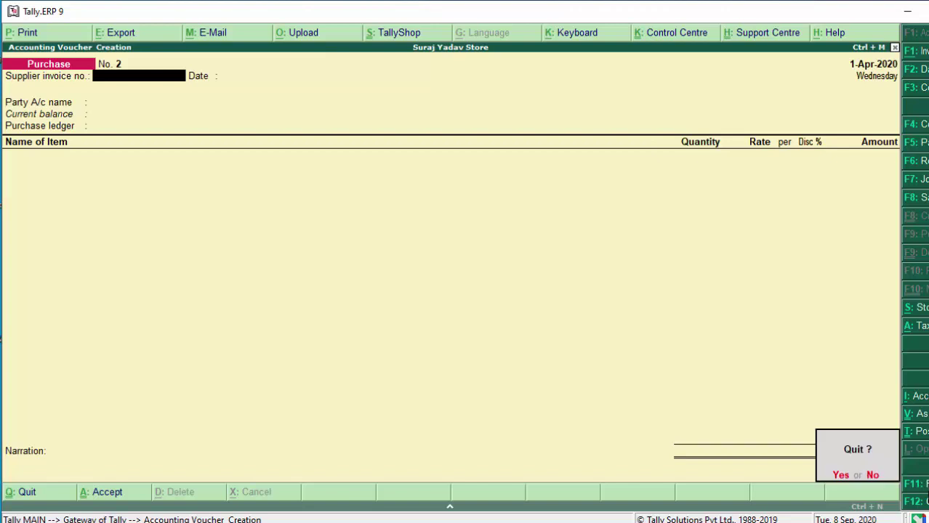
key(y)
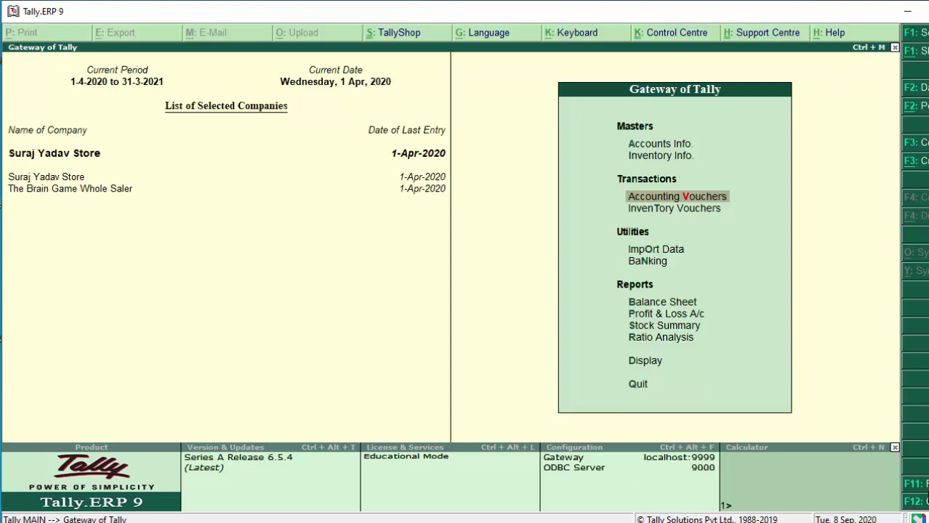
key(Return)
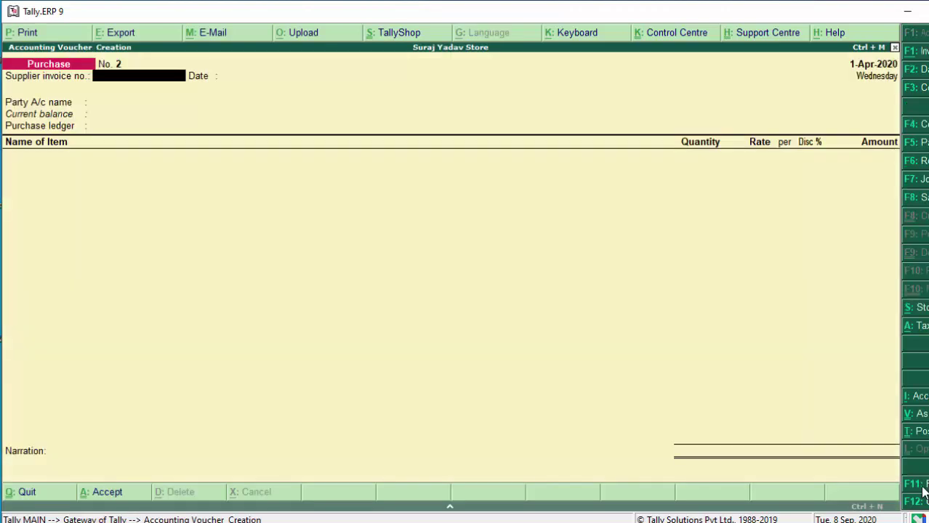
Switch to a Sales voucher, enter reference 900, and start a new party ledger.
key(F8)
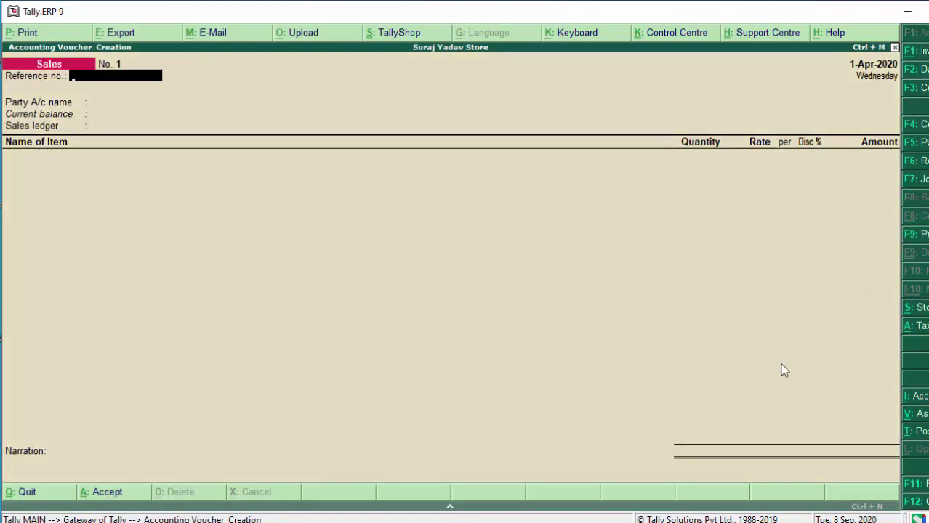
text(900)
key(Return)
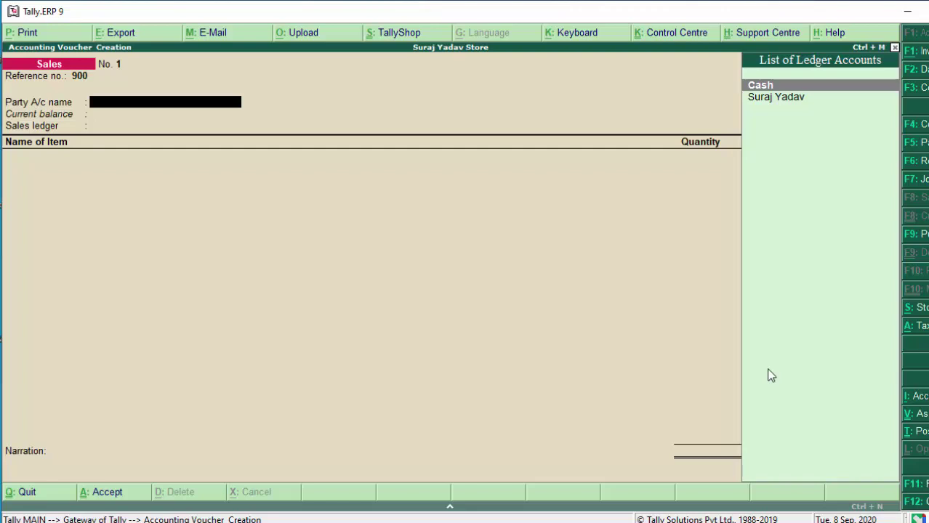
key(alt+c)
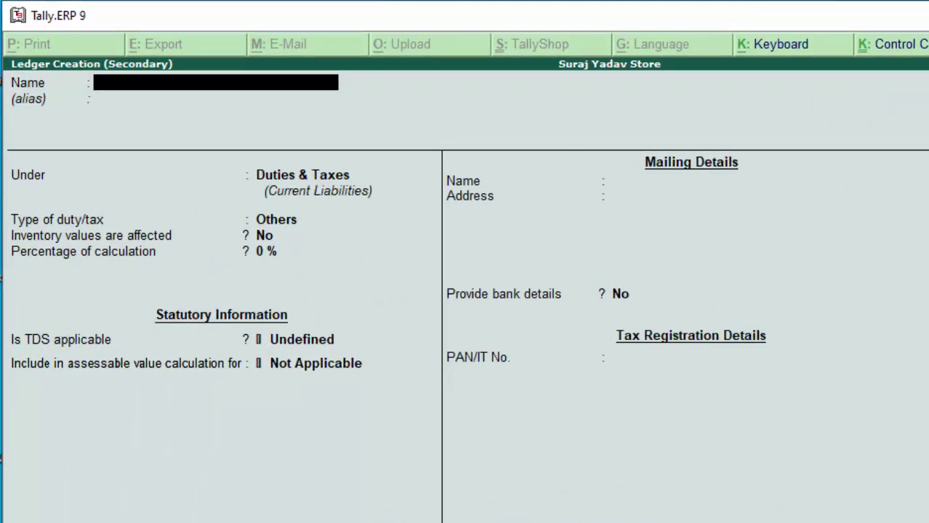
Enter the customer's name as the new ledger name and place it under Sundry Debtors.
text(Mahes)
text(h)
key(Return)
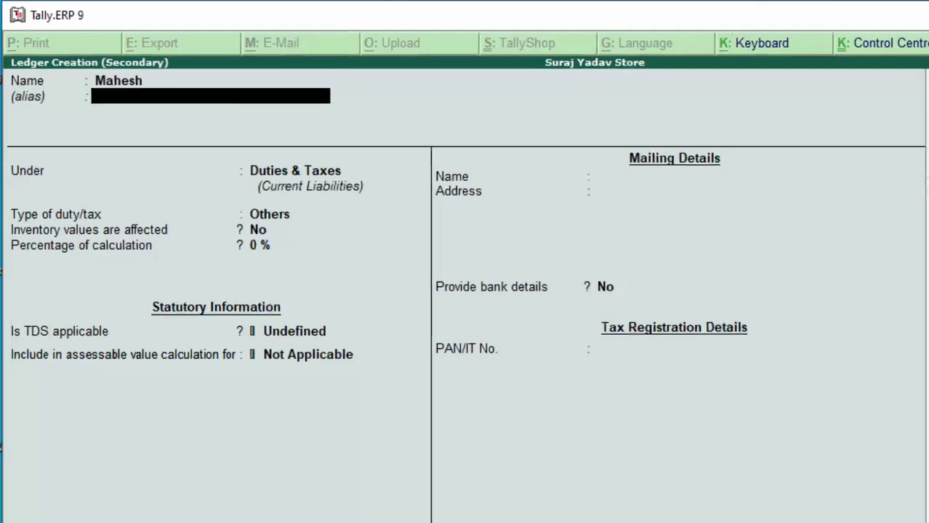
key(Return)
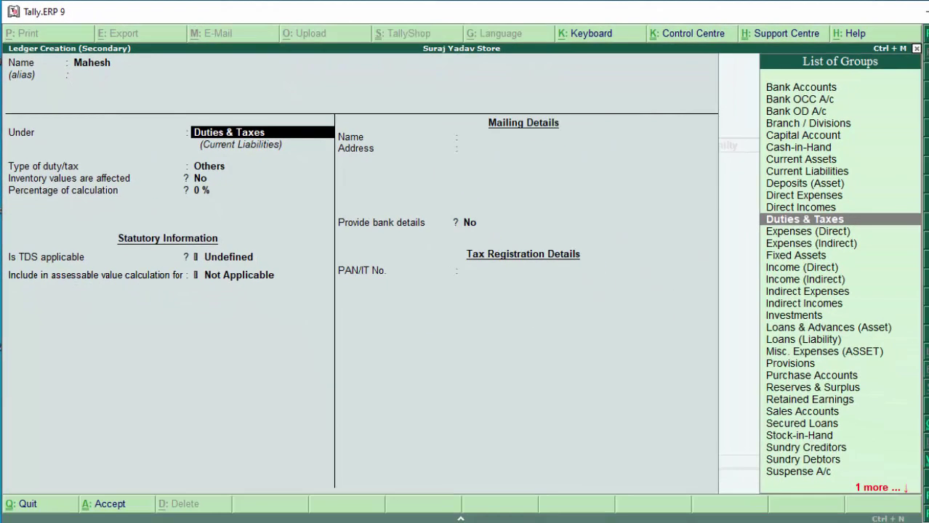
text(S)
key(Down)
key(Down)
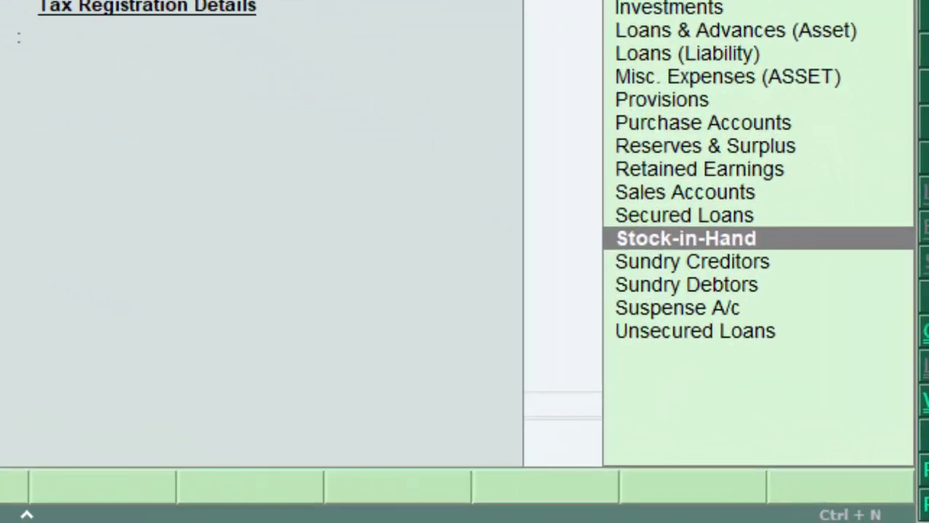
key(Down)
key(Down)
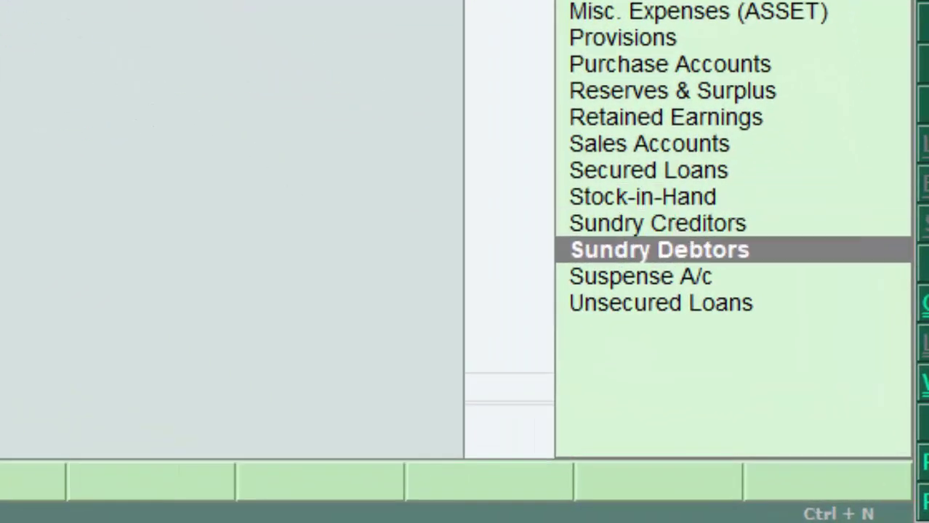
key(Return)
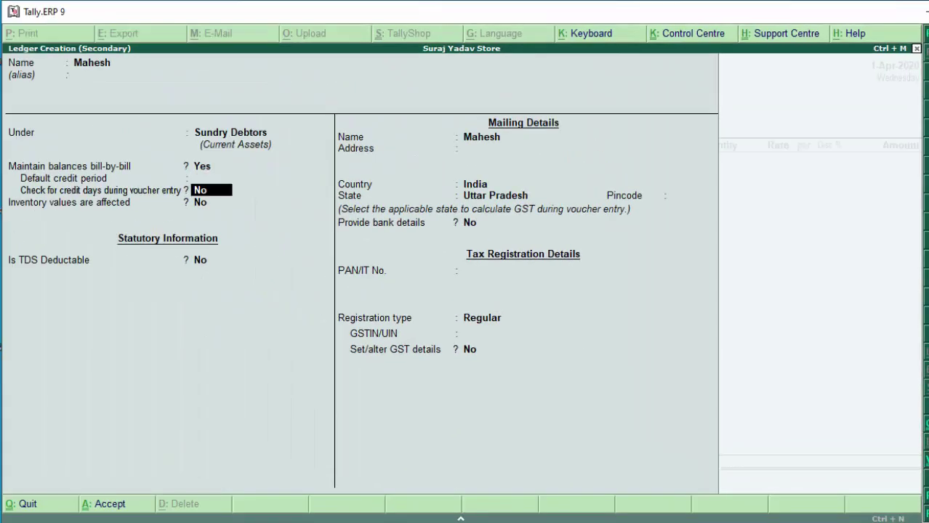
Fill in the customer's mailing address with India and Uttar Pradesh, save the ledger, and accept the buyer details.
key(Return)
key(Return)
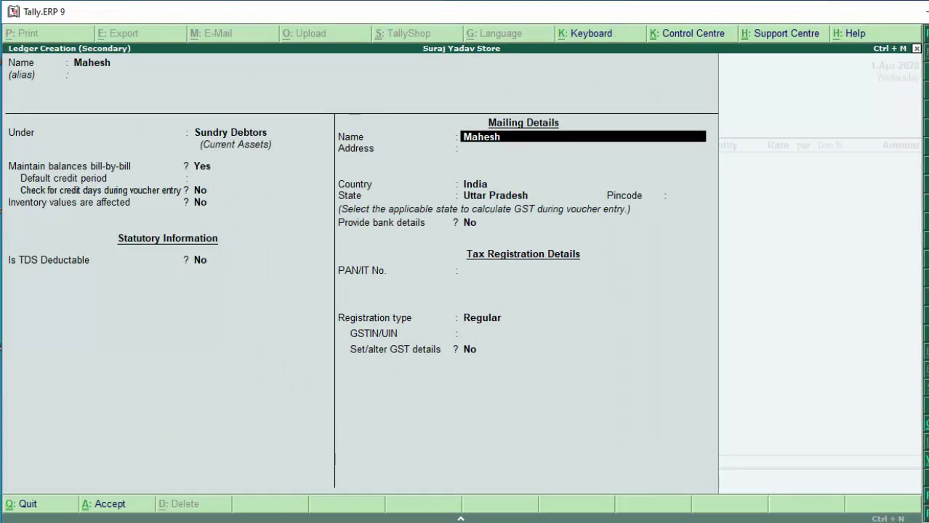
key(Return)
key(Return)
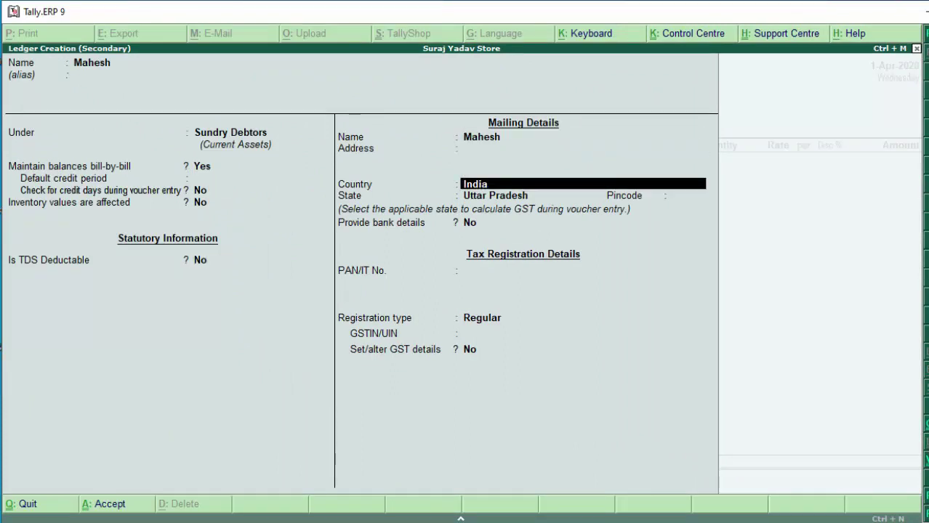
key(BackSpace)
text(N)
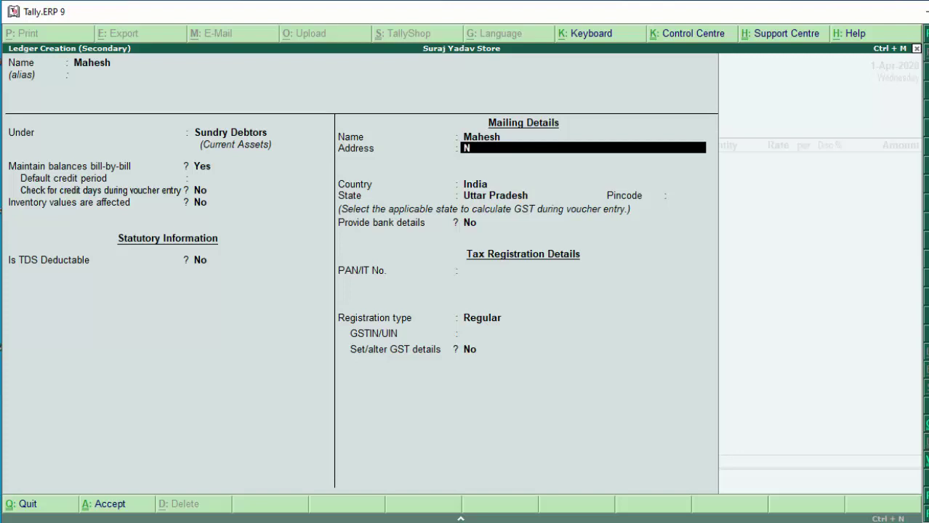
text(ew Col)
text(ony De)
text(oria)
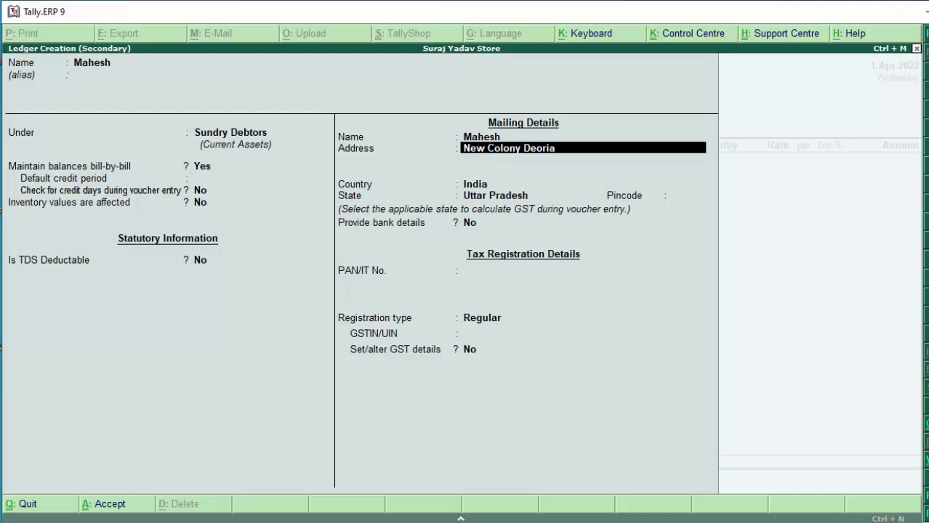
key(Return)
key(Return)
key(Return)
key(Return)
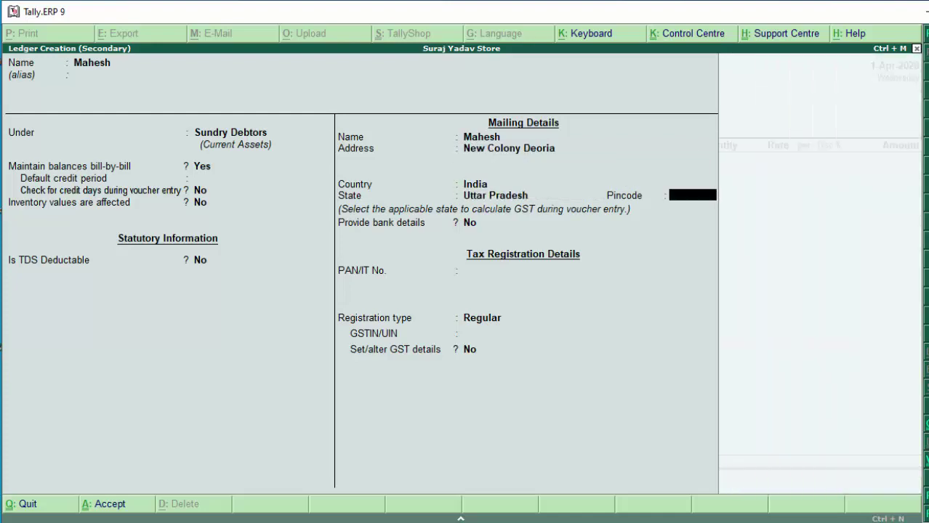
key(Return)
key(Return)
key(Return)
key(Return)
key(Return)
key(Return)
key(Return)
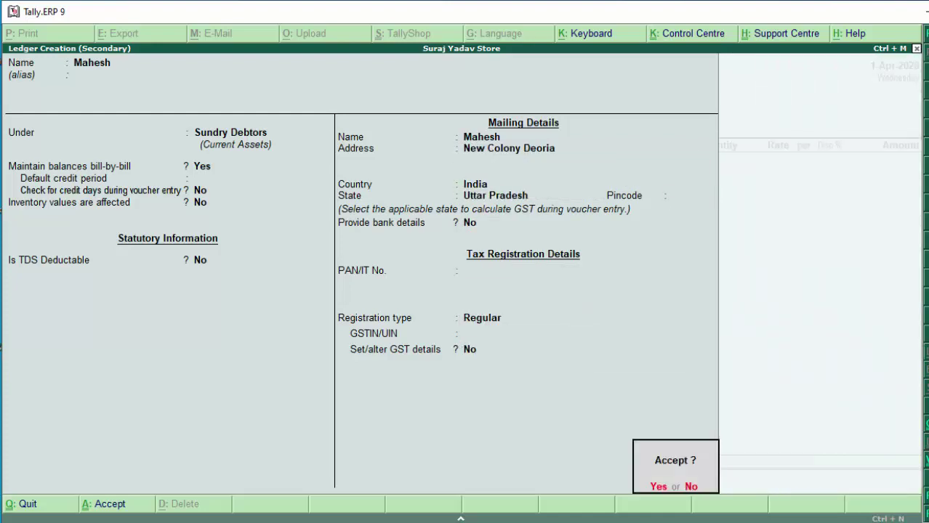
key(Return)
key(Return)
key(Return)
key(Return)
key(Return)
key(Return)
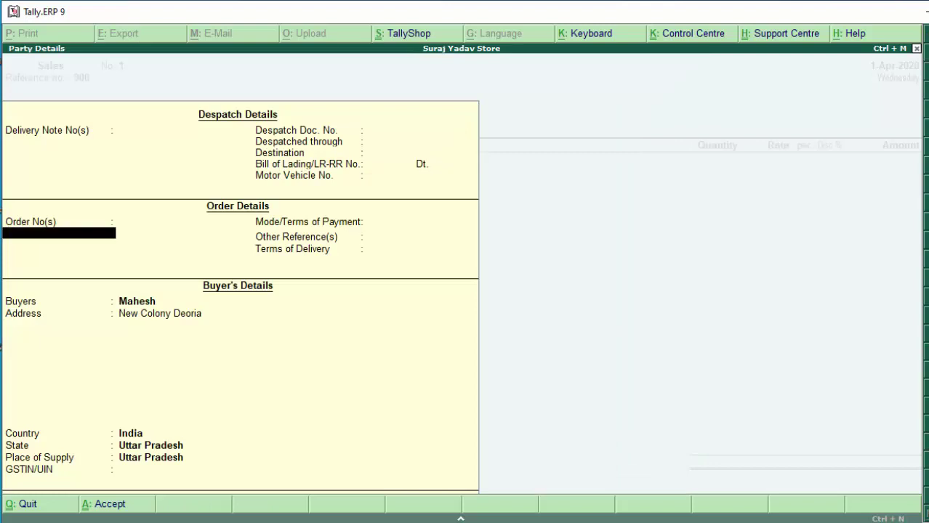
key(Return)
key(Return)
key(Return)
key(Return)
key(Return)
key(Return)
key(Return)
key(Return)
key(Return)
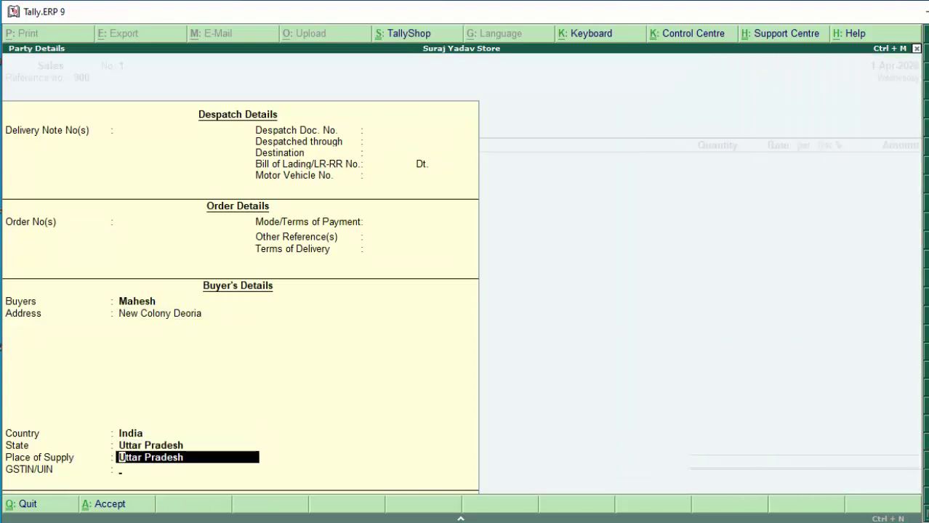
key(Return)
key(Return)
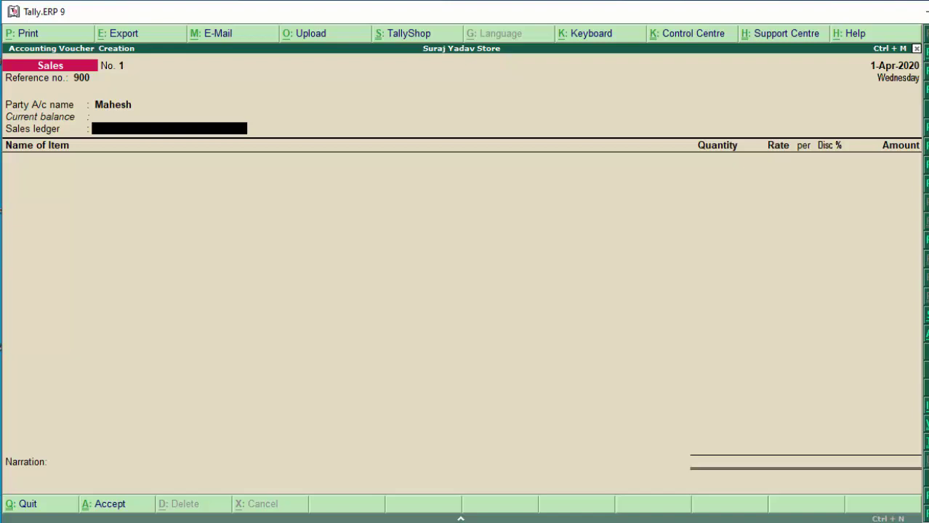
Create a Sales A/c ledger under Sales Accounts with Goods supply, then quit the voucher.
key(alt+c)
text(Sal)
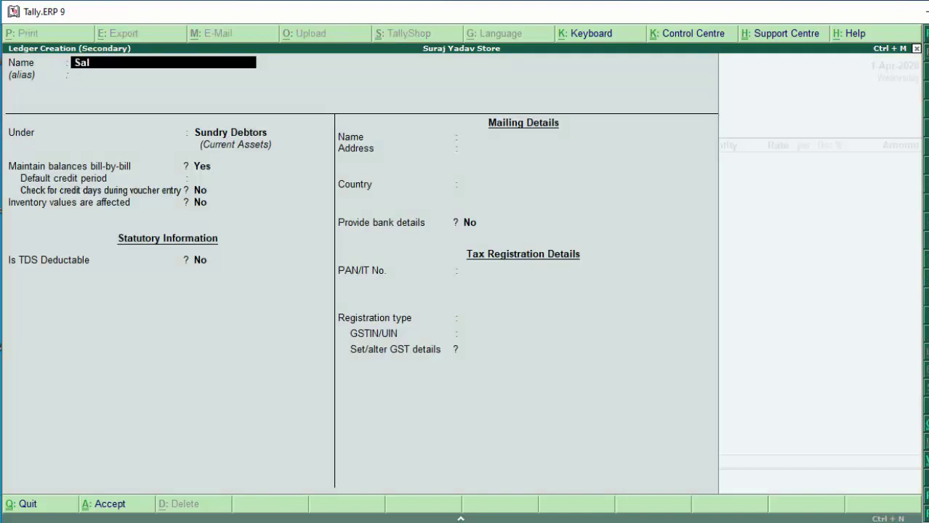
text(es A/)
text(c)
key(Return)
key(Return)
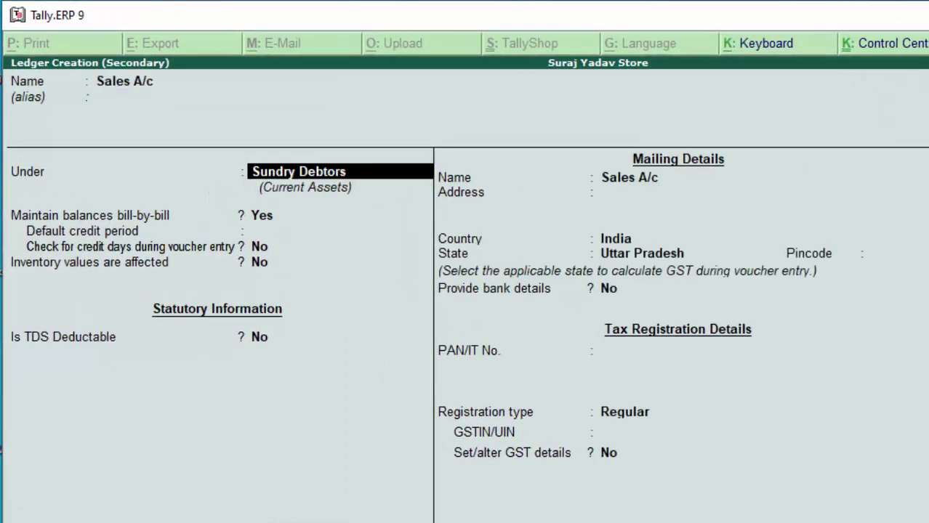
text(S)
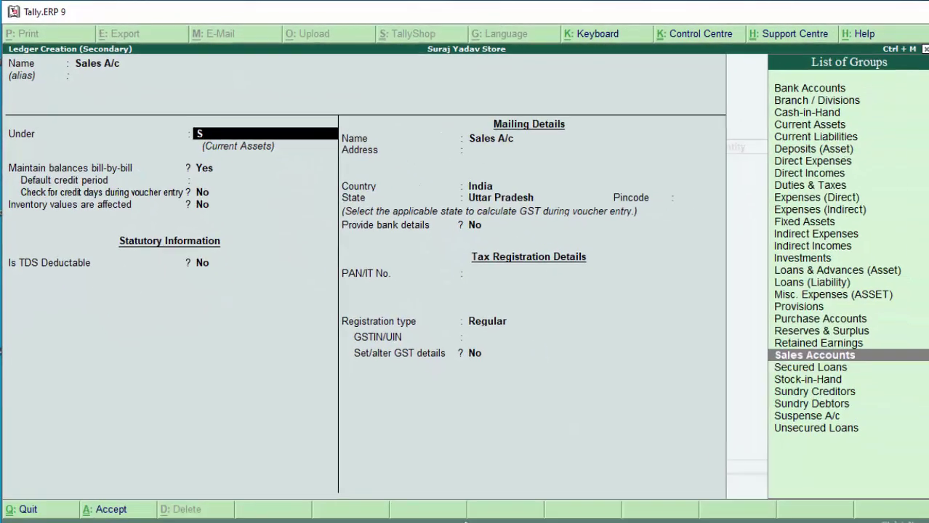
key(Return)
key(Return)
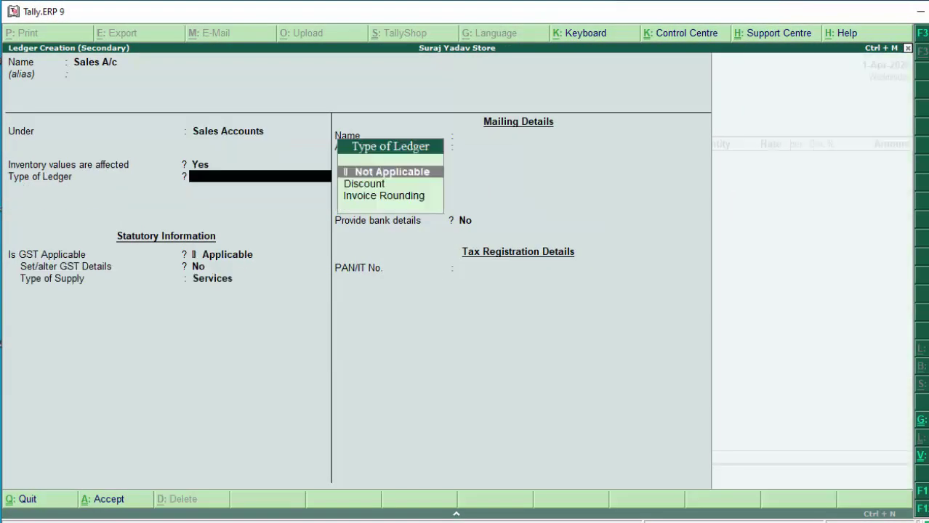
key(Return)
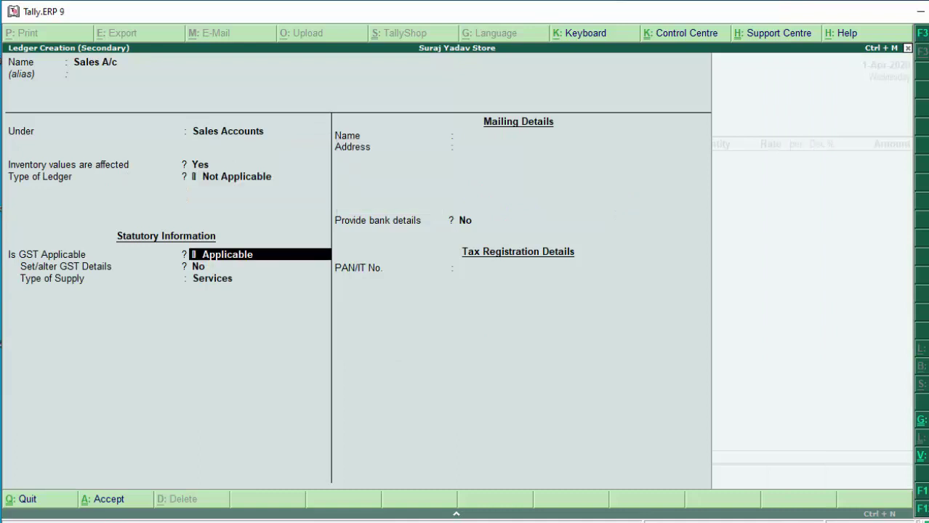
key(Return)
key(Return)
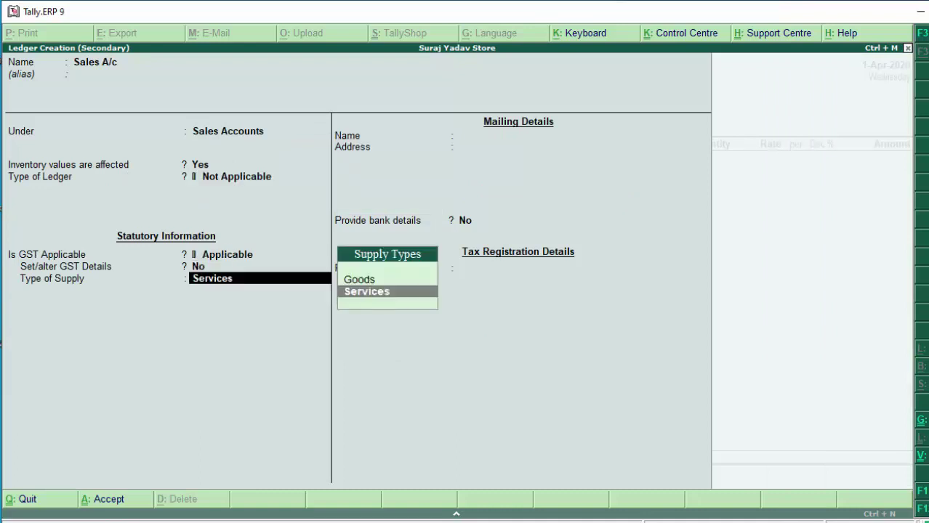
key(Up)
key(Return)
key(Return)
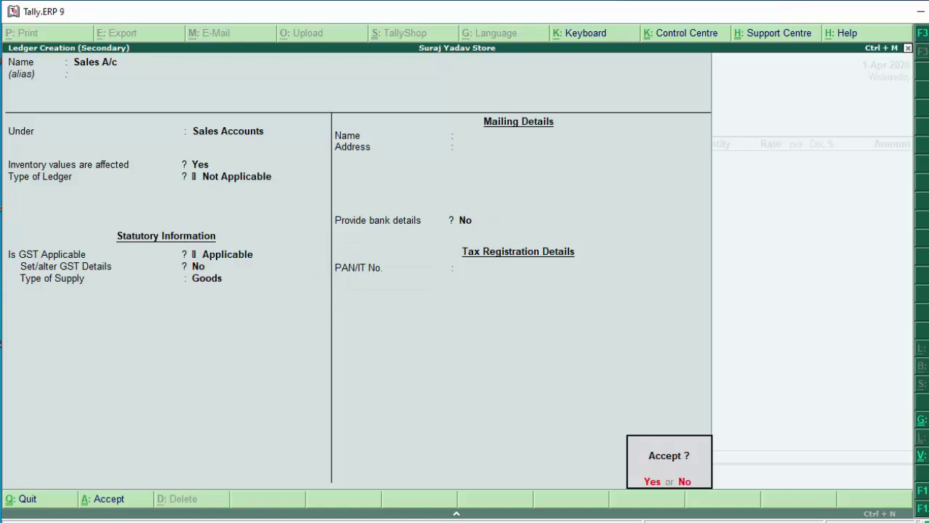
key(Return)
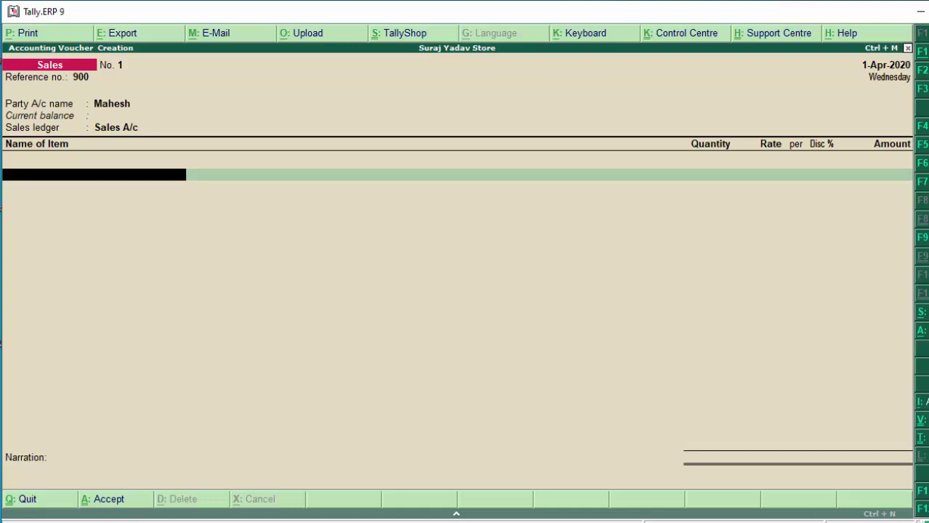
key(Escape)
Discard the voucher, reopen voucher entry in The Brain Game Whole Saler, and enter reference 890.
key(y)
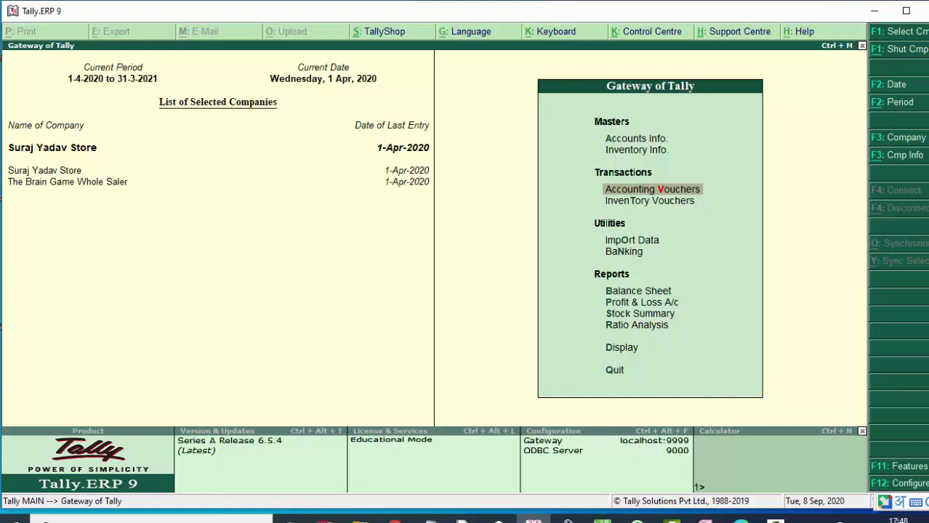
key(Return)
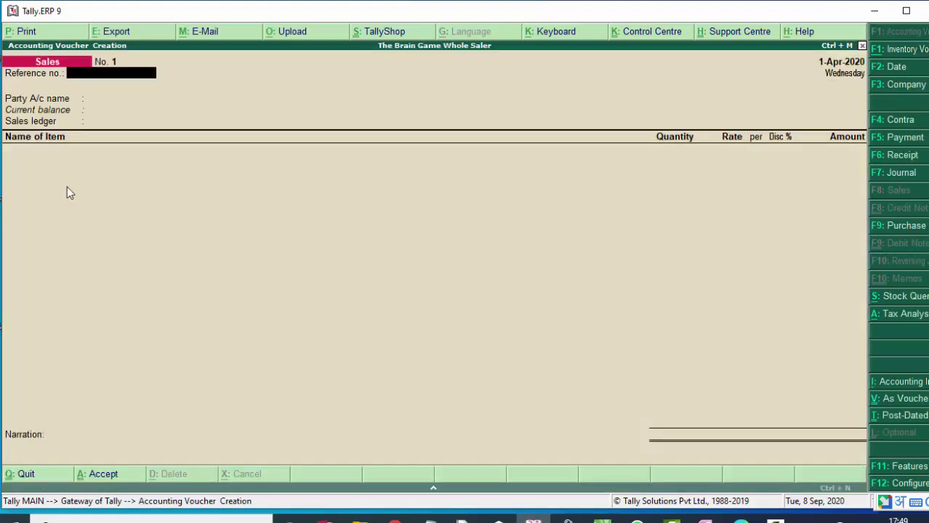
text(890)
key(Return)
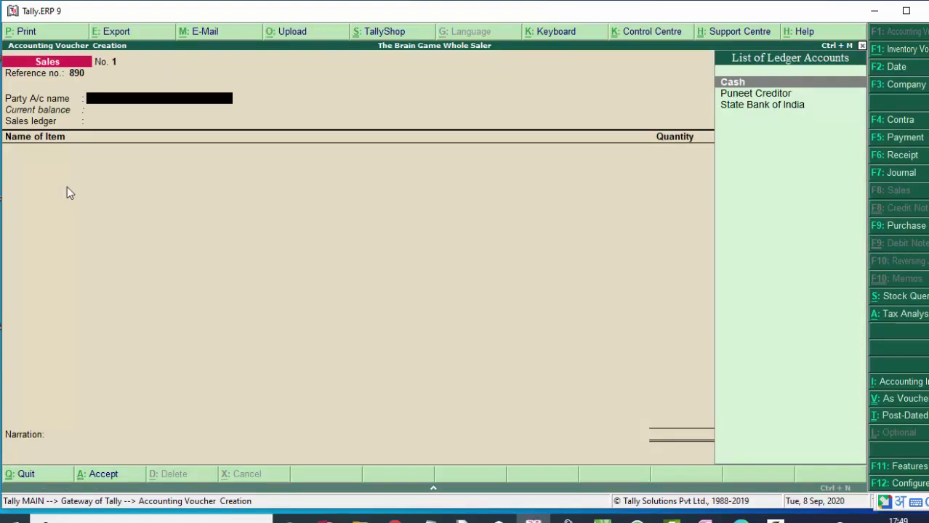
Create a new party ledger with the customer's name under Sundry Debtors.
key(alt+c)
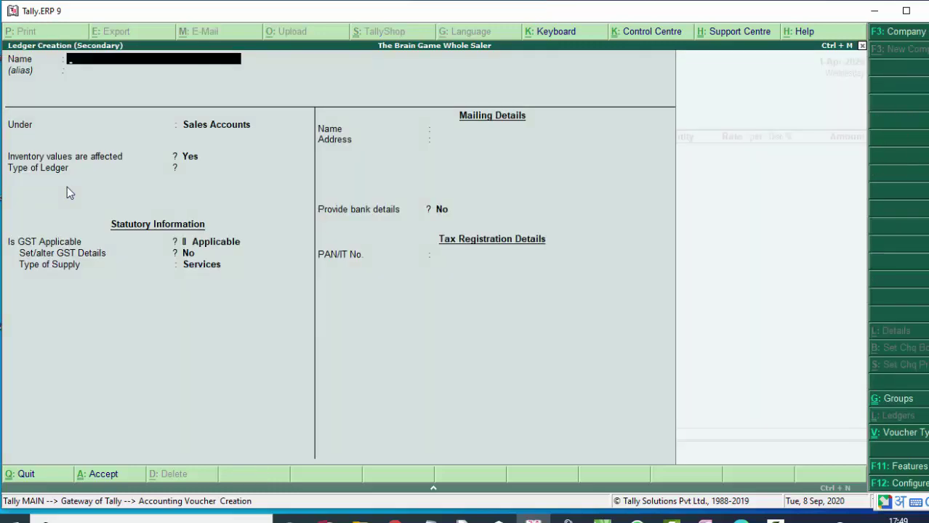
text(R)
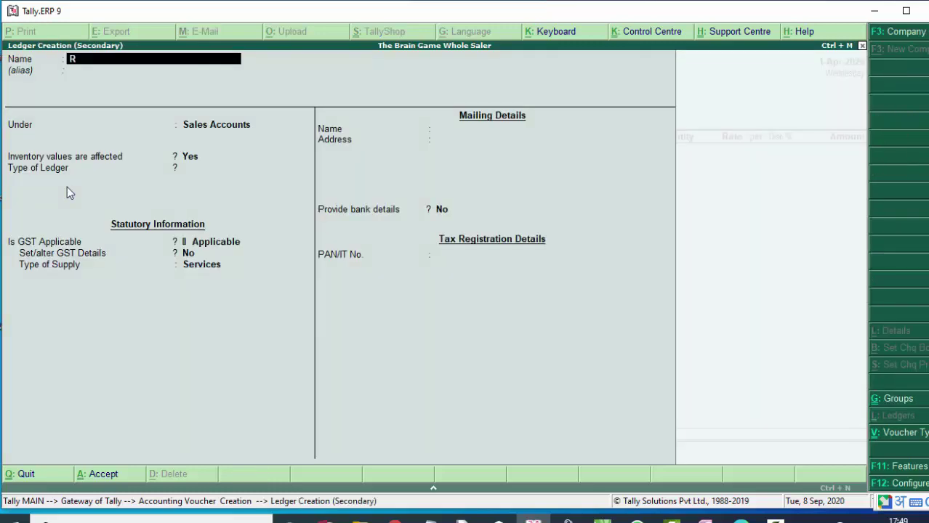
text(ites)
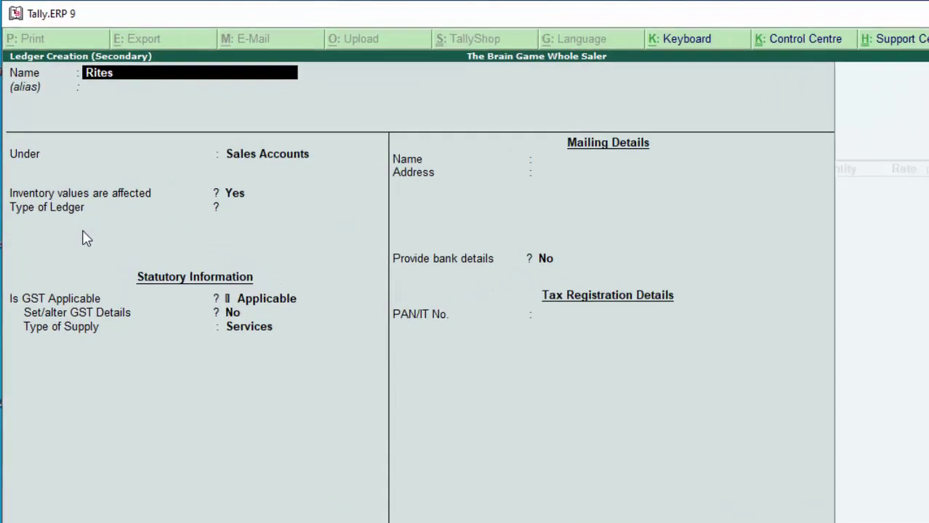
text(h)
key(Return)
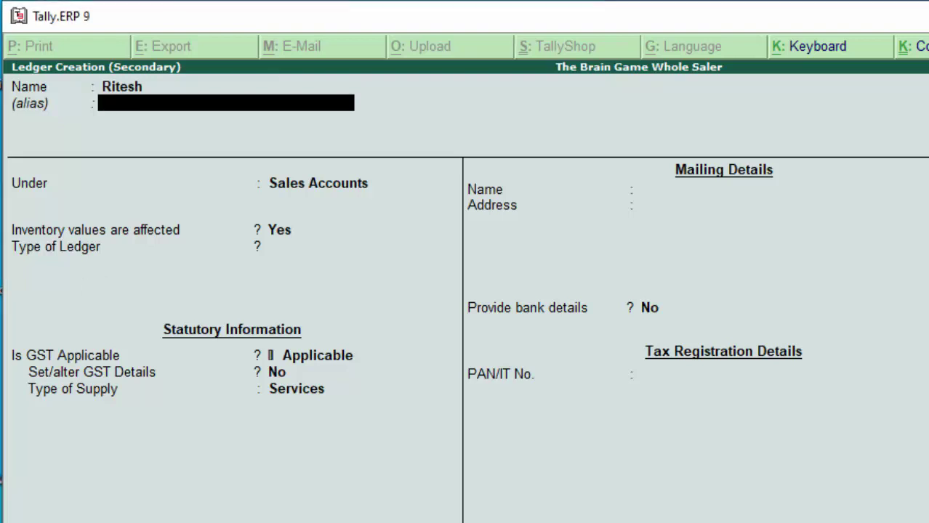
key(Return)
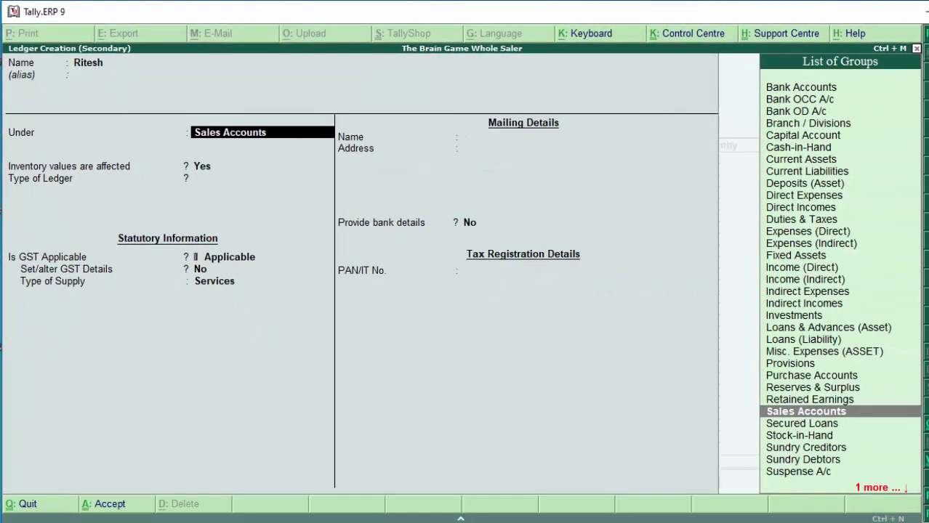
text(S)
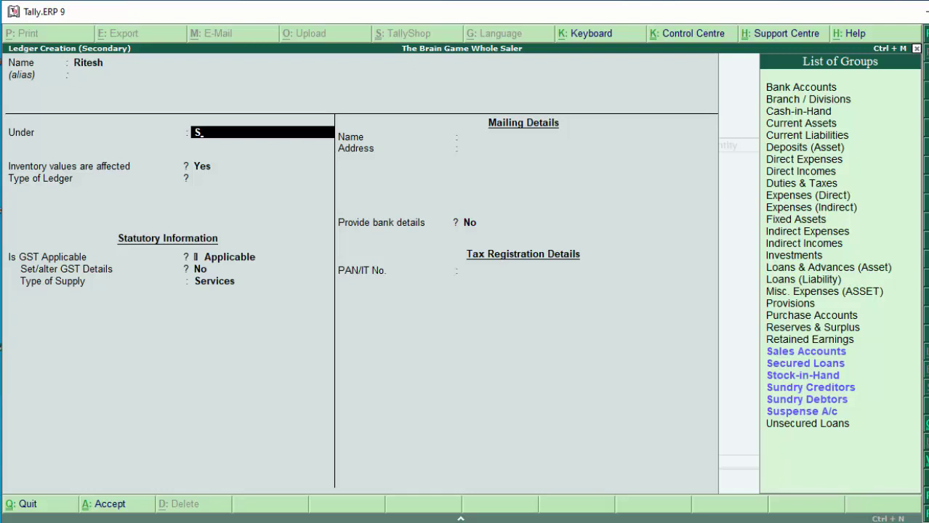
key(Down)
key(Down)
key(Down)
key(Down)
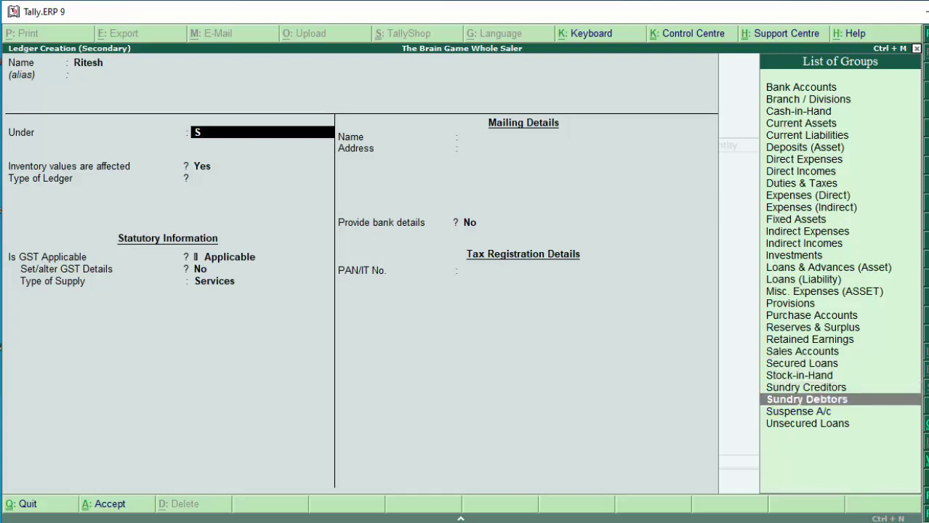
key(Return)
key(Return)
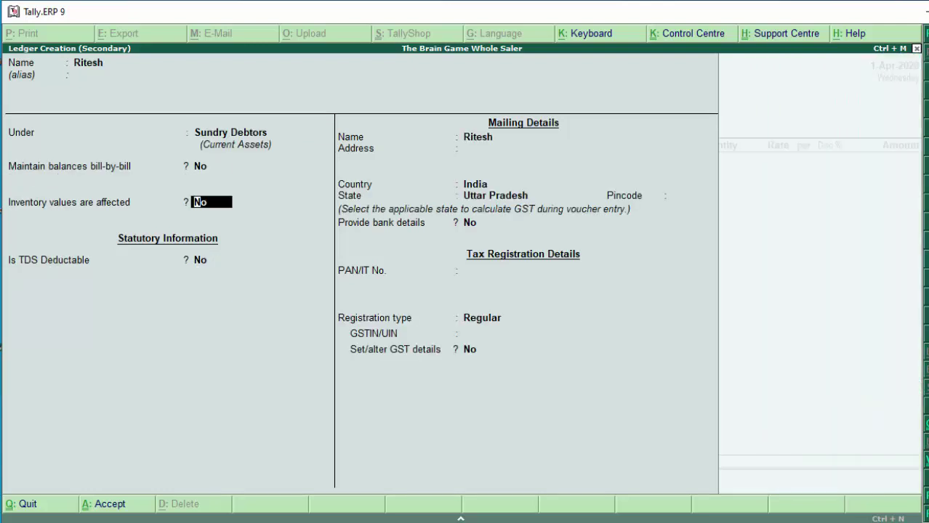
Turn on bill-by-bill tracking and enter the customer's address in Uttar Pradesh. Then save the ledger and accept the party details.
key(BackSpace)
text(y)
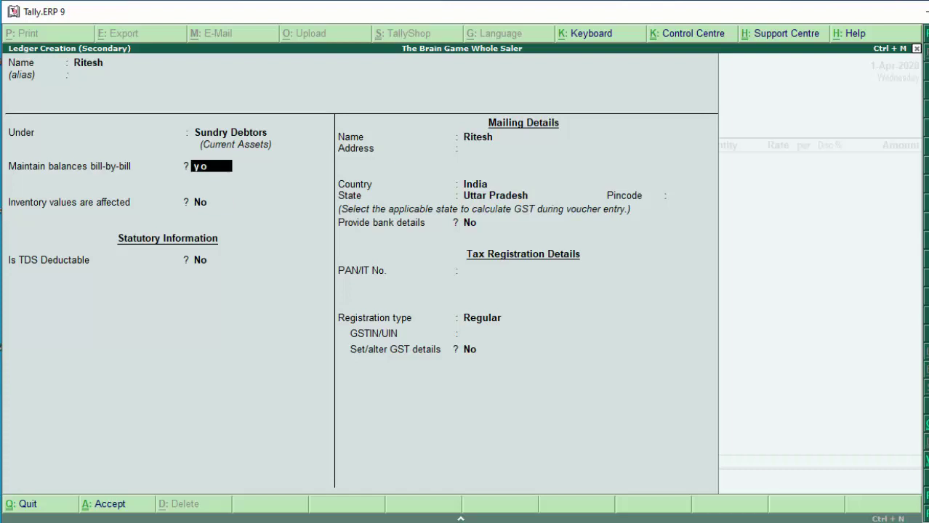
key(Return)
key(Return)
key(Return)
key(Return)
key(Return)
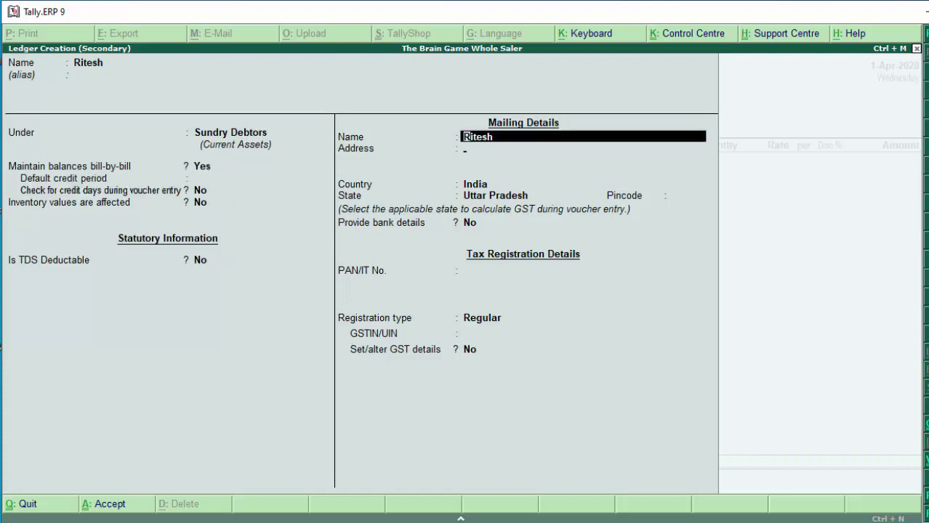
key(Return)
text(N)
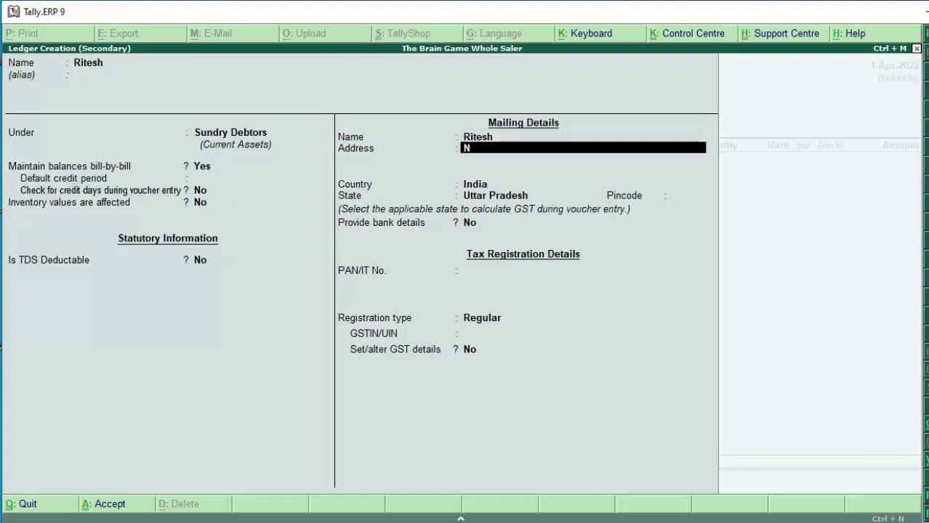
text(ew col)
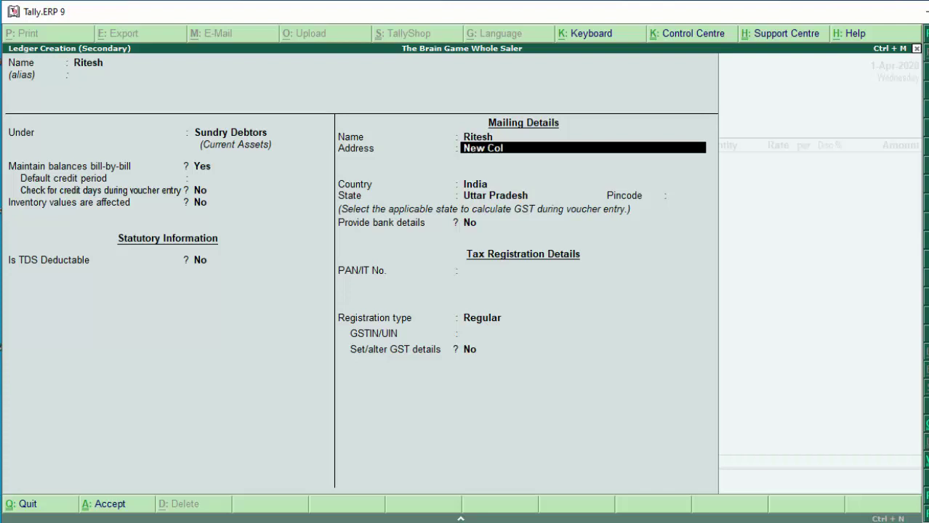
text(ony de)
text(o)
text(ia)
key(Return)
key(Return)
key(Return)
key(Return)
key(Return)
key(Return)
key(Return)
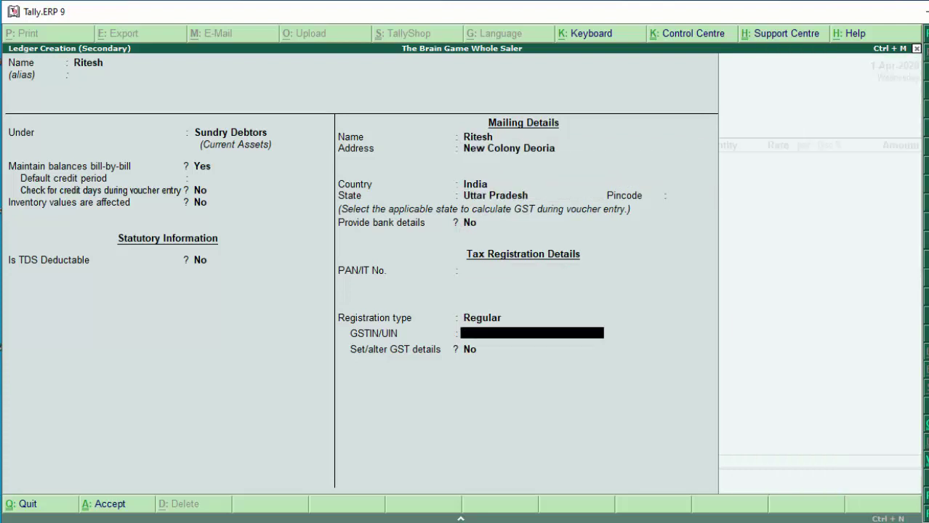
key(Return)
key(Return)
key(Return)
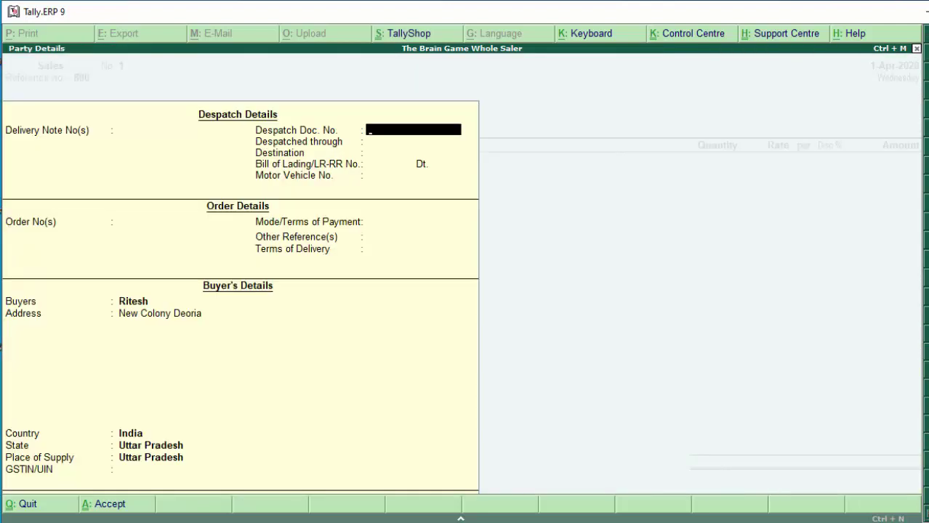
key(Return)
key(Return)
key(Return)
key(Return)
key(Return)
key(Return)
key(Return)
key(Return)
key(Return)
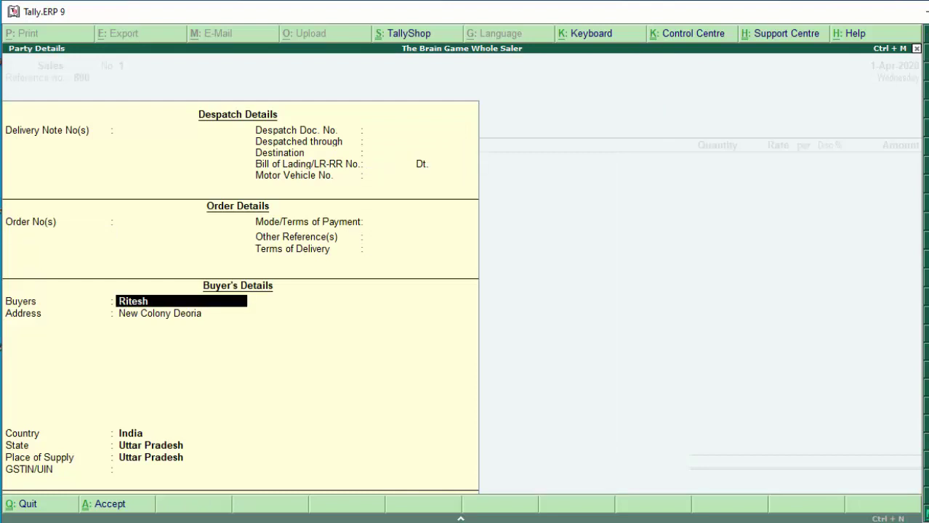
key(Return)
key(Return)
key(Return)
key(Return)
key(Return)
key(Return)
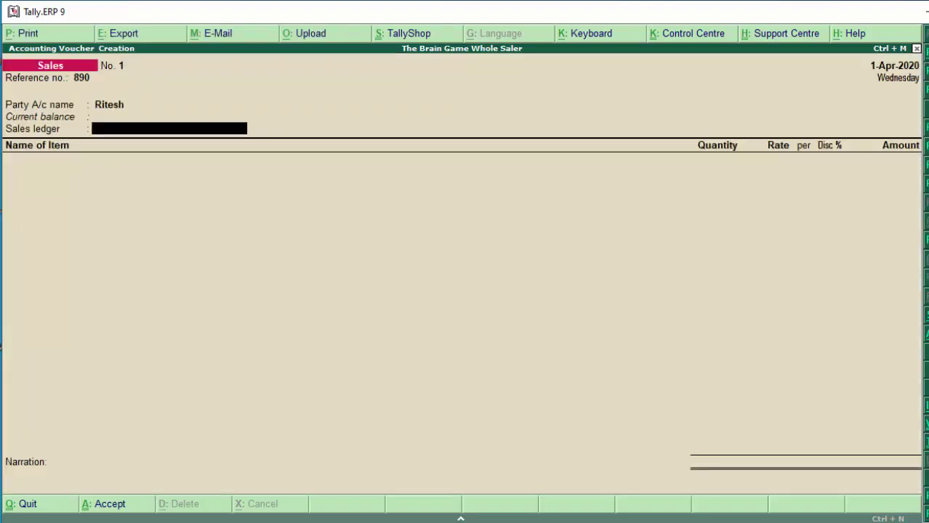
Create a Sales A/c ledger under Sales Accounts, type Not Applicable, Goods supply, and save it.
key(alt+c)
text(Sale)
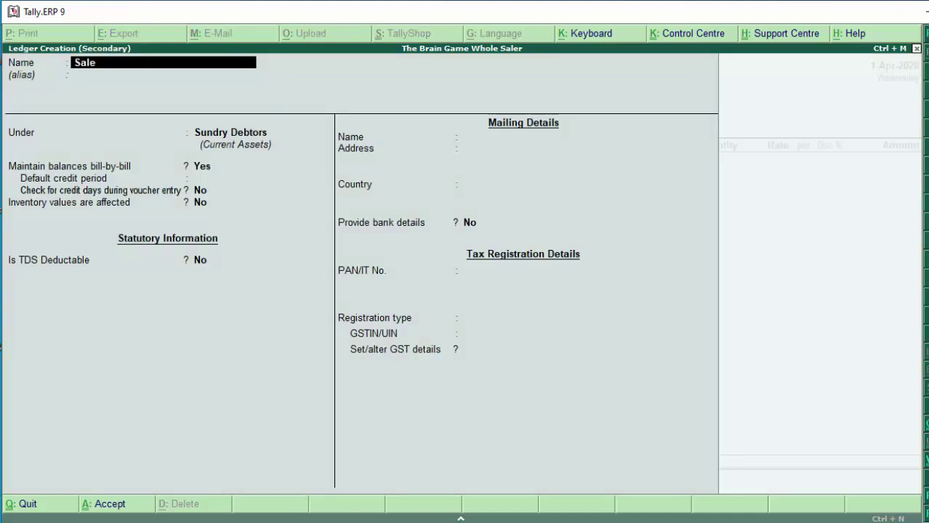
text(s a/c)
key(Return)
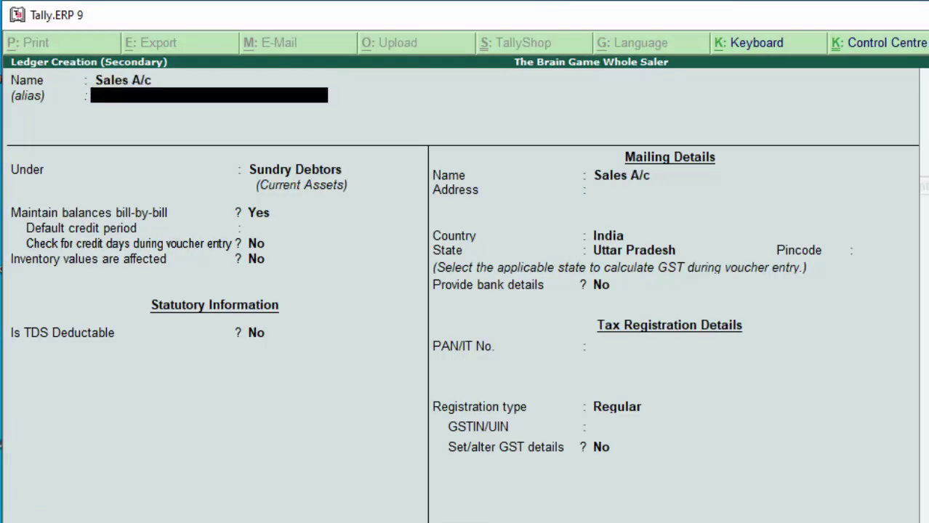
key(Return)
text(S)
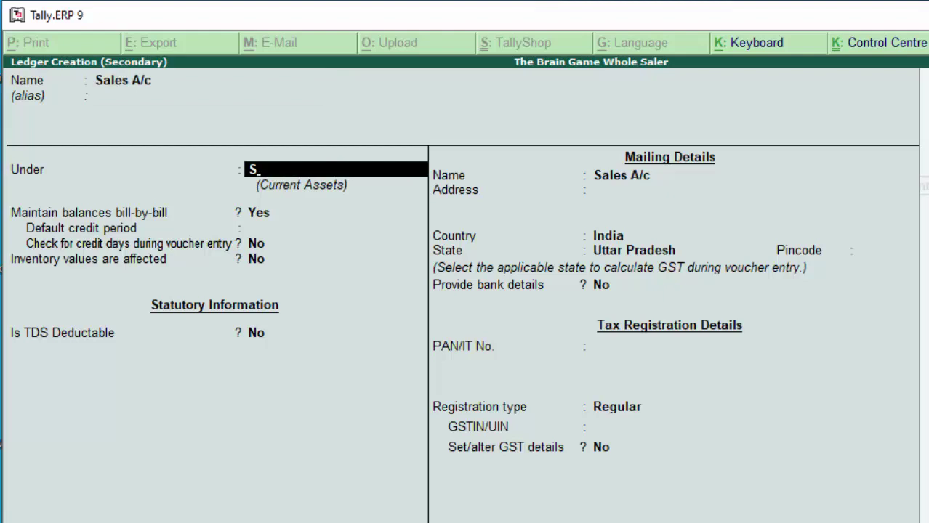
key(Return)
key(Return)
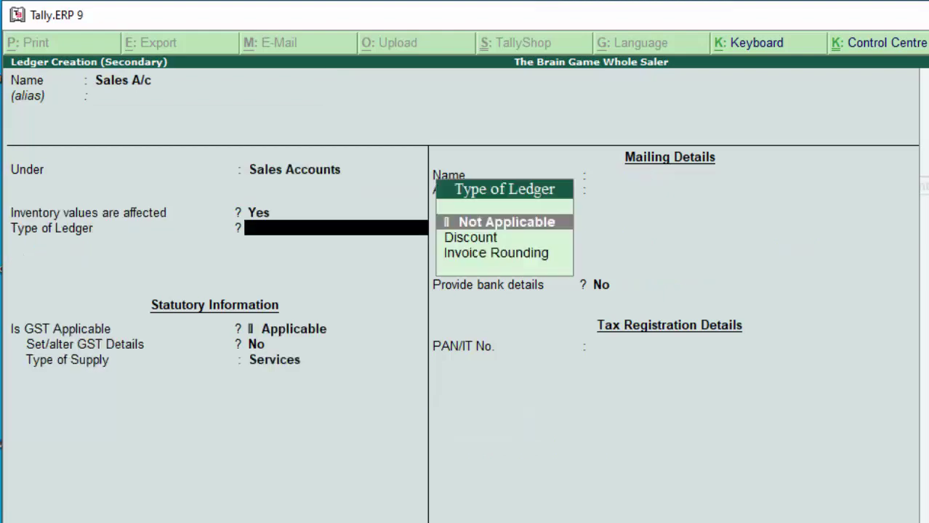
key(Return)
key(Return)
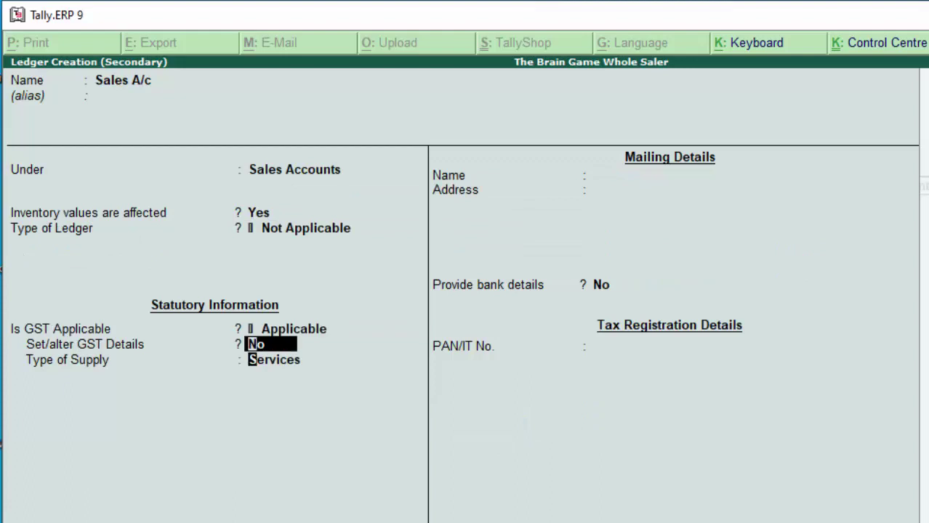
key(Return)
key(Up)
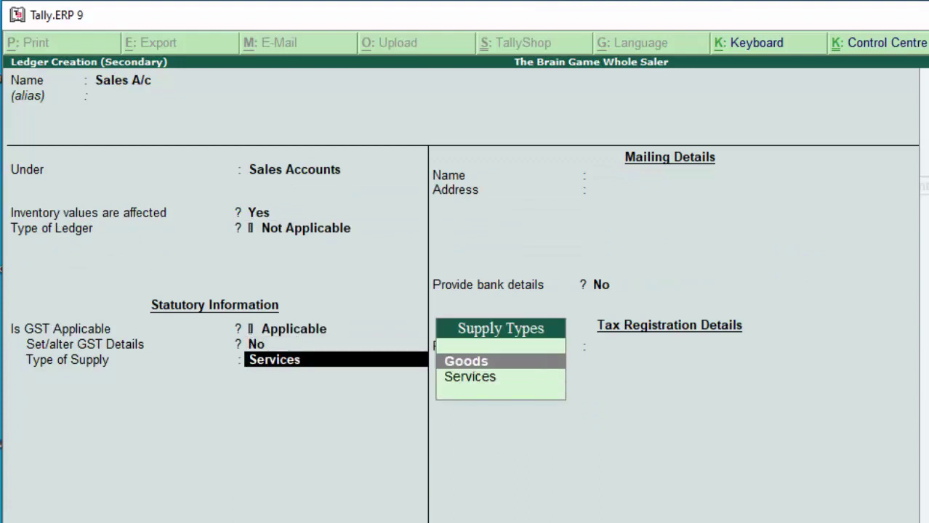
key(Return)
key(ctrl+a)
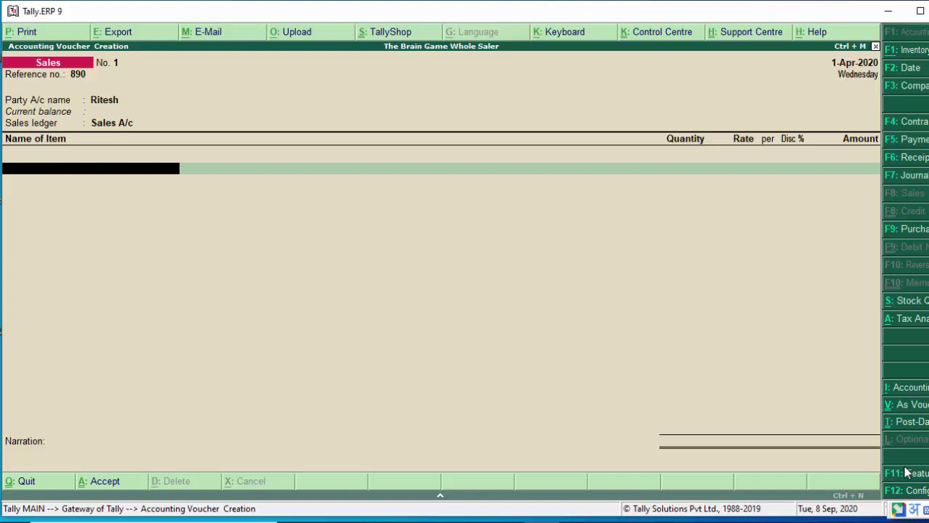
Add Advance Excel: 20 at 1,500 with 0.10% discount (29,970.00).
text(E)
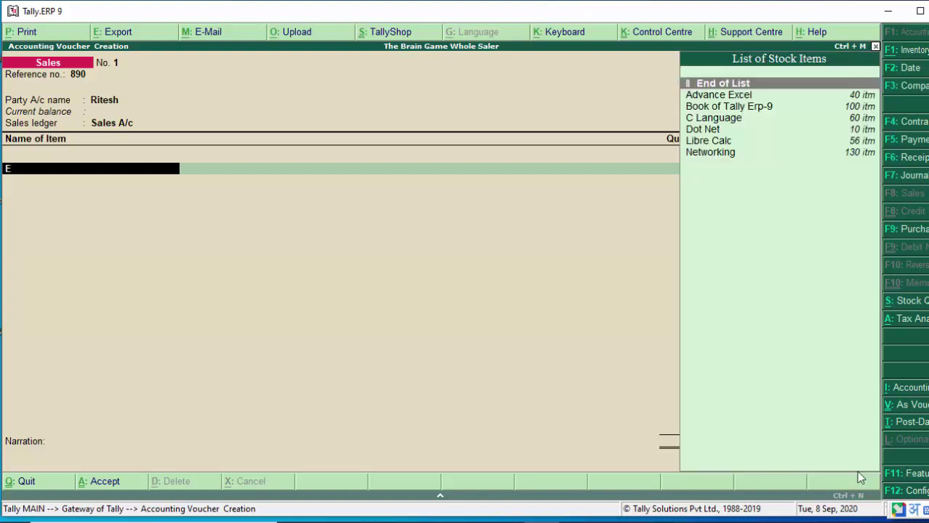
key(Down)
key(Return)
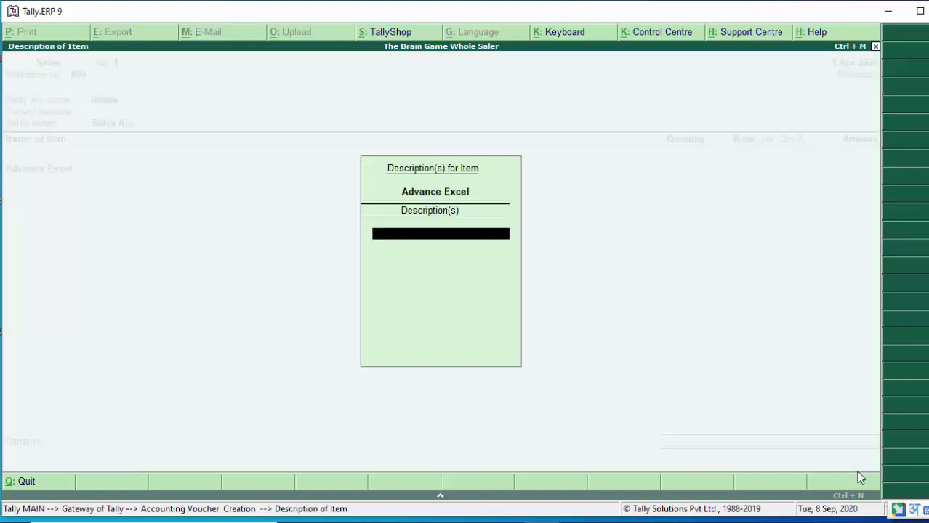
key(Return)
text(2)
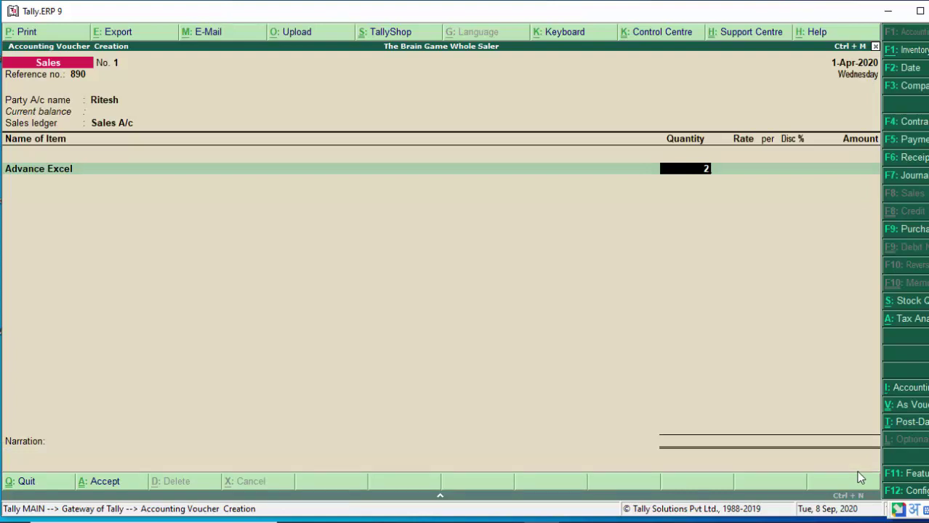
text(0)
key(Return)
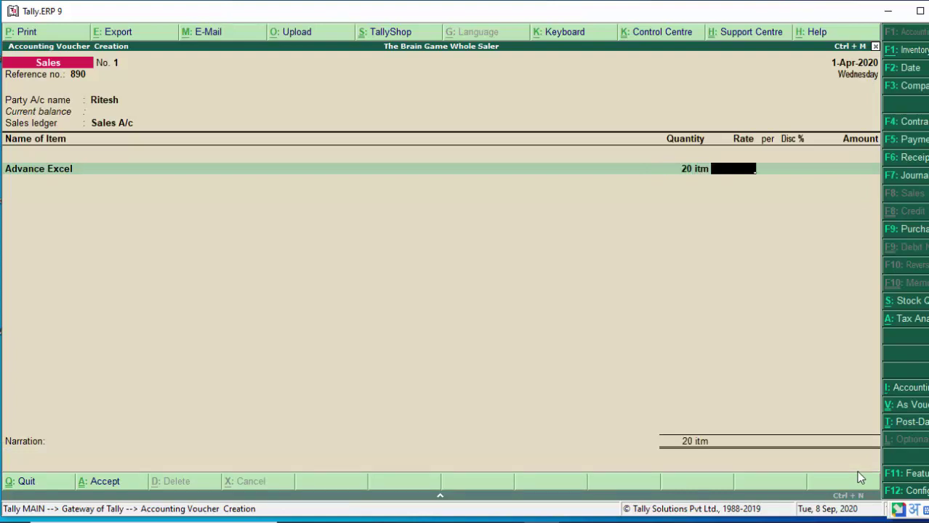
text(1500)
key(Return)
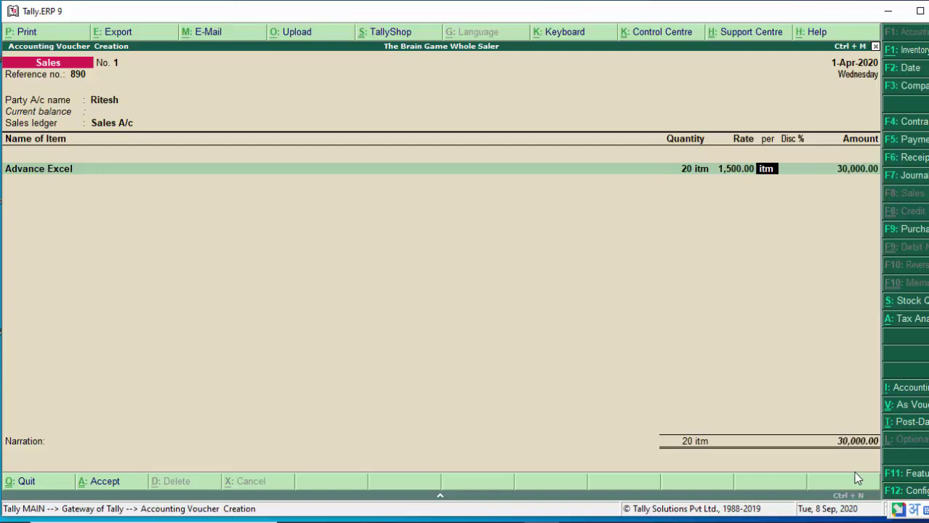
key(Return)
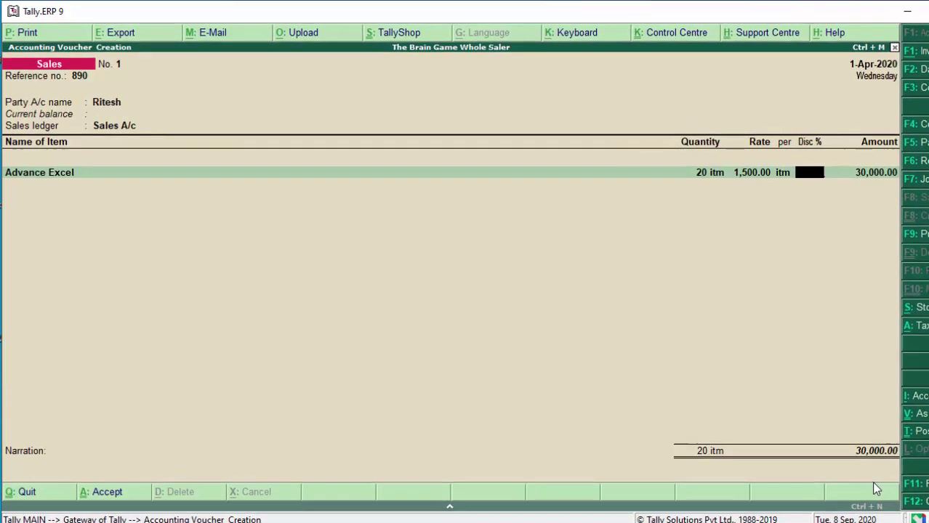
text(.10)
key(Return)
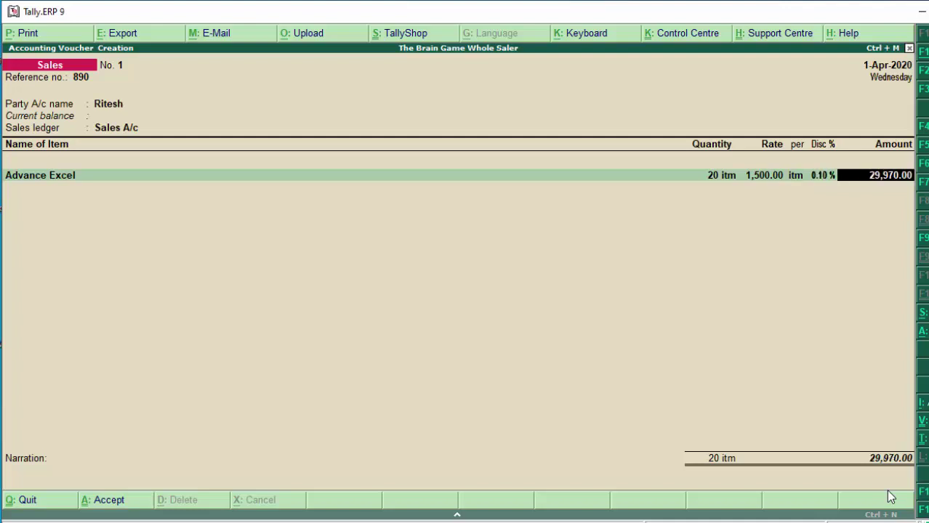
key(Return)
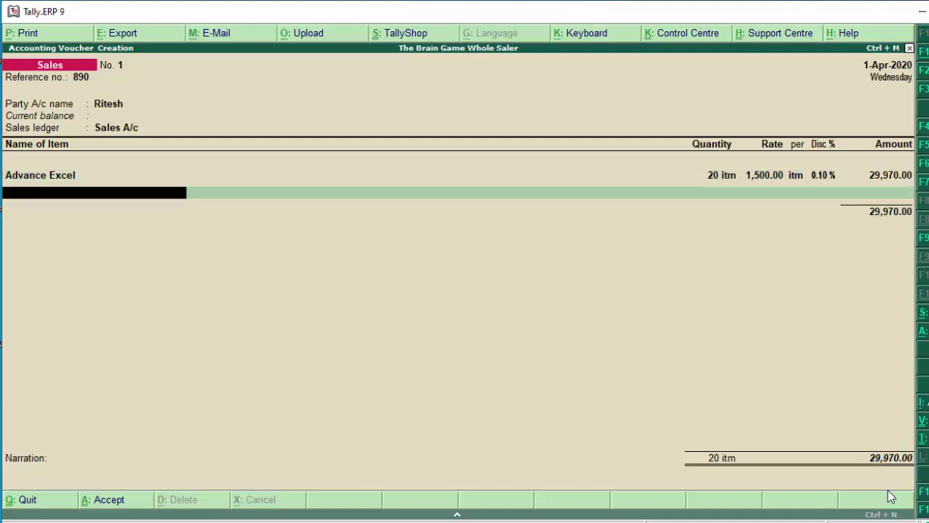
Add Python Book: 100 at 1,700 with 0.20% discount.
text(P)
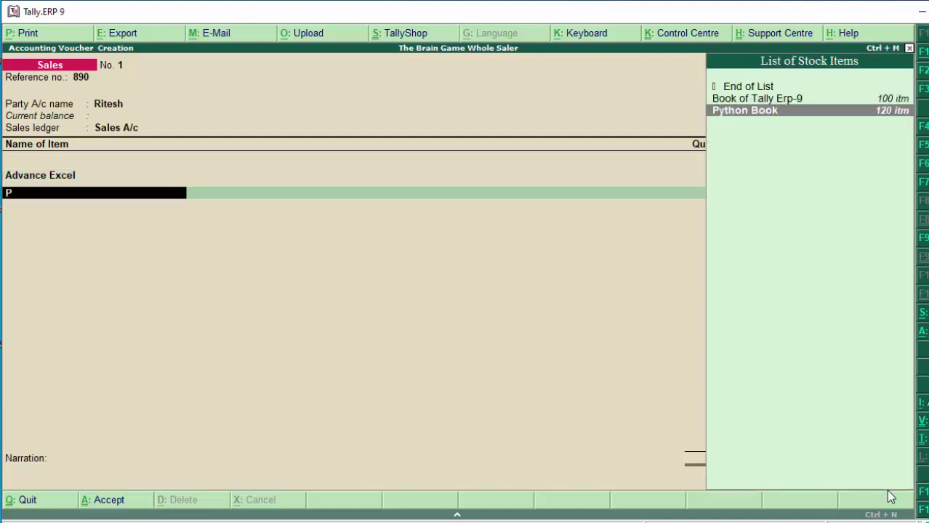
key(Return)
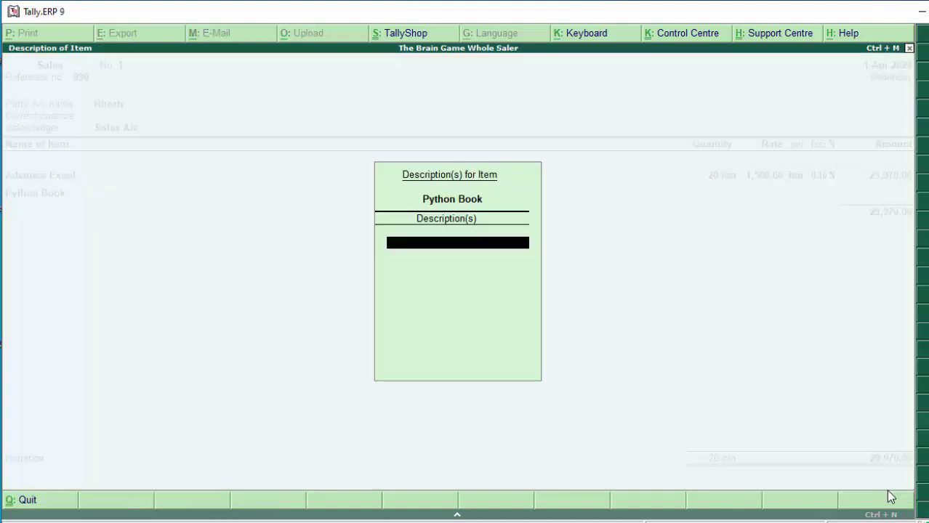
key(Return)
text(10)
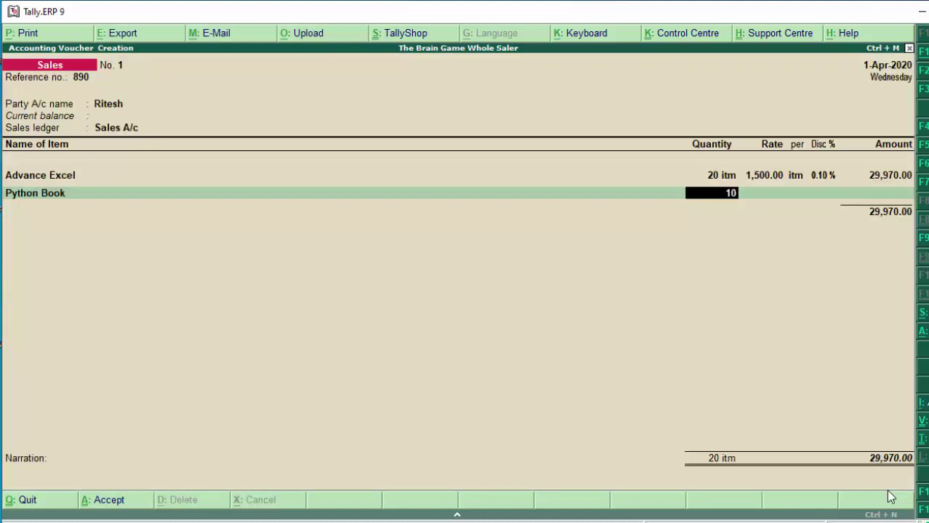
text(0)
key(Return)
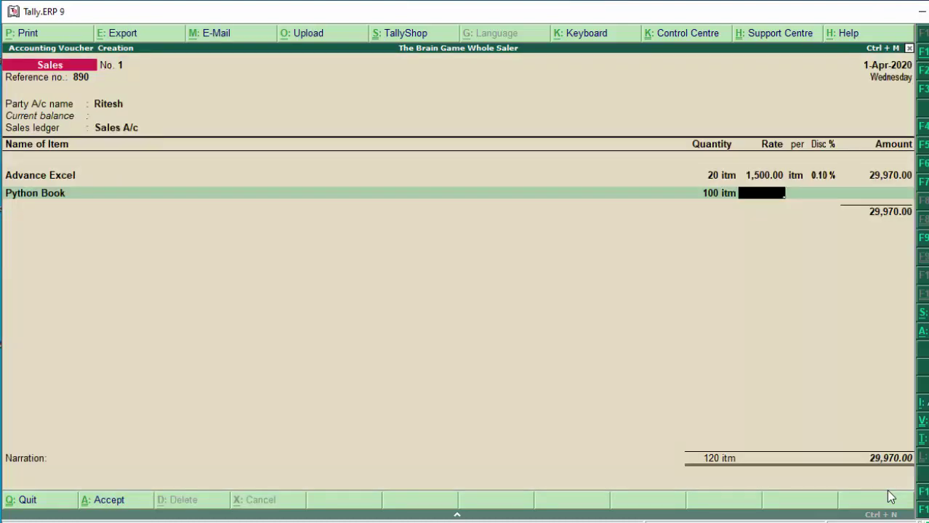
text(1,700)
key(Return)
key(Return)
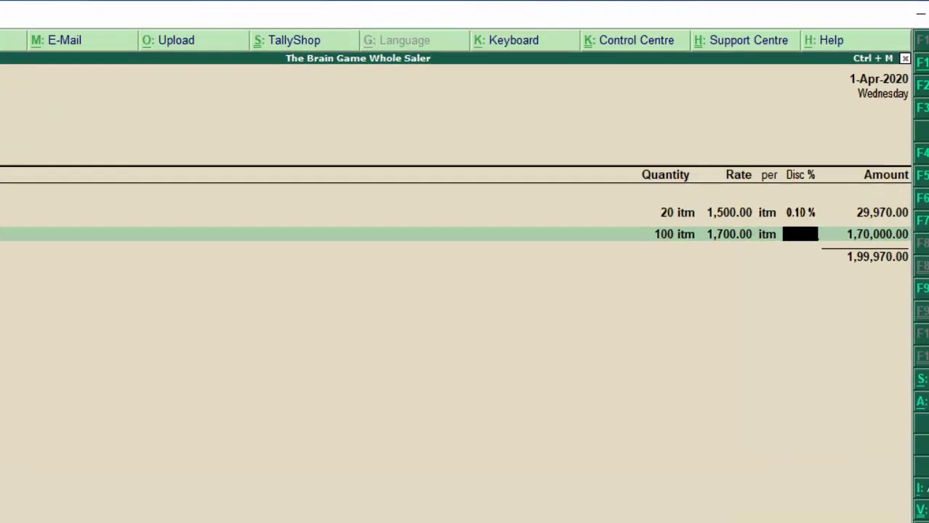
text(.20)
key(Return)
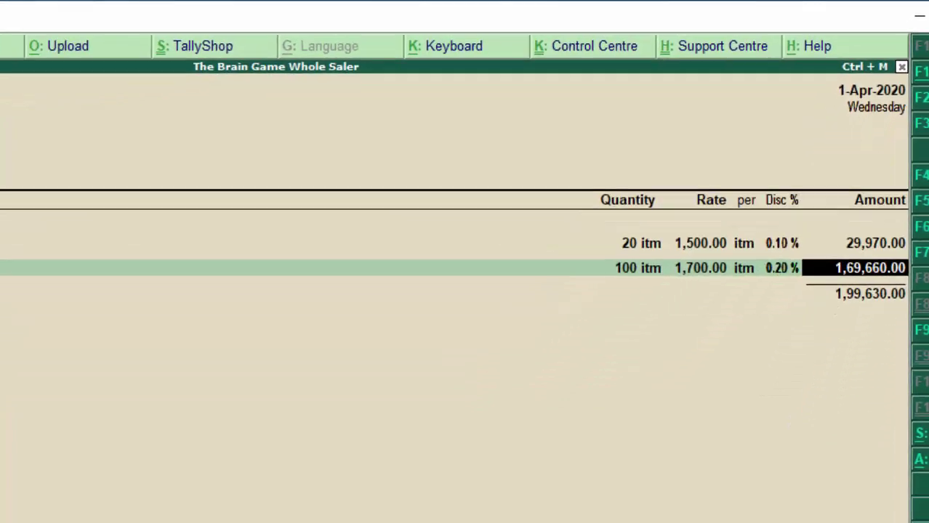
key(Return)
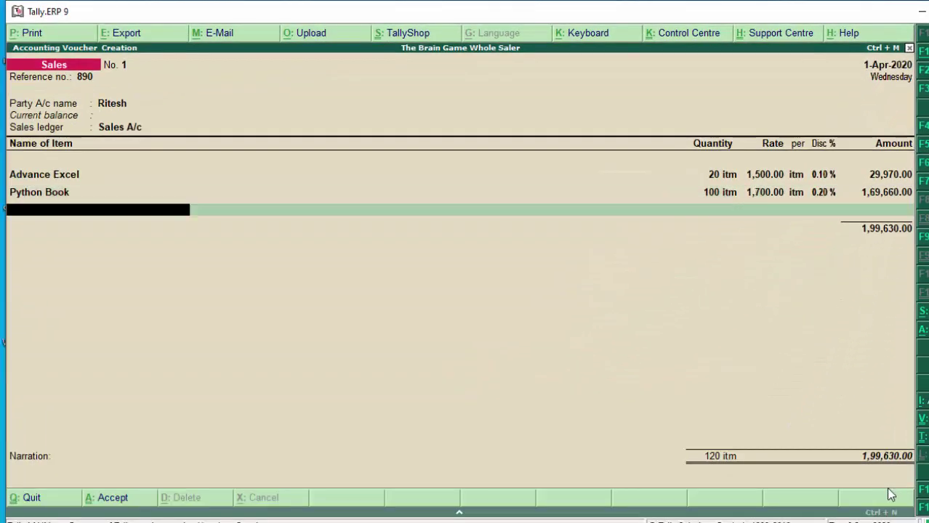
Add C Language: 12 at 1,350 with 0.10% discount.
text(H)
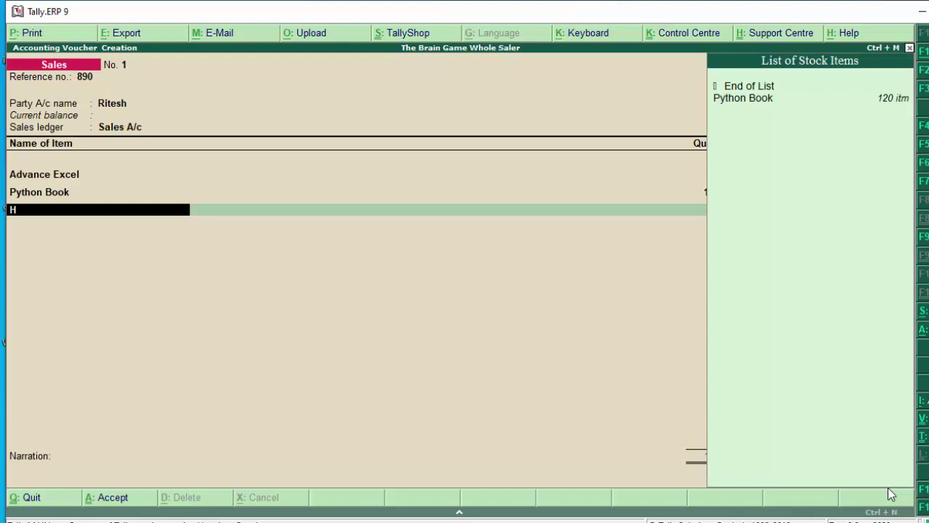
key(BackSpace)
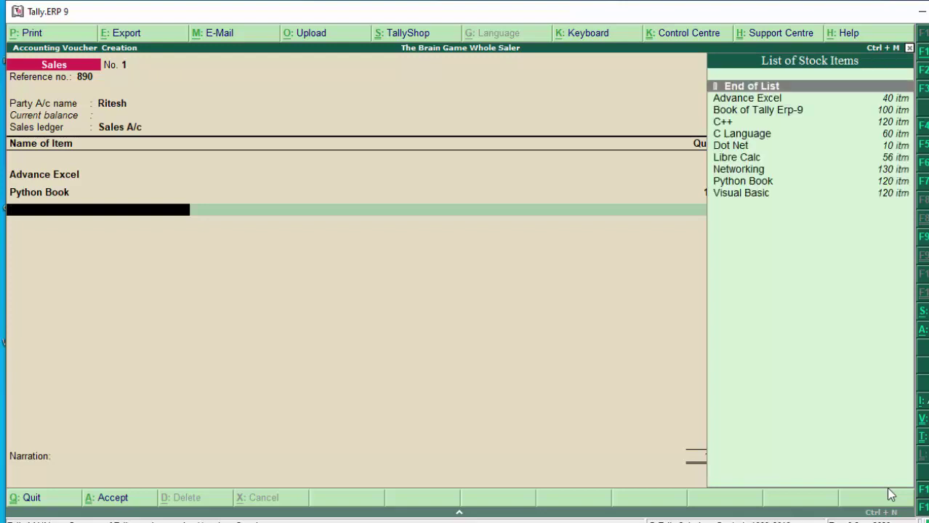
key(Down)
key(Down)
key(Down)
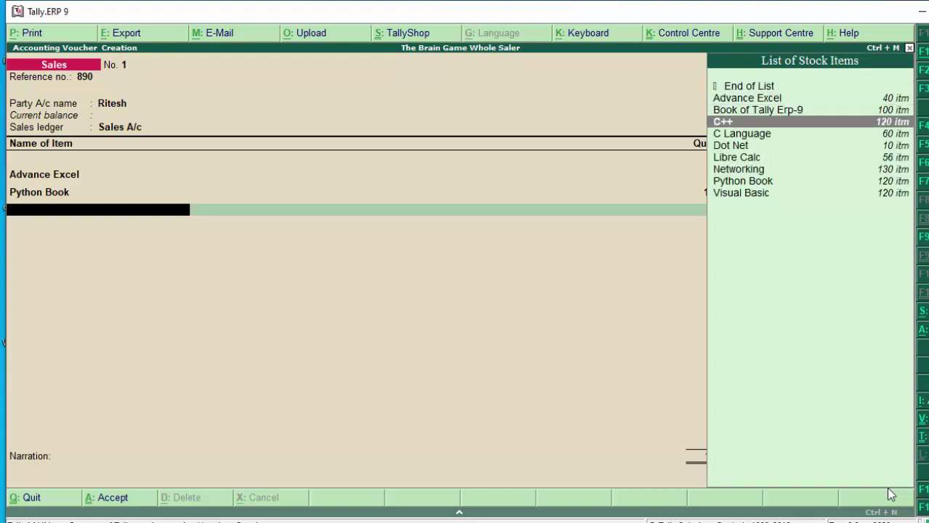
key(Down)
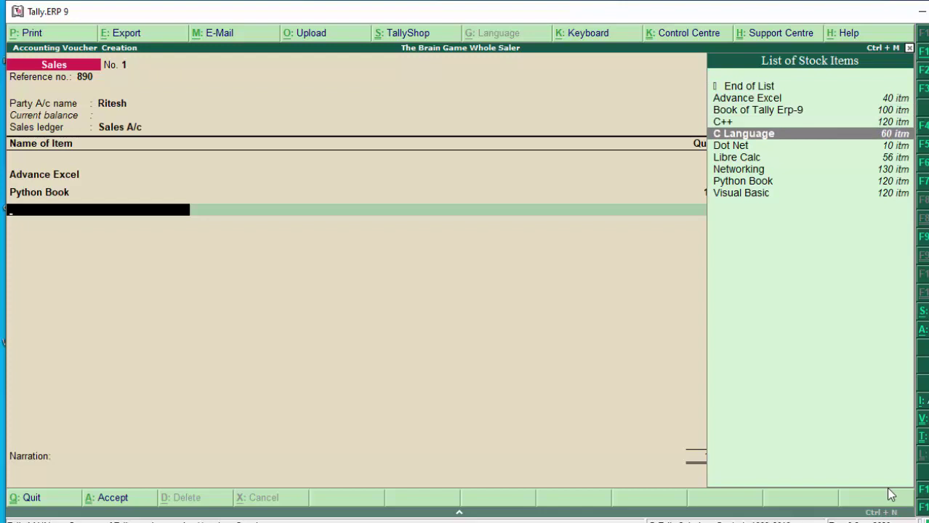
key(Return)
key(Return)
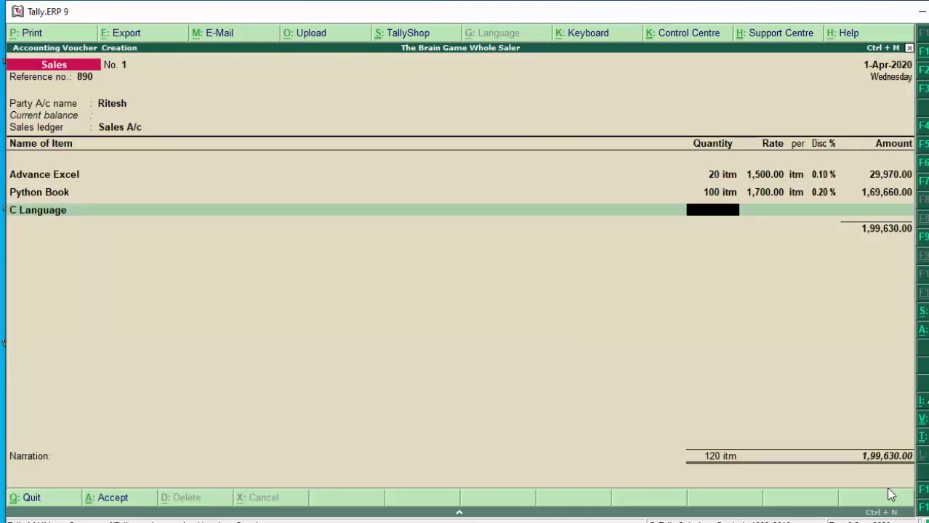
text(1)
text(2)
key(Return)
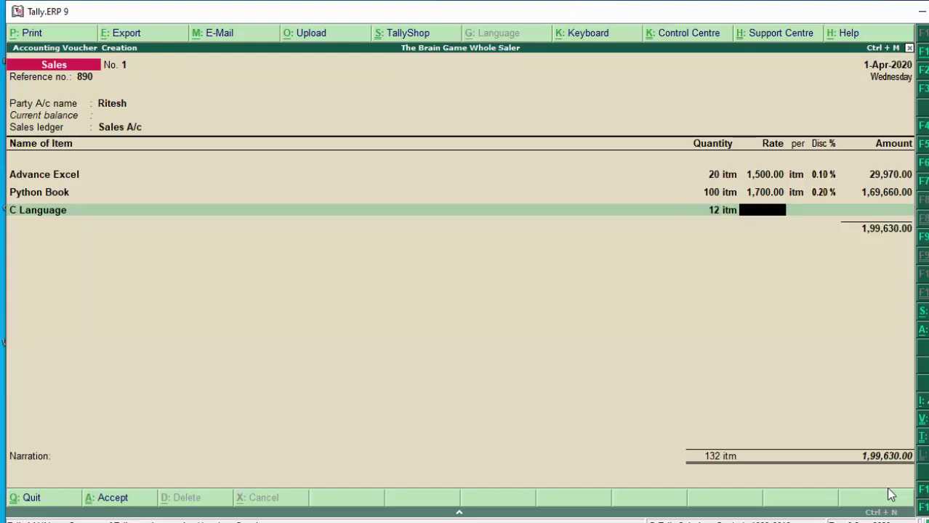
text(1,)
text(3)
text(50)
key(Return)
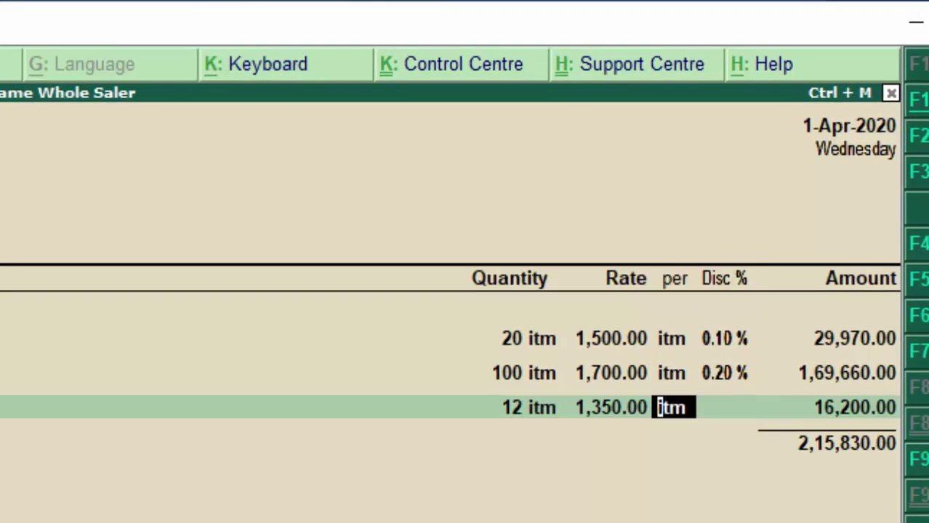
key(Return)
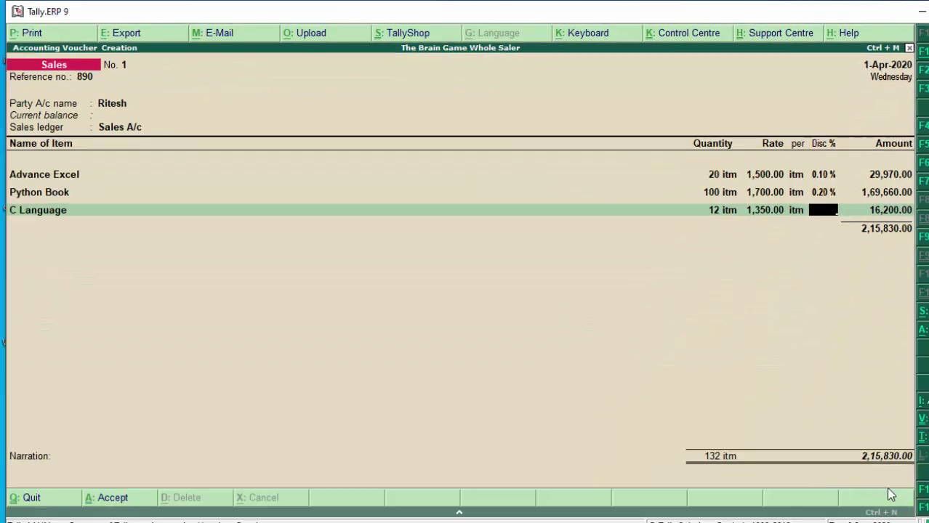
text(.1)
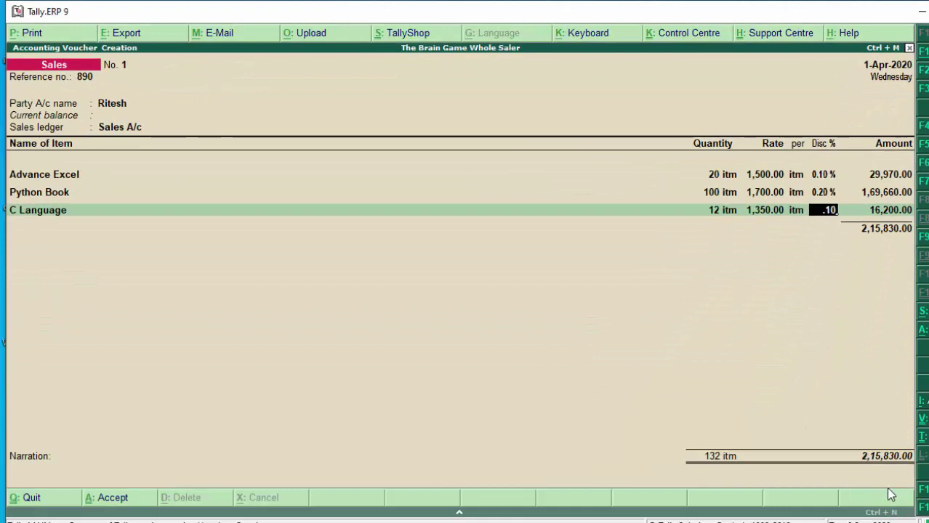
key(Return)
key(Return)
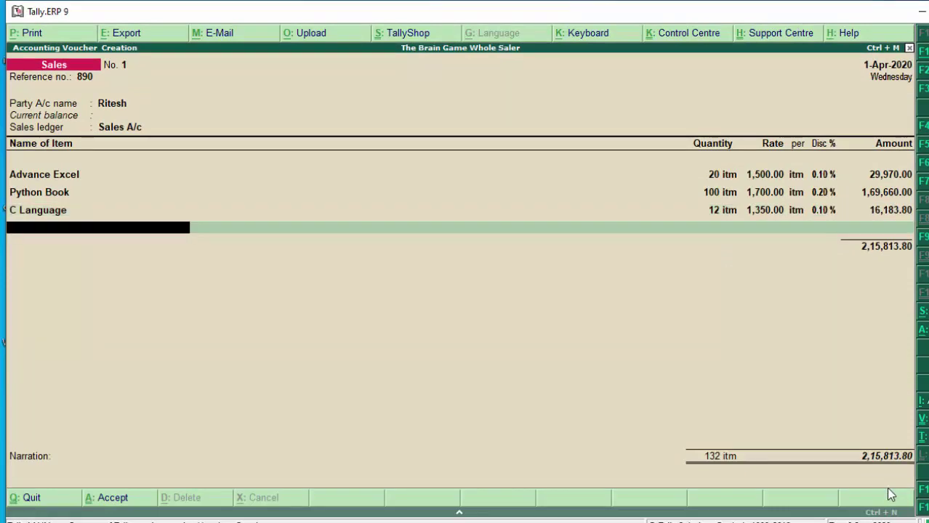
Add C++: 100 at 1,600 with 0.20% discount, and end the item list.
text(C)
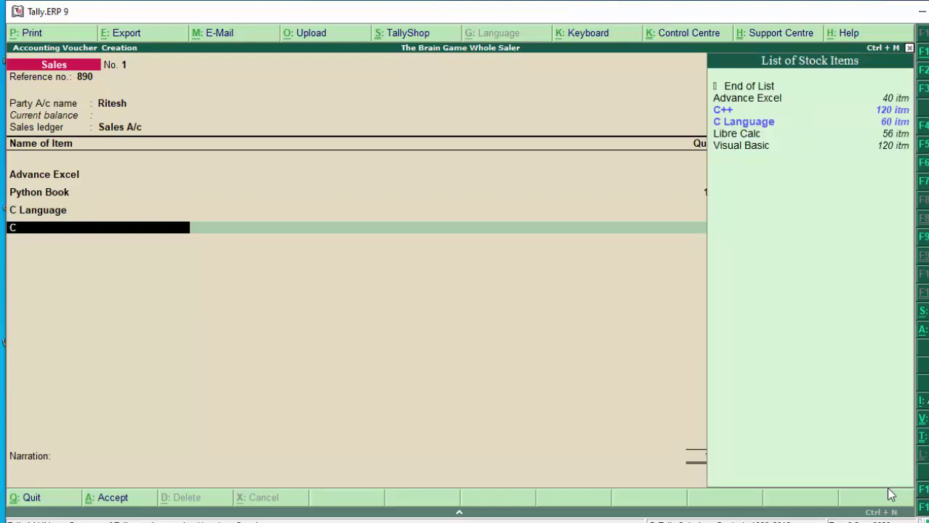
key(Down)
key(Return)
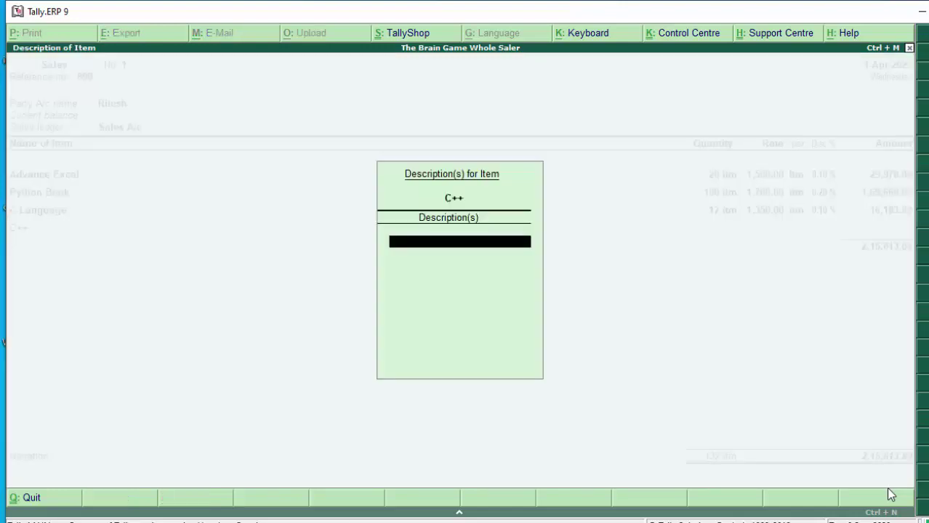
key(Return)
text(1)
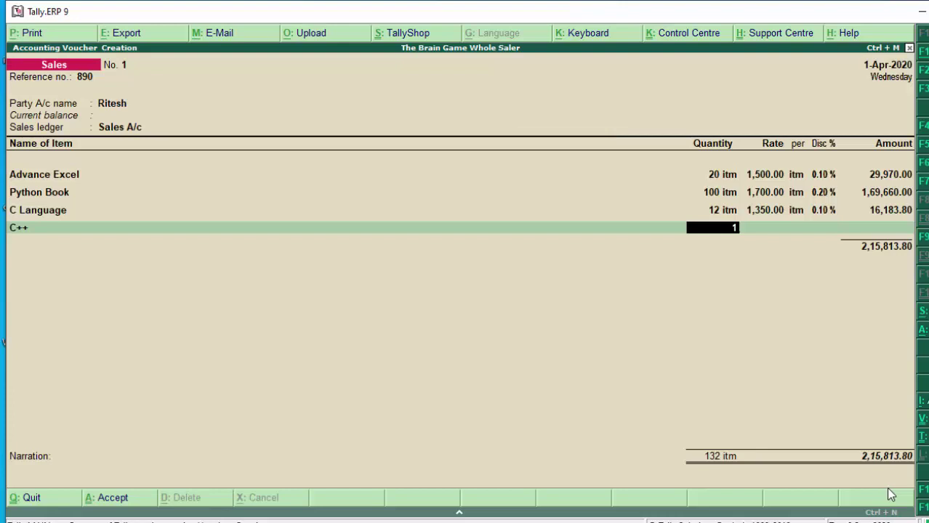
text(00)
key(Return)
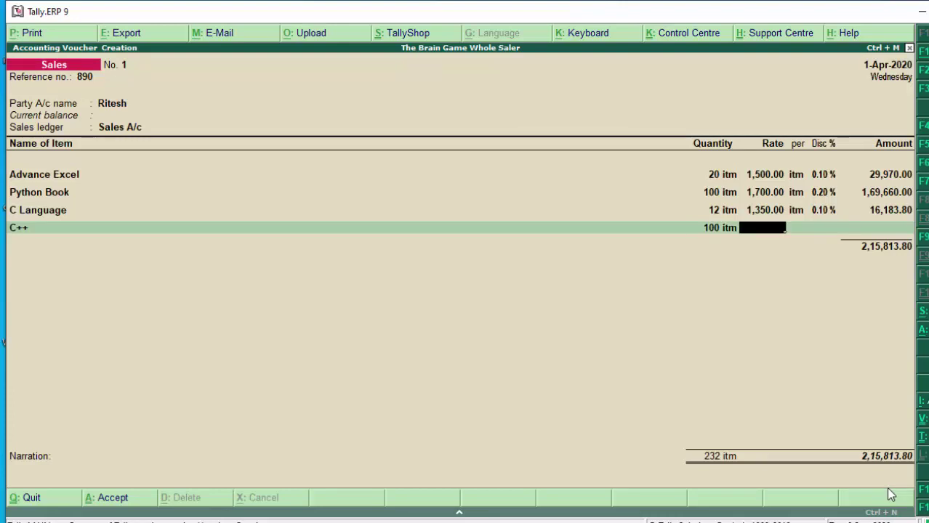
text(1,6)
text(00)
key(Return)
key(Return)
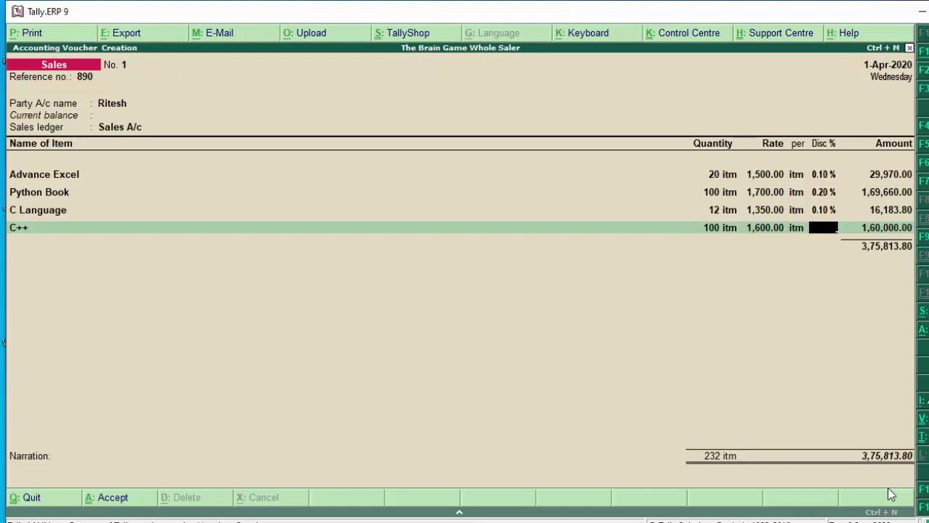
text(2)
text(0)
key(Return)
key(Return)
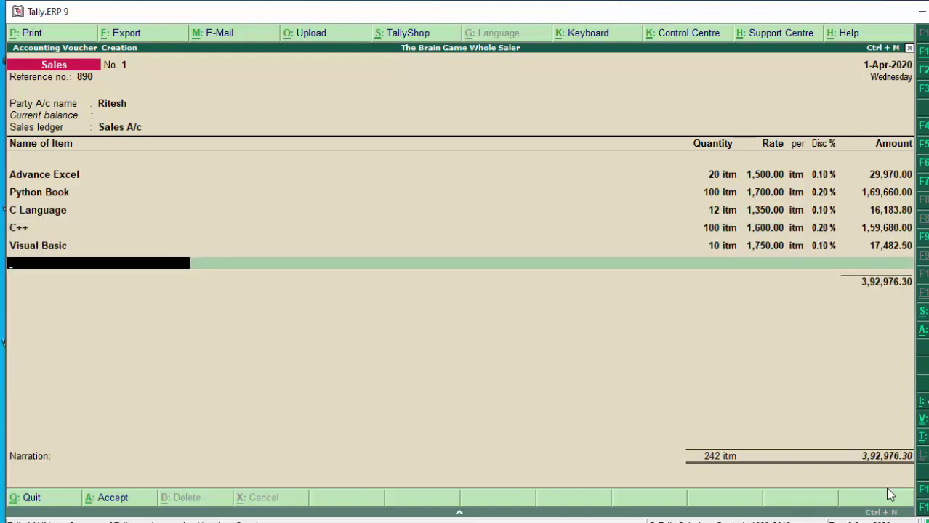
key(Return)
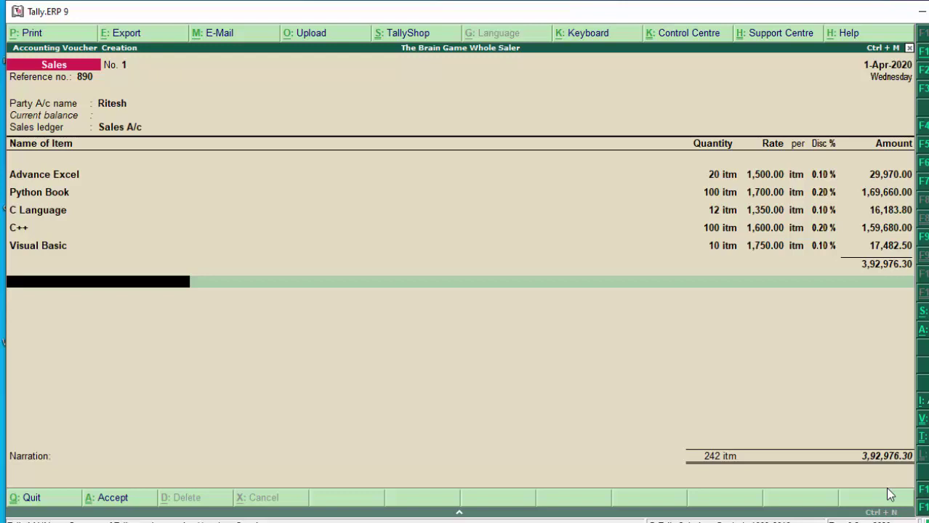
text(C)
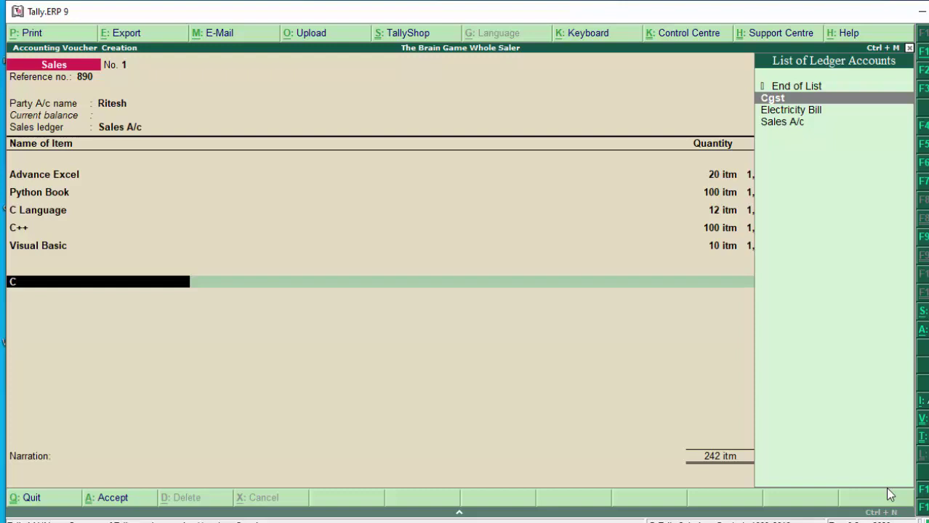
Add the Cgst and Sgst ledgers (28,630.00 and 28,629.00), then view the Tax Analysis.
key(Return)
key(Return)
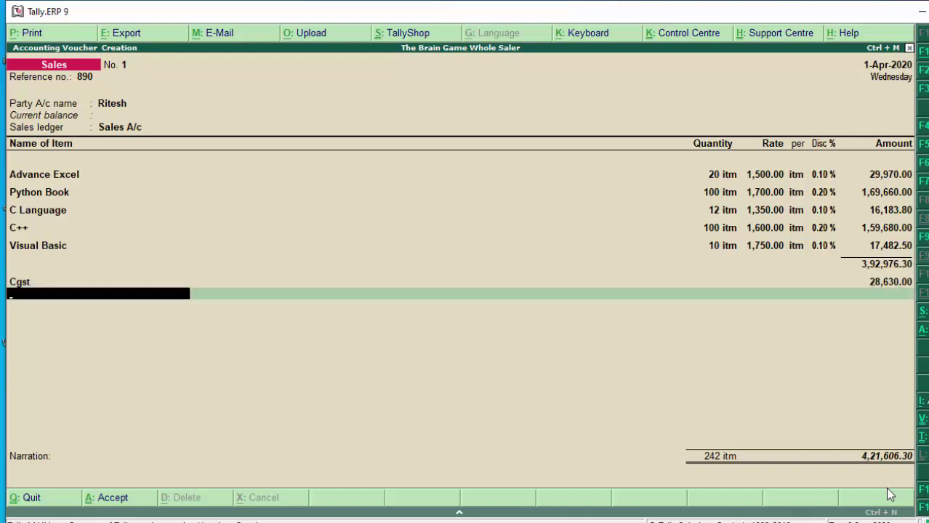
text(S)
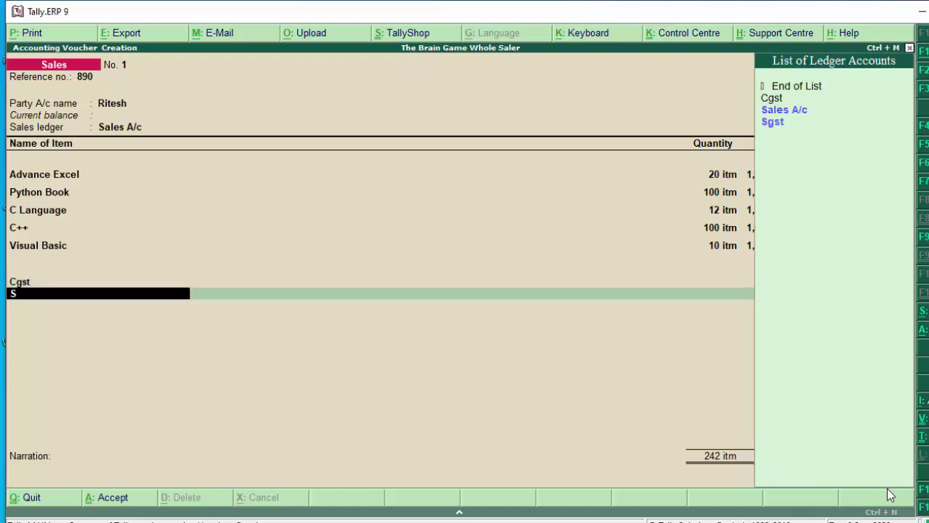
key(Down)
key(Return)
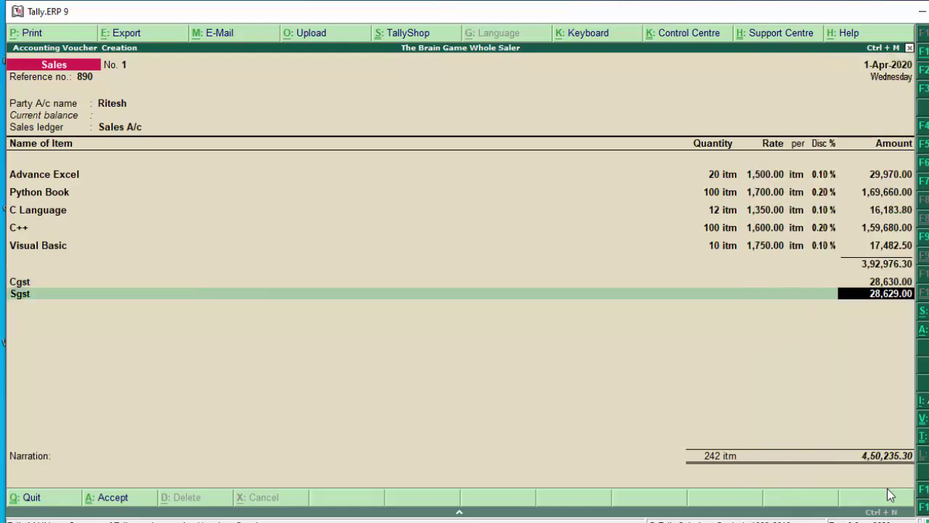
key(Return)
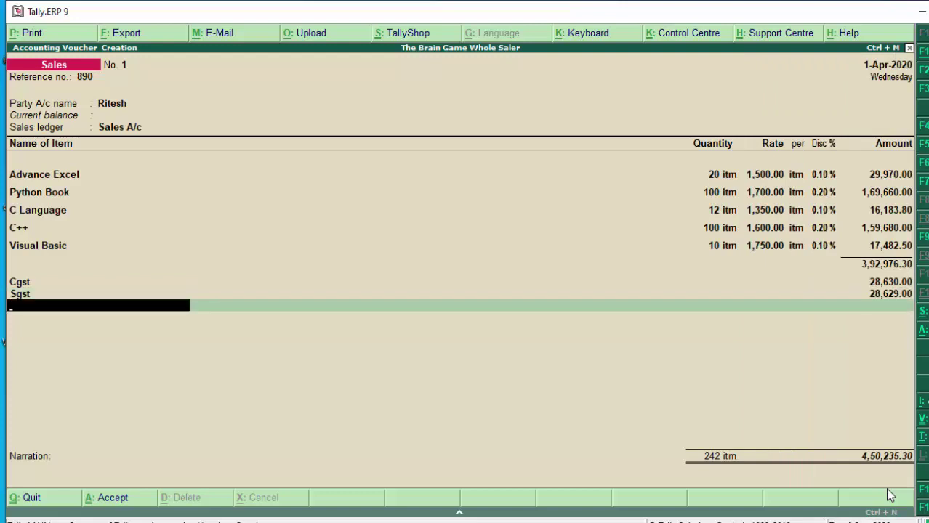
key(ctrl+o)
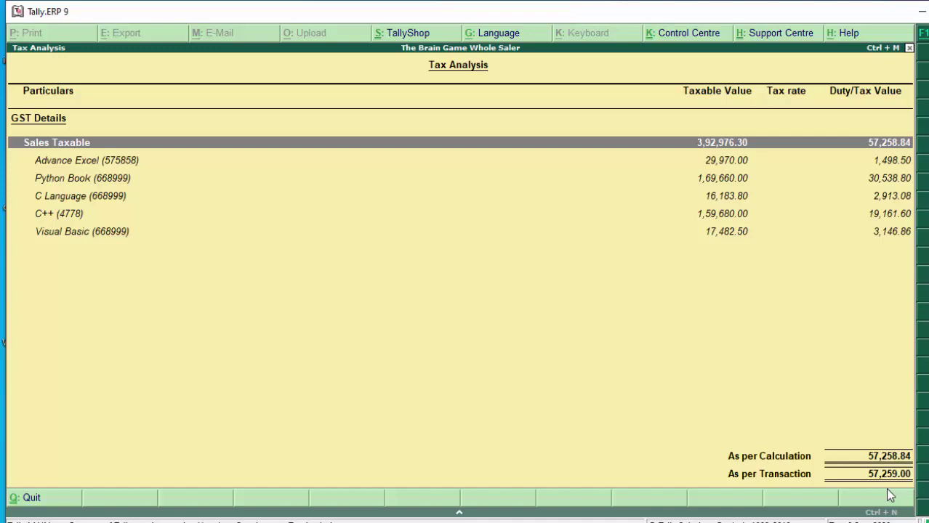
Close Tax Analysis, keep the voucher, and allocate 4,50,235.30 to new bill reference 1 Dr.
key(Escape)
key(Escape)
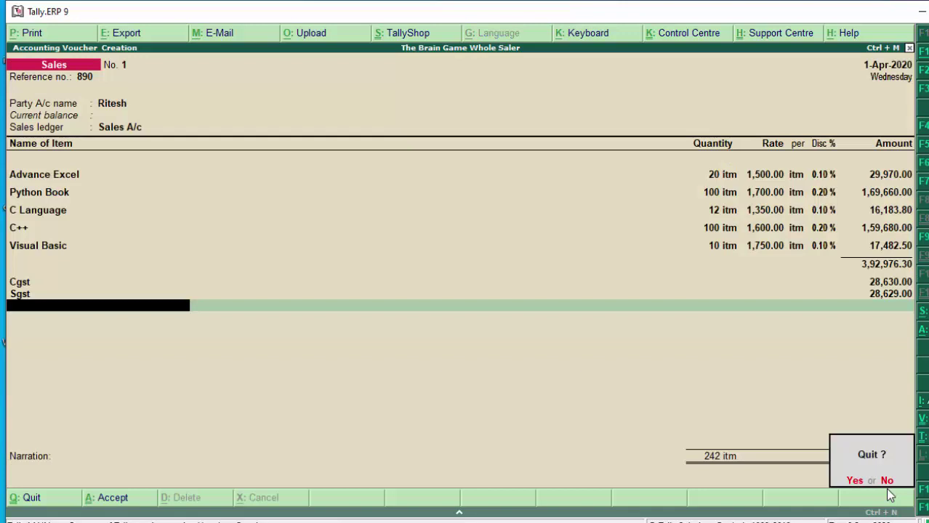
key(n)
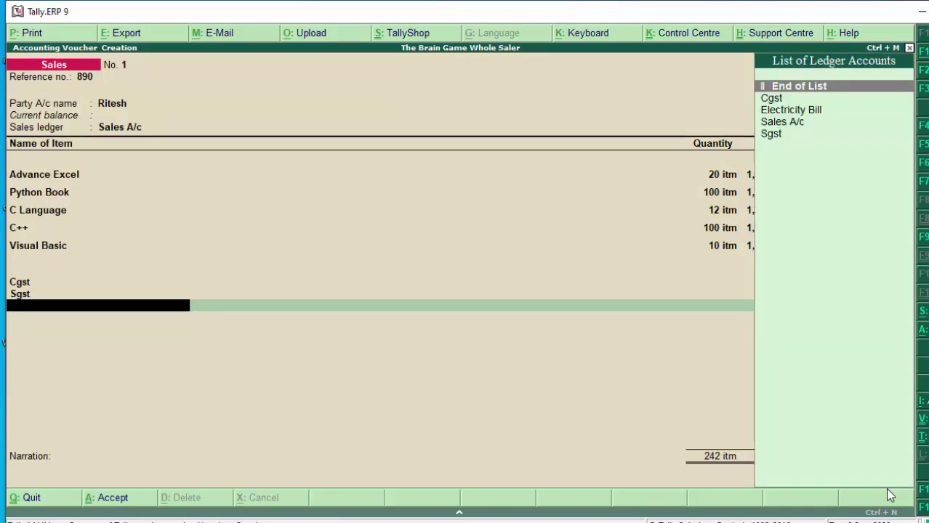
key(Return)
key(Return)
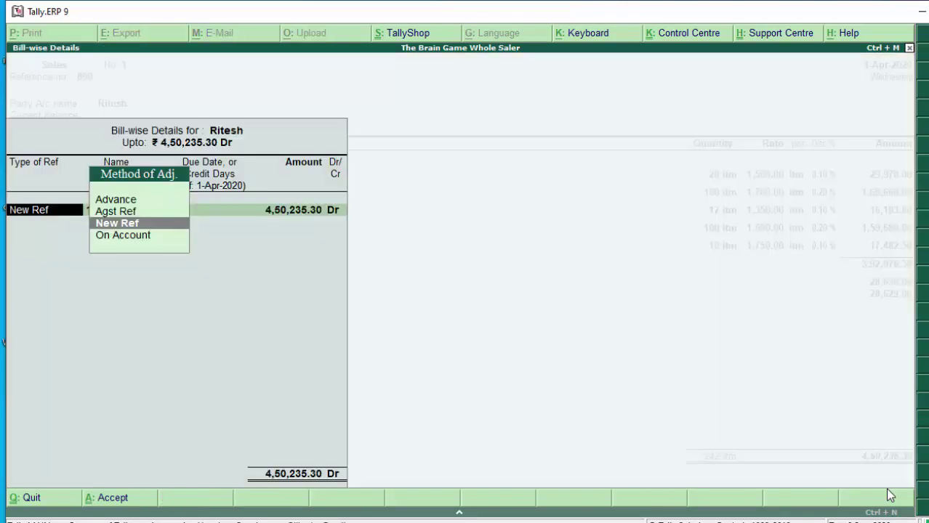
key(Return)
key(Return)
key(Return)
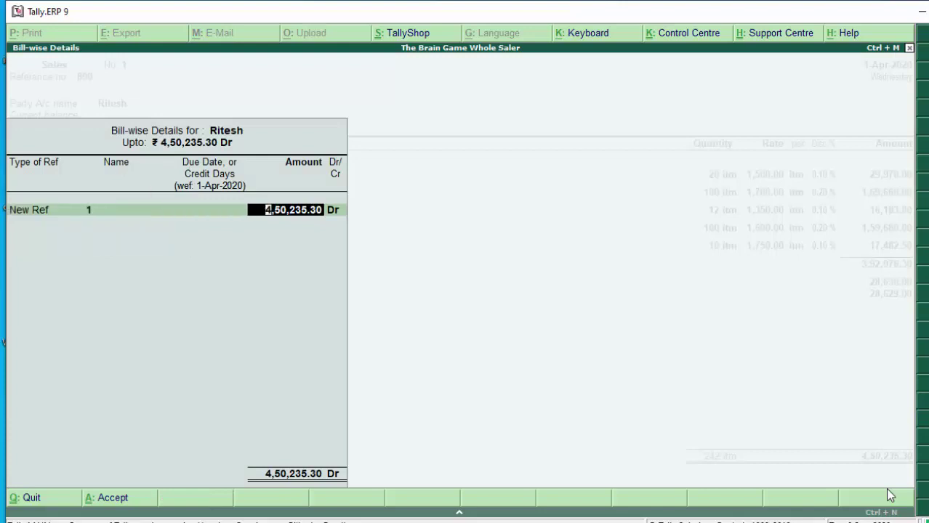
key(Return)
key(Return)
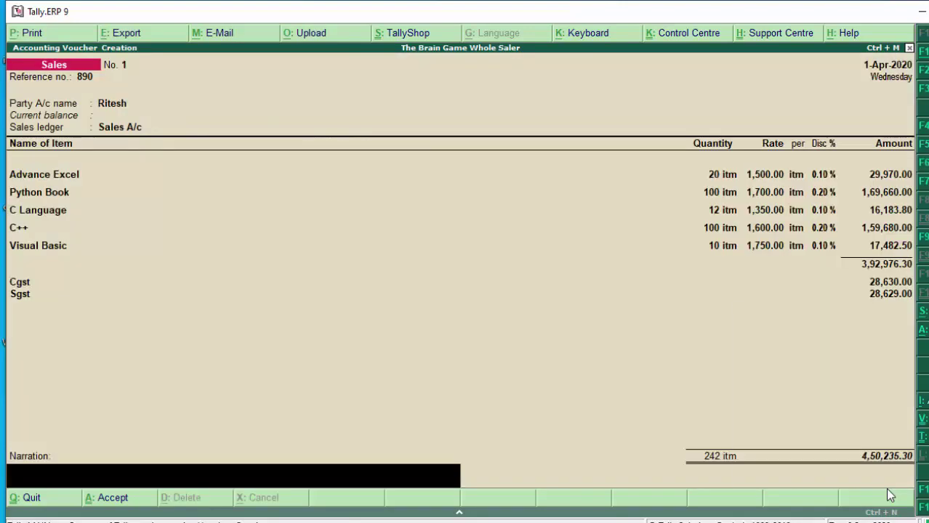
key(Return)
key(Return)
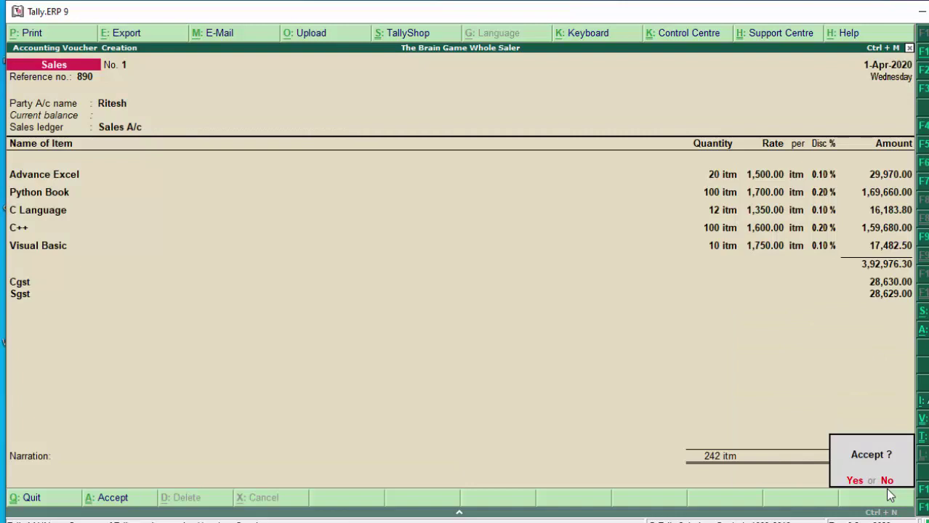
key(Return)
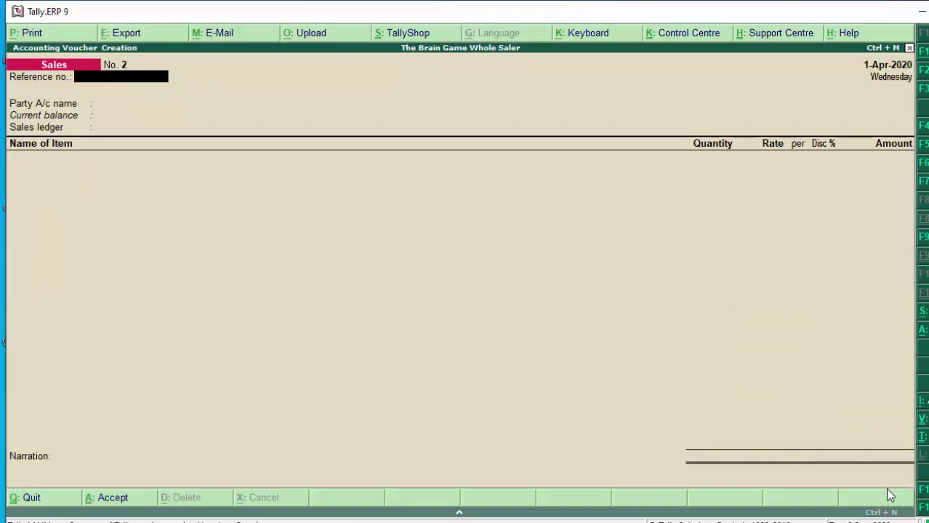
key(Escape)
key(Return)
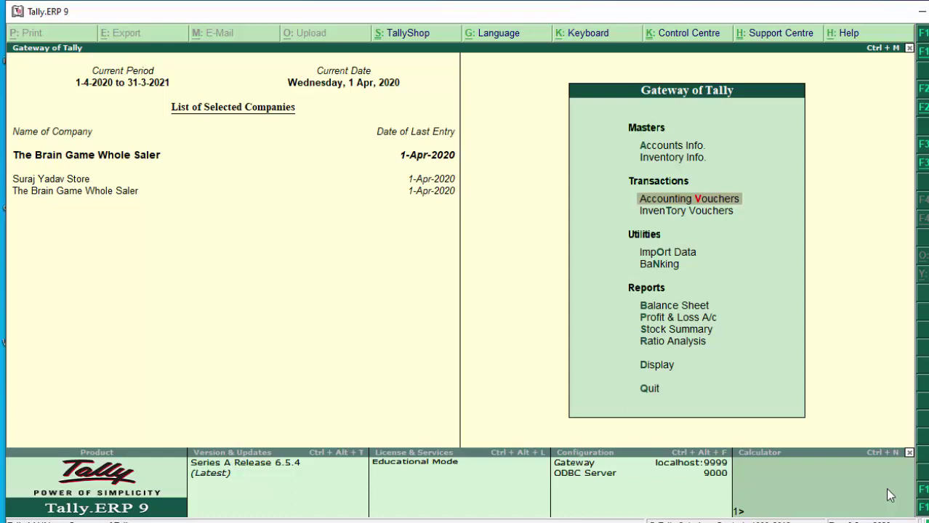
key(Return)
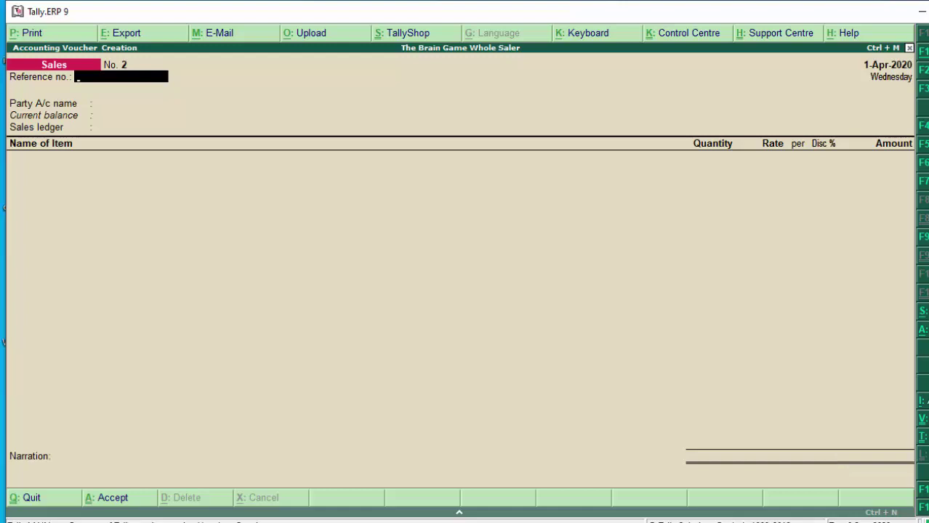
In a Receipt voucher, credit the customer 4,50,235.30 against pending bill reference 1.
key(F6)
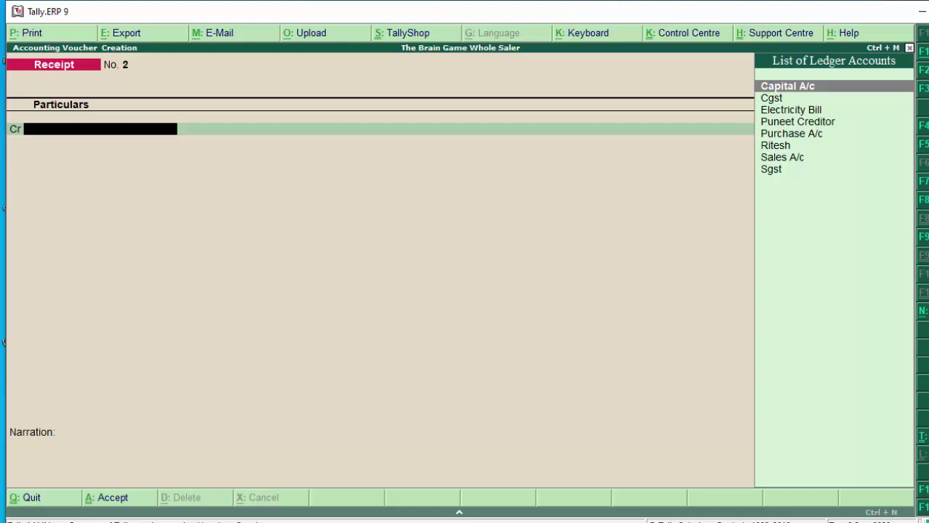
key(Down)
key(Down)
key(Down)
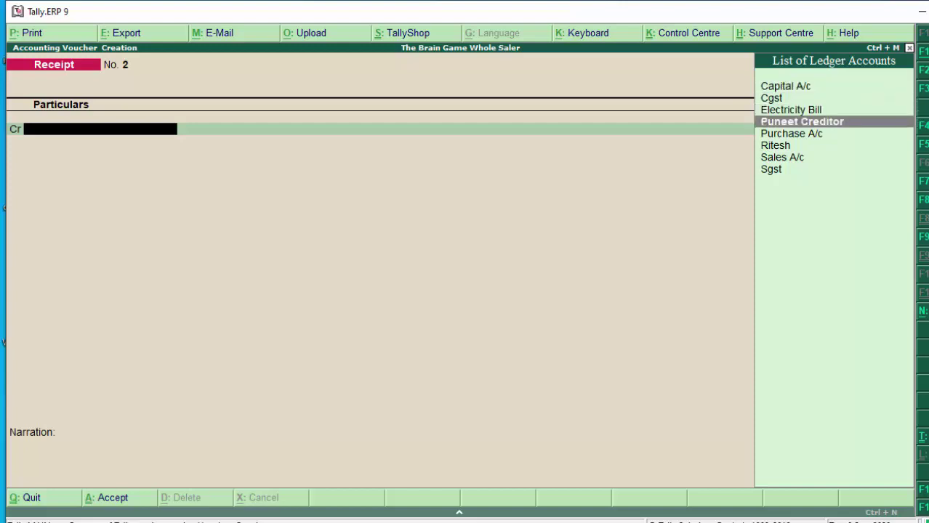
key(Down)
key(Down)
key(Return)
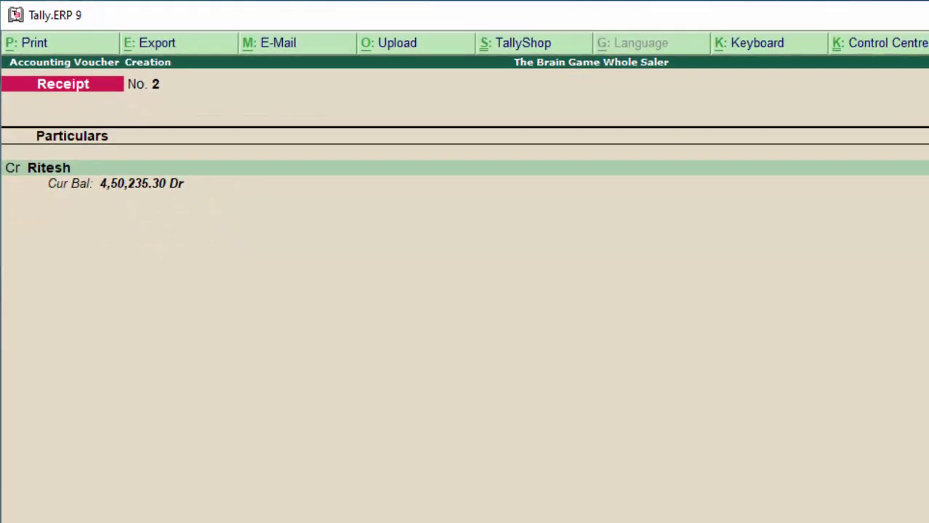
text(023)
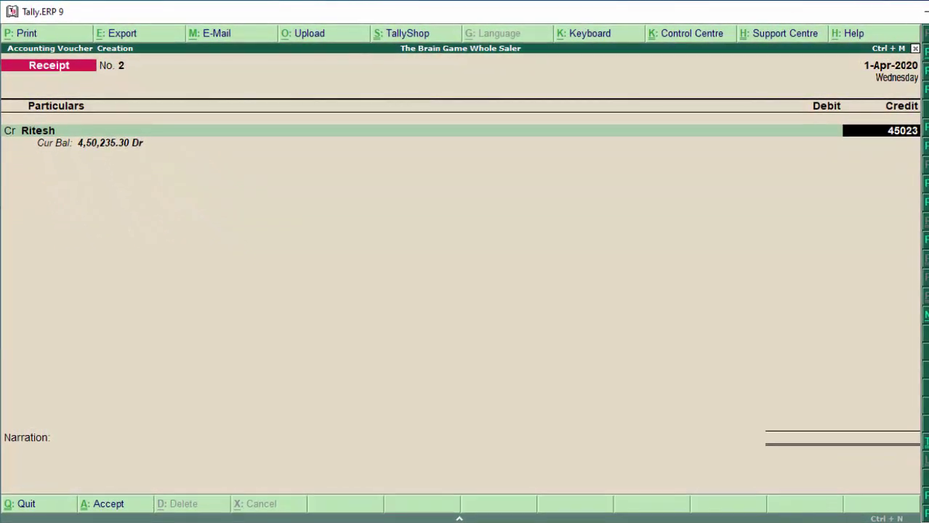
text(5.3)
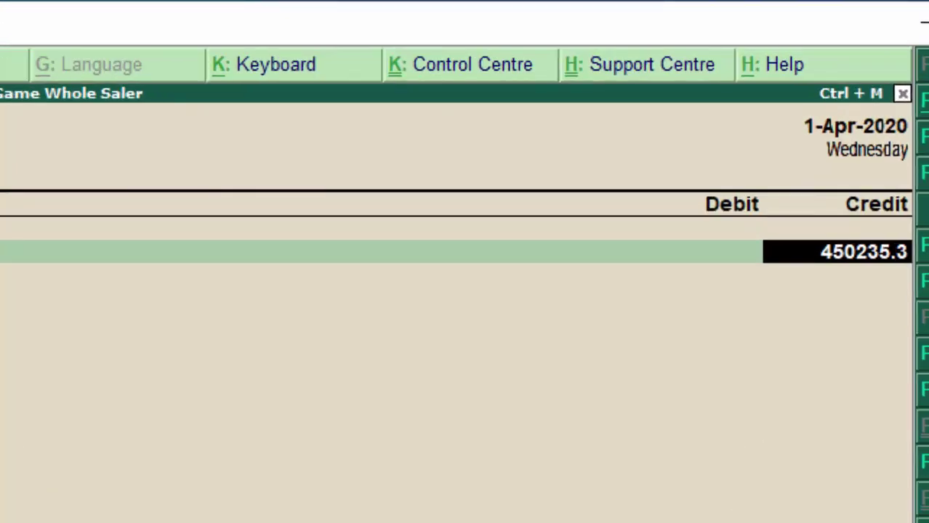
text(0)
key(Return)
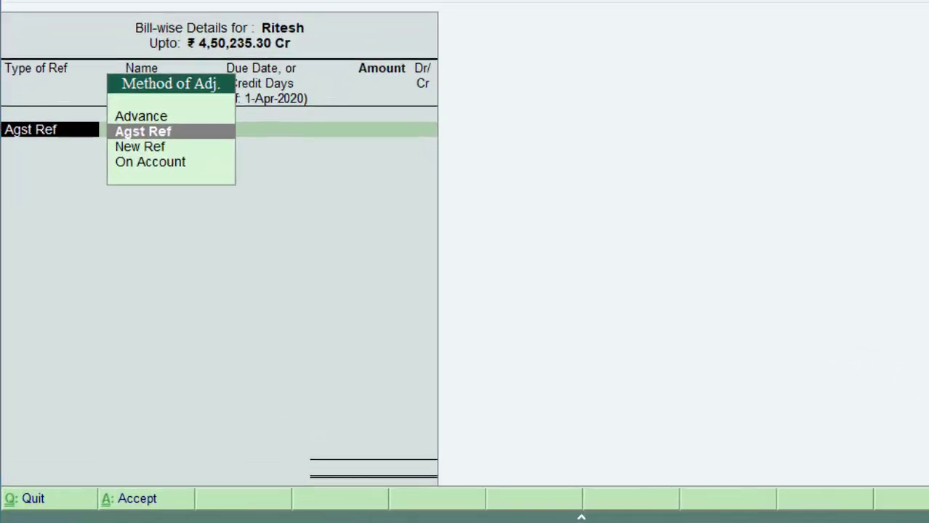
key(Return)
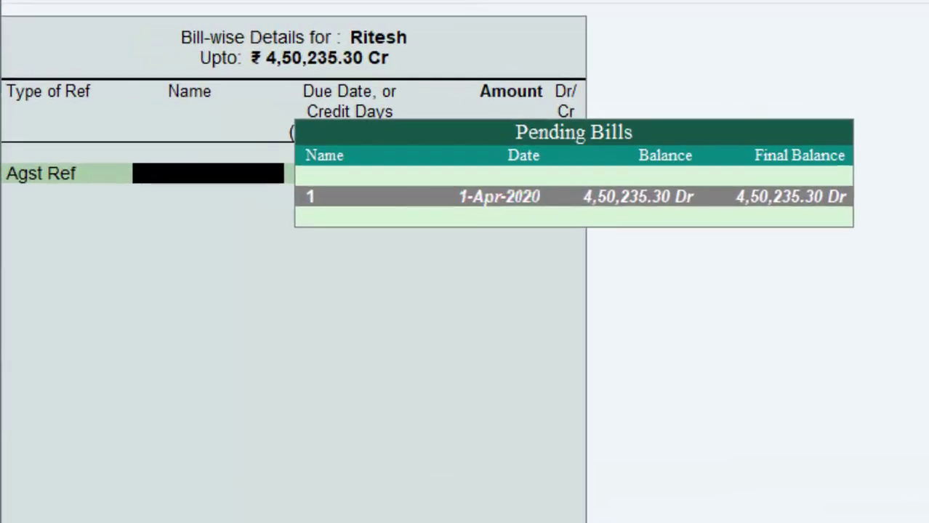
key(Return)
key(Return)
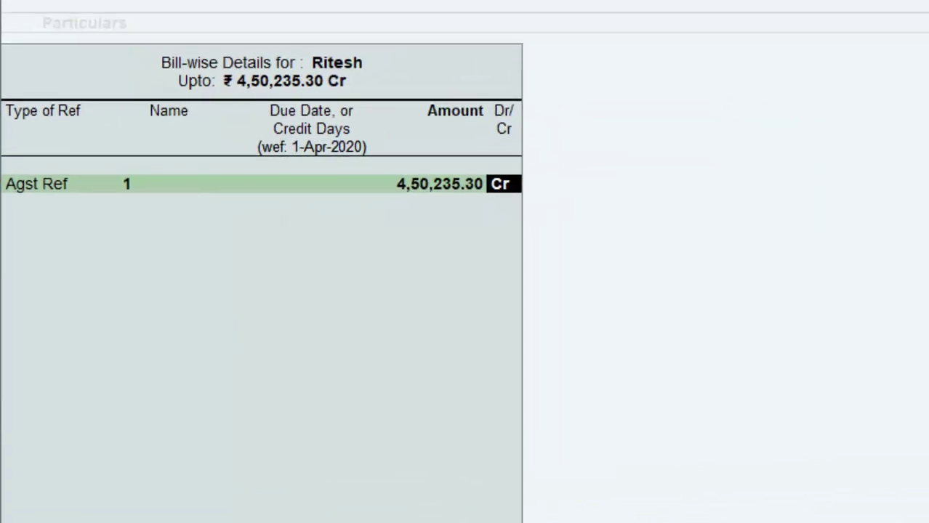
key(Return)
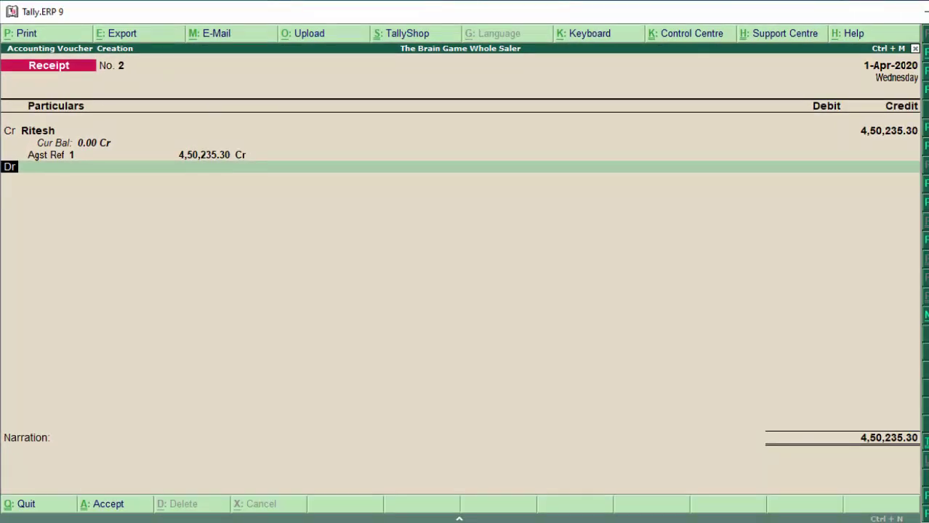
Debit Cash with the auto-filled amount and save the receipt without narration.
key(Return)
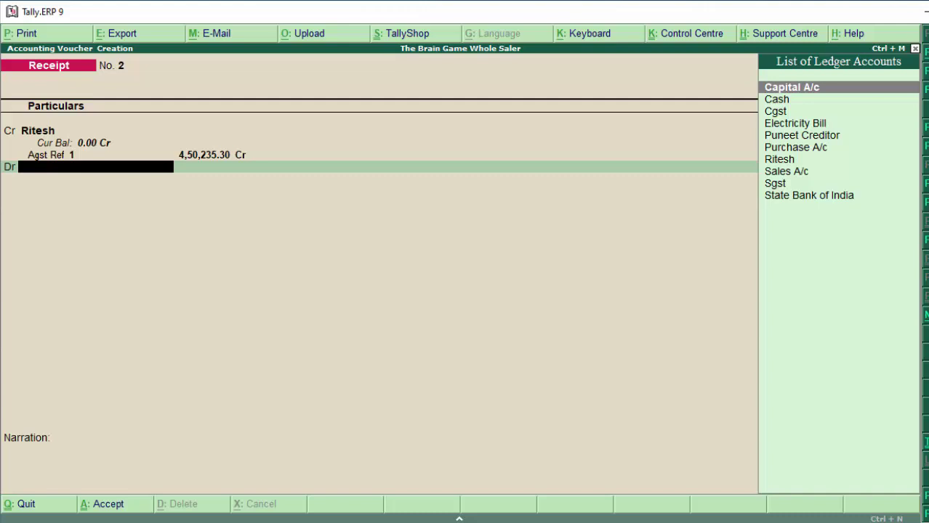
text(C)
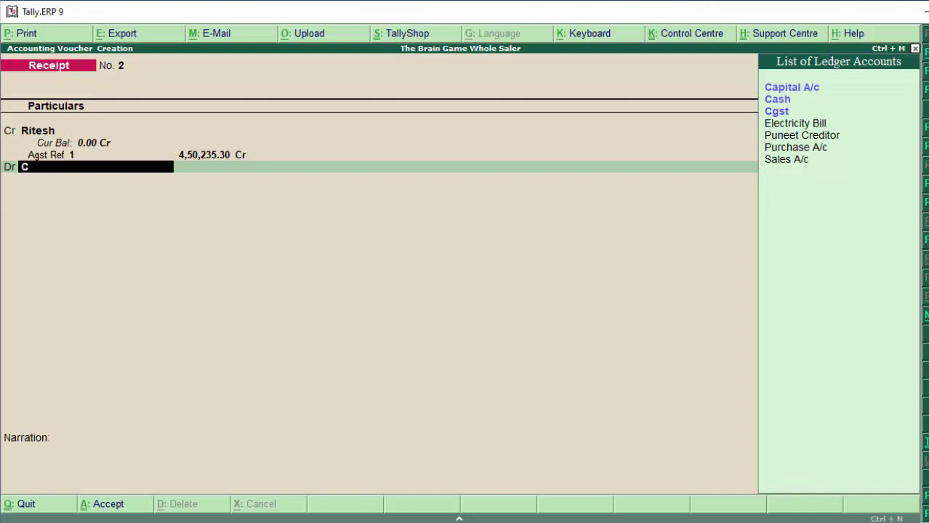
key(Down)
key(Return)
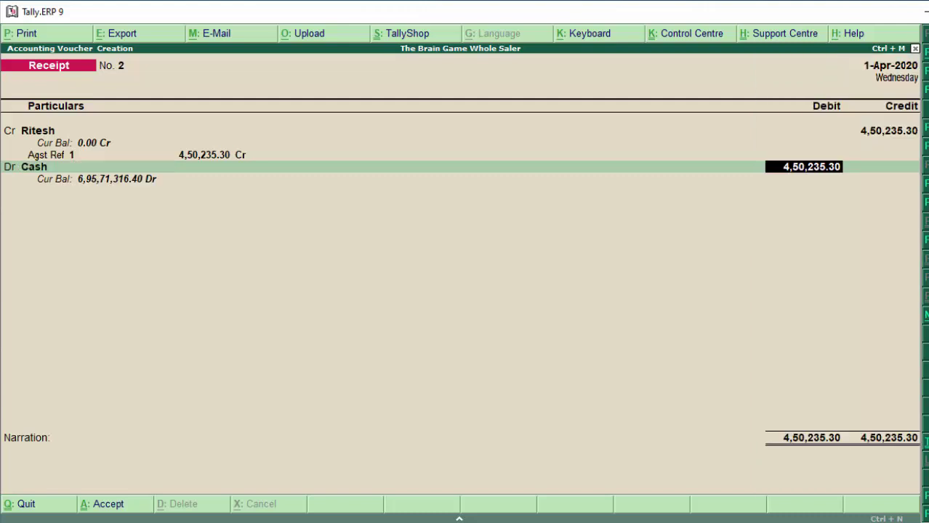
key(Return)
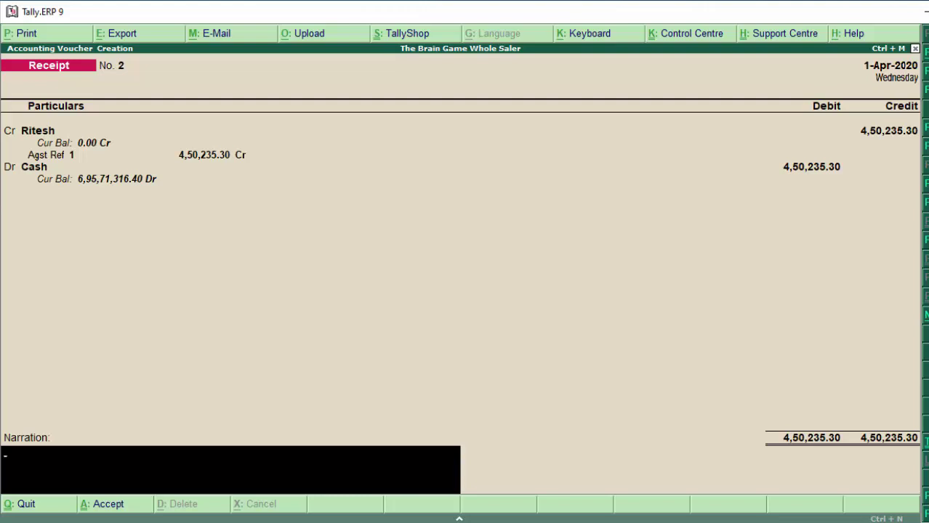
key(Return)
key(Return)
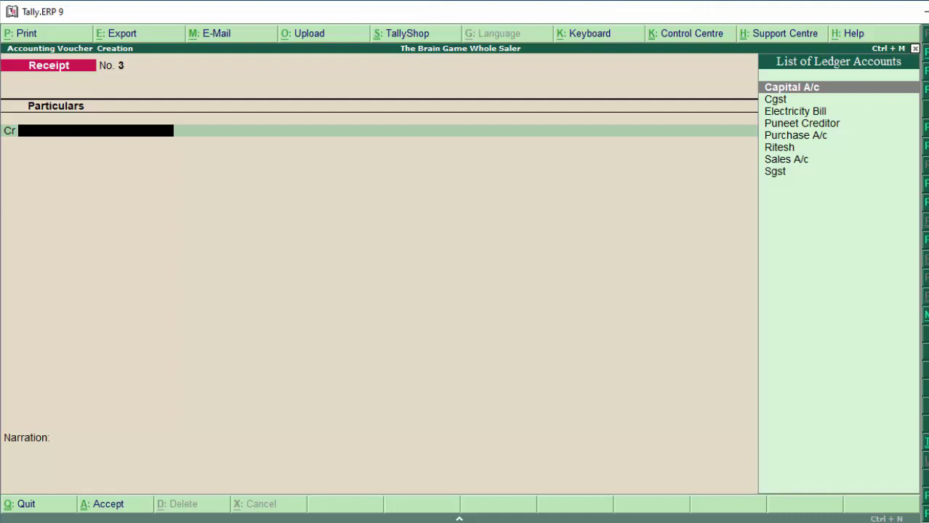
key(Down)
key(Down)
key(Down)
key(Down)
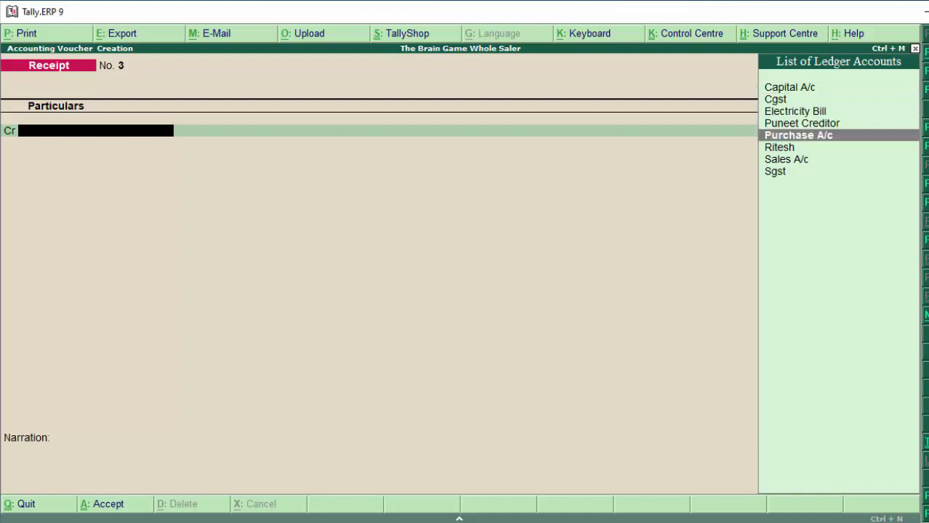
key(Down)
key(Return)
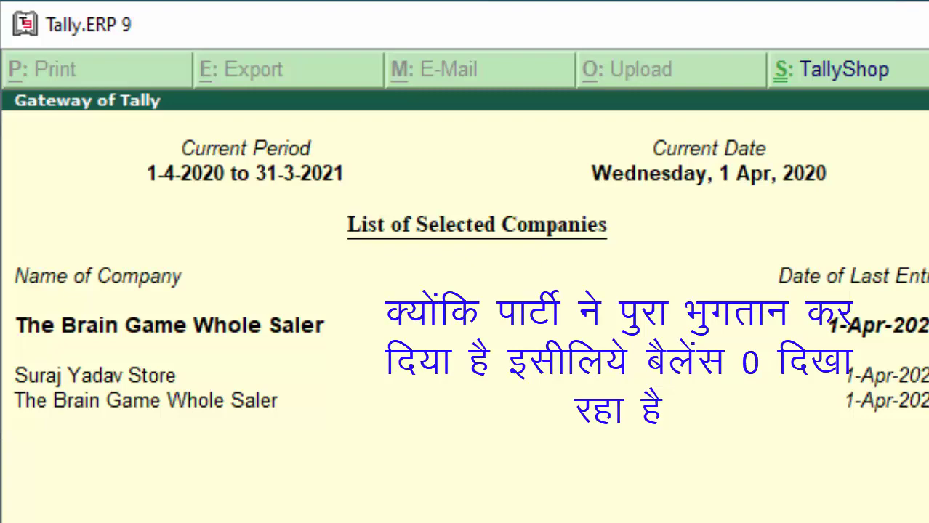
click(134, 388)
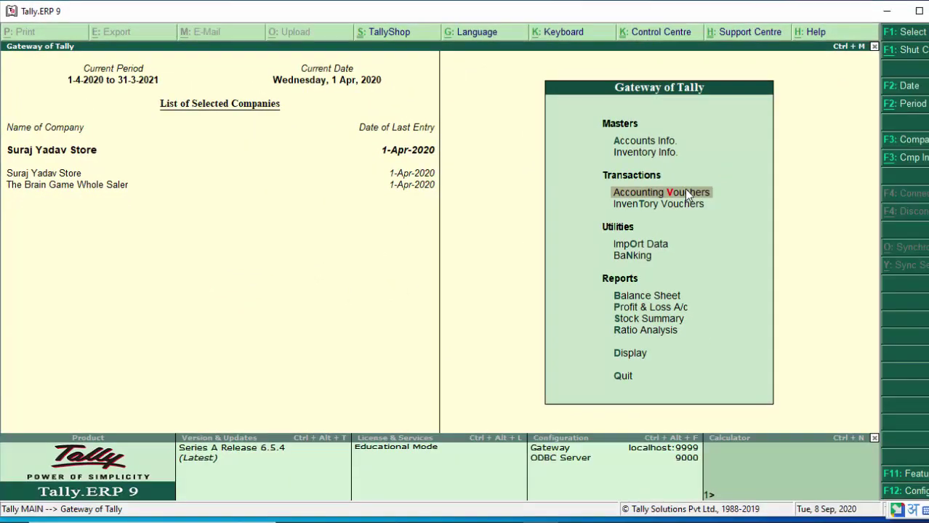
click(685, 192)
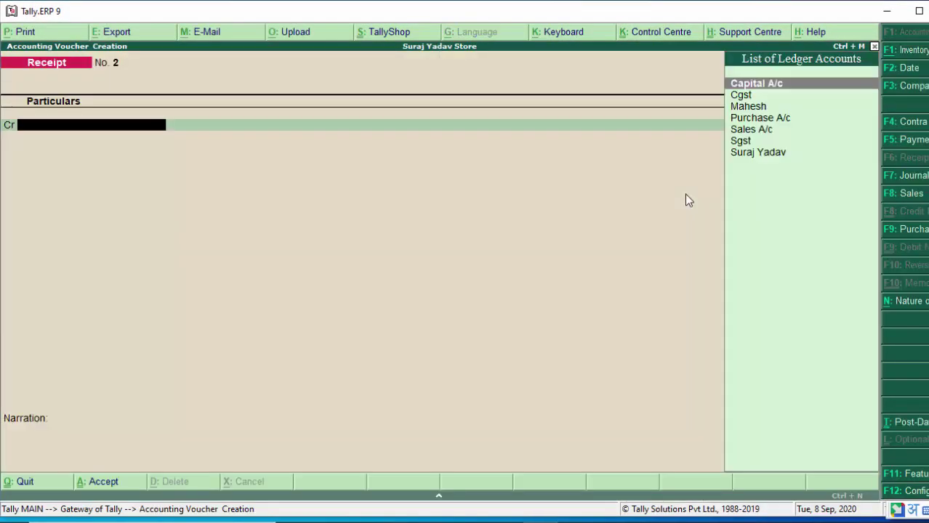
Switch to a Sales voucher and enter reference number 7000.
click(913, 196)
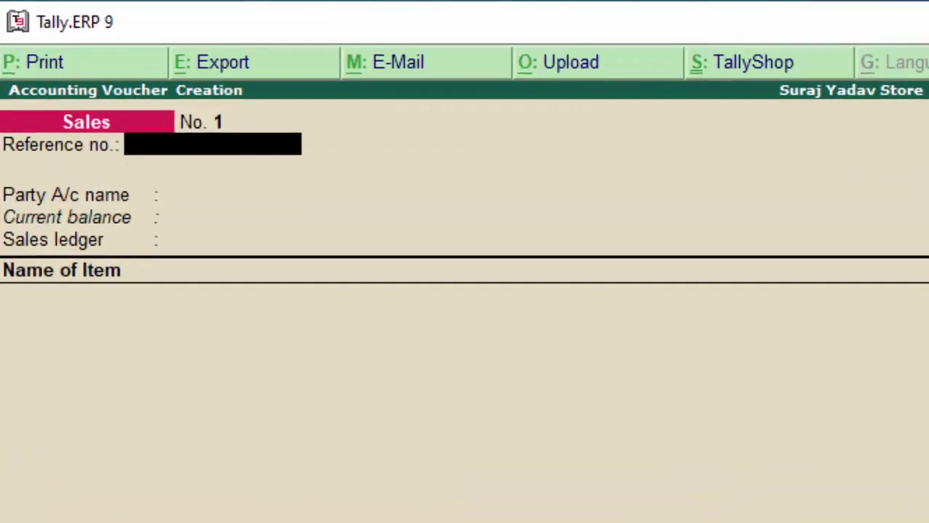
text(7000)
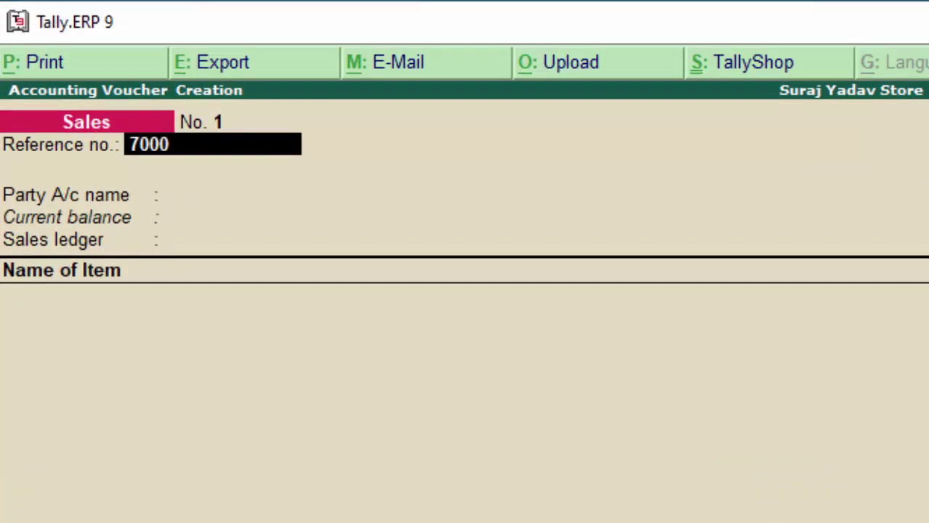
key(Return)
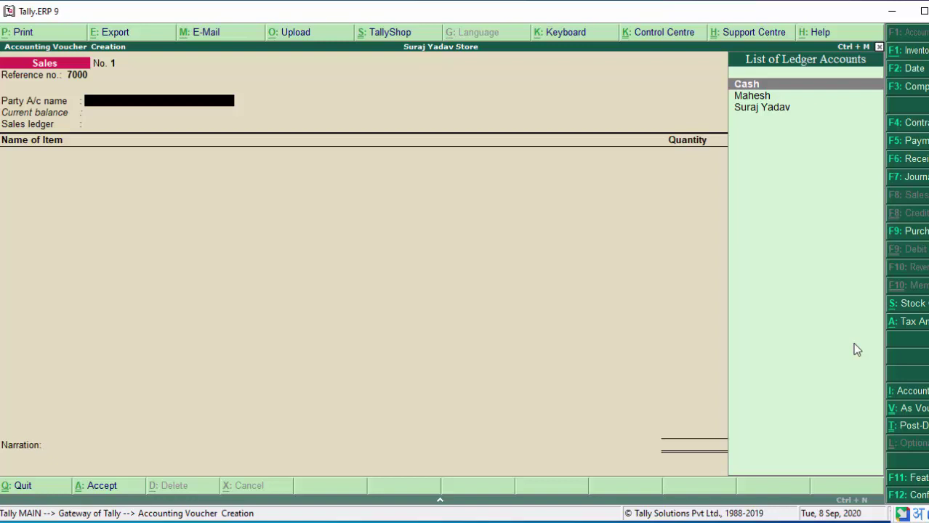
Create the new customer ledger under Sundry Debtors with bill-by-bill balances set to Yes.
key(alt+c)
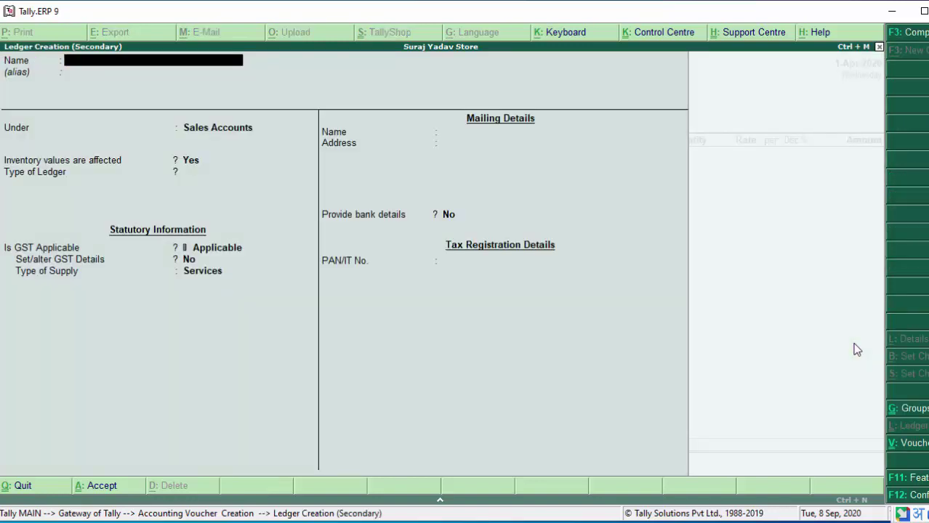
text(Durg)
text(esh)
key(Return)
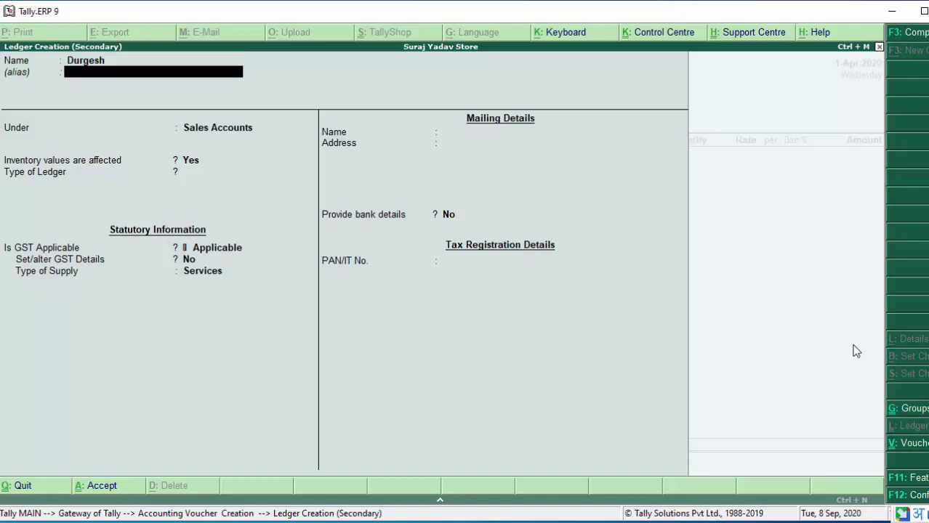
key(Return)
text(s)
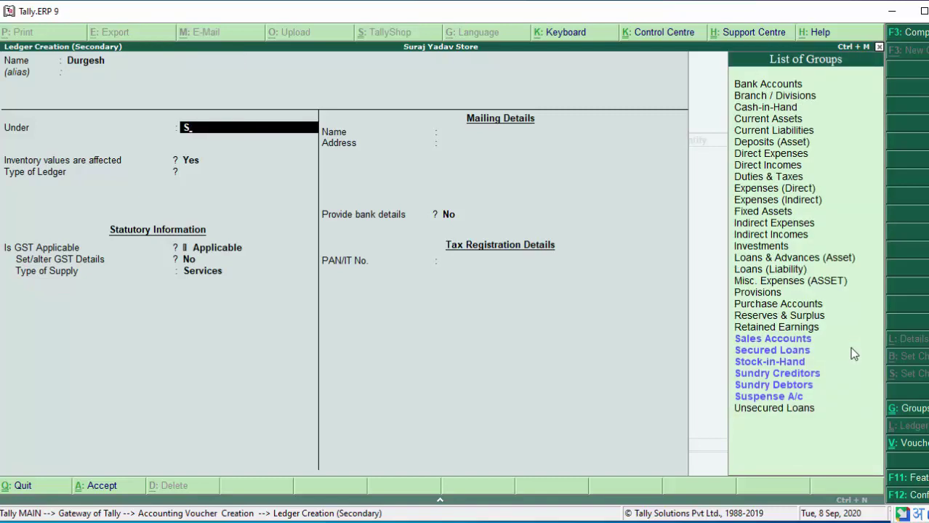
key(Down)
key(Down)
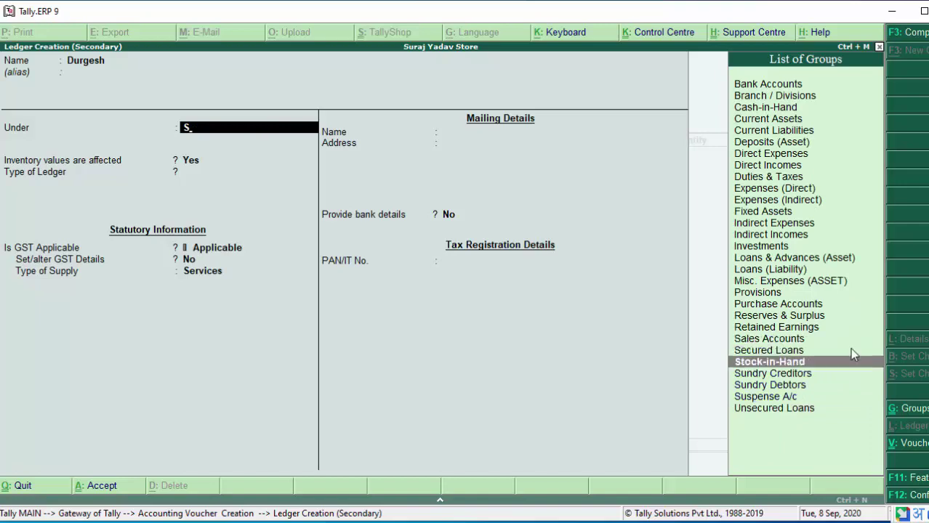
key(Down)
key(Down)
key(Return)
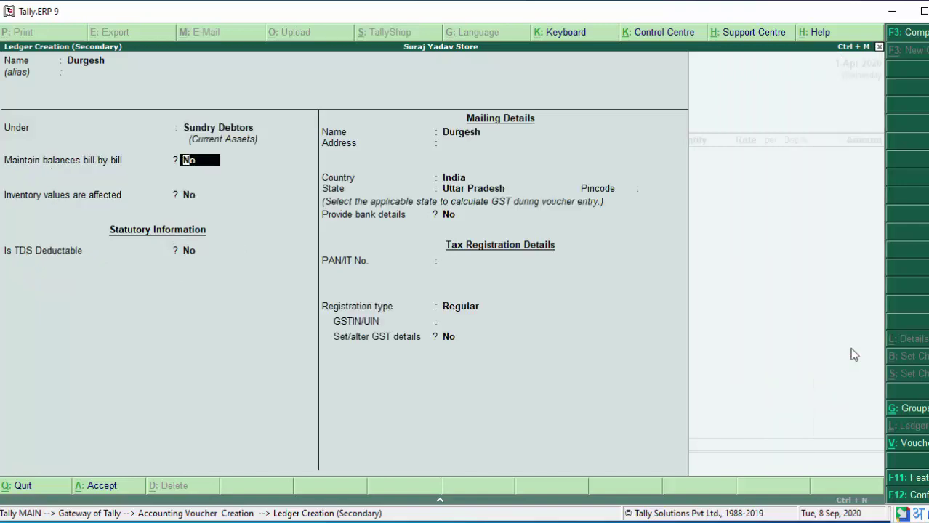
text(y)
key(Return)
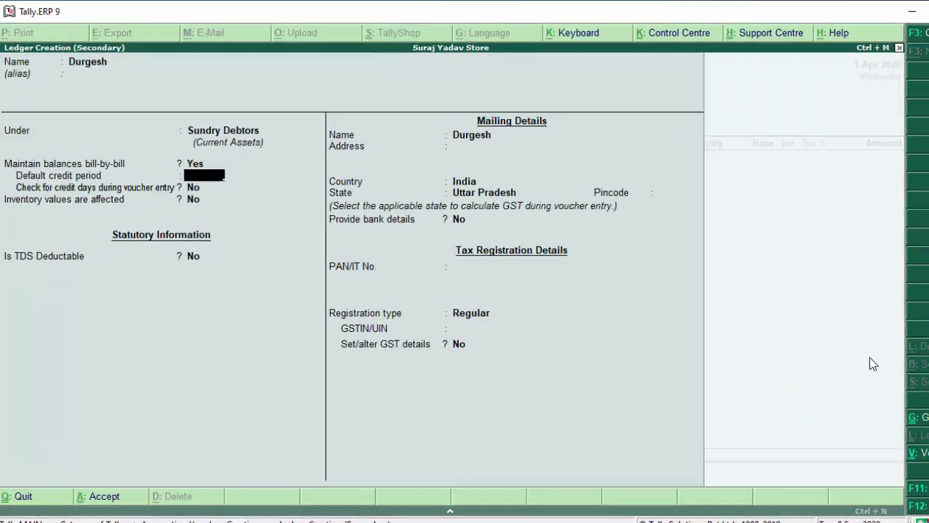
key(Return)
key(Return)
key(Return)
key(Return)
key(Return)
key(Return)
key(Return)
key(Return)
key(Return)
key(Return)
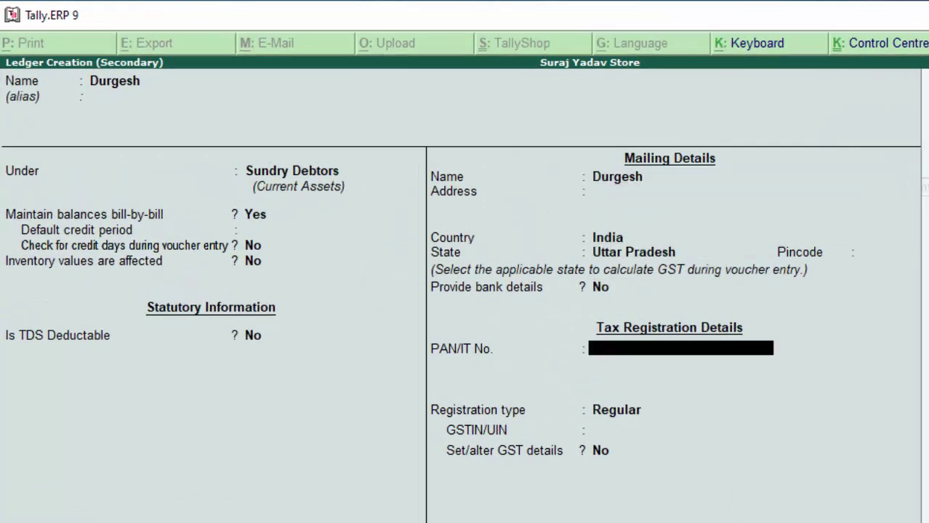
key(Return)
key(Return)
key(Return)
key(Return)
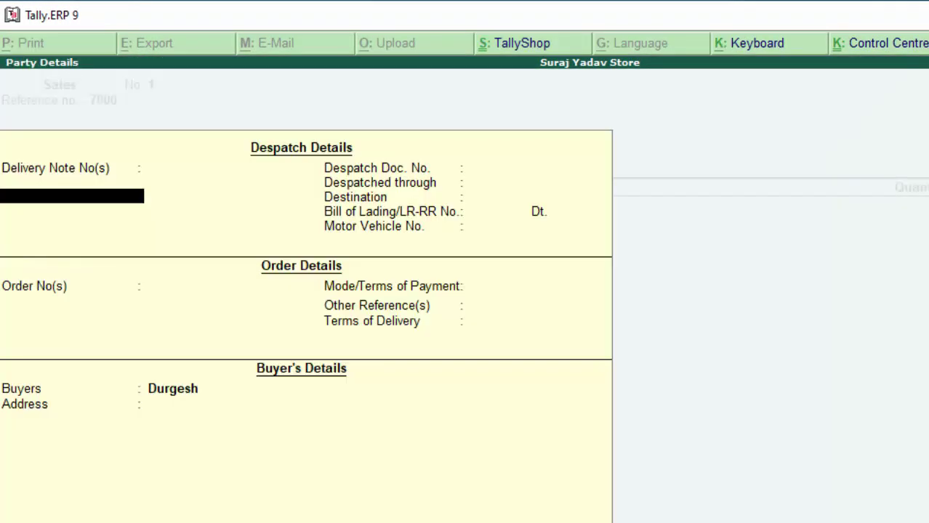
key(Return)
Save the new ledger, then add Python Book: 69 Pcs at 2,000.00 with 0.10% discount.
key(Return)
key(Return)
key(Return)
key(Return)
key(Return)
key(Return)
key(Return)
key(Return)
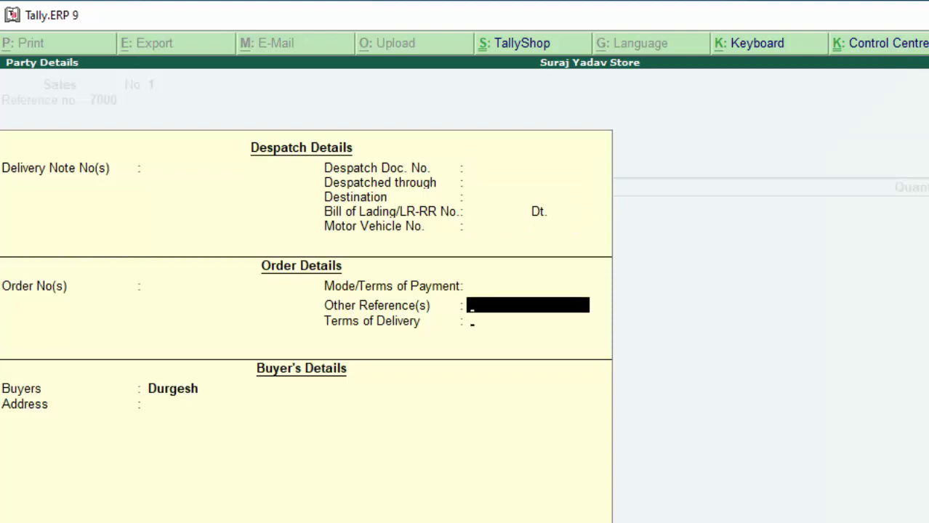
key(Return)
key(Return)
key(Return)
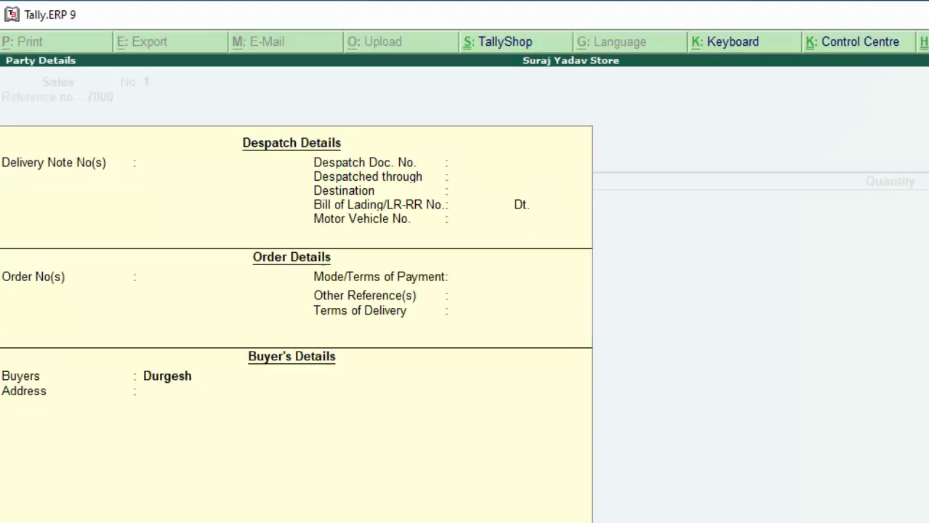
key(Return)
key(Return)
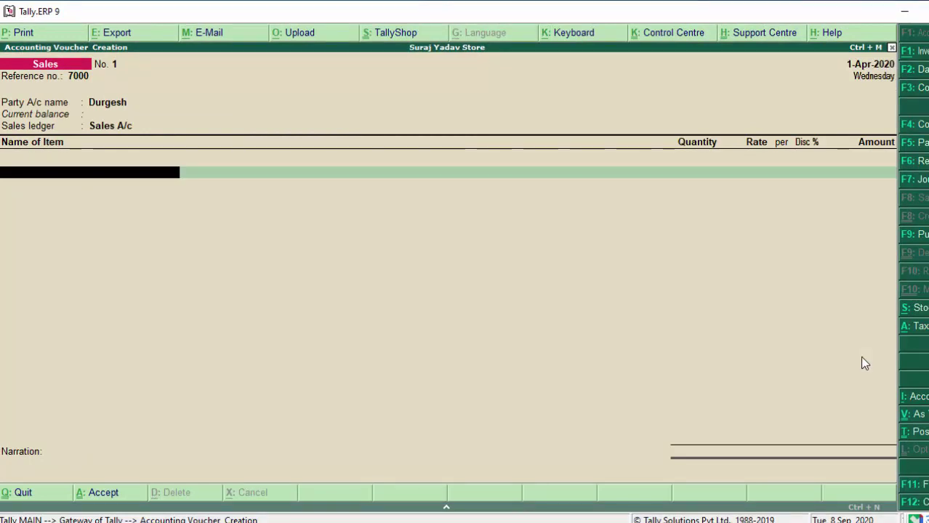
text(P)
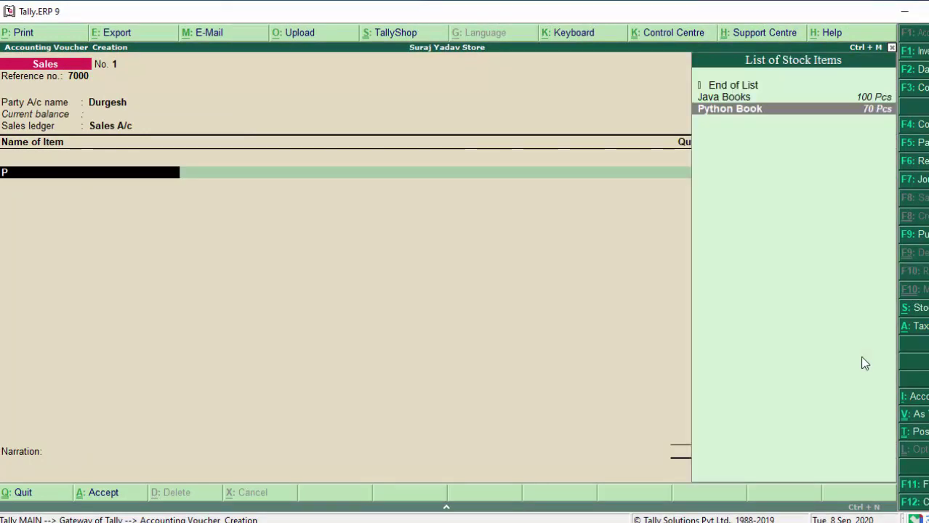
key(Return)
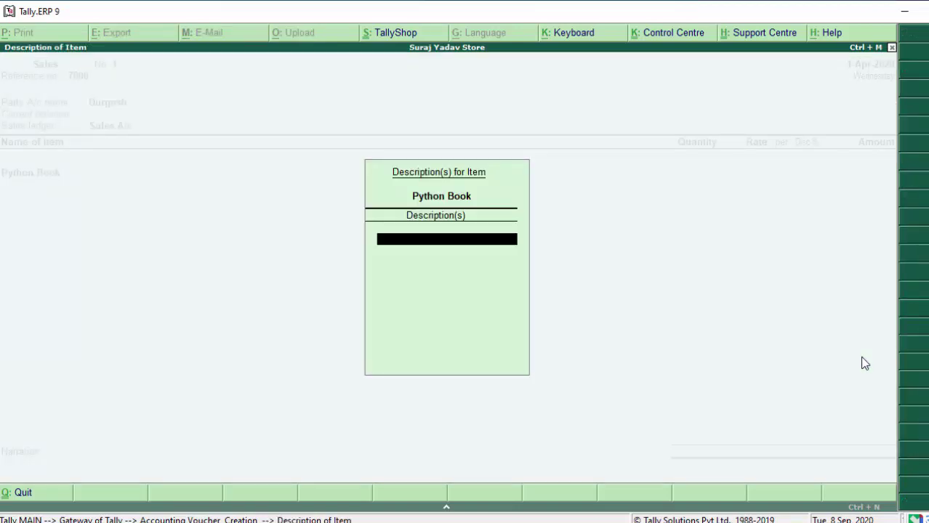
key(Return)
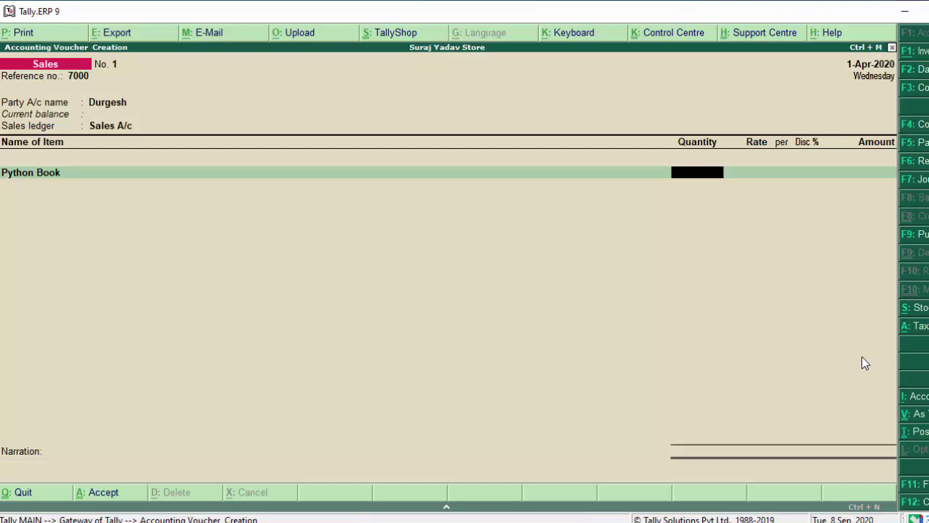
text(69)
key(Return)
text(2)
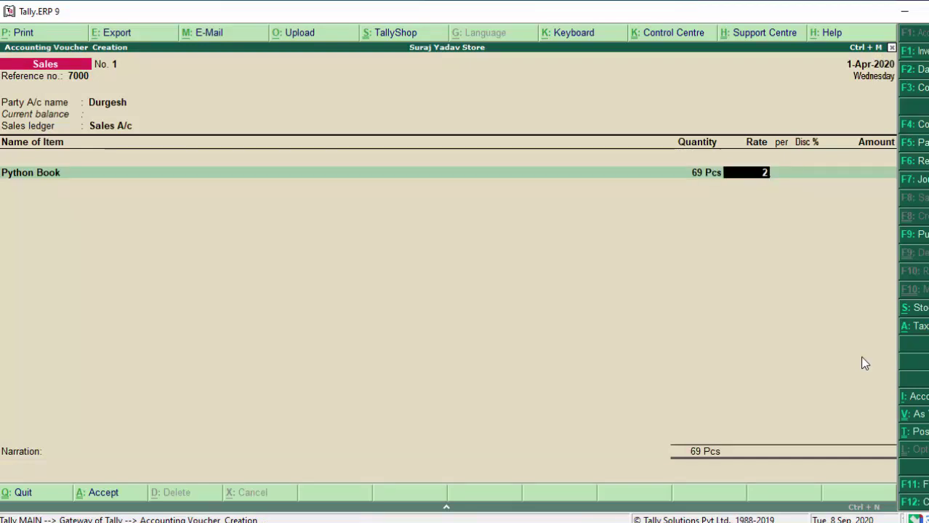
text(000)
key(Return)
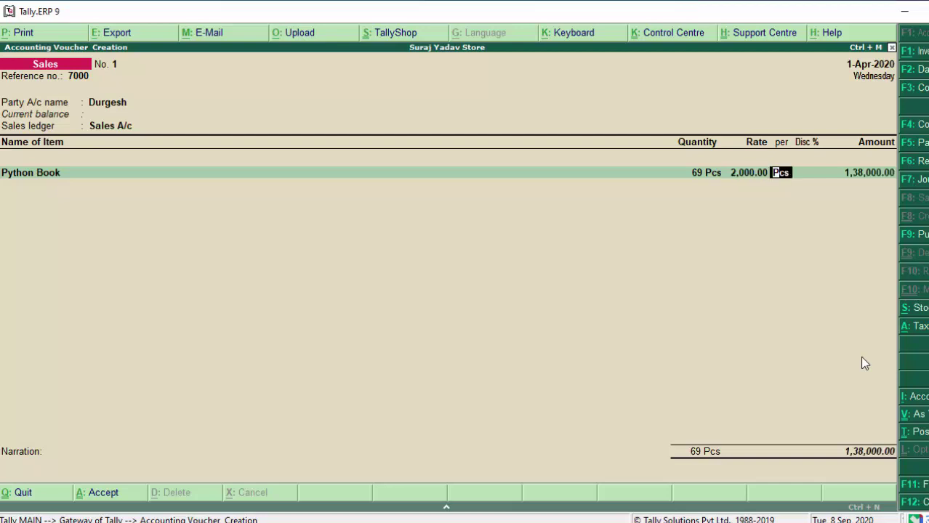
key(Return)
text(1)
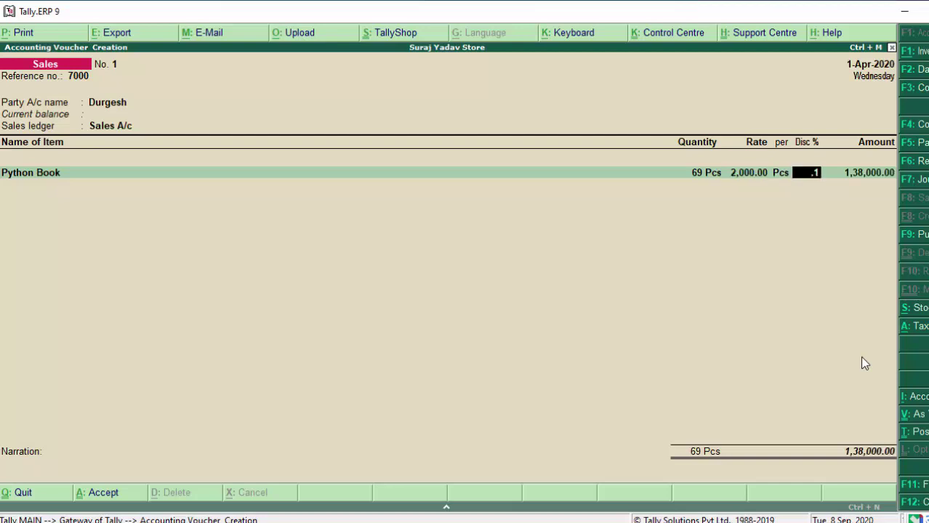
text(0)
key(Return)
key(Return)
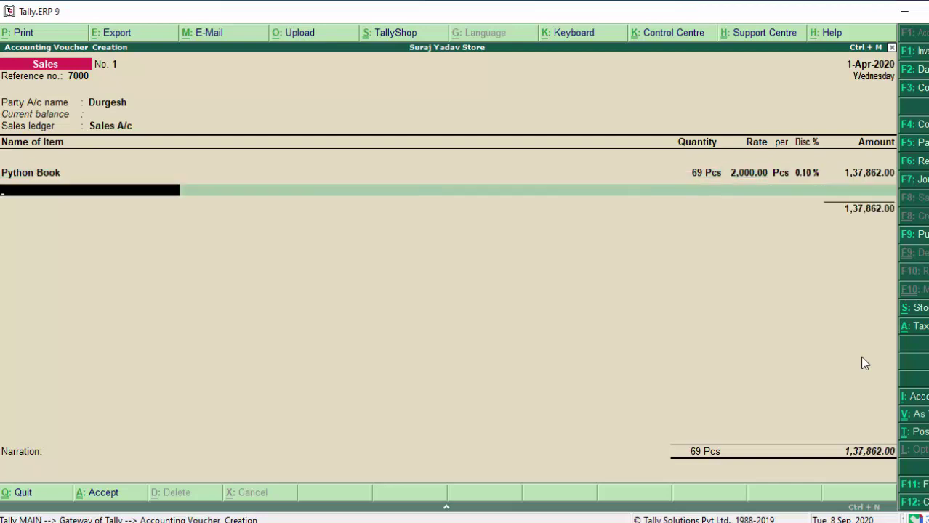
Add Java Books: 98 Pcs at 1,800.00 less 0.10%, amounting to 1,76,223.60.
text(J)
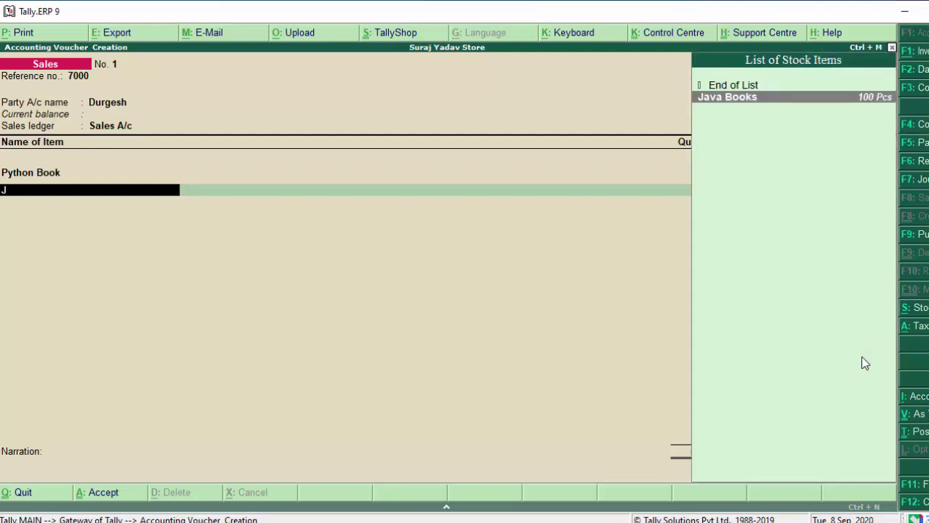
key(Return)
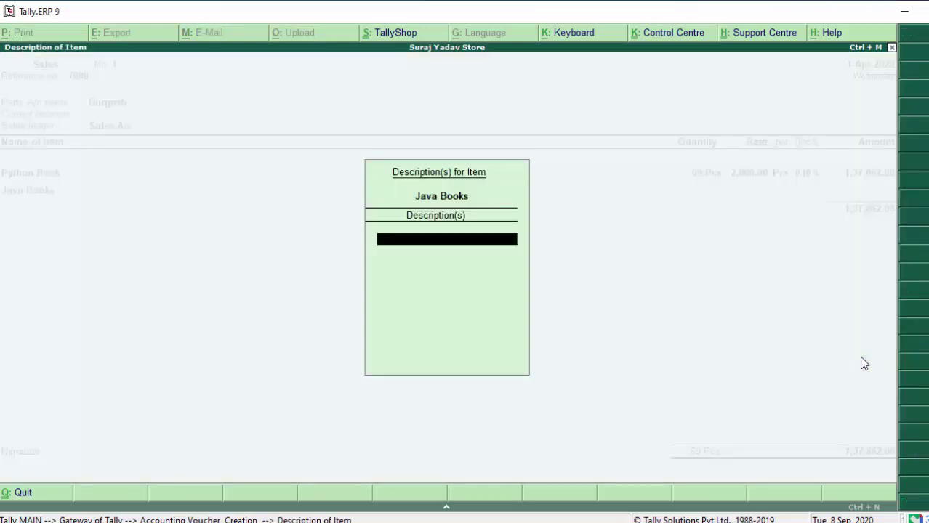
key(Return)
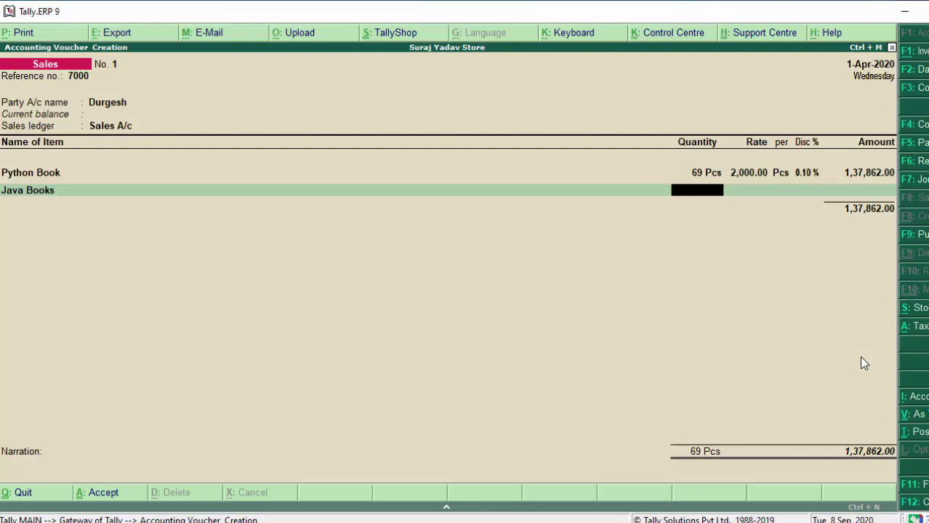
text(98)
key(Return)
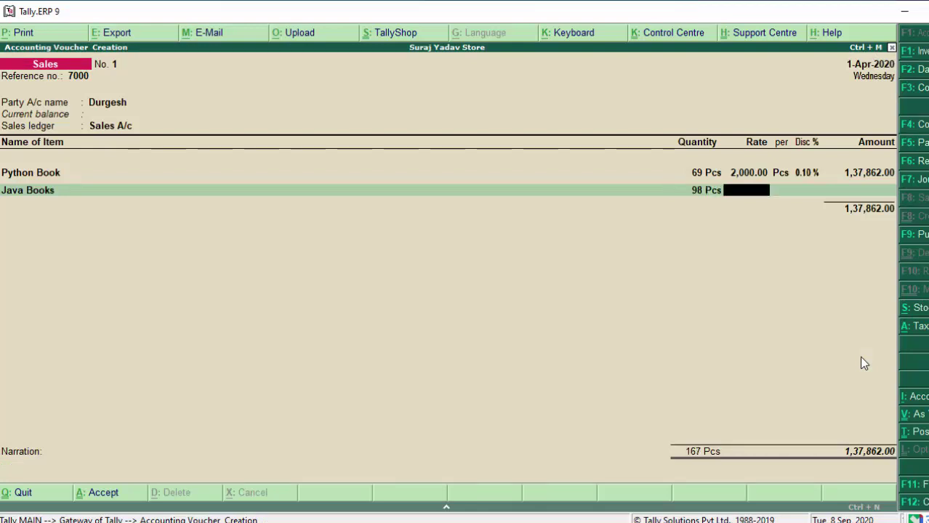
text(1800)
key(Return)
key(Return)
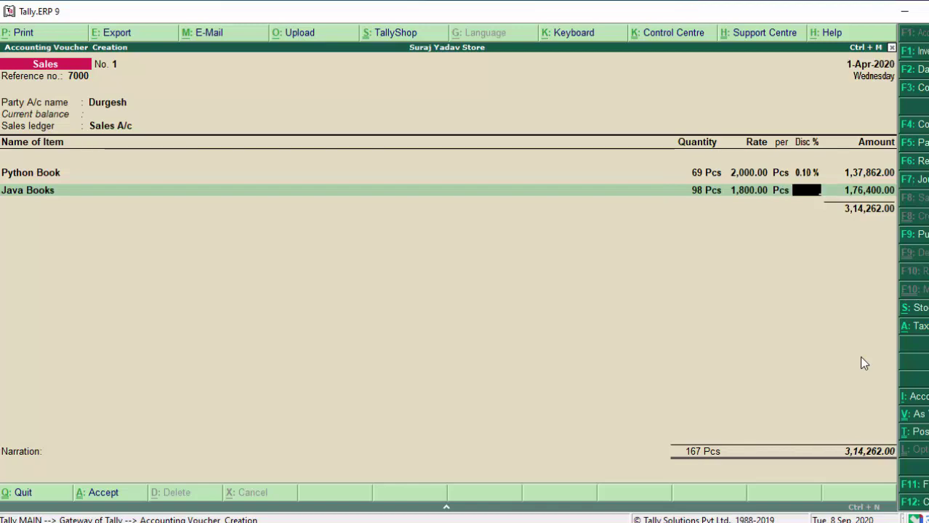
text(.10)
key(Return)
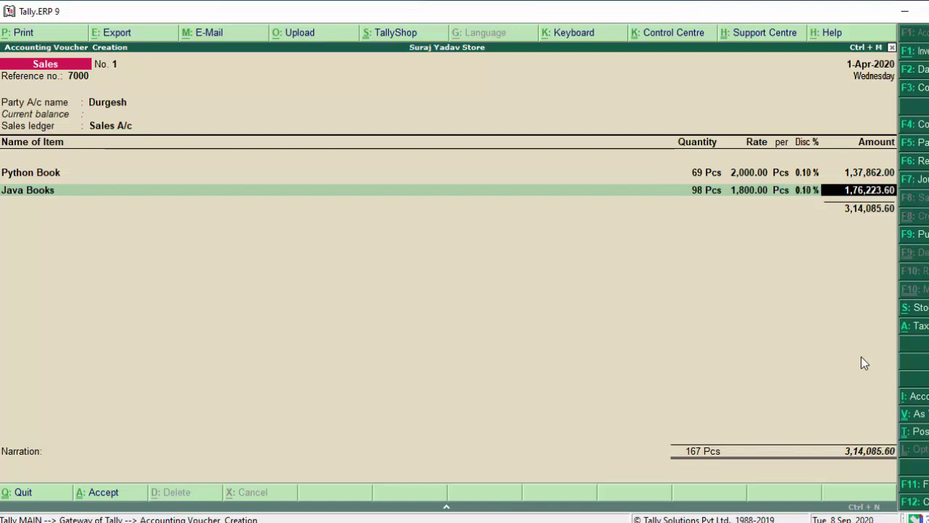
key(Return)
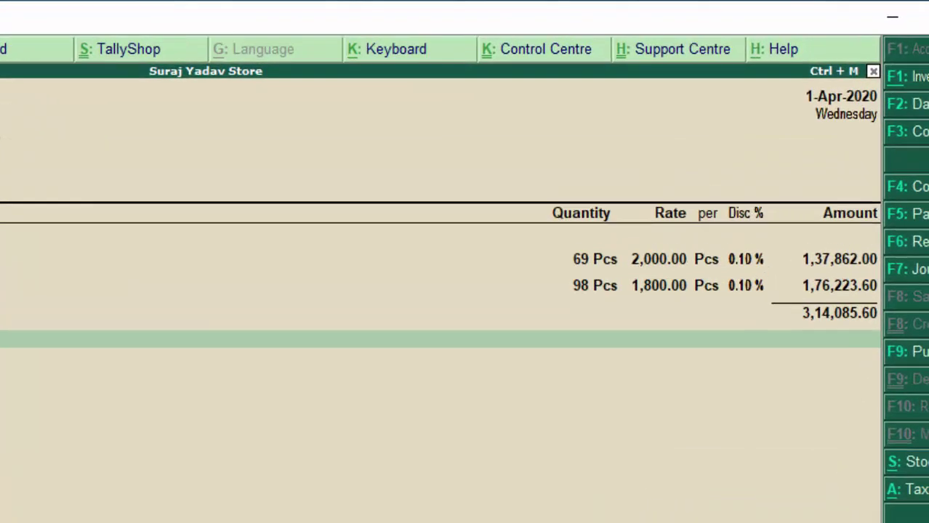
key(Return)
Add Cgst 18,845.14 and Sgst 18,846.00, then allocate 3,51,776.74 to new bill reference 1.
key(Return)
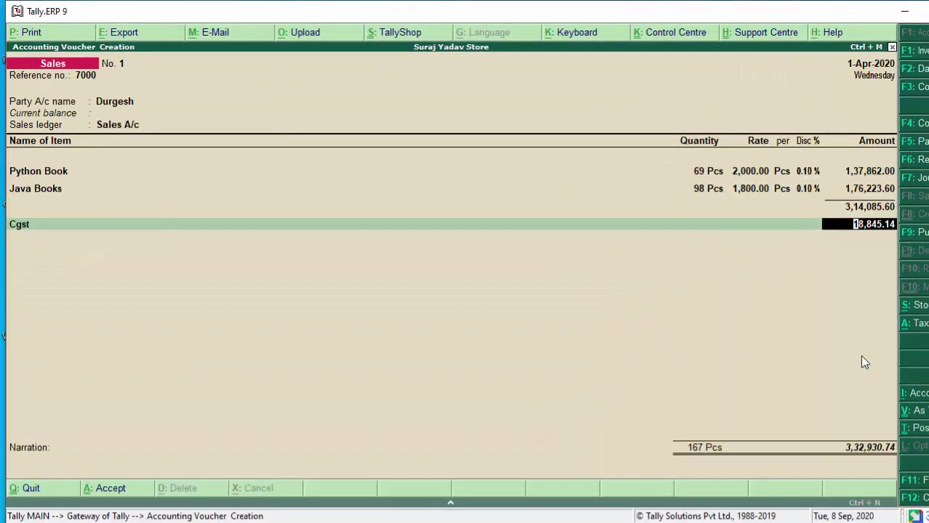
key(Return)
text(S)
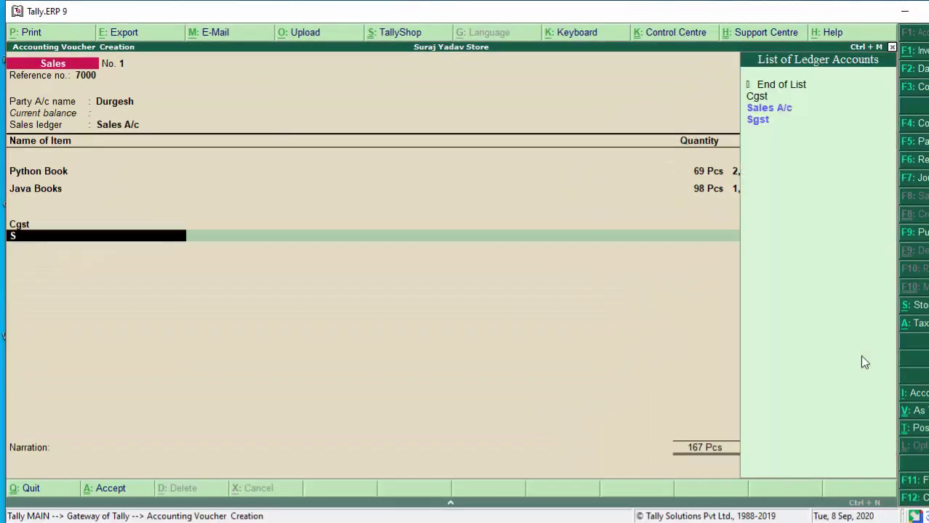
key(Down)
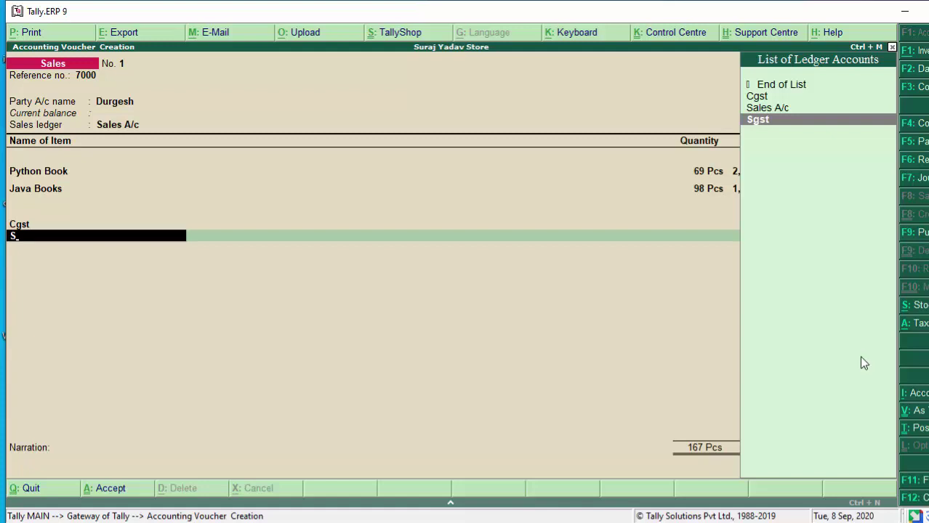
key(Return)
key(Return)
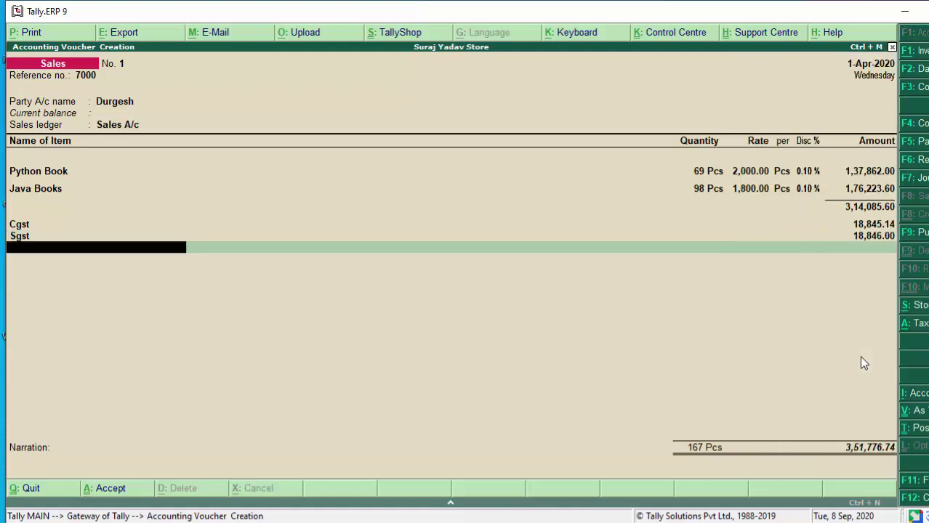
key(Return)
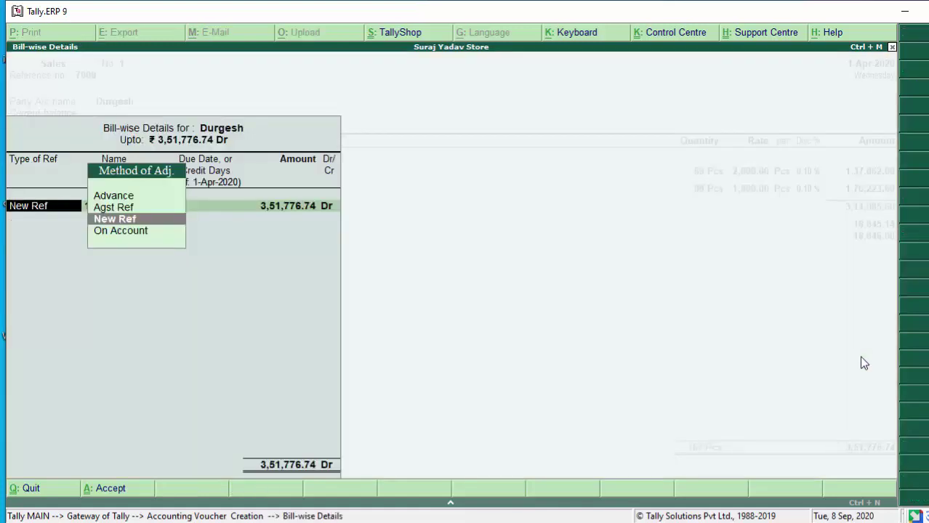
key(Return)
key(Return)
key(Return)
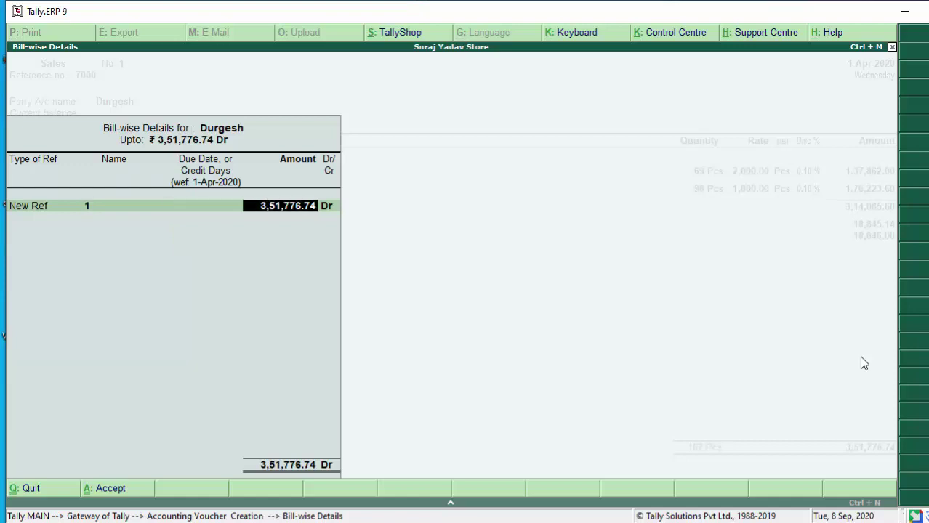
key(Return)
key(Return)
key(Return)
key(Return)
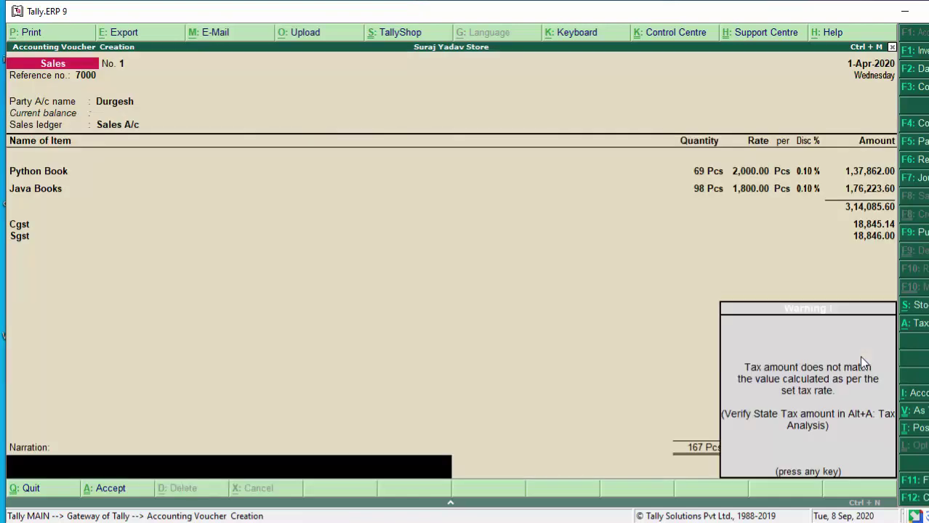
key(Return)
key(Return)
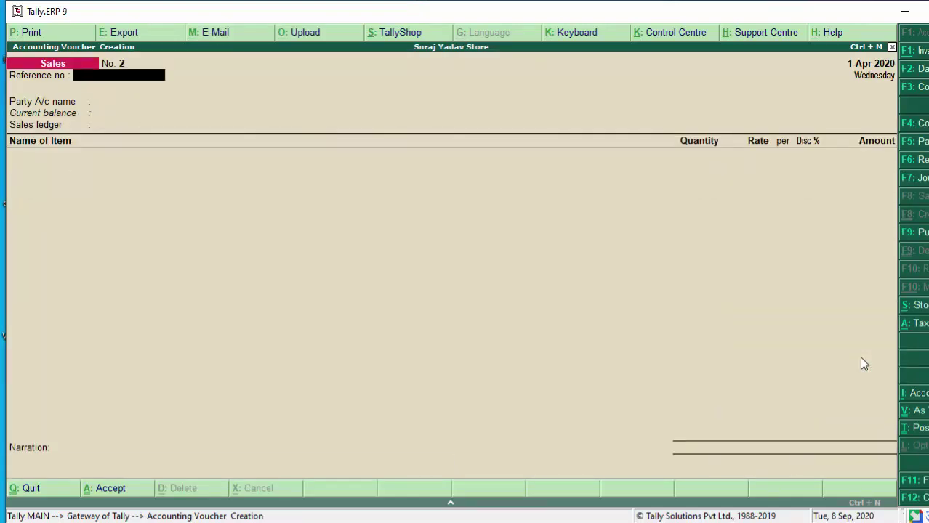
Quit the empty sales voucher and open a new Payment voucher.
key(Escape)
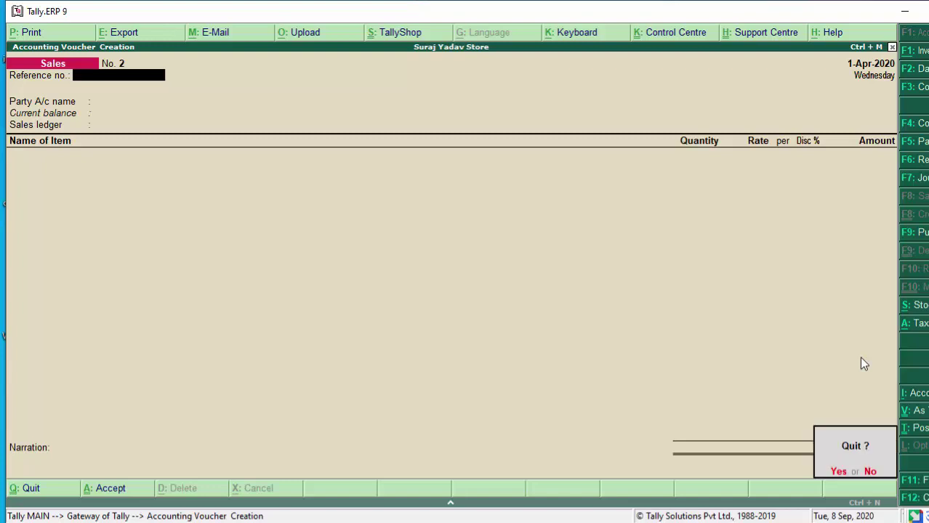
key(Return)
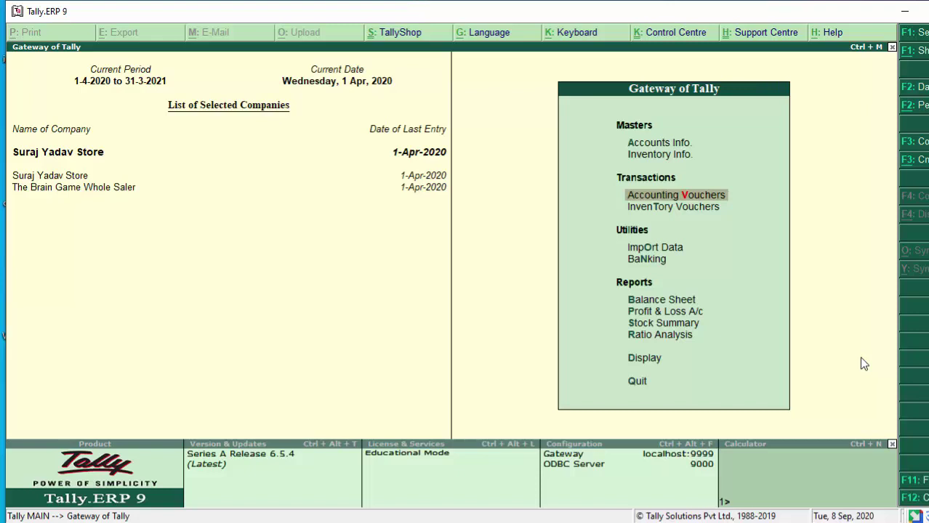
key(Return)
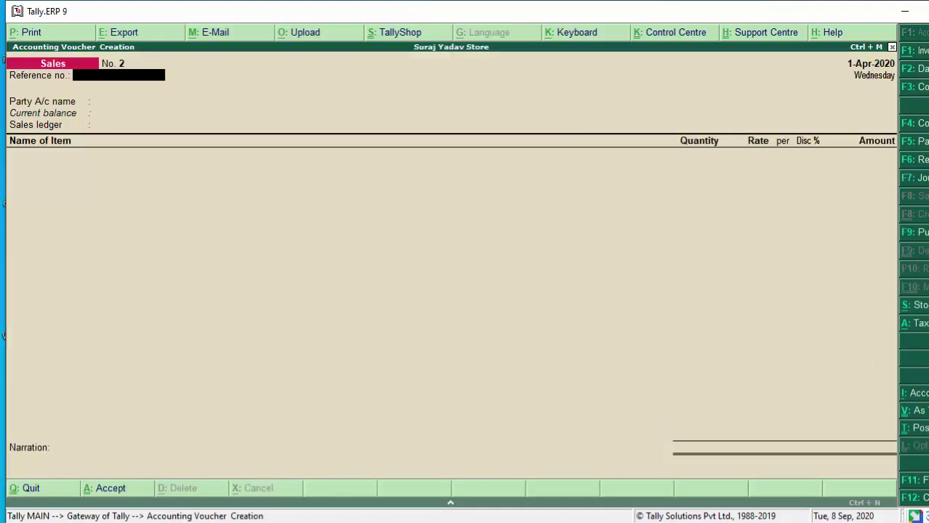
key(F5)
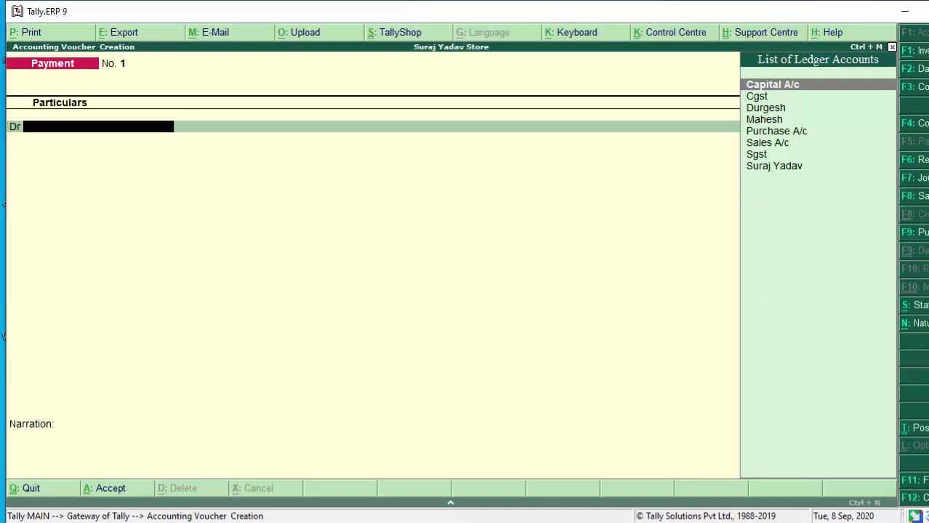
In a Receipt voucher, credit the customer 3,51,776.74 against bill 1 and debit Cash.
key(F6)
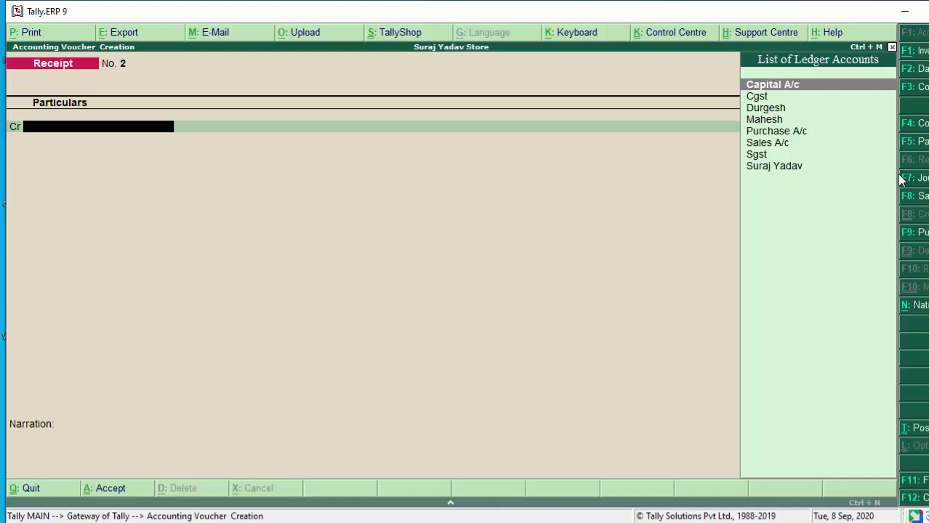
key(Down)
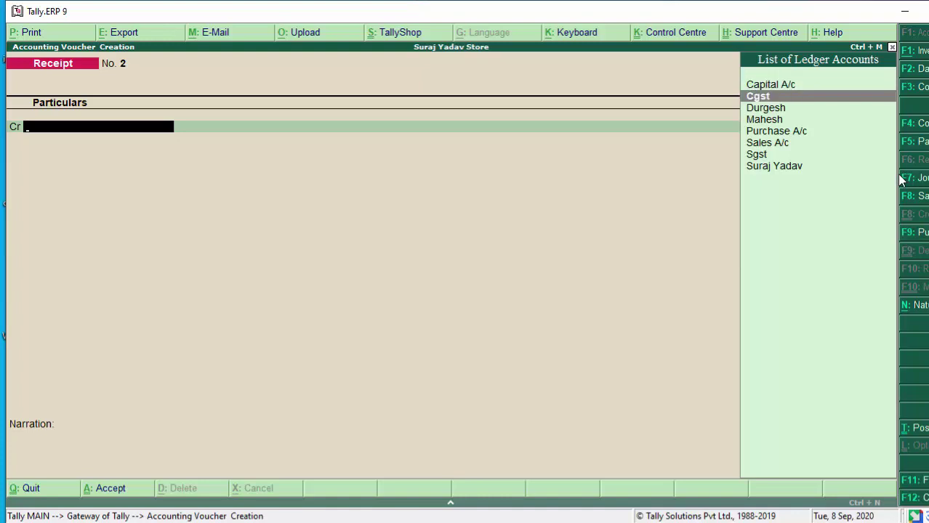
key(Down)
key(Return)
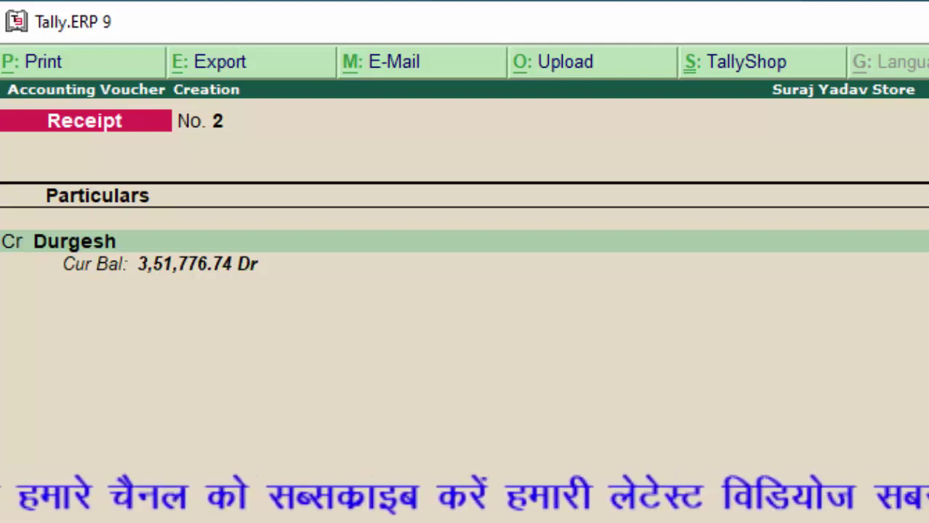
key(Return)
key(Return)
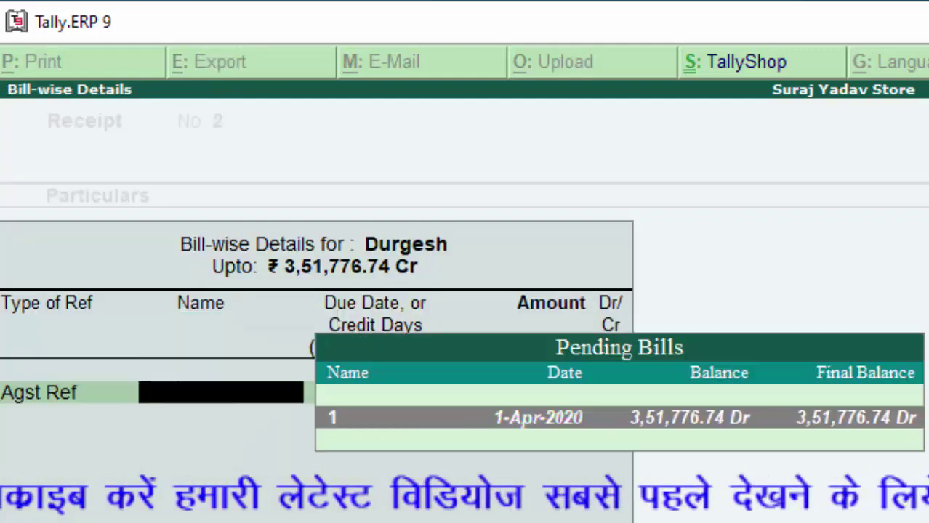
key(Return)
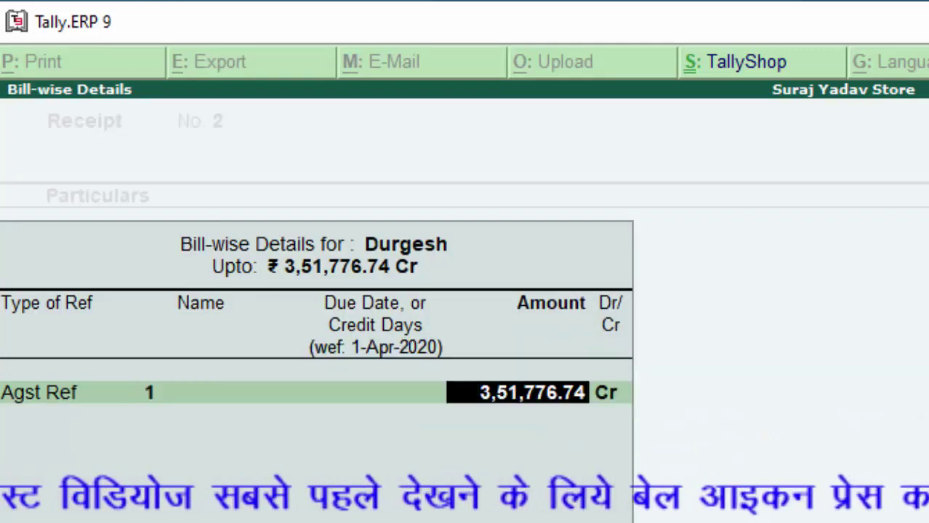
key(Return)
key(Return)
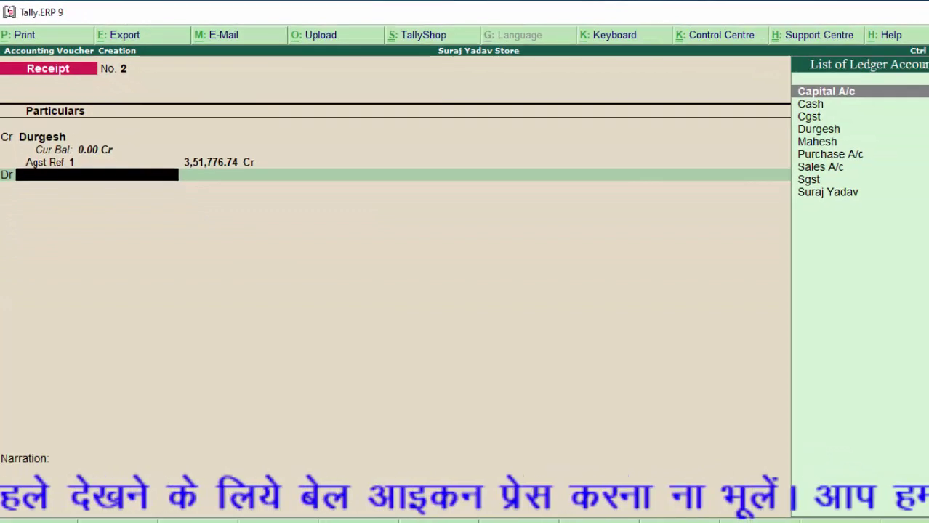
key(Down)
key(Return)
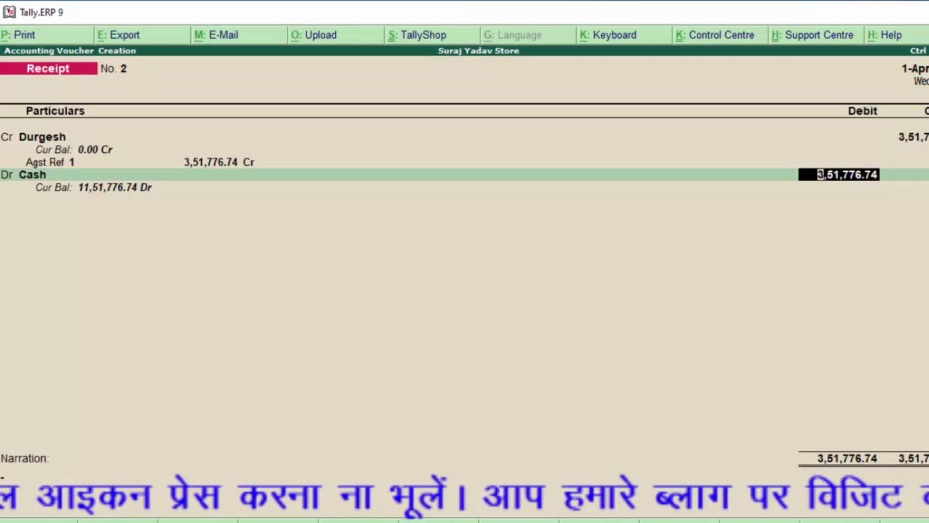
key(Return)
key(Return)
key(Return)
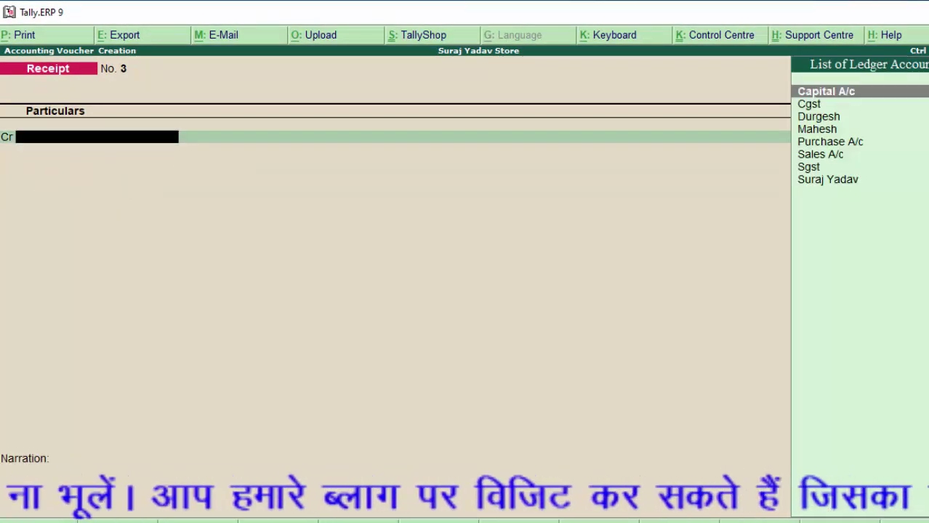